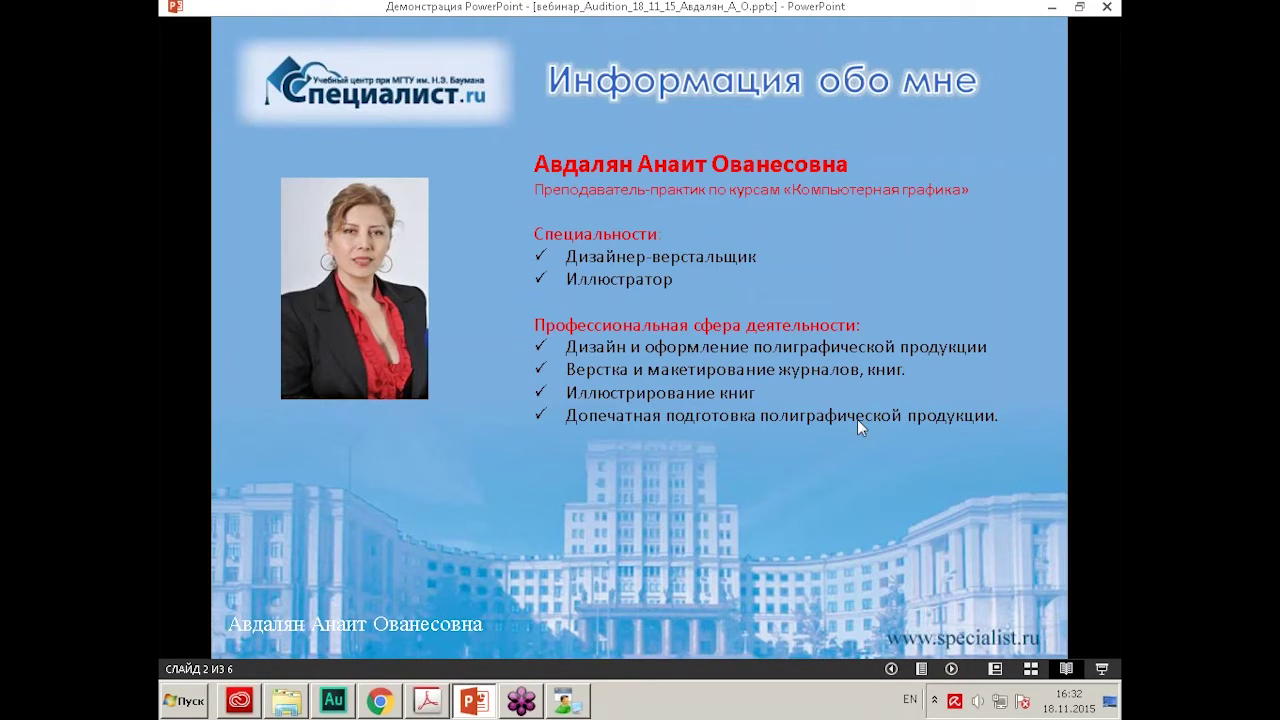
Advance the presentation through the webinar contents to the course guide slide.
left_click(953, 670)
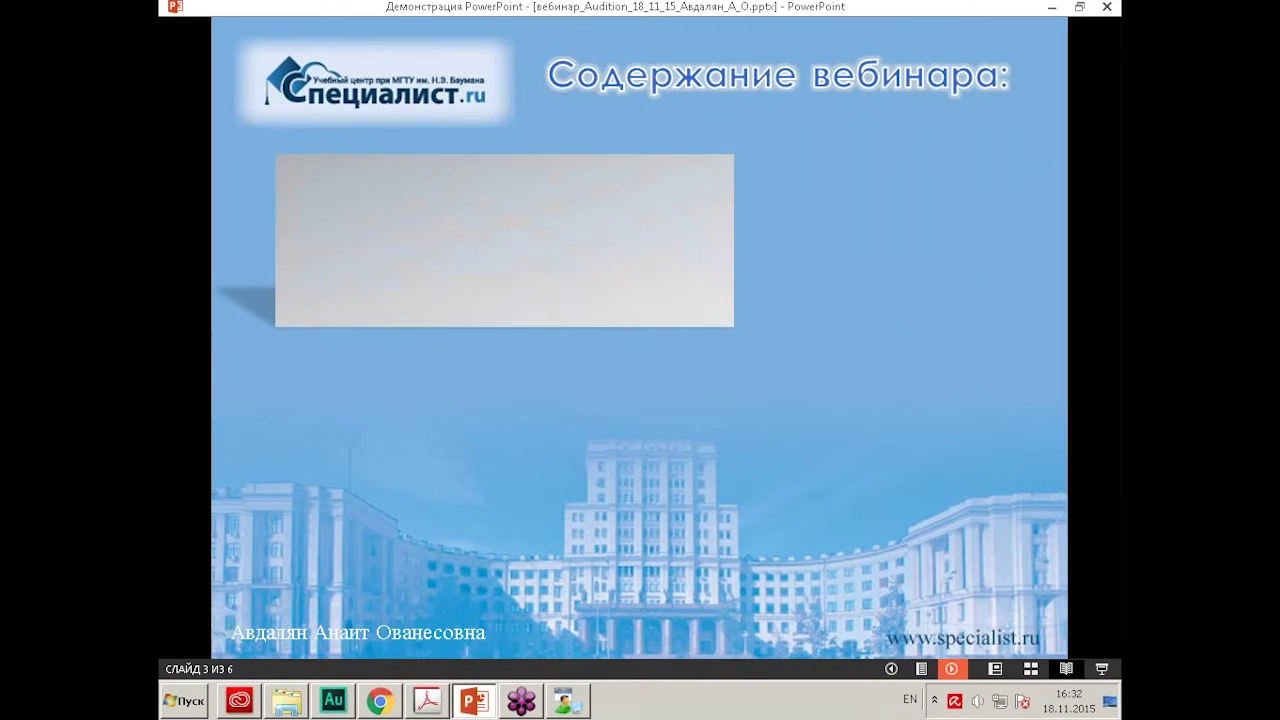
left_click(951, 669)
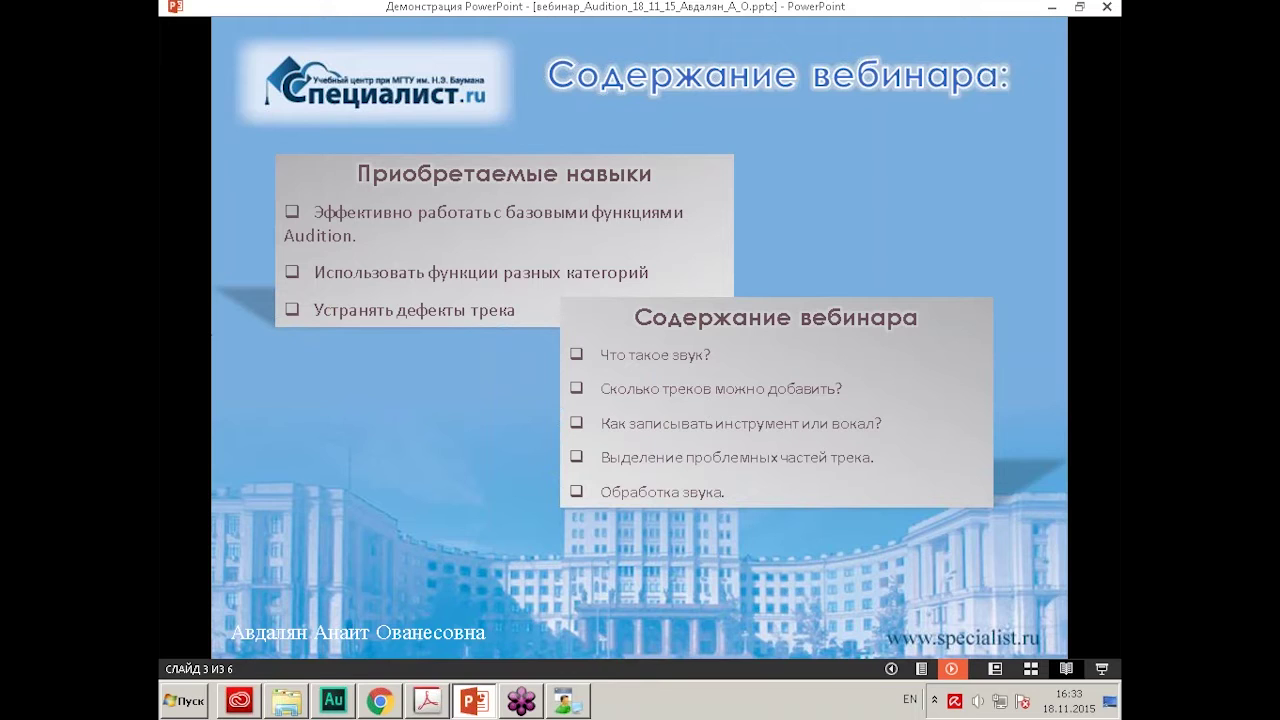
key("Right")
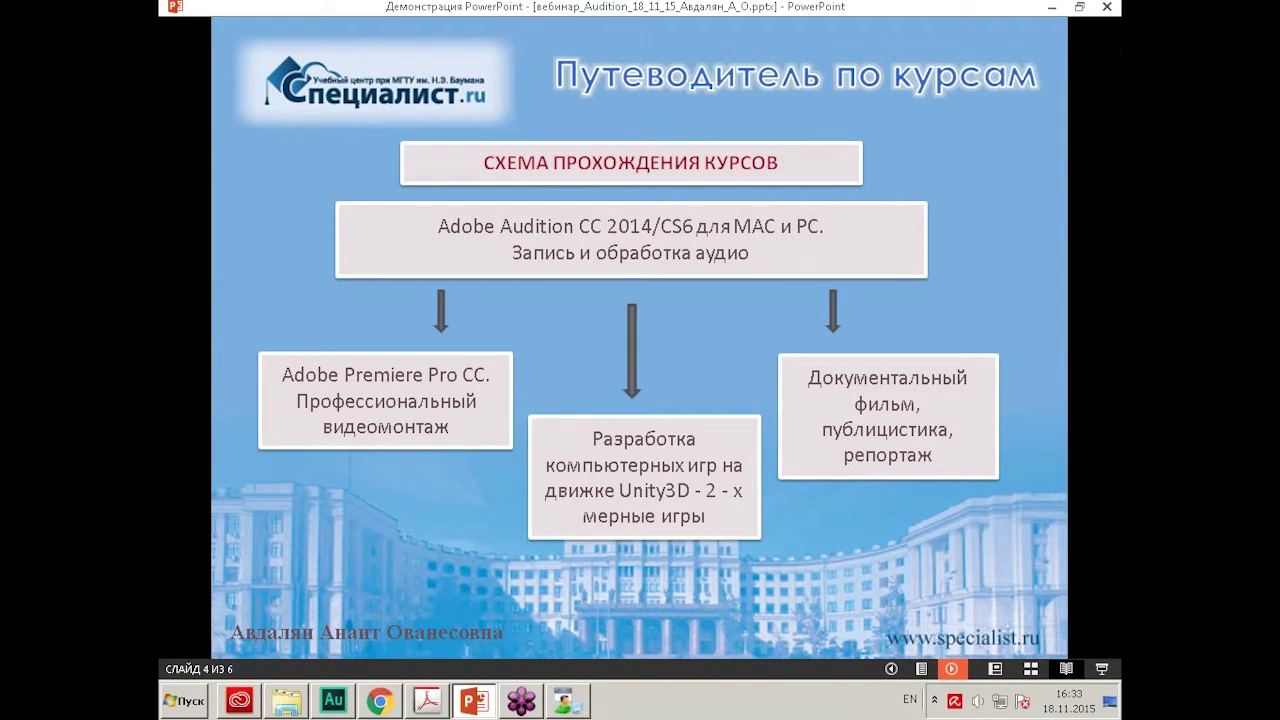
Switch to Adobe Audition, slightly lower the system volume and return the playhead to the start of Повествование.wav.
mouse_move(343, 703)
left_click(345, 704)
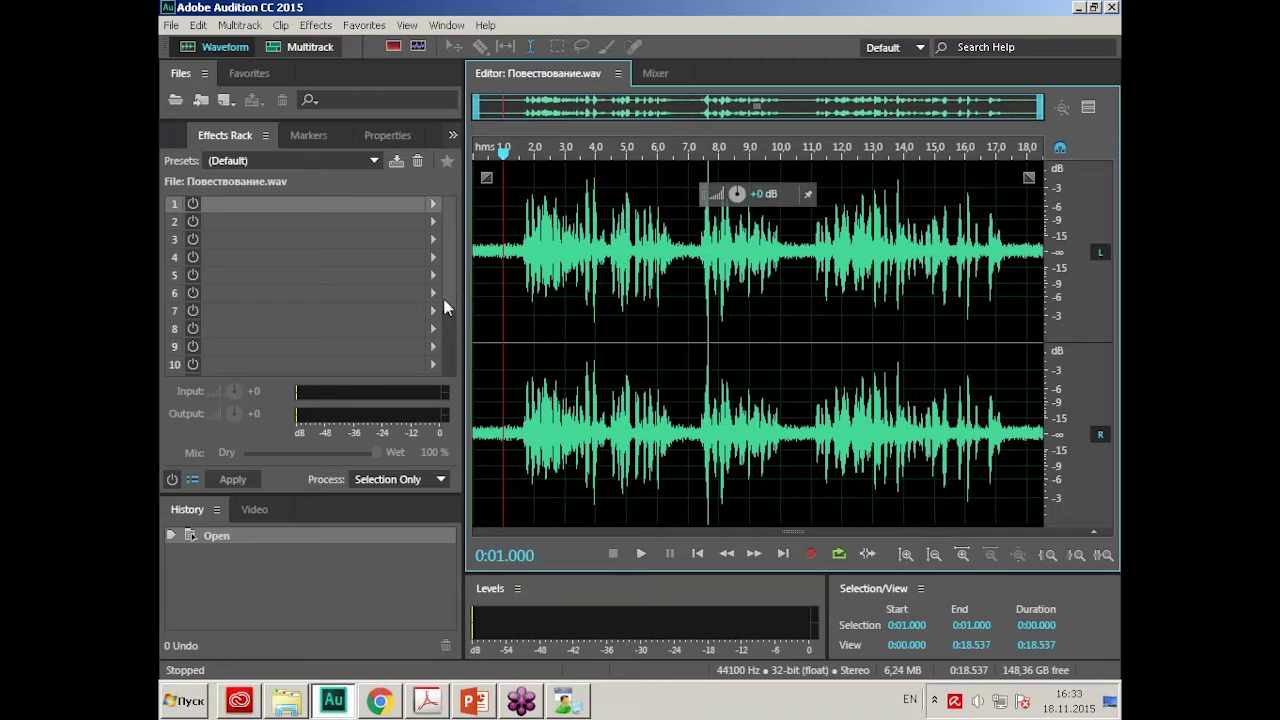
key("Home")
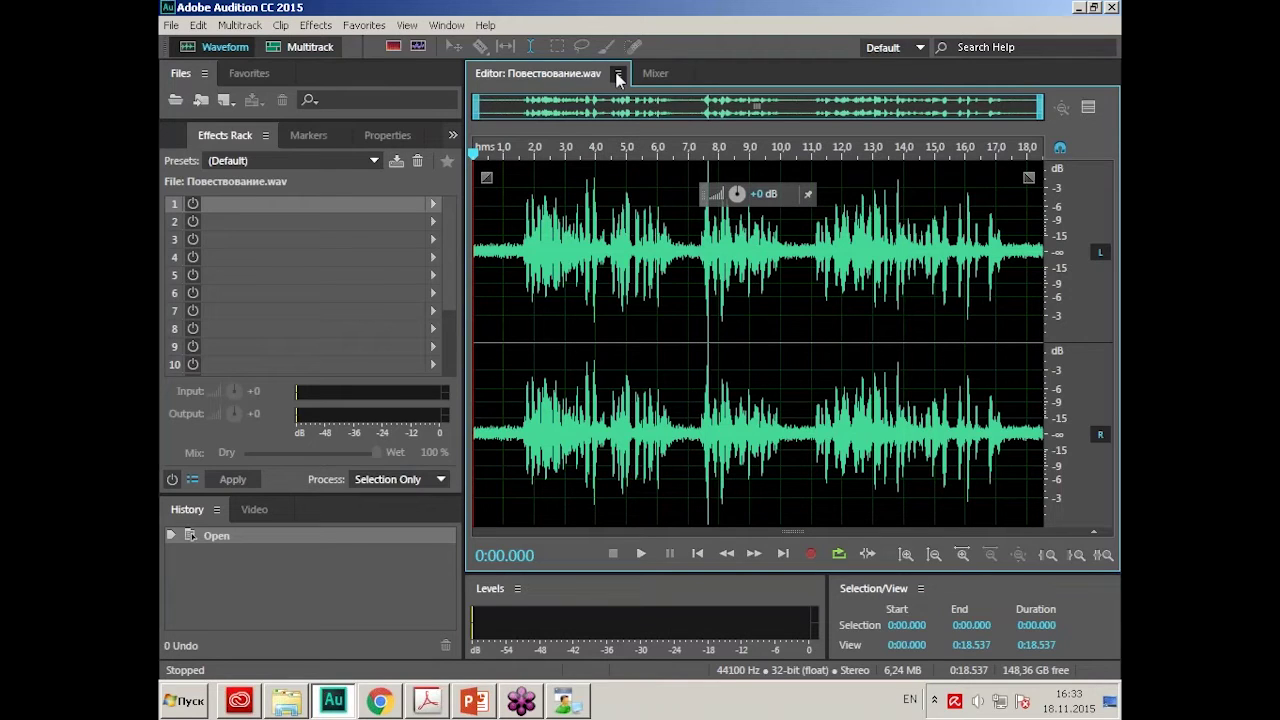
left_click(978, 702)
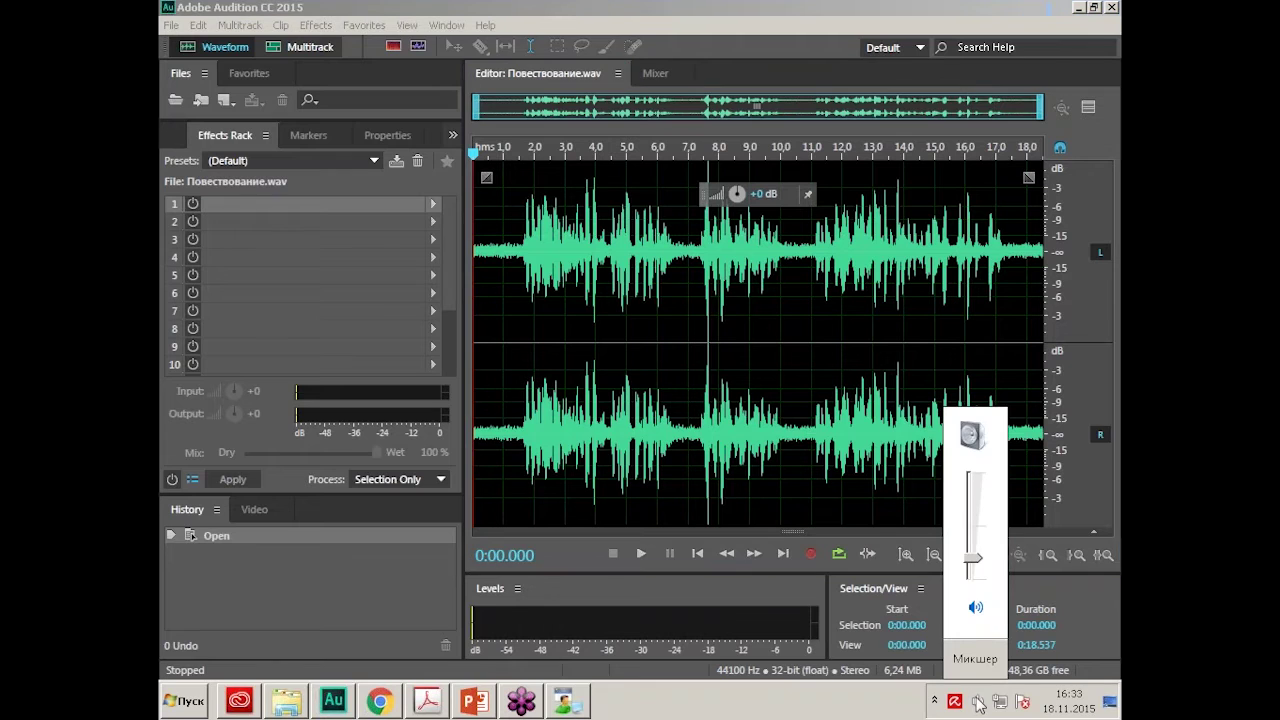
scroll(978, 705, "down", 3)
left_click(688, 402)
key("Home")
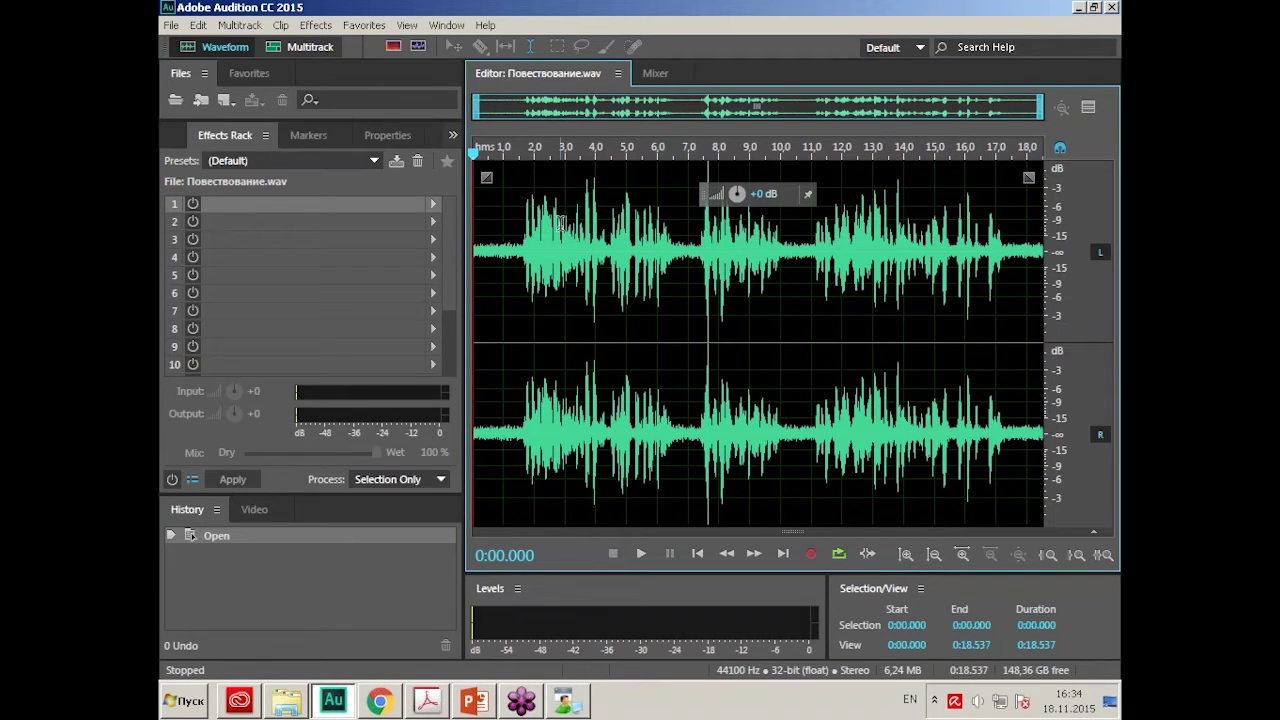
Listen to the narration recording from the start, raising the system volume during playback, and stop it.
key("space")
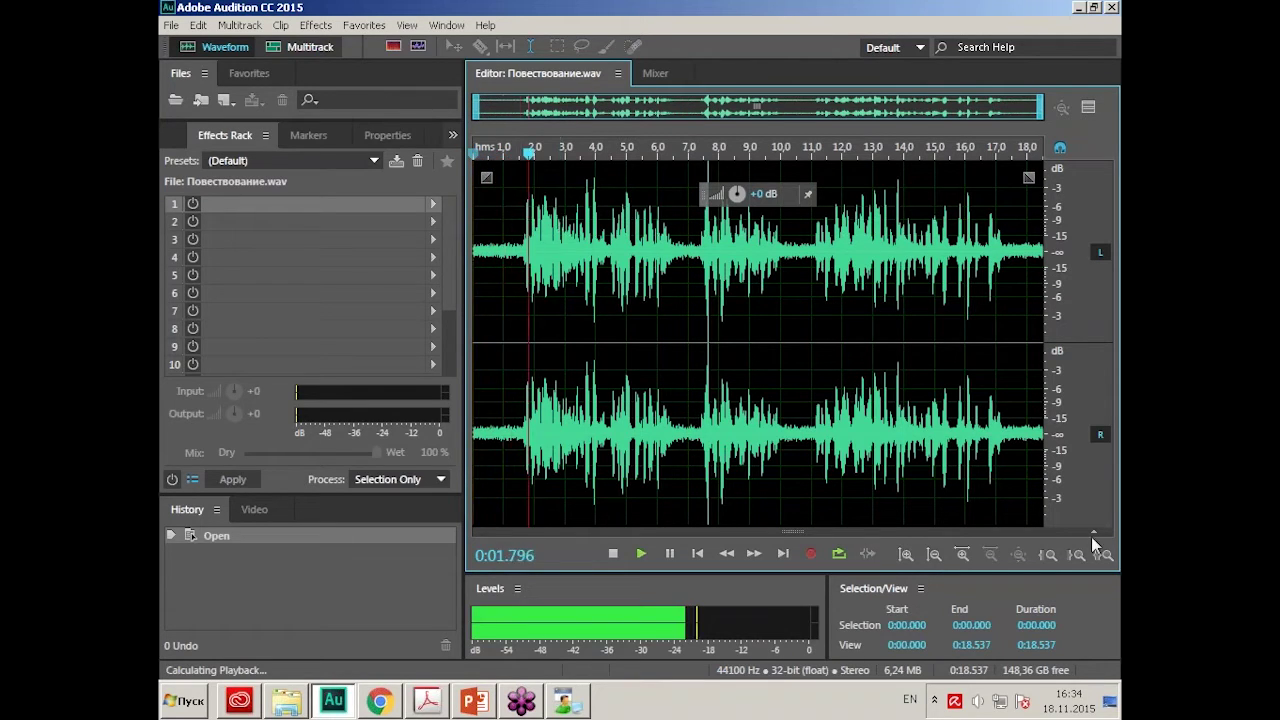
left_click(977, 702)
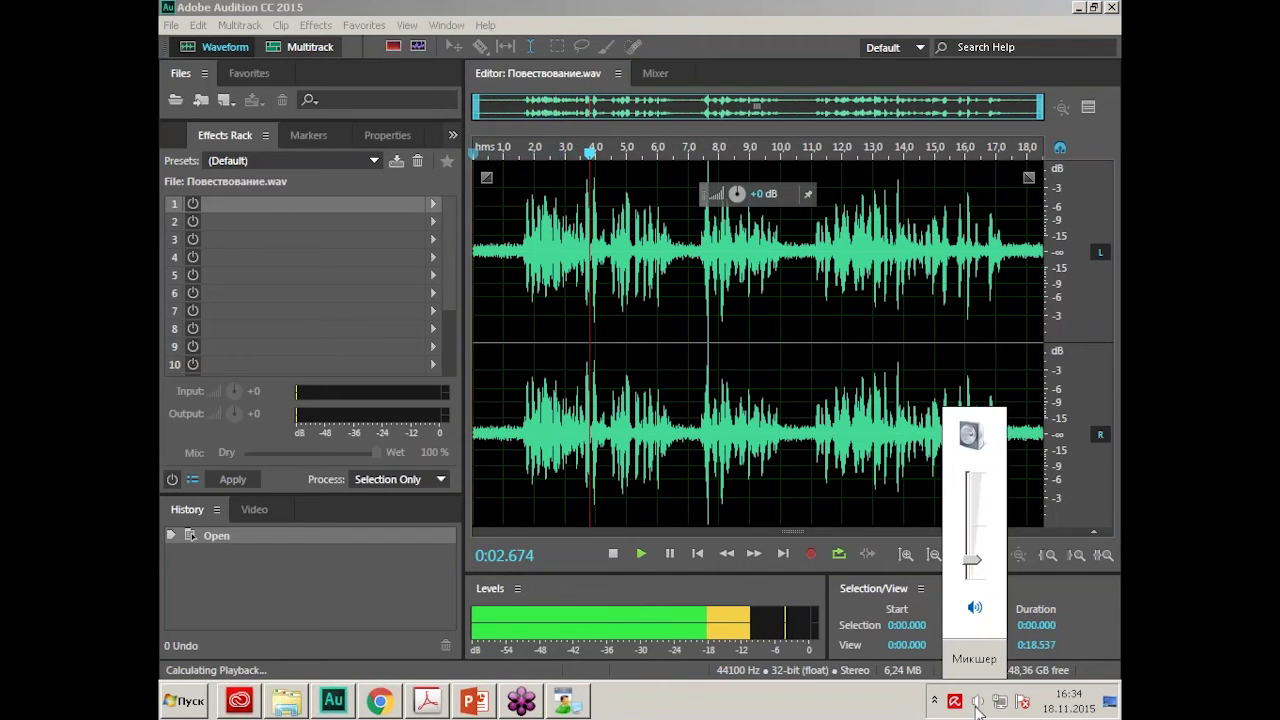
scroll(977, 710, "up", 5)
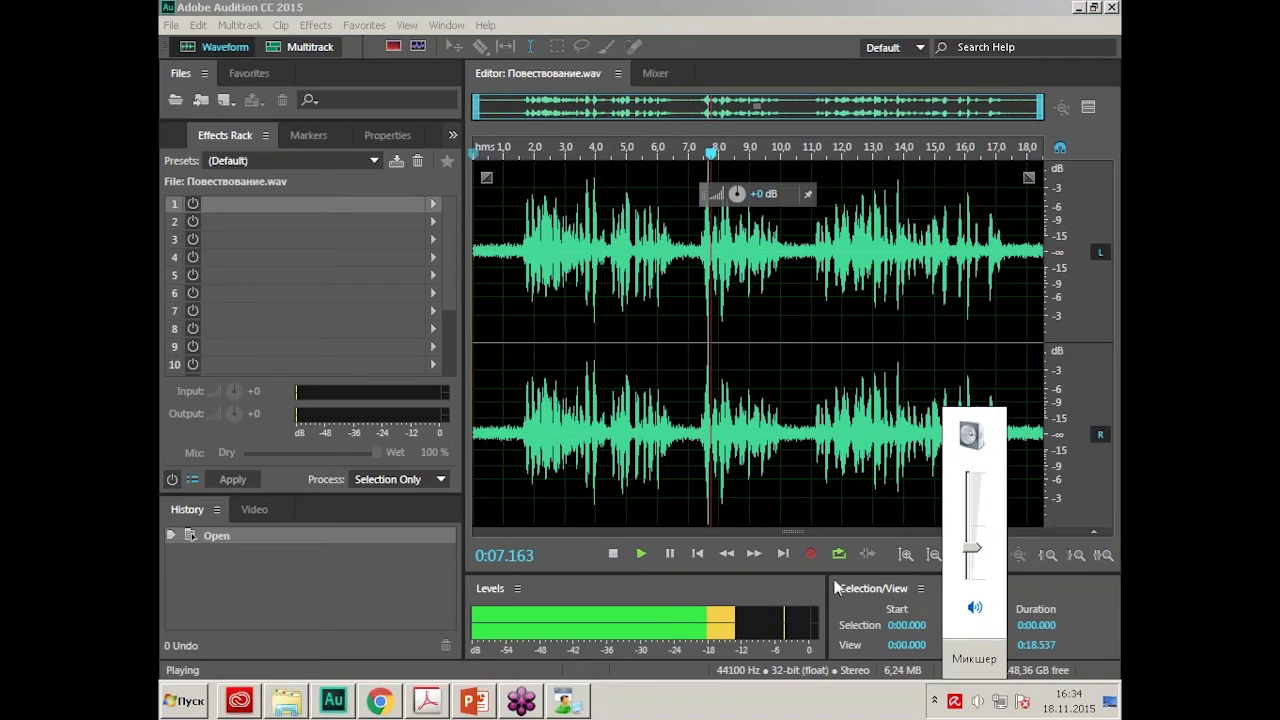
left_click(734, 716)
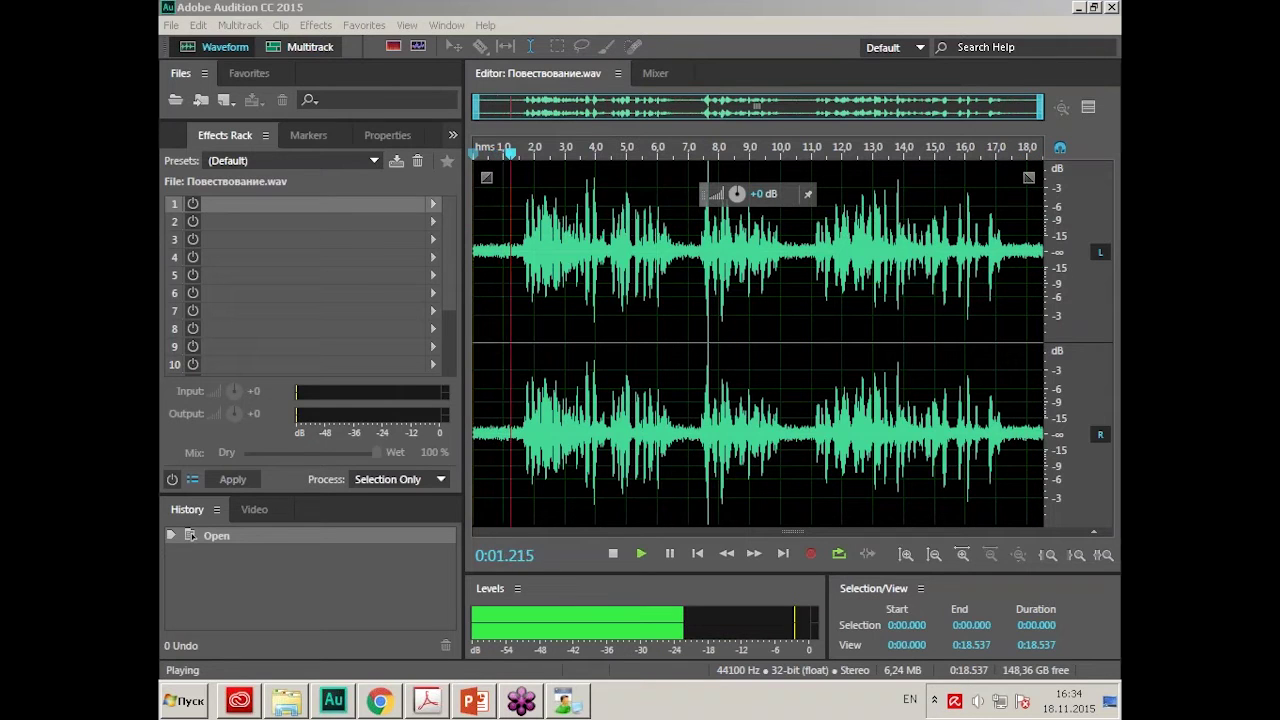
left_click(879, 435)
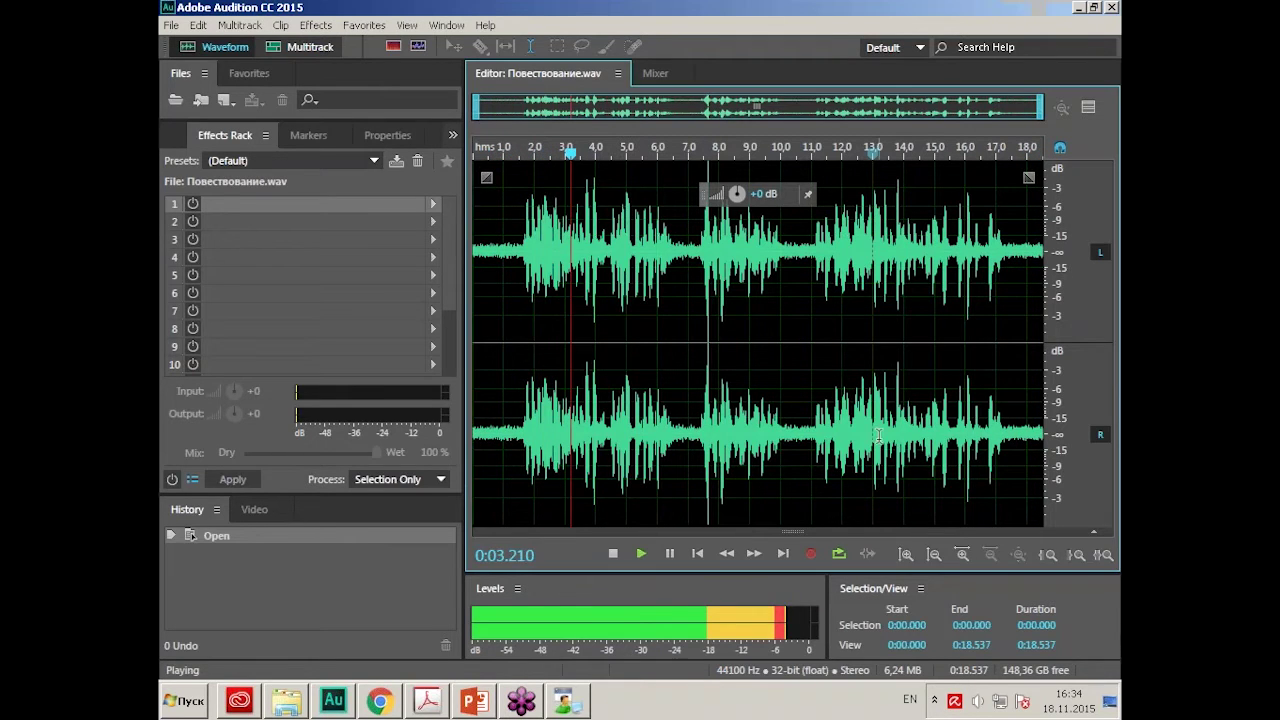
key("space")
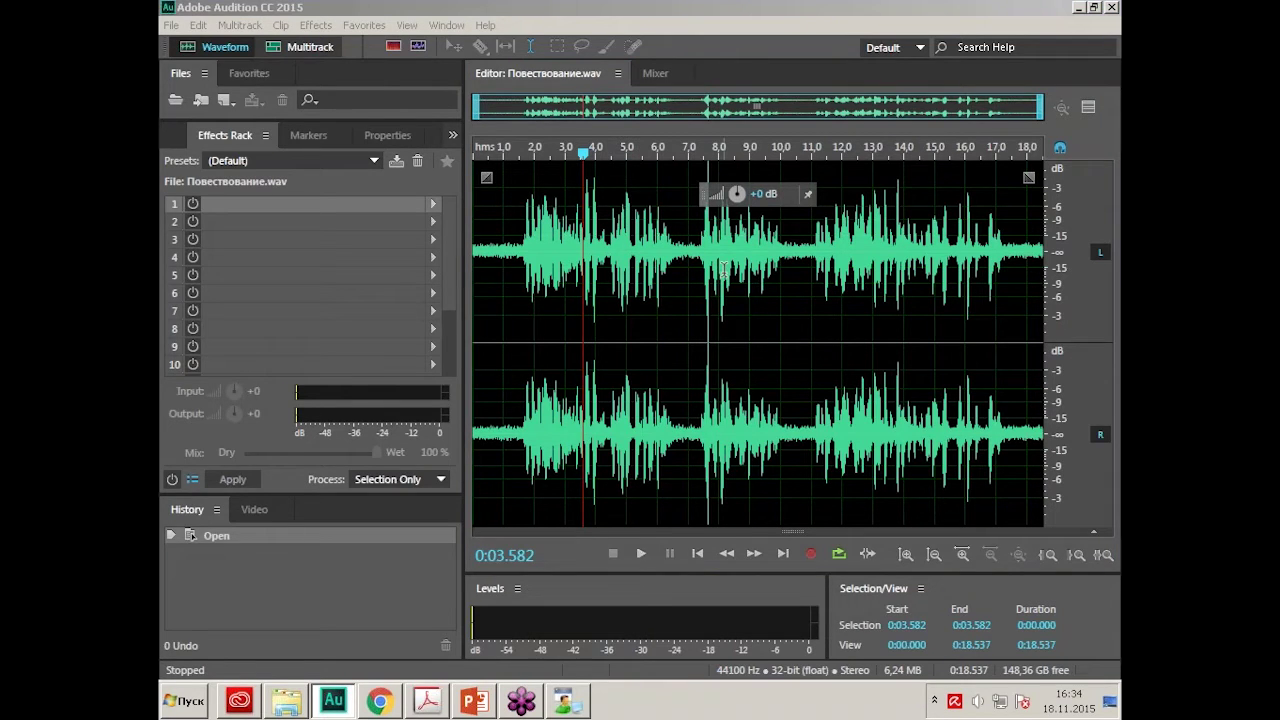
Replay the opening of the narration from the beginning, stop it and return the playhead to the start.
left_click(710, 415)
key("Home")
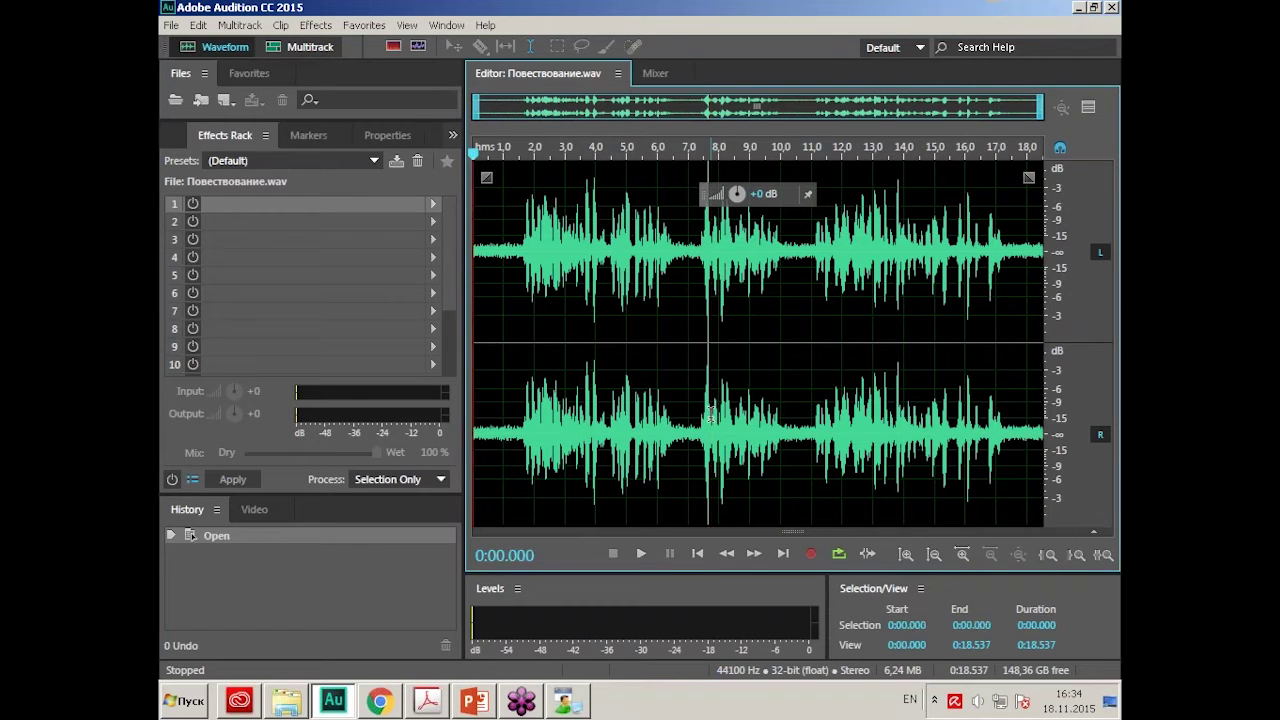
key("space")
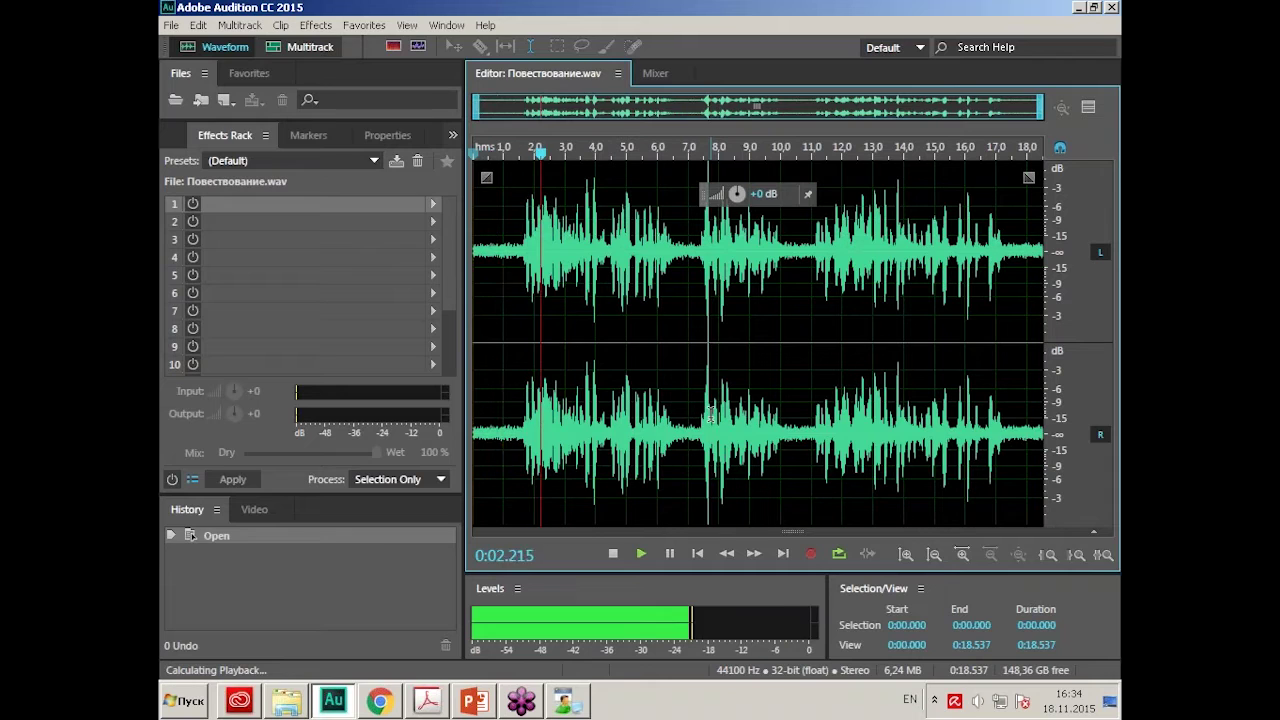
key("space")
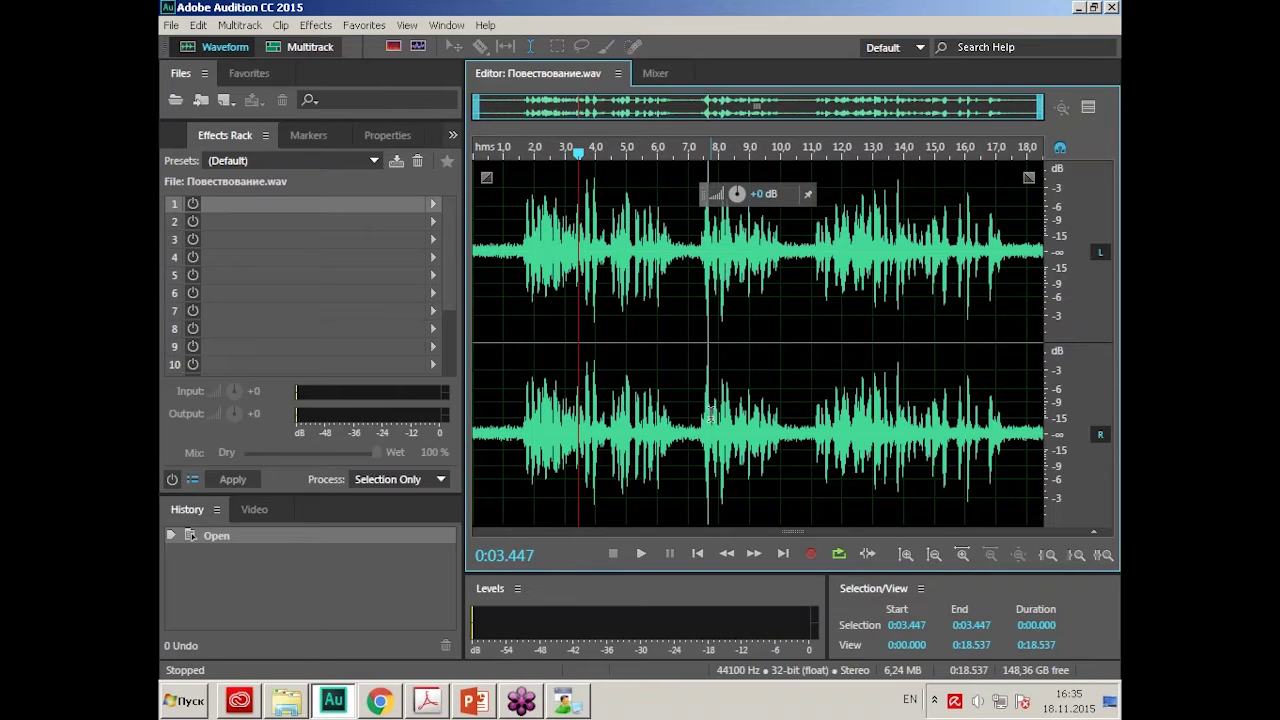
key("Home")
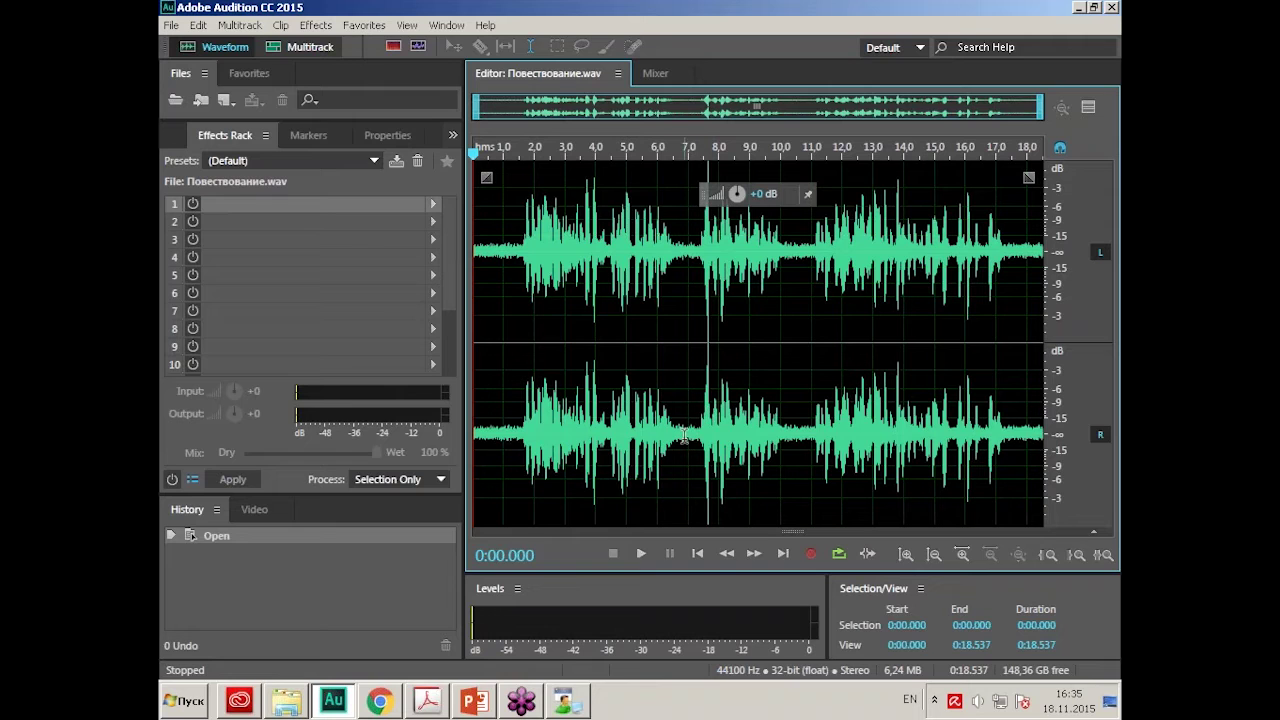
Open the Adaptive Noise Reduction effect for the narration and move its dialog clear of the waveform's beginning.
left_click(314, 25)
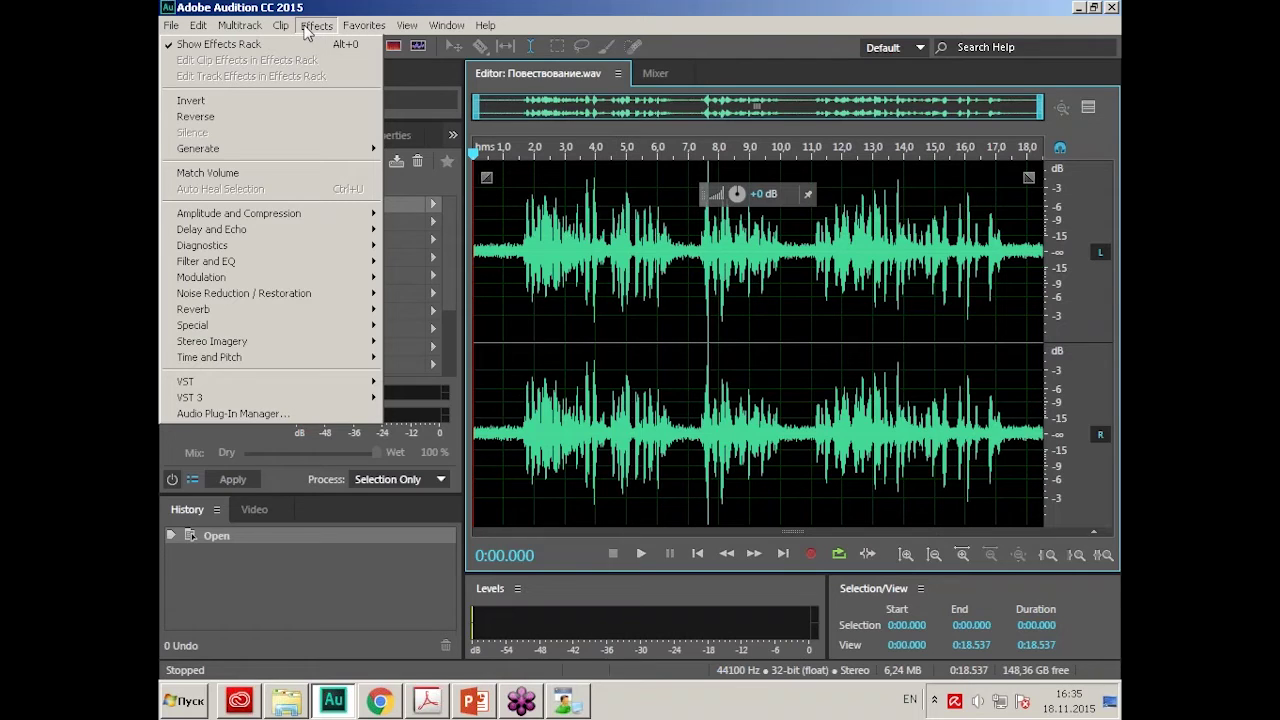
mouse_move(343, 298)
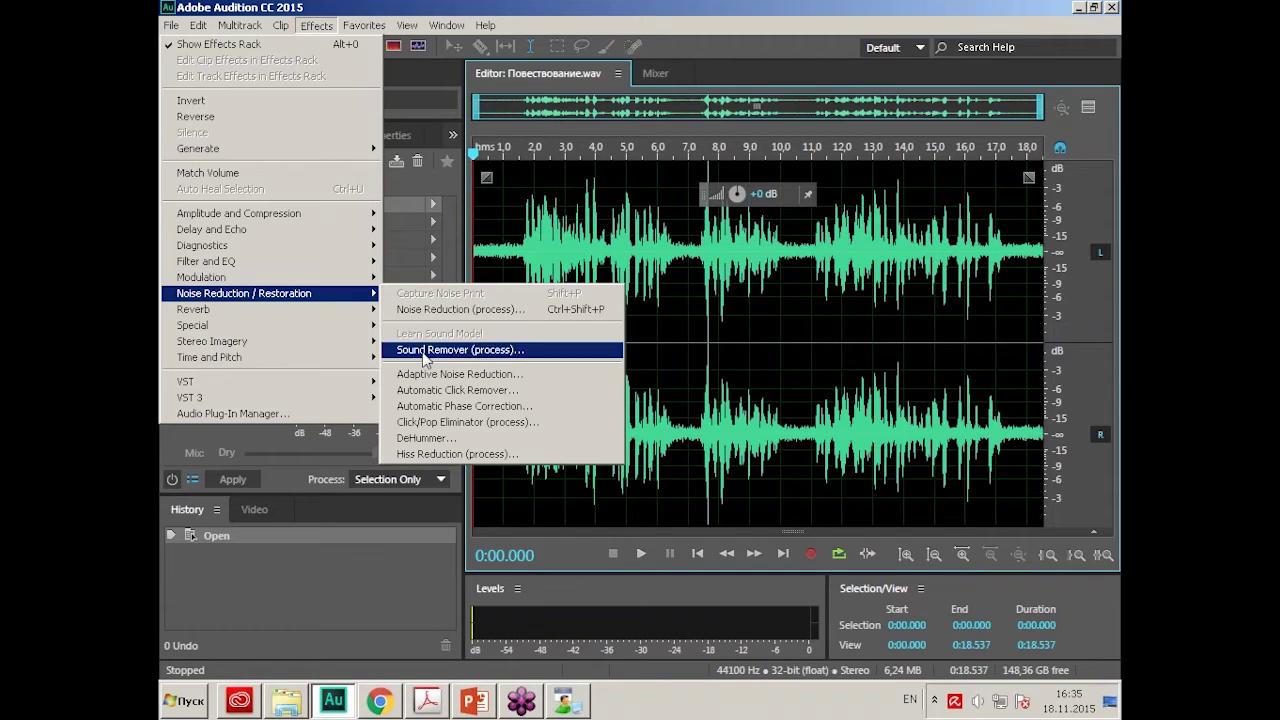
left_click(532, 377)
left_click_drag(691, 154, 905, 66)
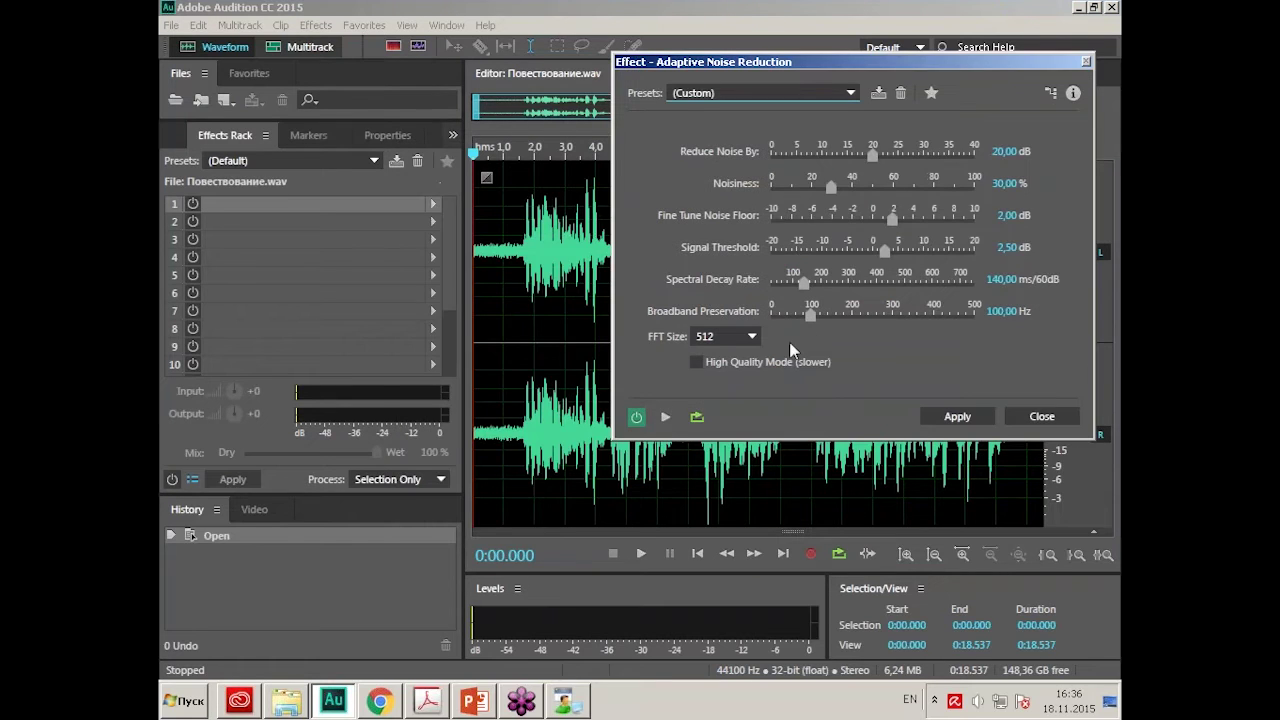
Preview the narration with Adaptive Noise Reduction active and raise the system volume slightly.
left_click(665, 418)
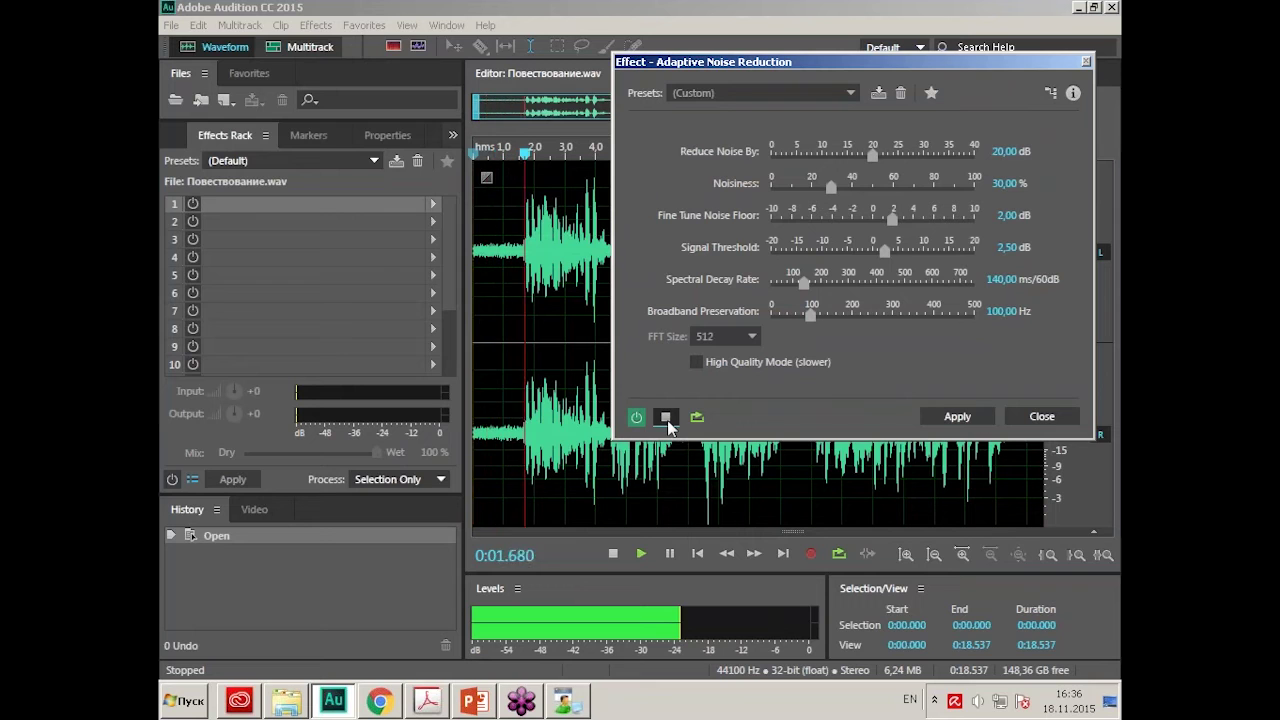
left_click(978, 702)
left_click_drag(972, 548, 972, 541)
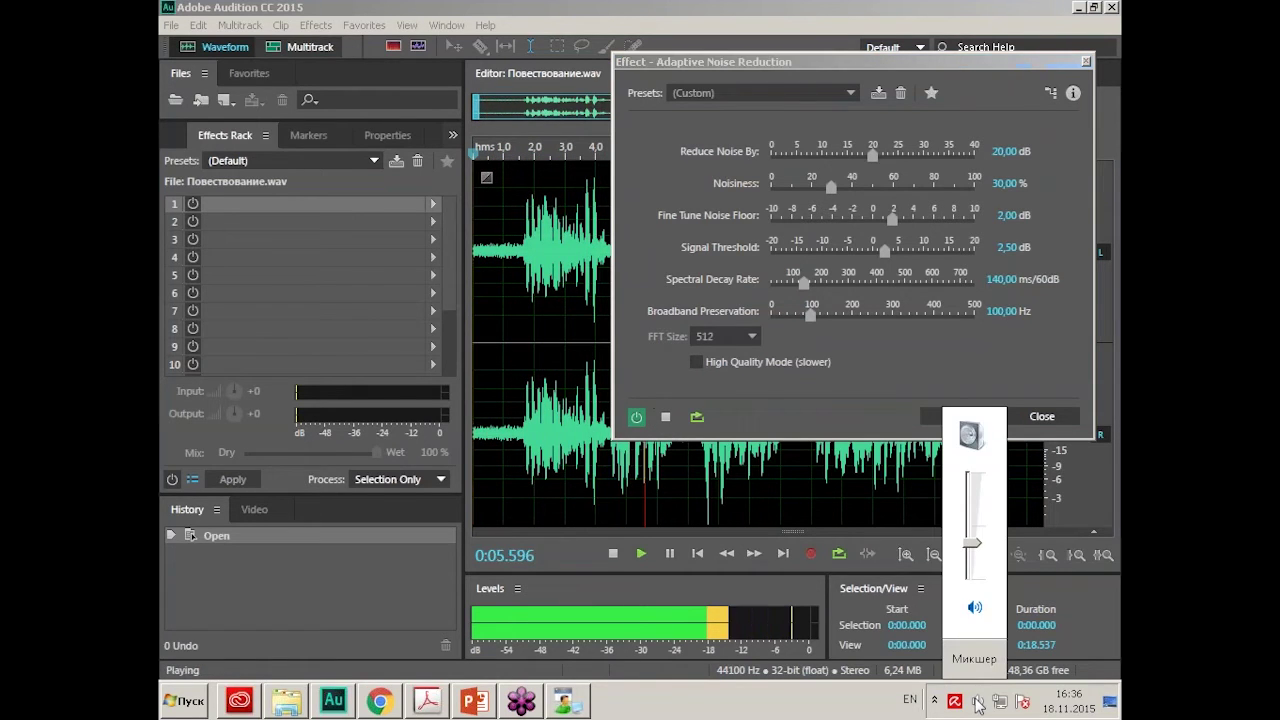
left_click(866, 384)
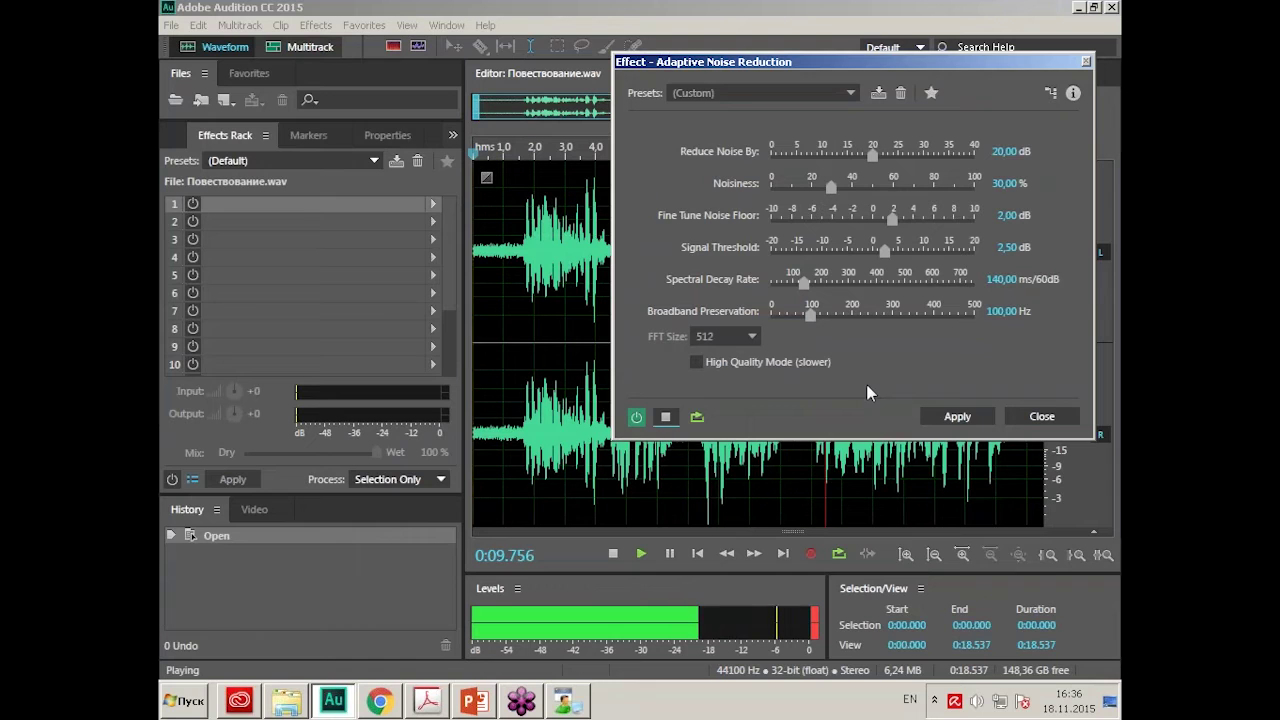
Compare the playing narration with the noise reduction bypassed and enabled, leave it enabled and stop playback.
left_click(637, 416)
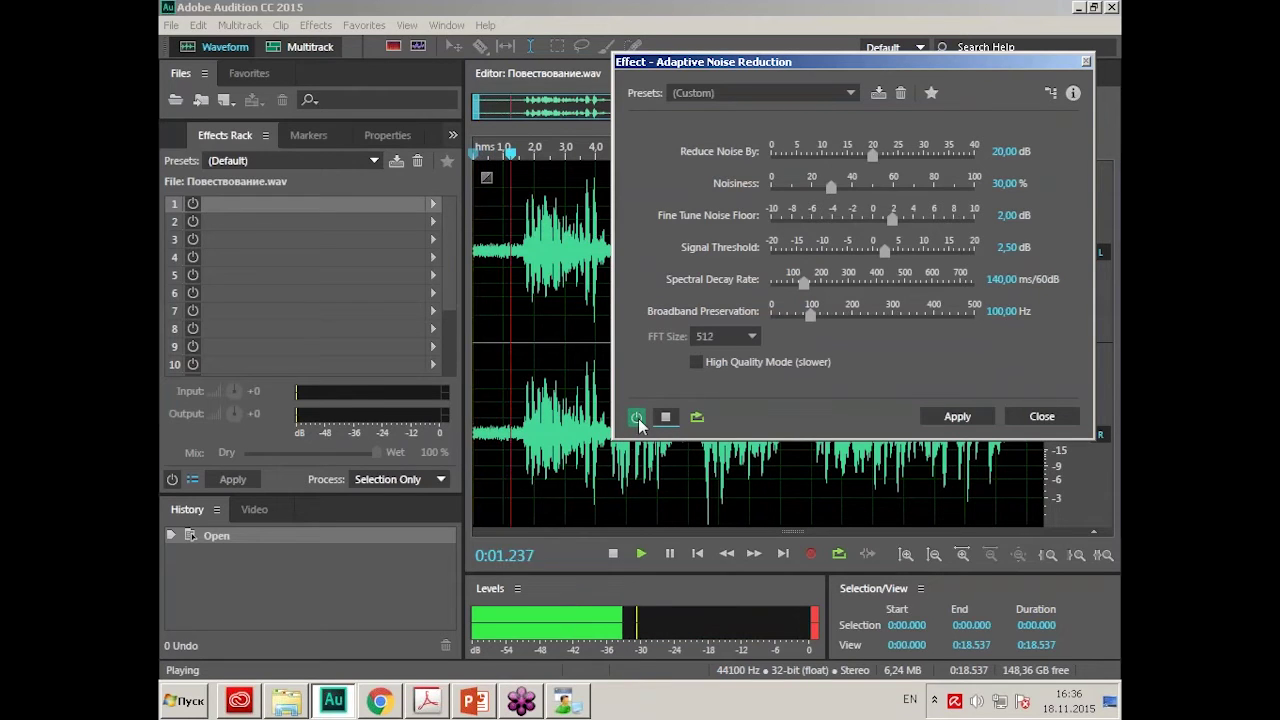
left_click(637, 416)
left_click(637, 416)
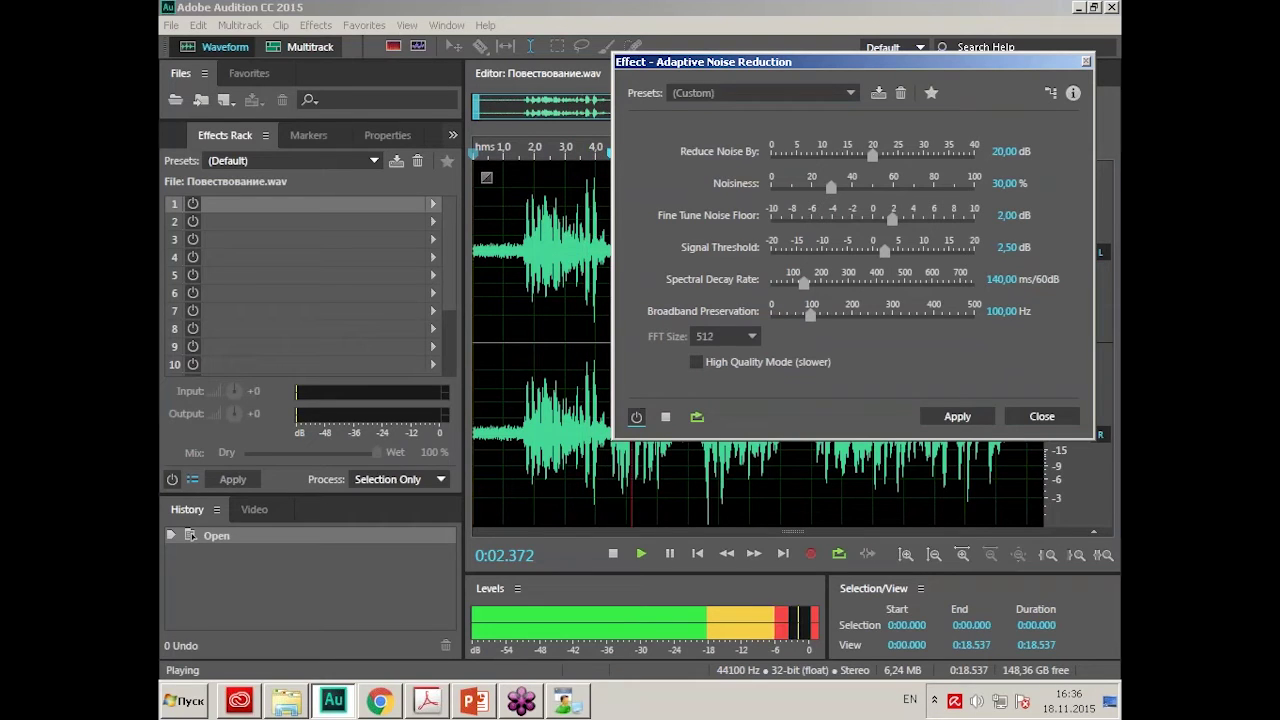
left_click(636, 417)
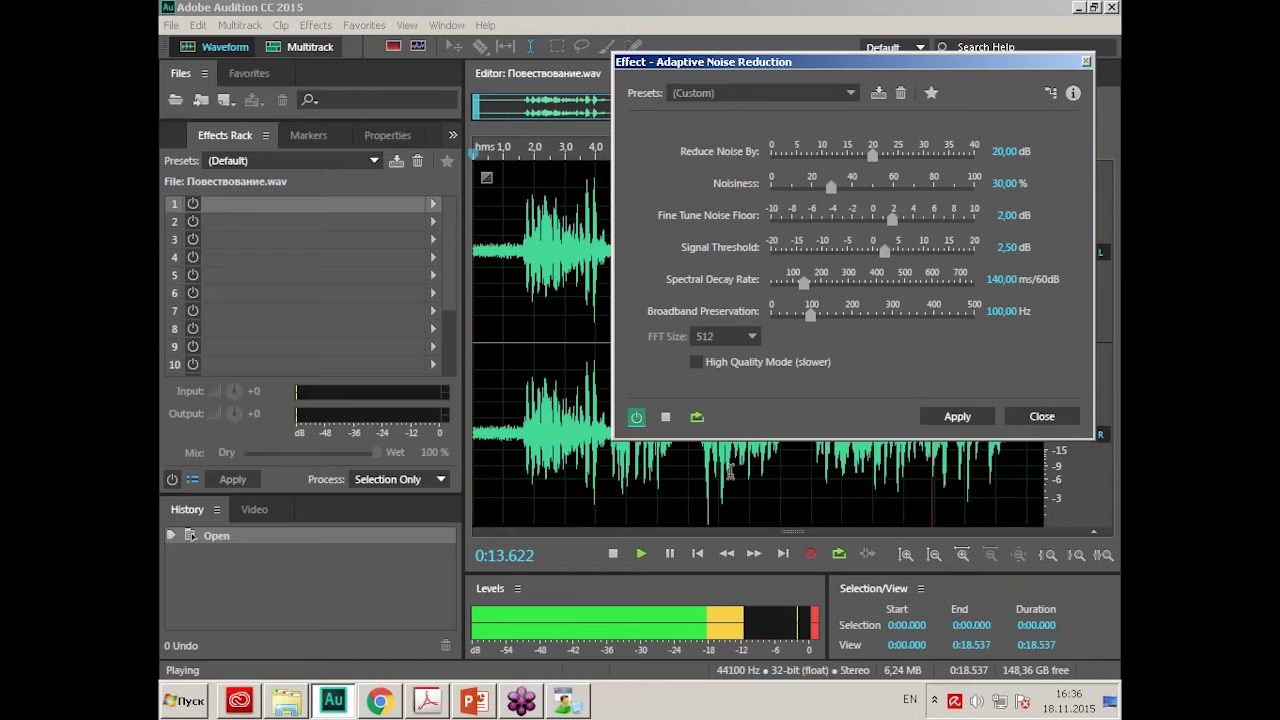
left_click(612, 554)
left_click(612, 554)
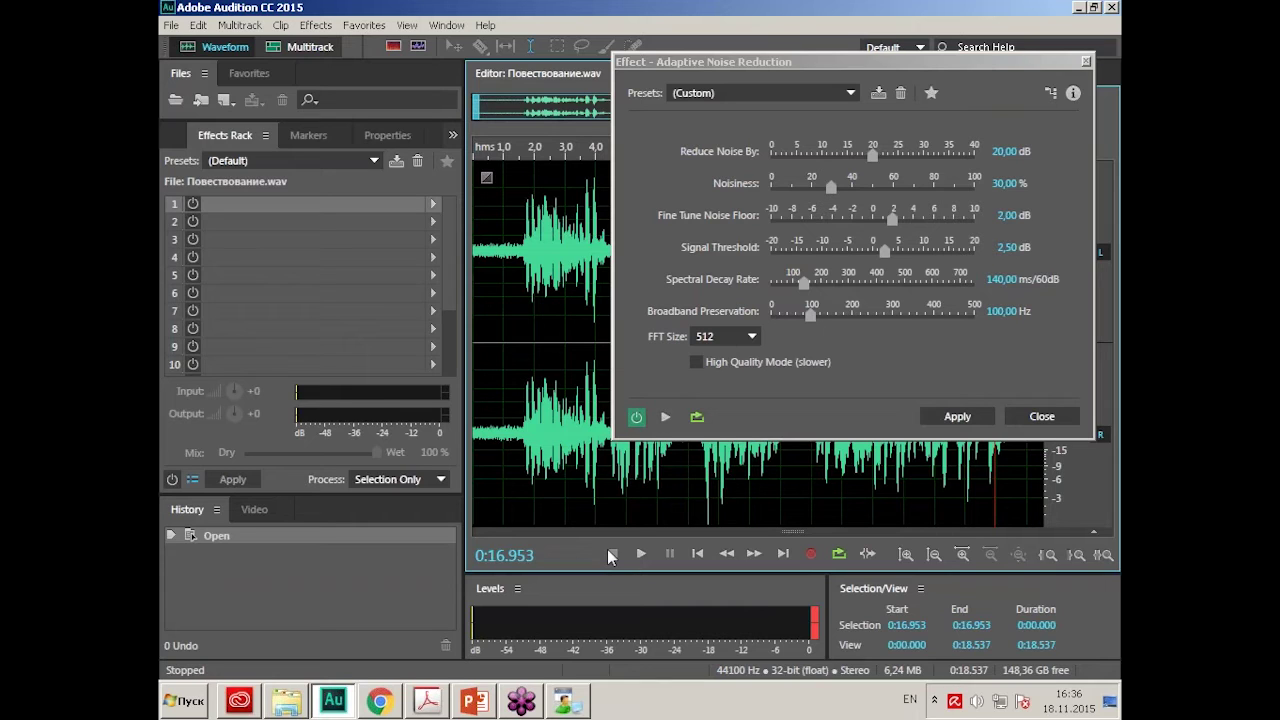
Choose the (Default) preset for Adaptive Noise Reduction and return the playhead to the start of the recording.
left_click(848, 94)
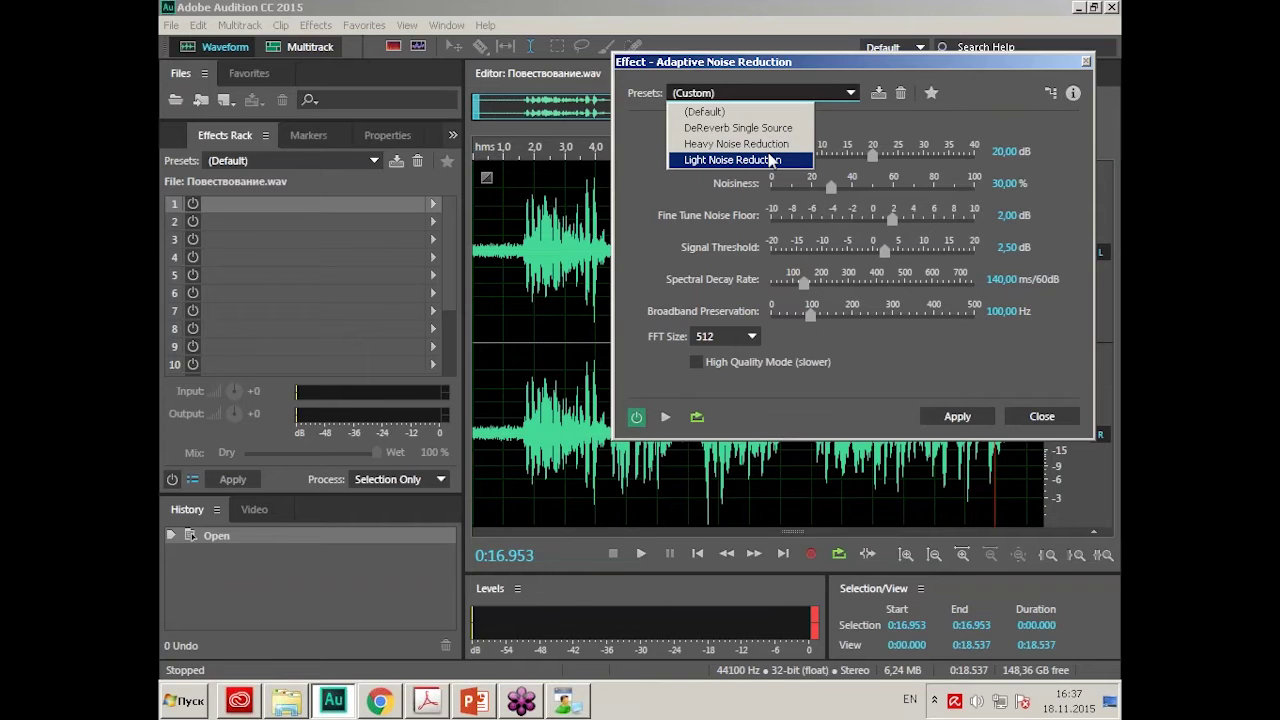
left_click(867, 109)
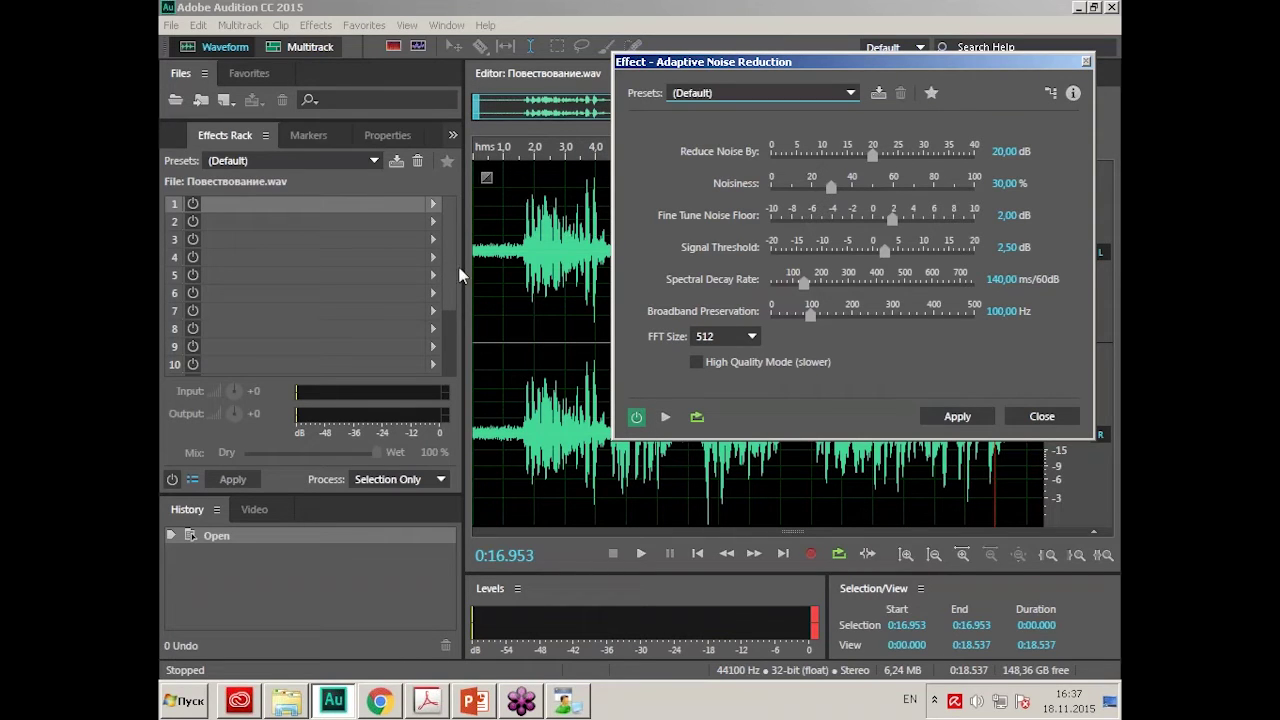
left_click(496, 256)
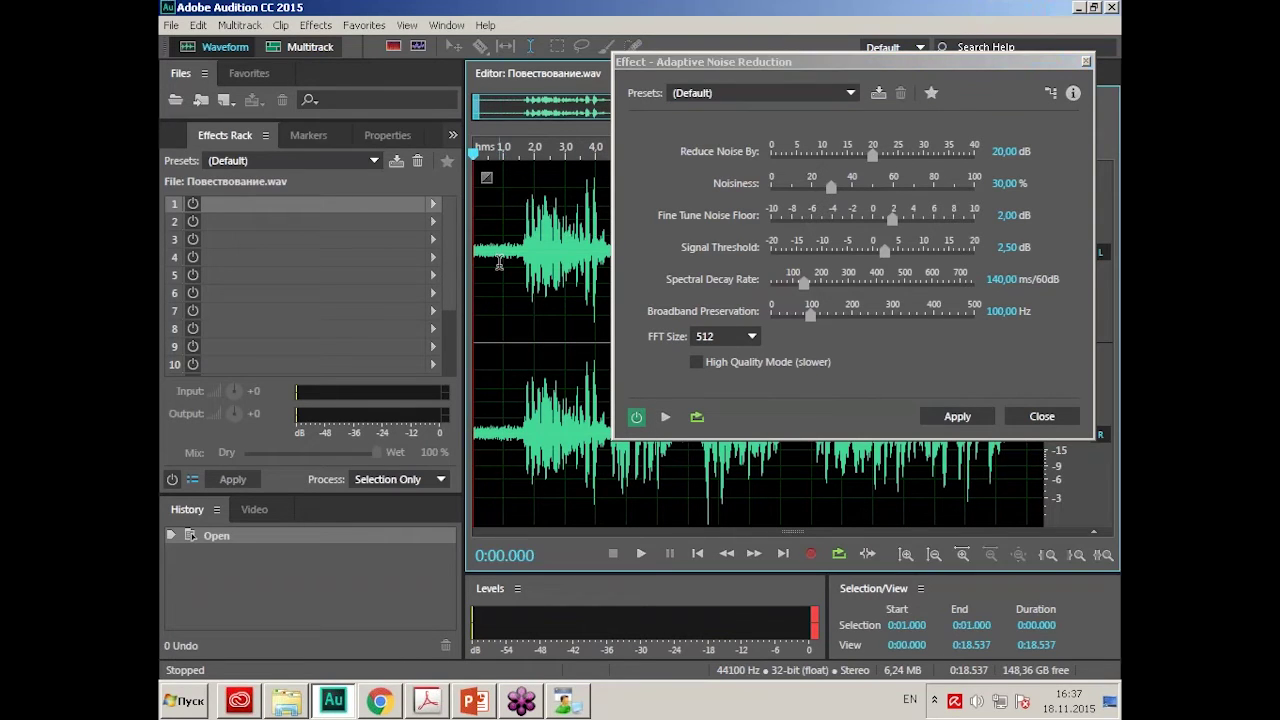
Preview the narration with the effect bypassed, re-enable it during playback, stop, and shift the effect dialog slightly.
left_click(636, 418)
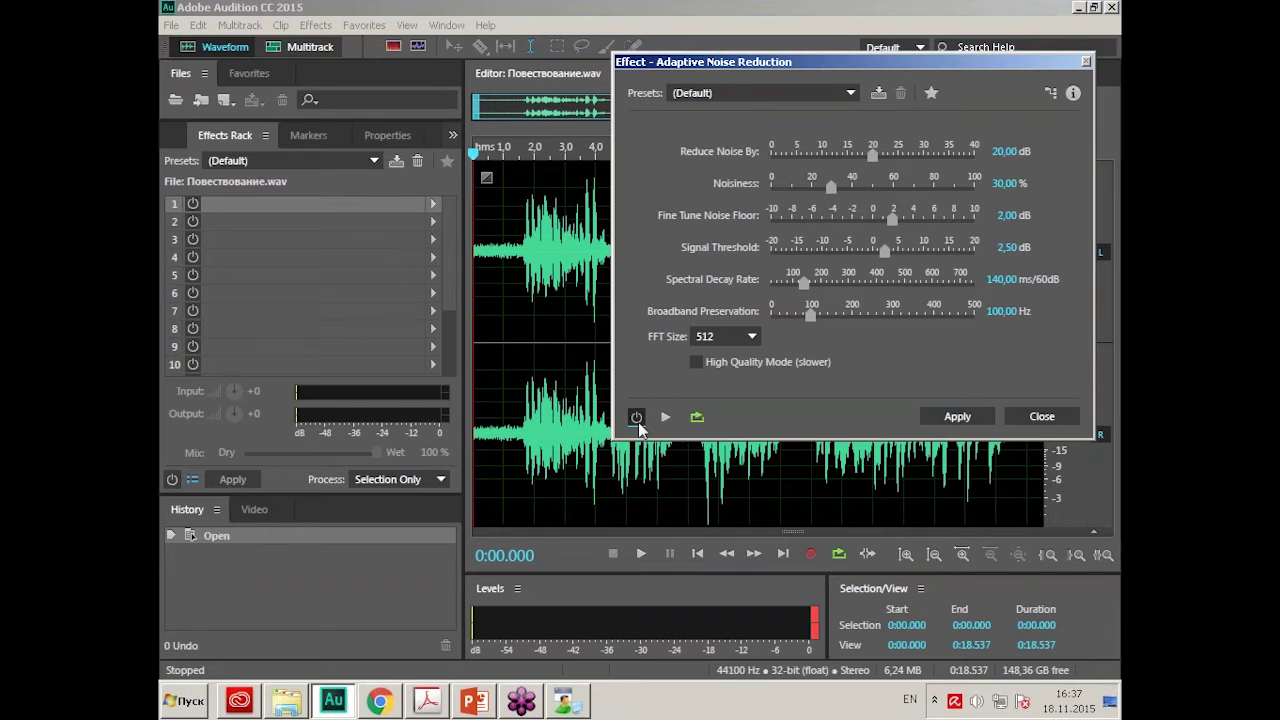
left_click(666, 418)
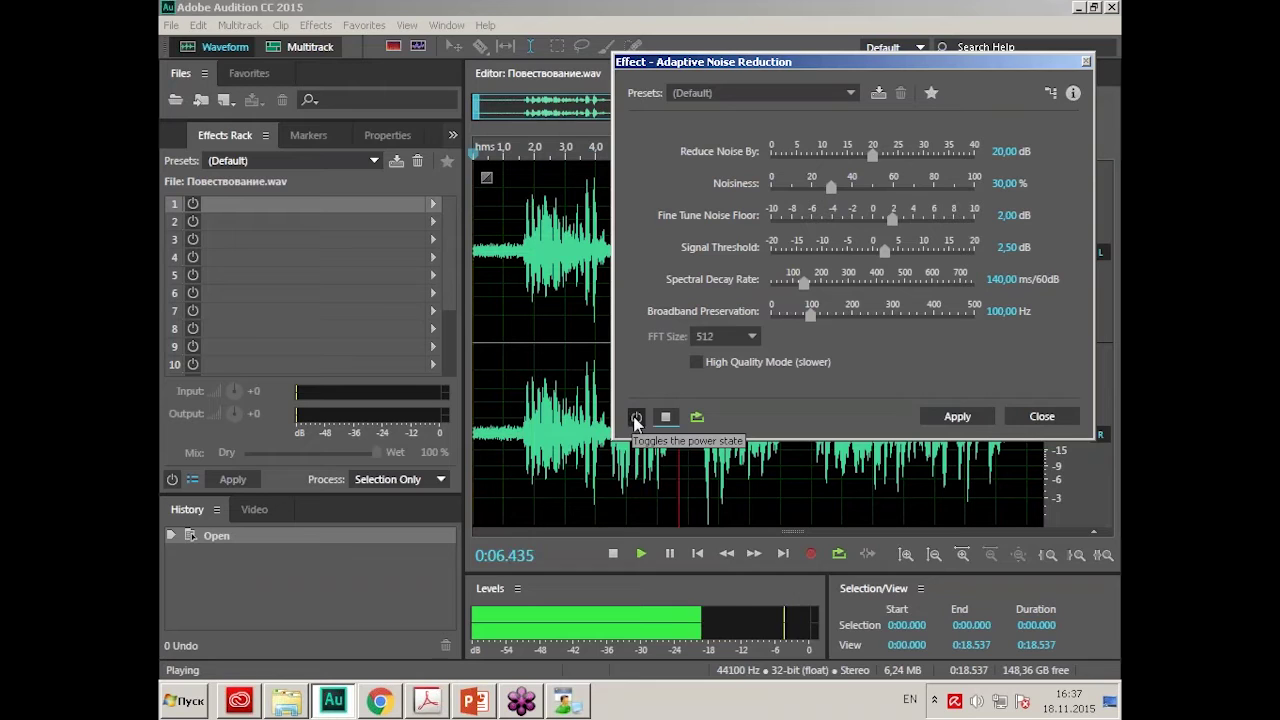
left_click(636, 418)
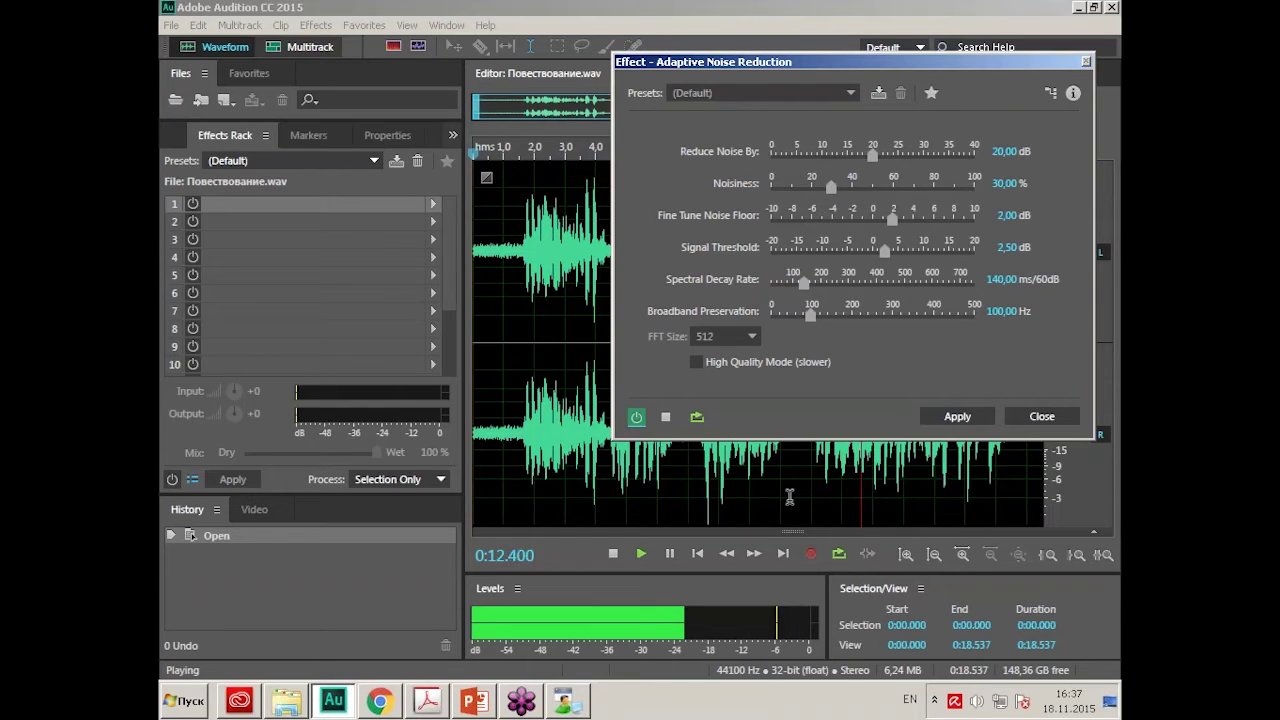
key("space")
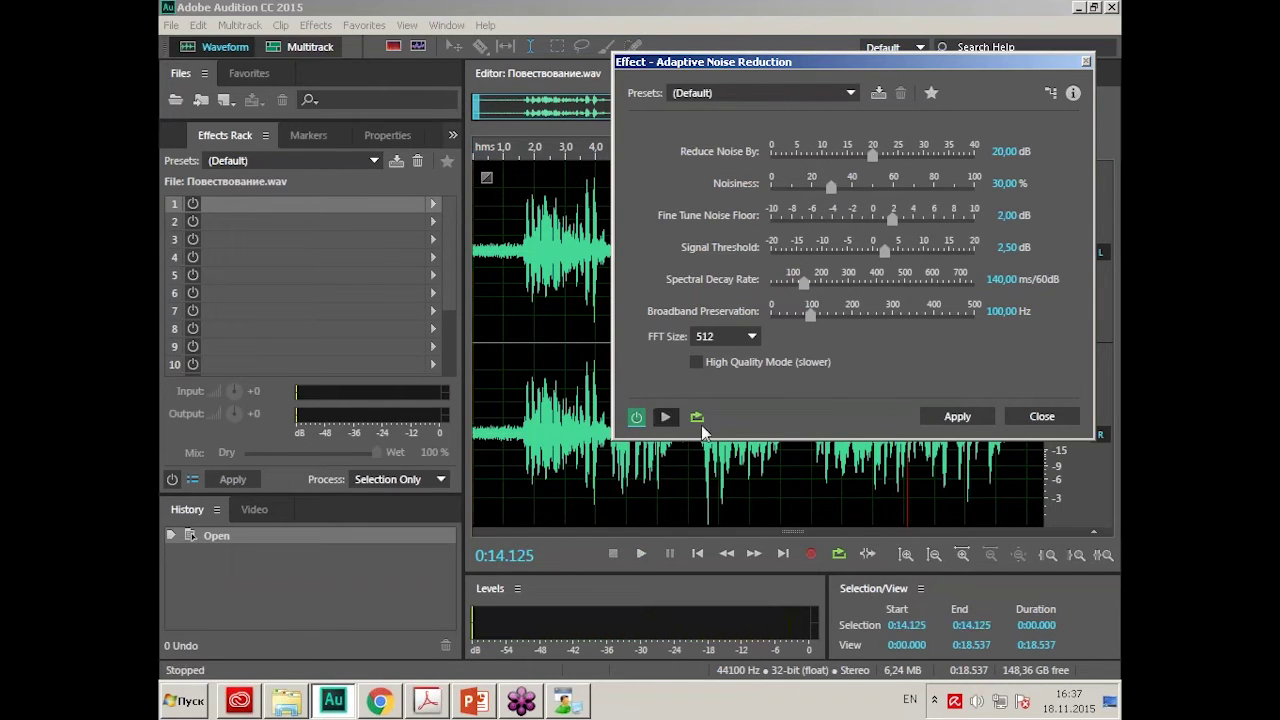
left_click_drag(870, 59, 823, 53)
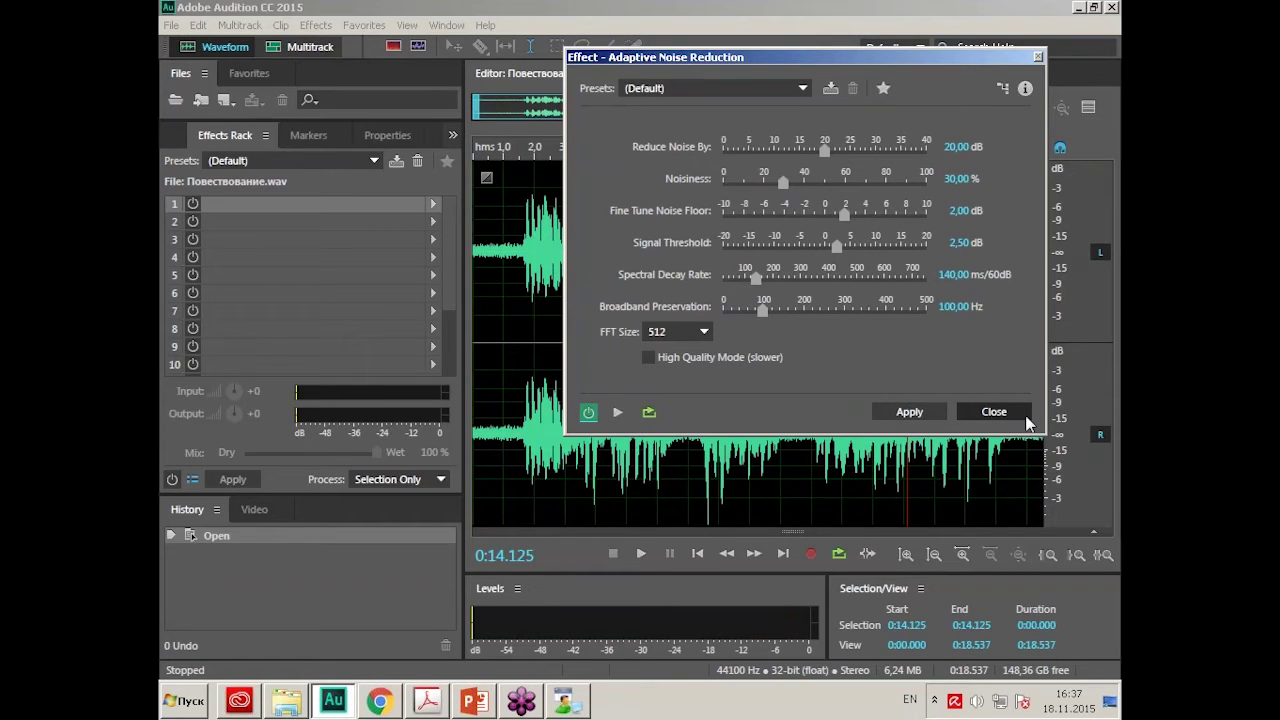
Apply Adaptive Noise Reduction to the recording and play back its opening seconds.
left_click(916, 418)
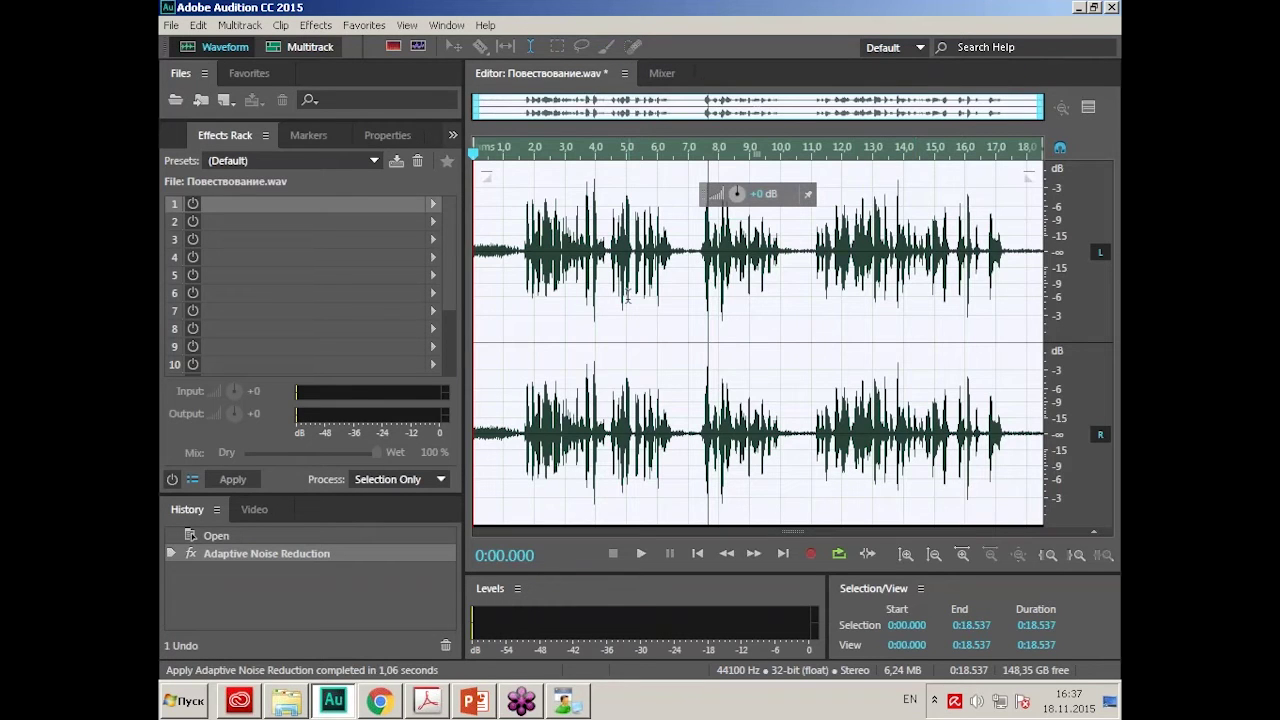
key("space")
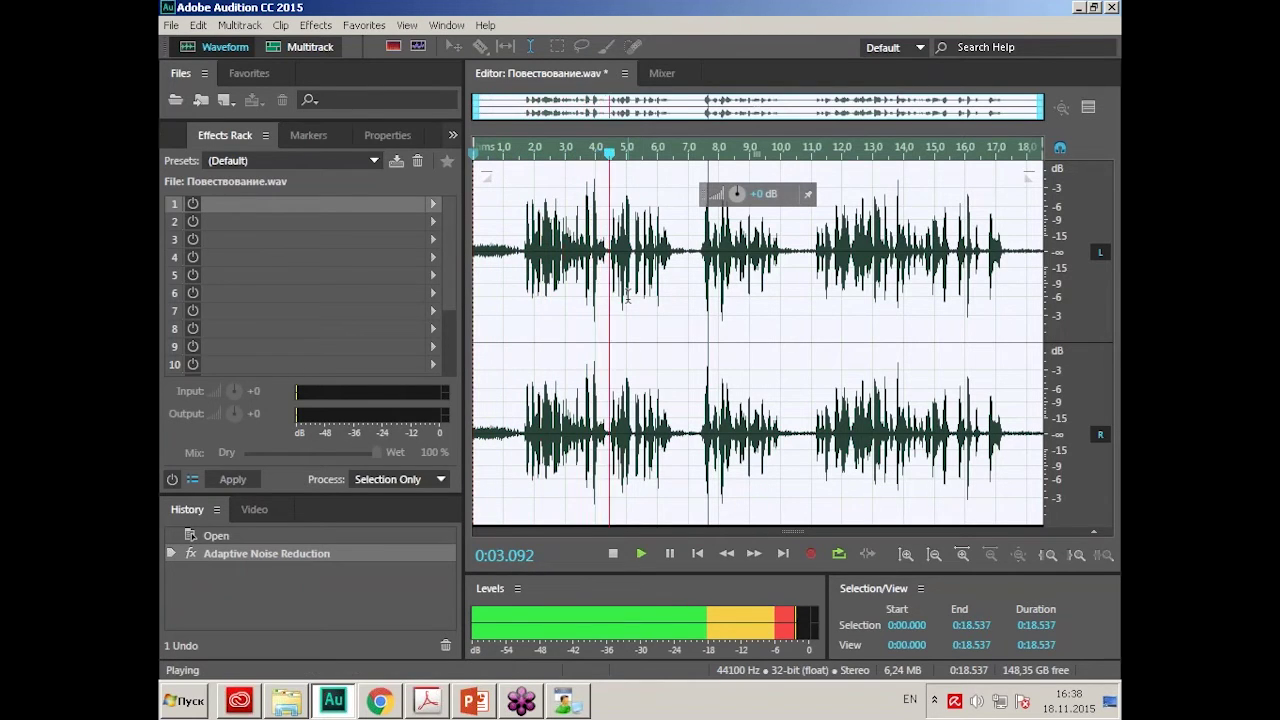
key("space")
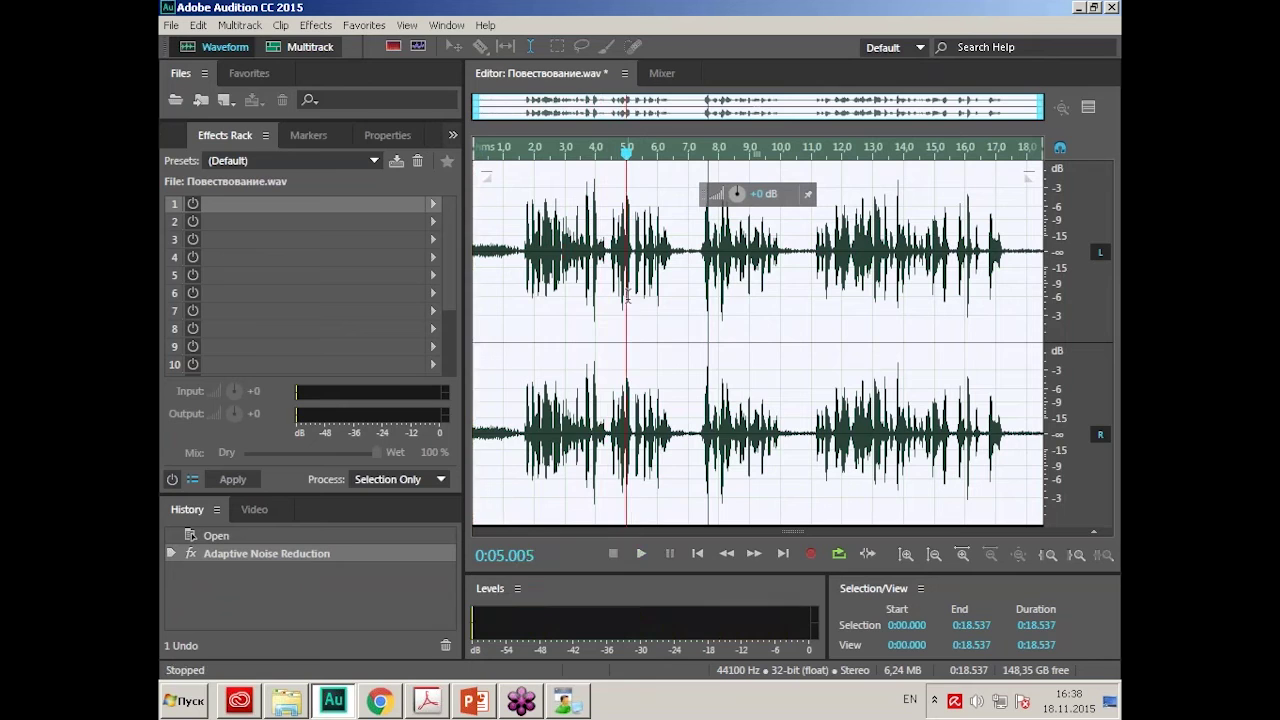
Delete the noisy lead-in before the first phrase, about the first 1.4 s, and play the beginning of the trimmed recording.
left_click(510, 252)
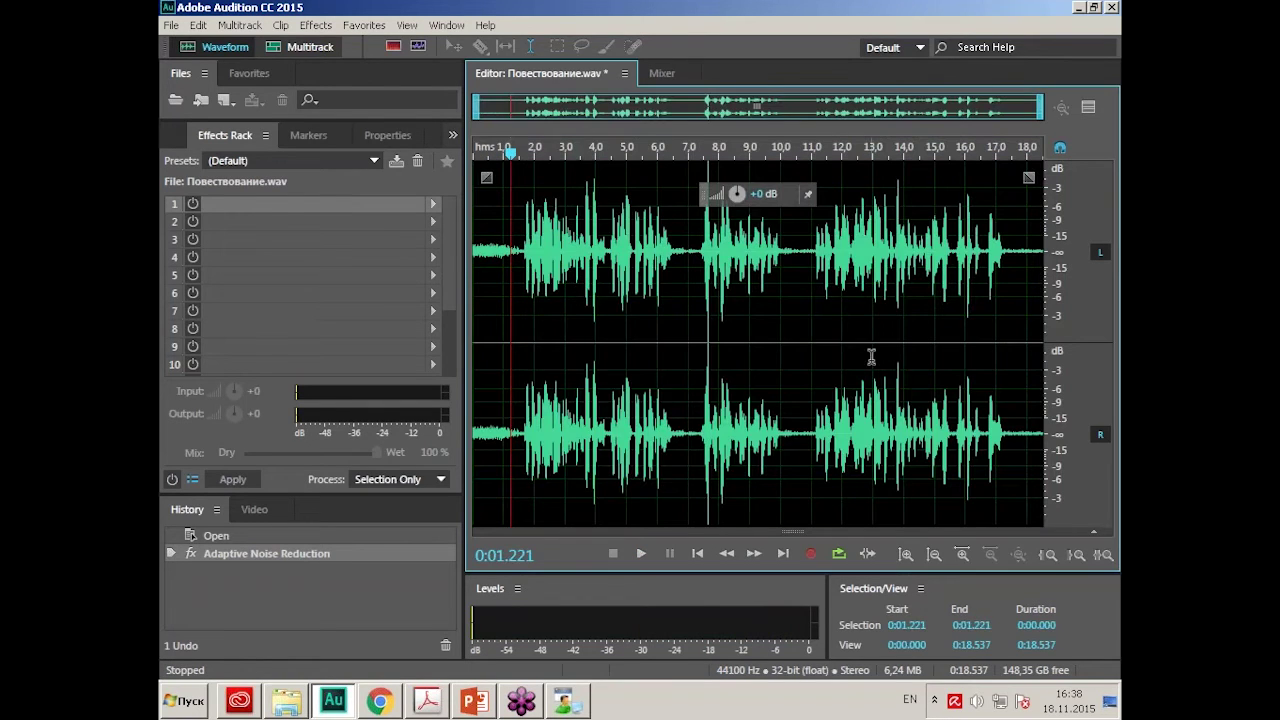
left_click(505, 250)
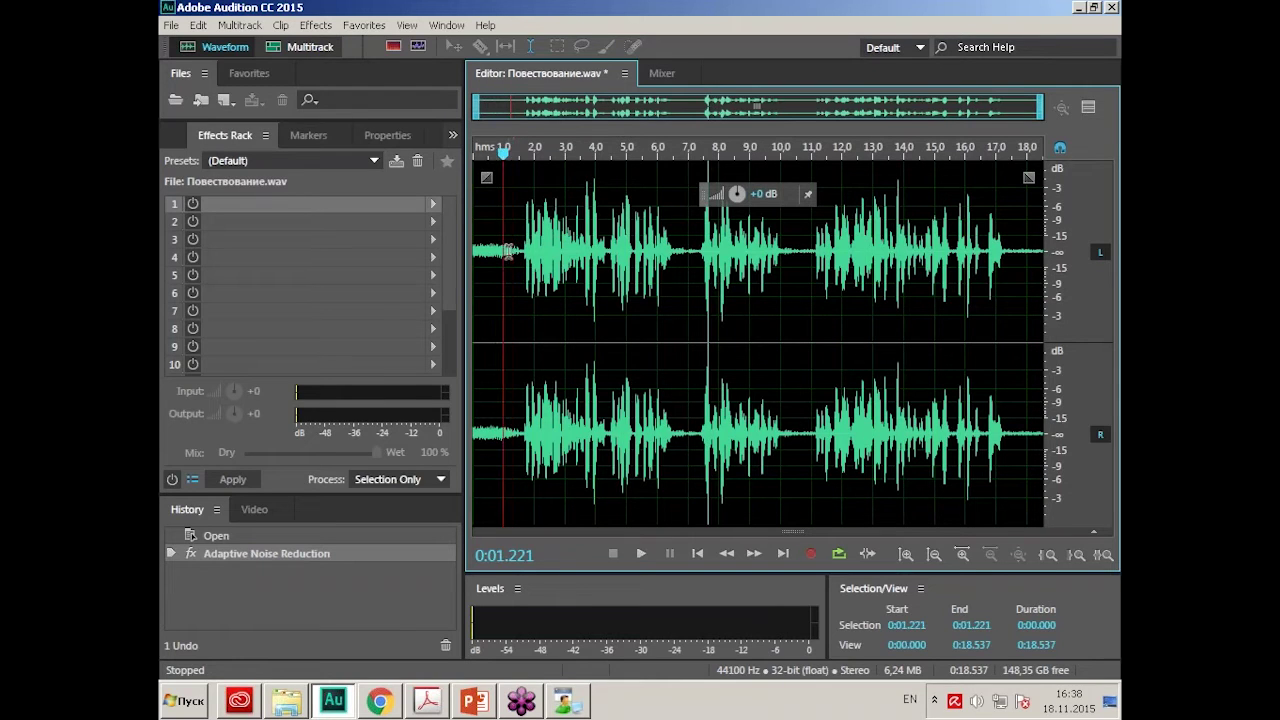
left_click_drag(508, 250, 470, 252)
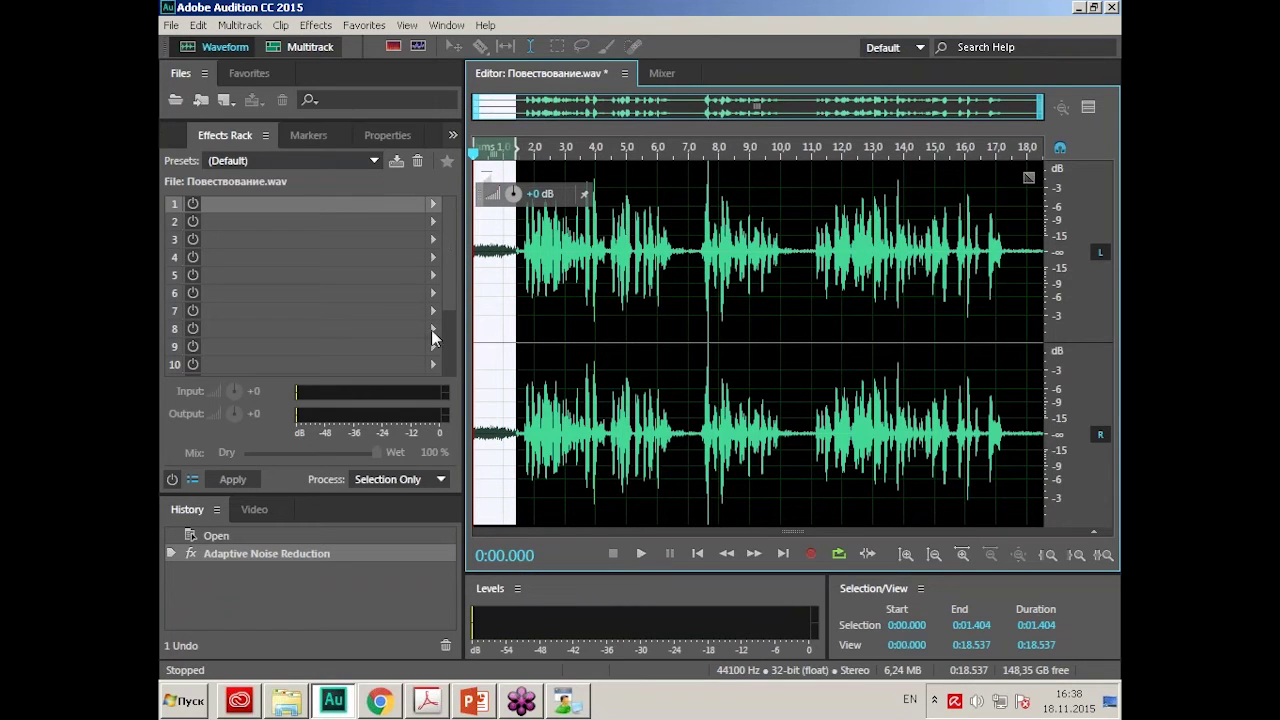
key("Delete")
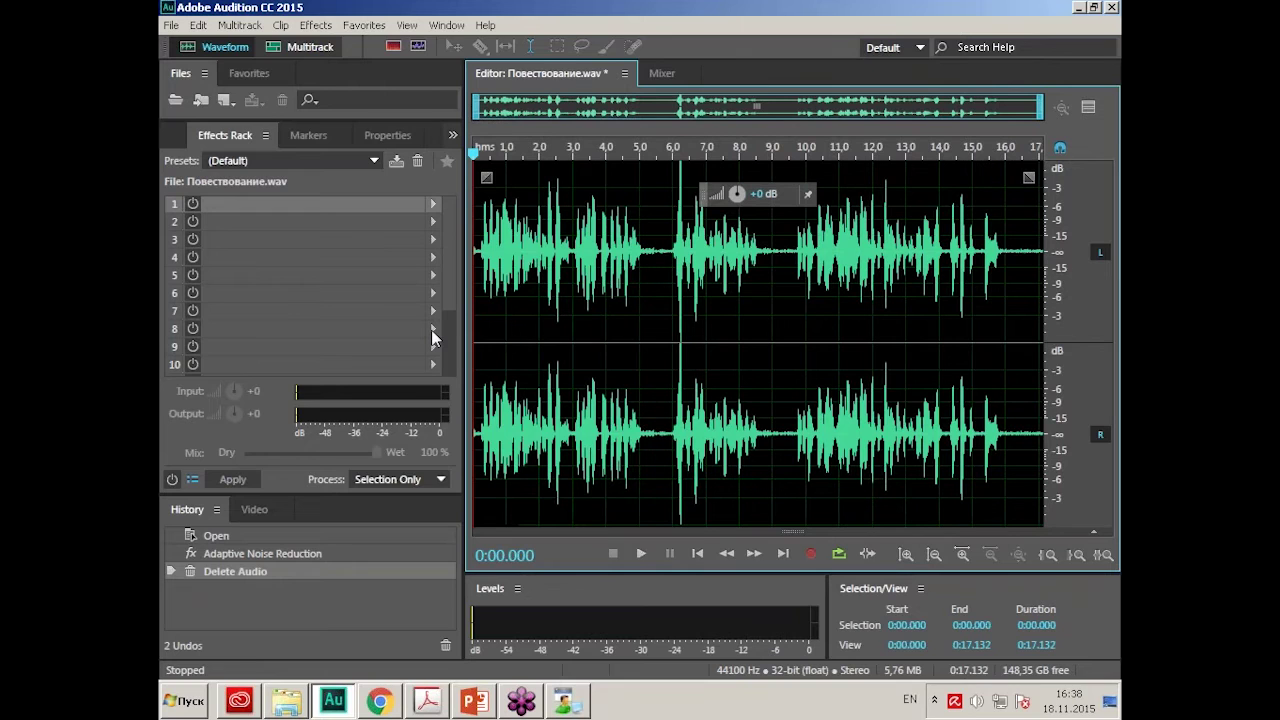
key("space")
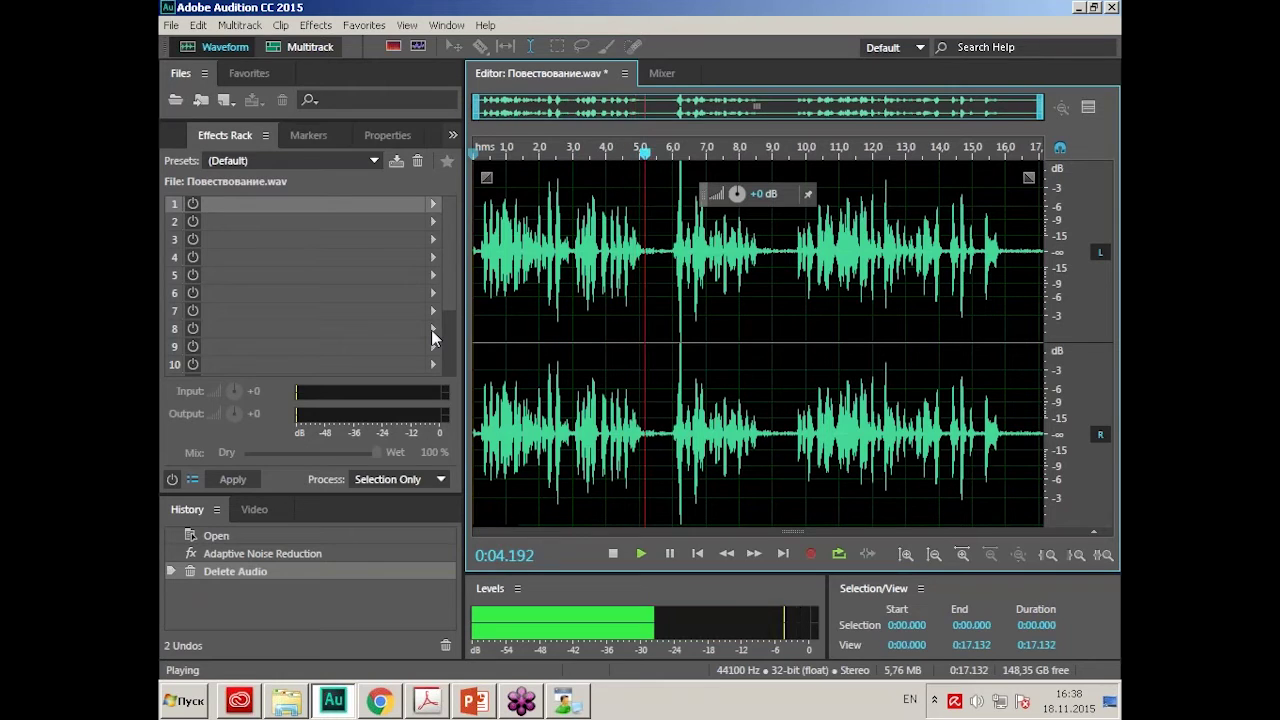
key("space")
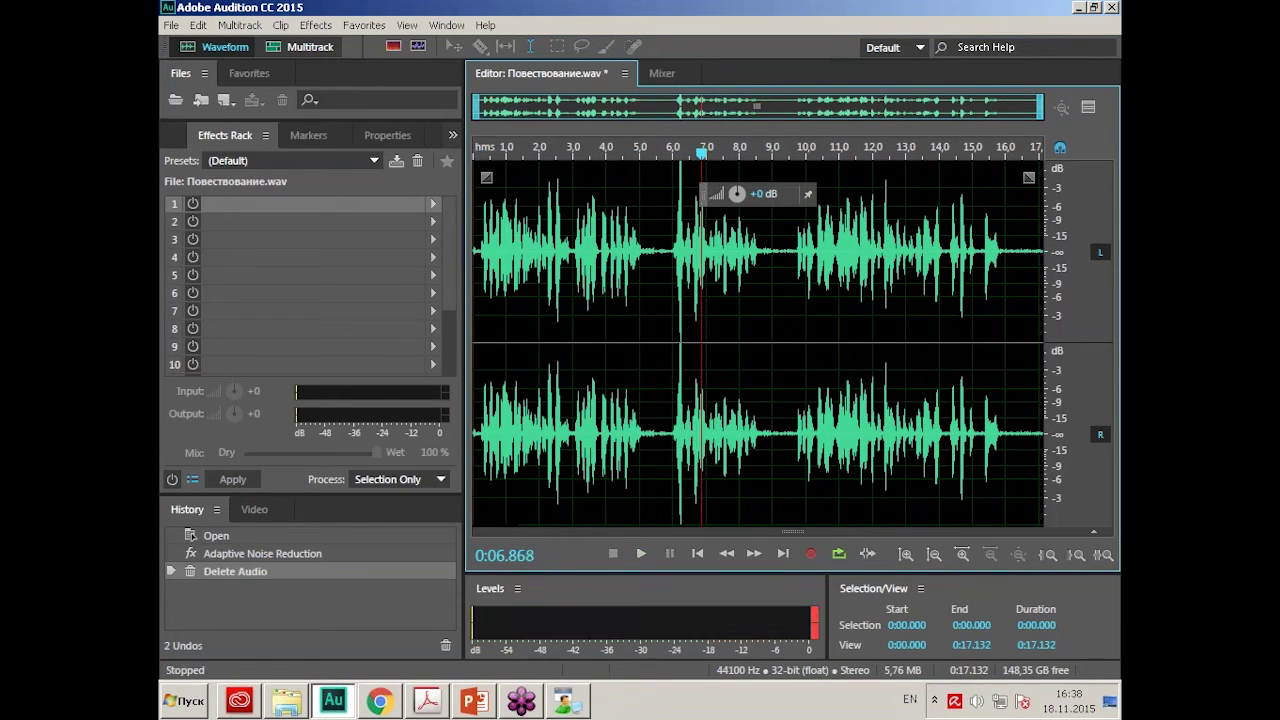
Delete about 0.45 s from the pause starting near 5.3 s and play the narration across the cut from about 2.6 s.
left_click_drag(650, 250, 664, 251)
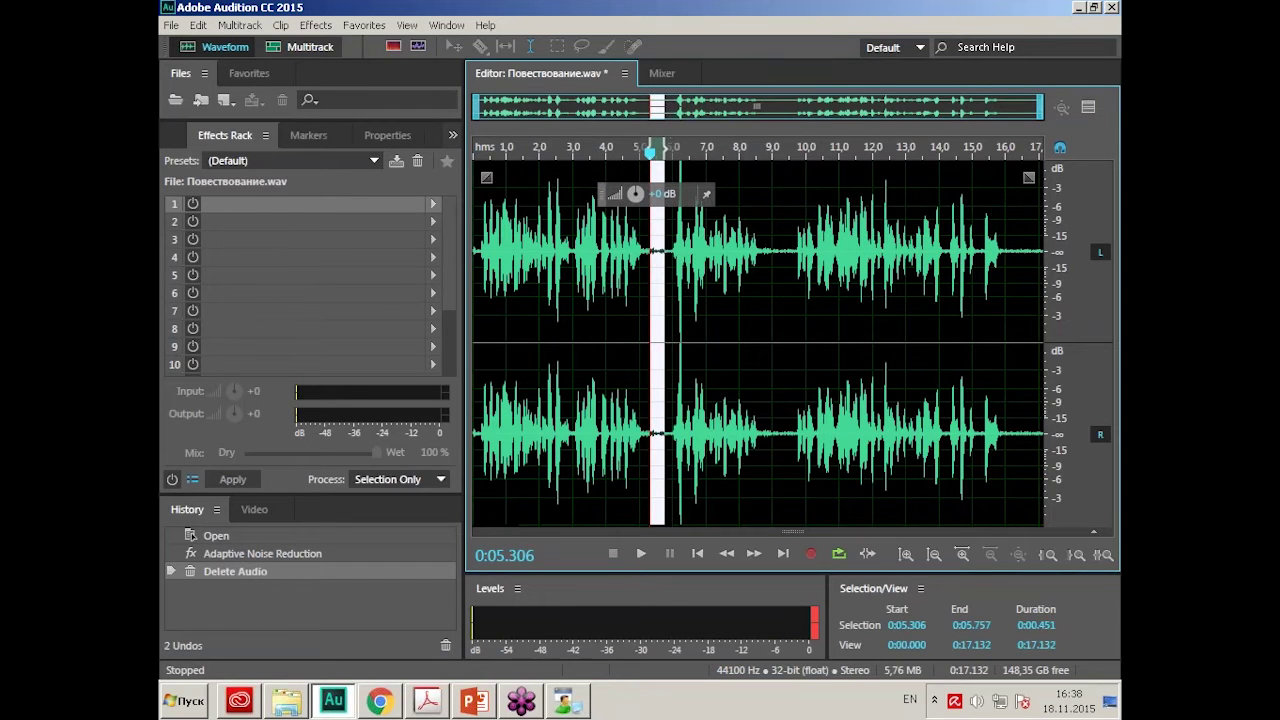
key("Delete")
left_click(561, 178)
key("space")
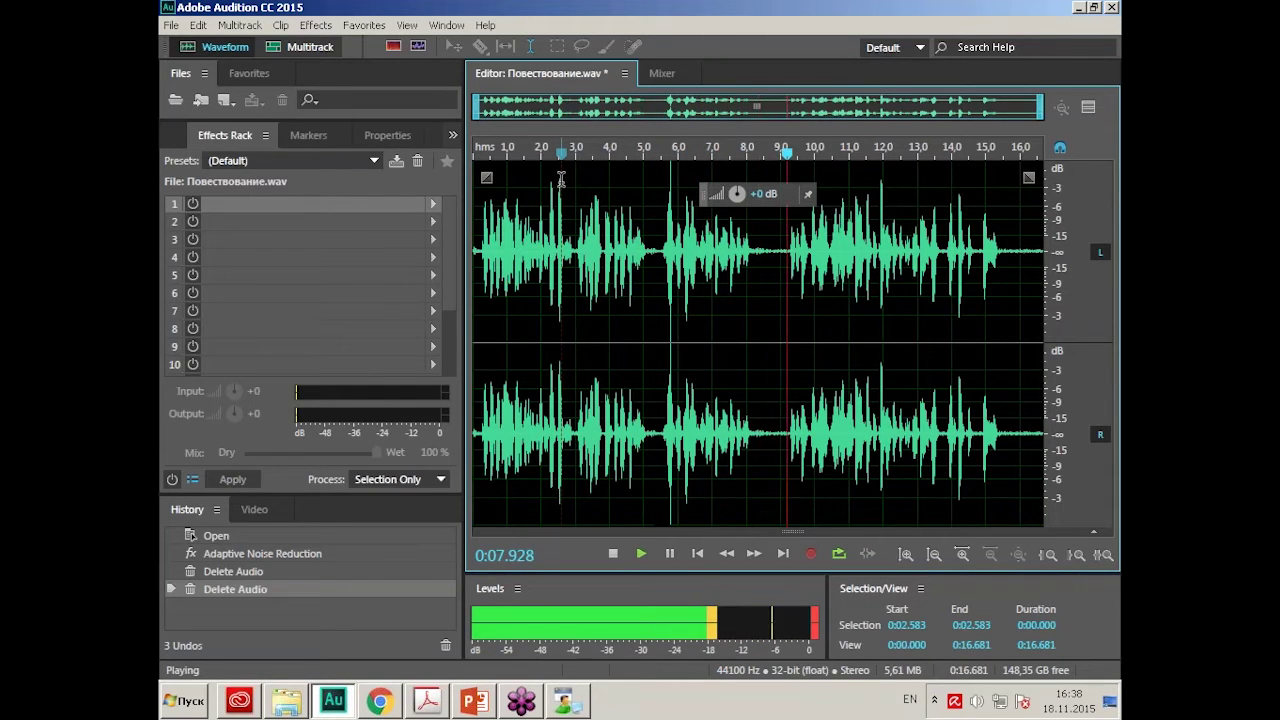
key("space")
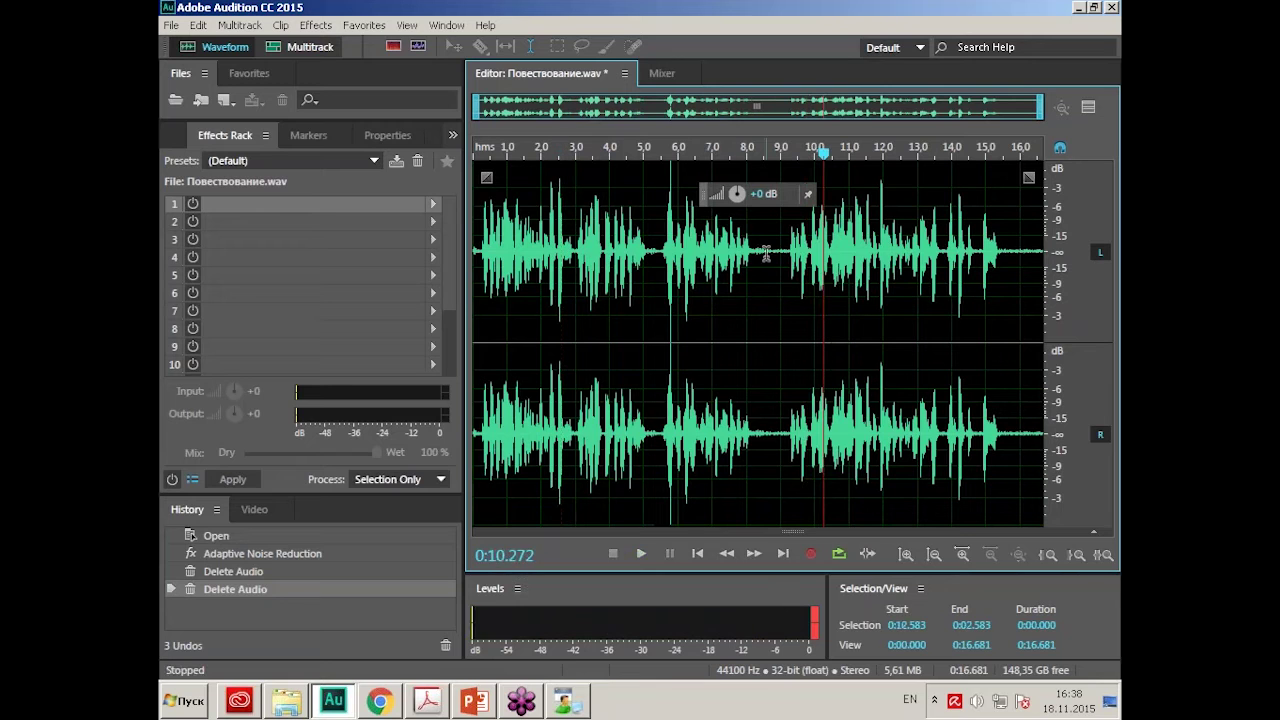
Delete about 0.54 s from the pause starting near 8.5 s and play the narration from 7 s to check the cut.
left_click_drag(763, 252, 780, 251)
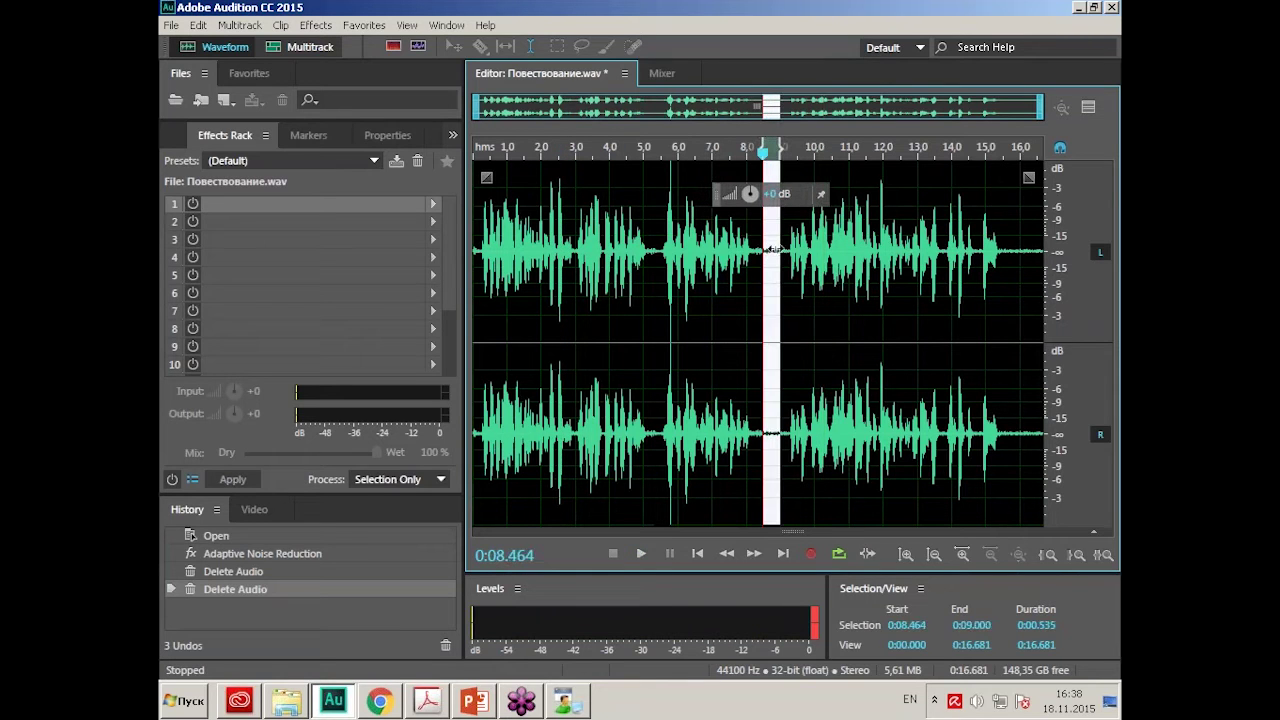
key("Delete")
left_click(726, 259)
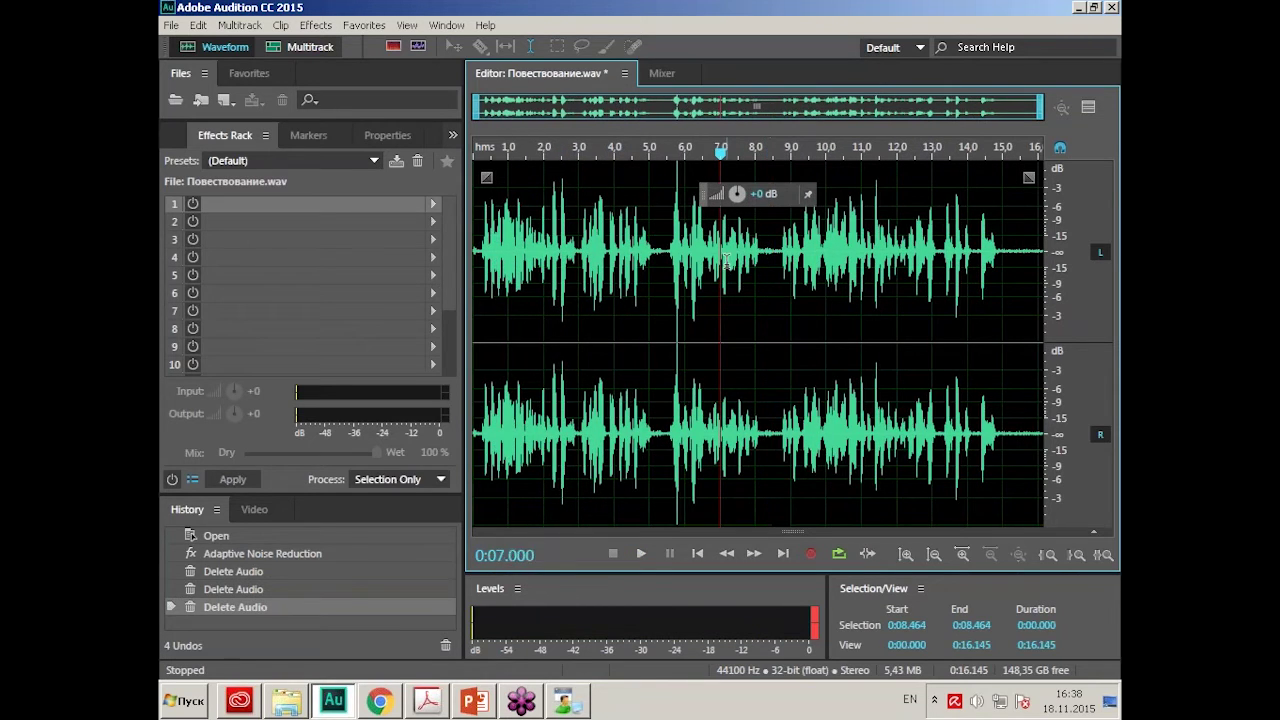
key("space")
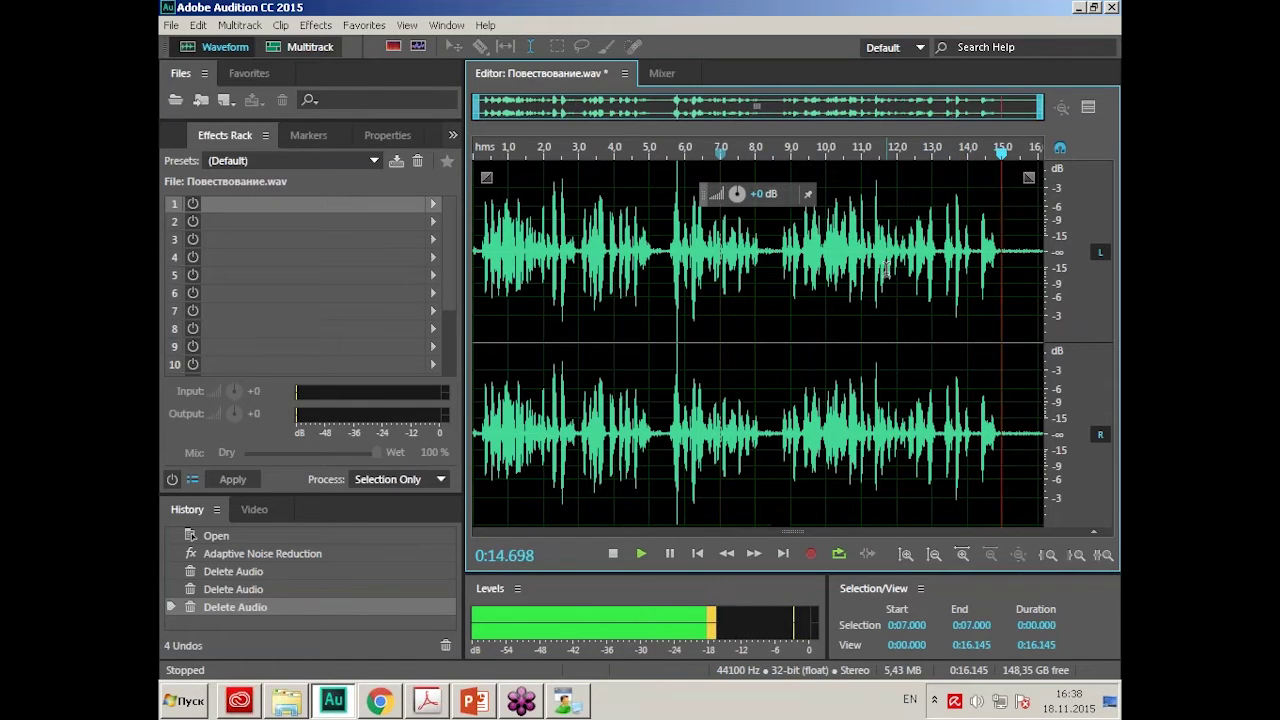
key("space")
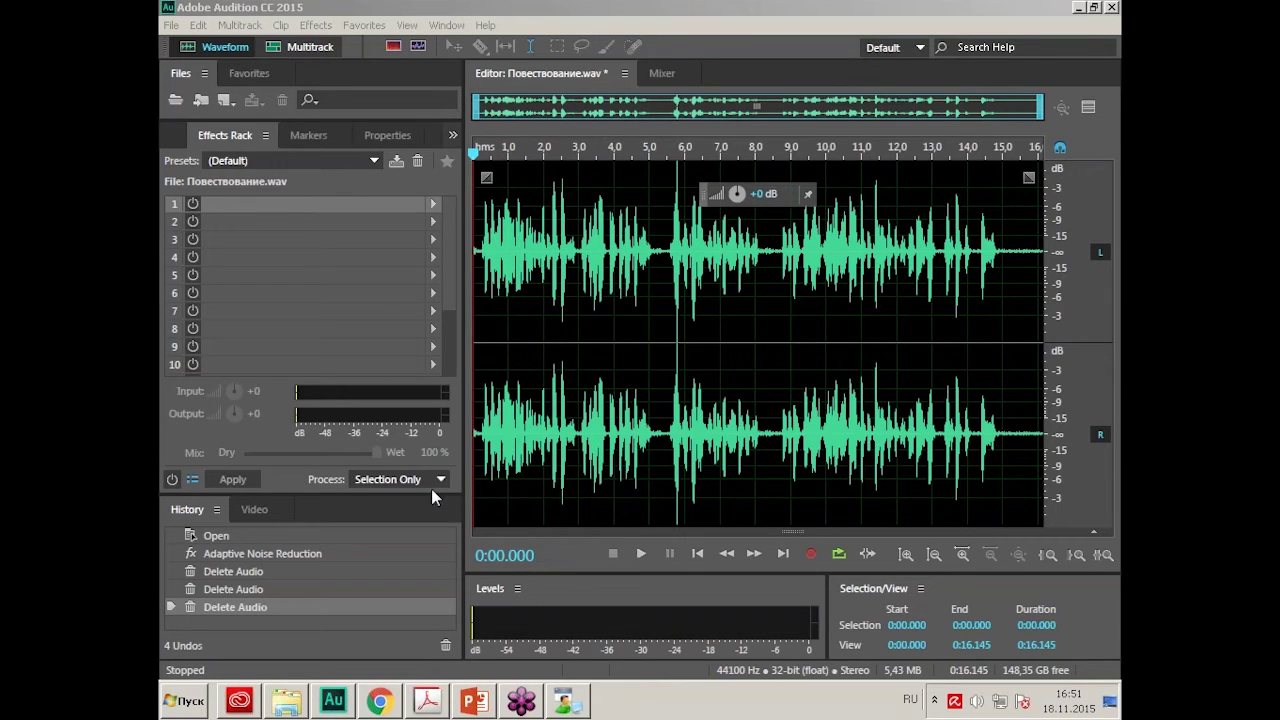
Play the trimmed narration from the start, open the system volume control during playback, and stop.
left_click(603, 382)
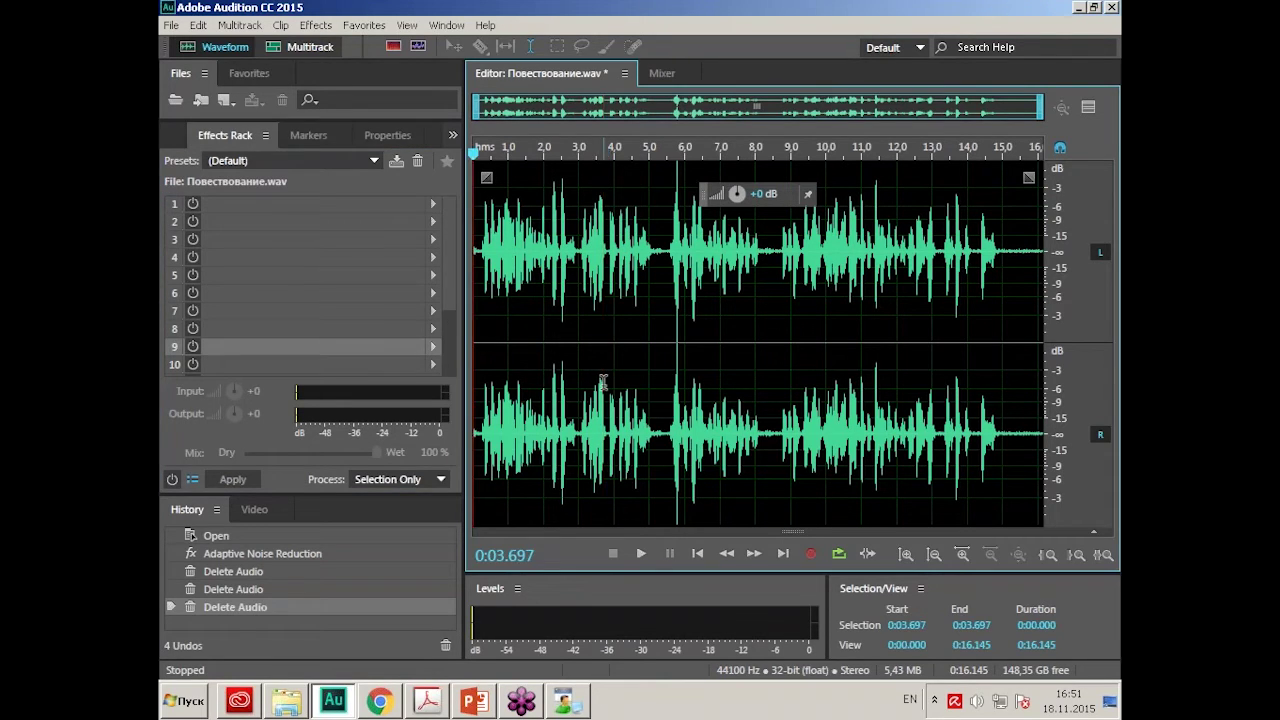
key("Home")
key("space")
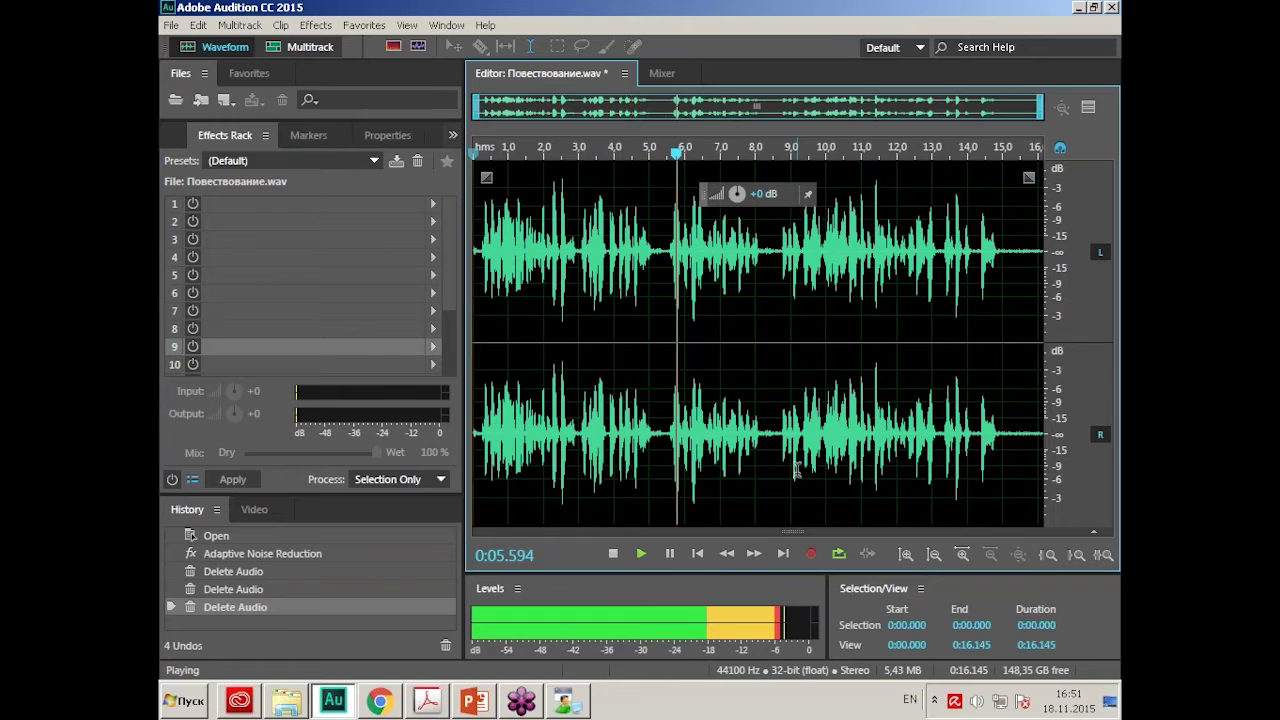
left_click(977, 701)
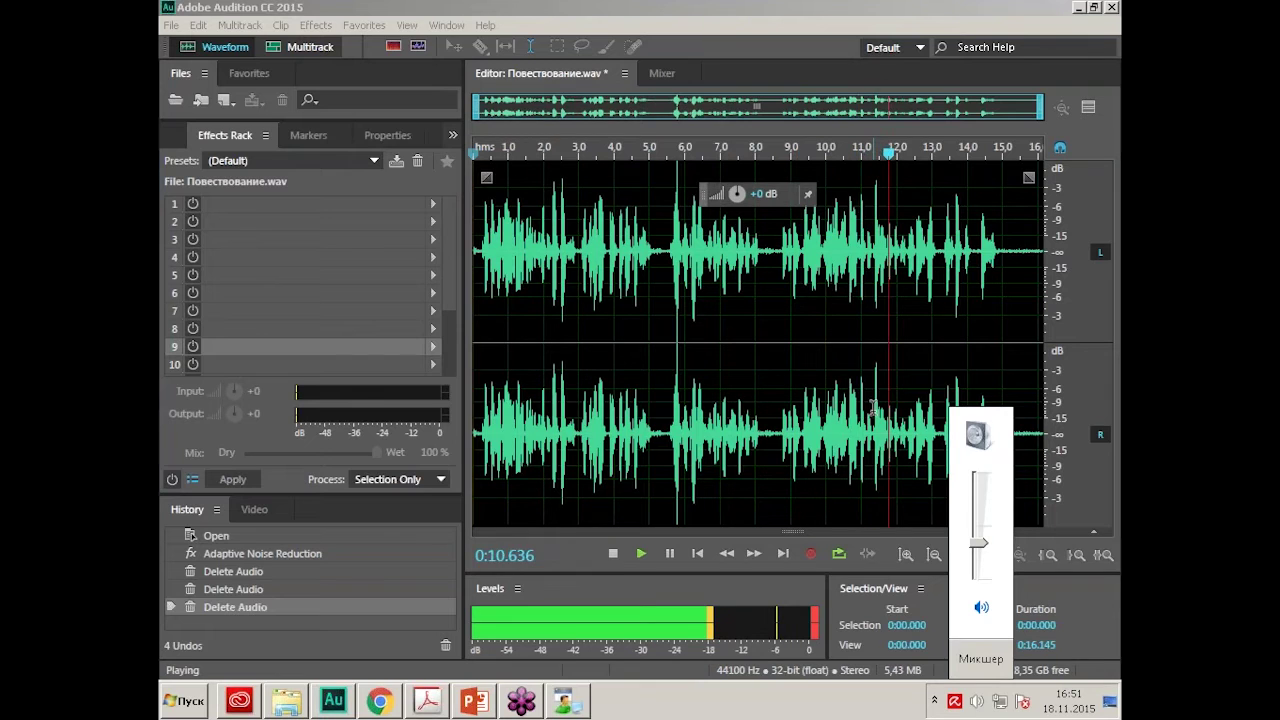
left_click(618, 558)
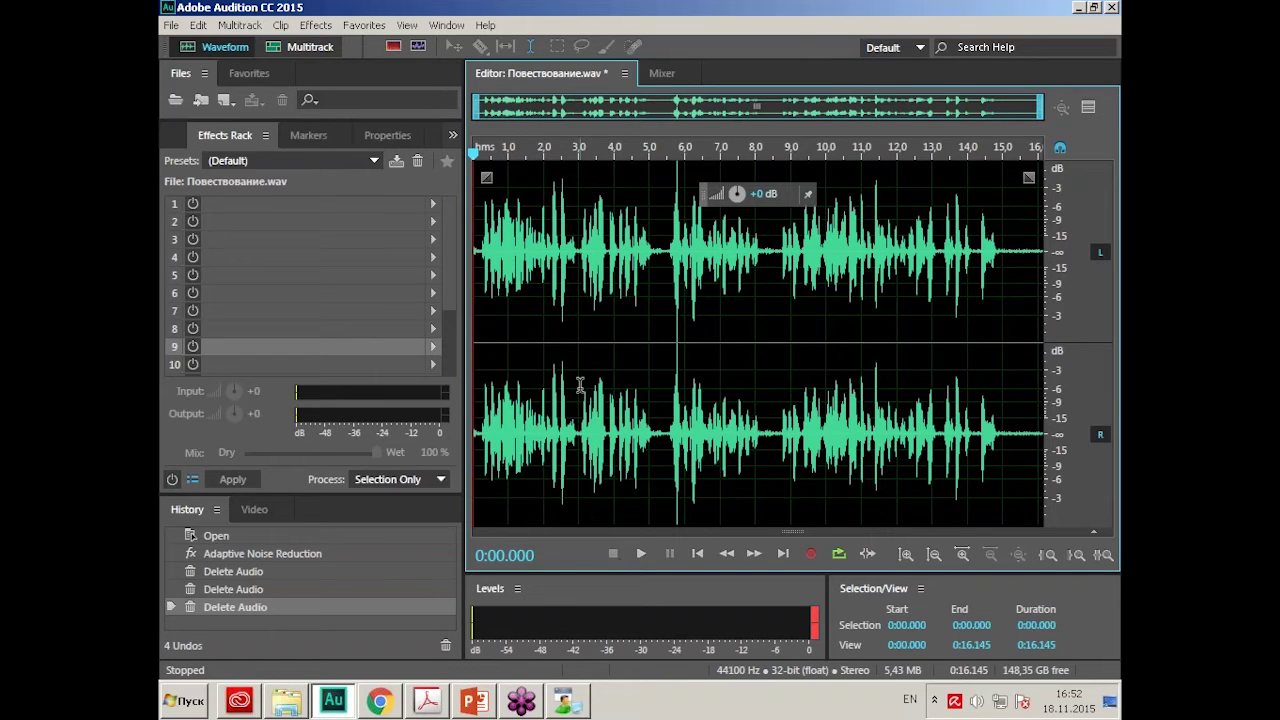
Play the opening phrase to find its end and select the first 3 s of the recording.
key("space")
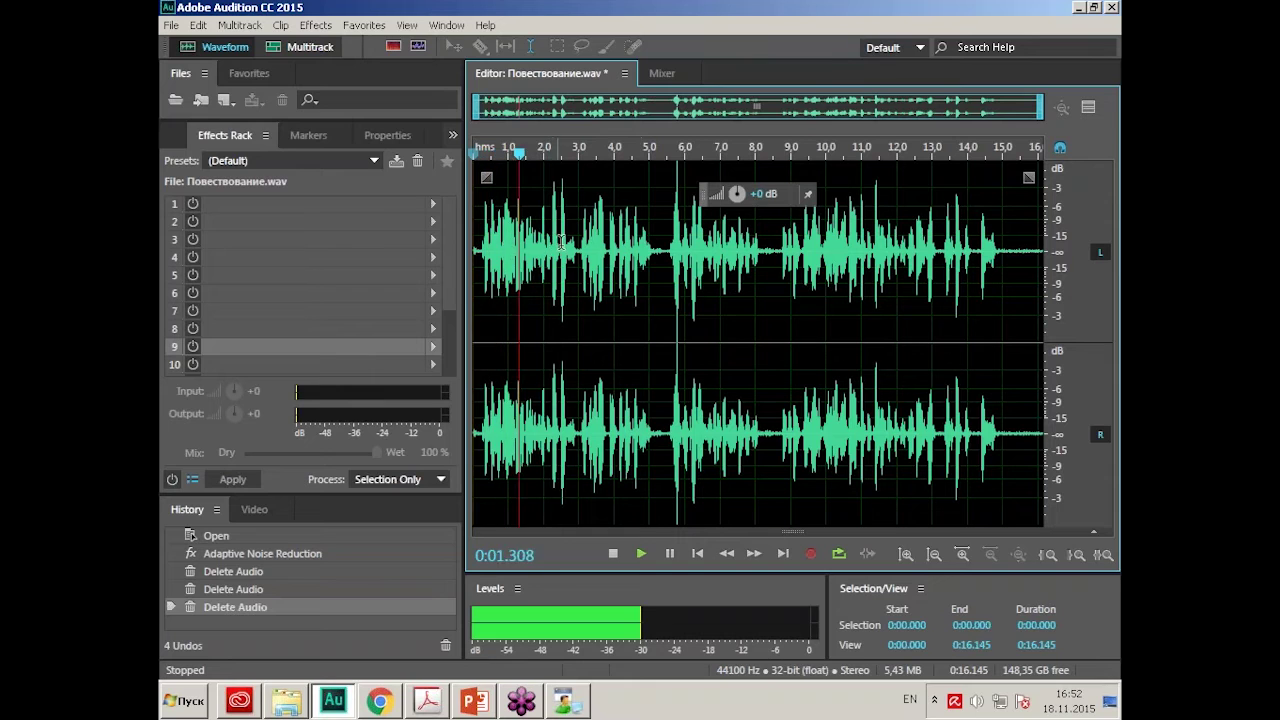
key("space")
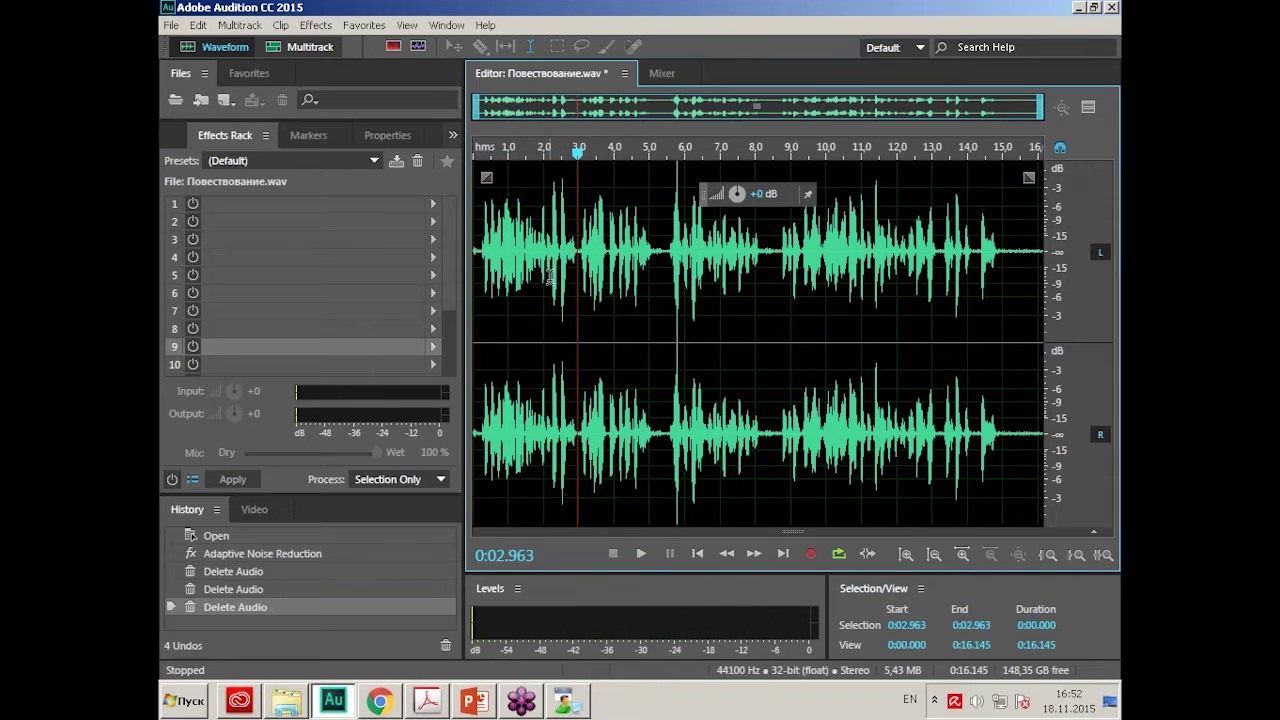
left_click_drag(578, 248, 462, 258)
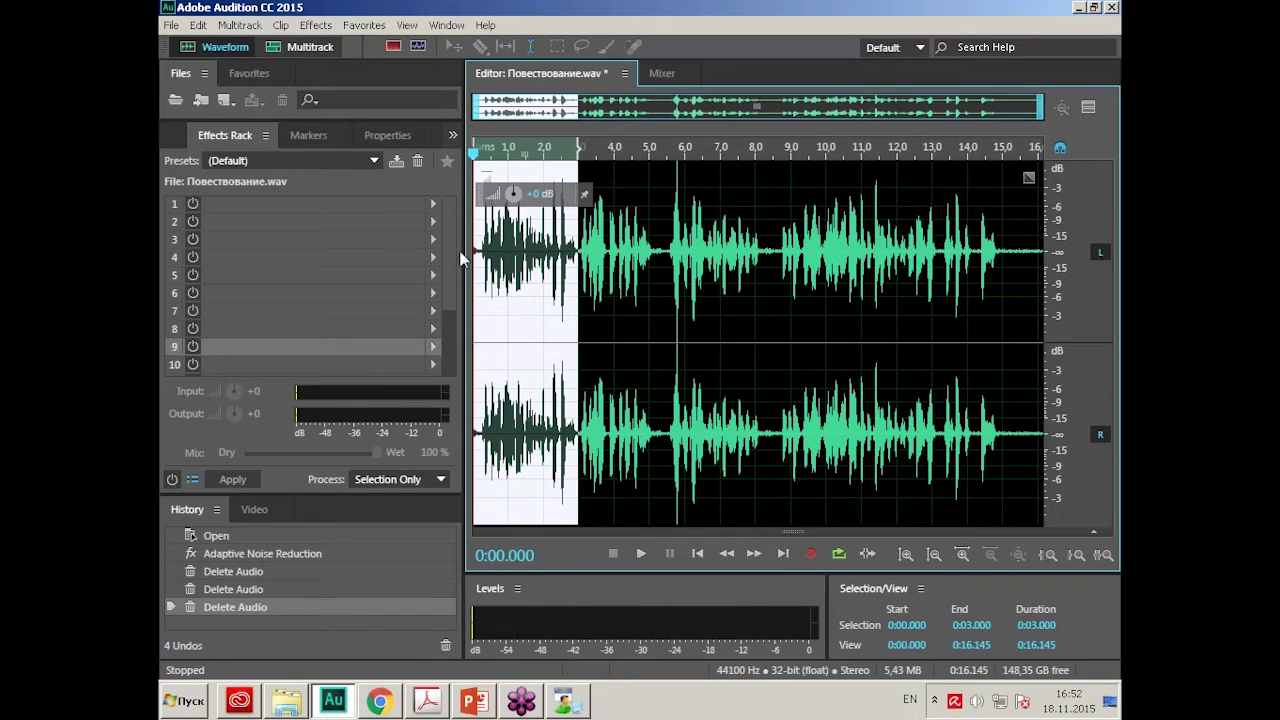
Set Clipboard 1 as the current clipboard and cut the selected opening phrase into it.
left_click(196, 27)
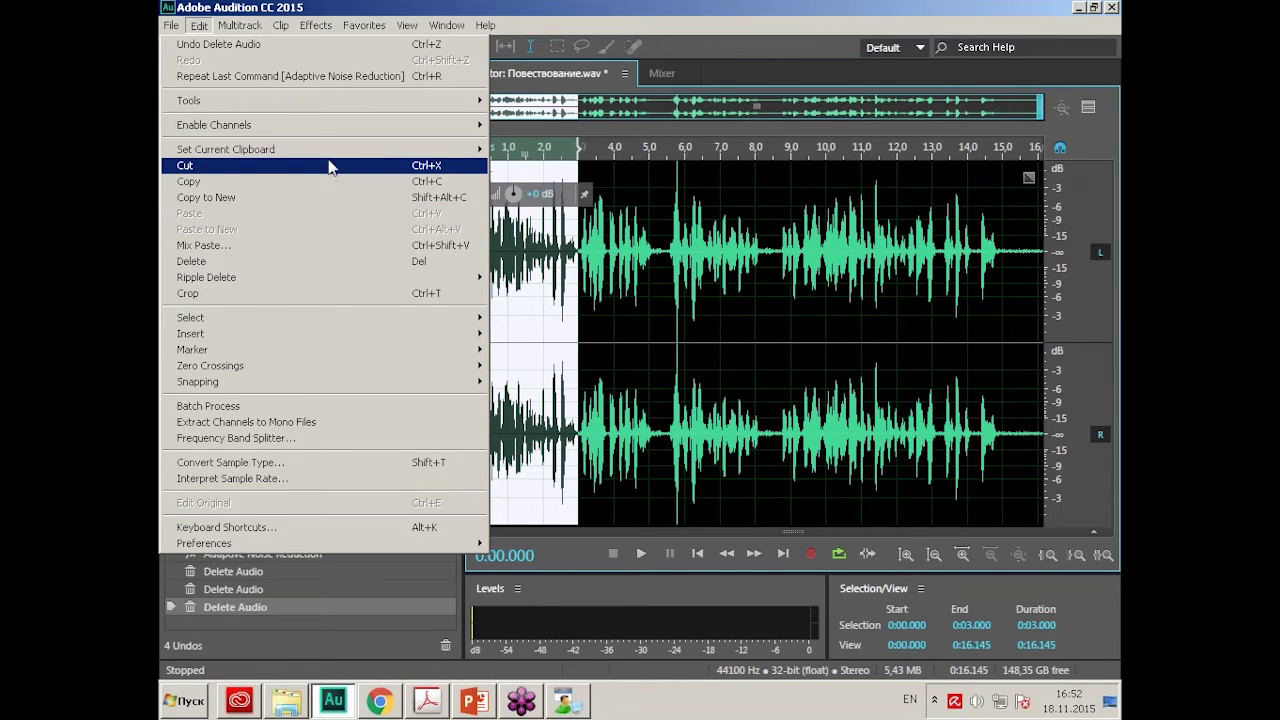
mouse_move(331, 156)
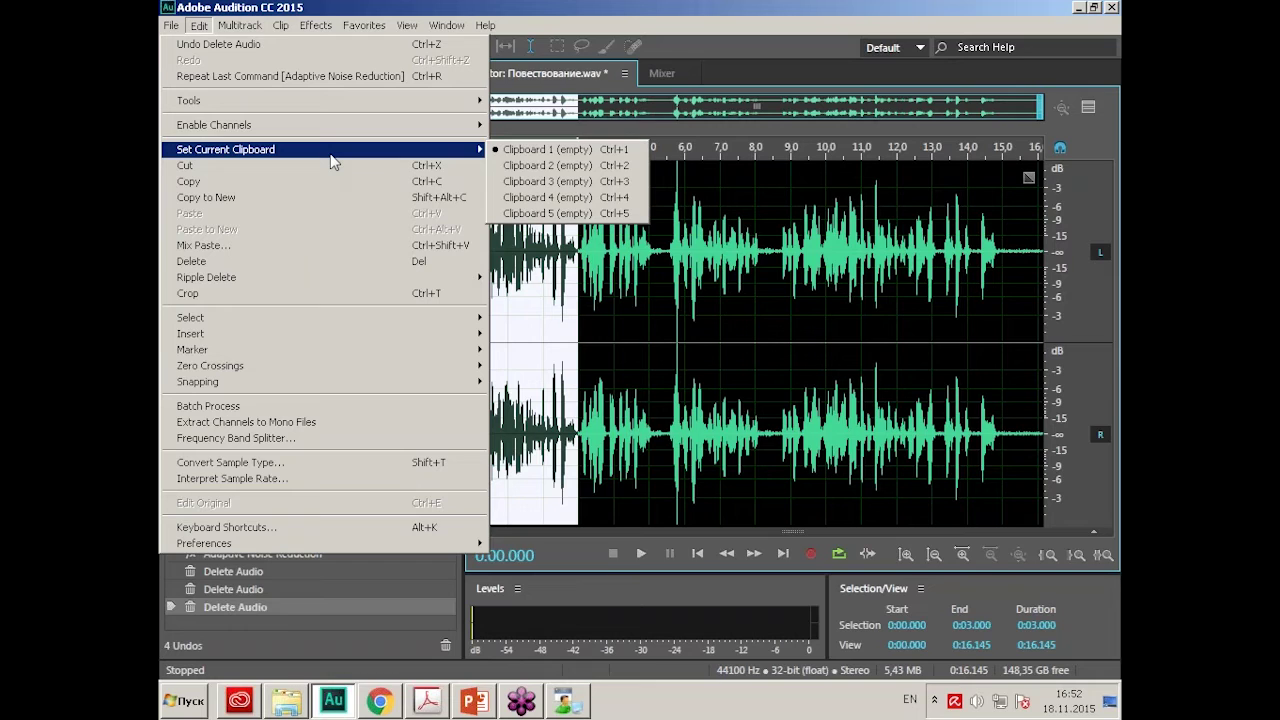
left_click(634, 152)
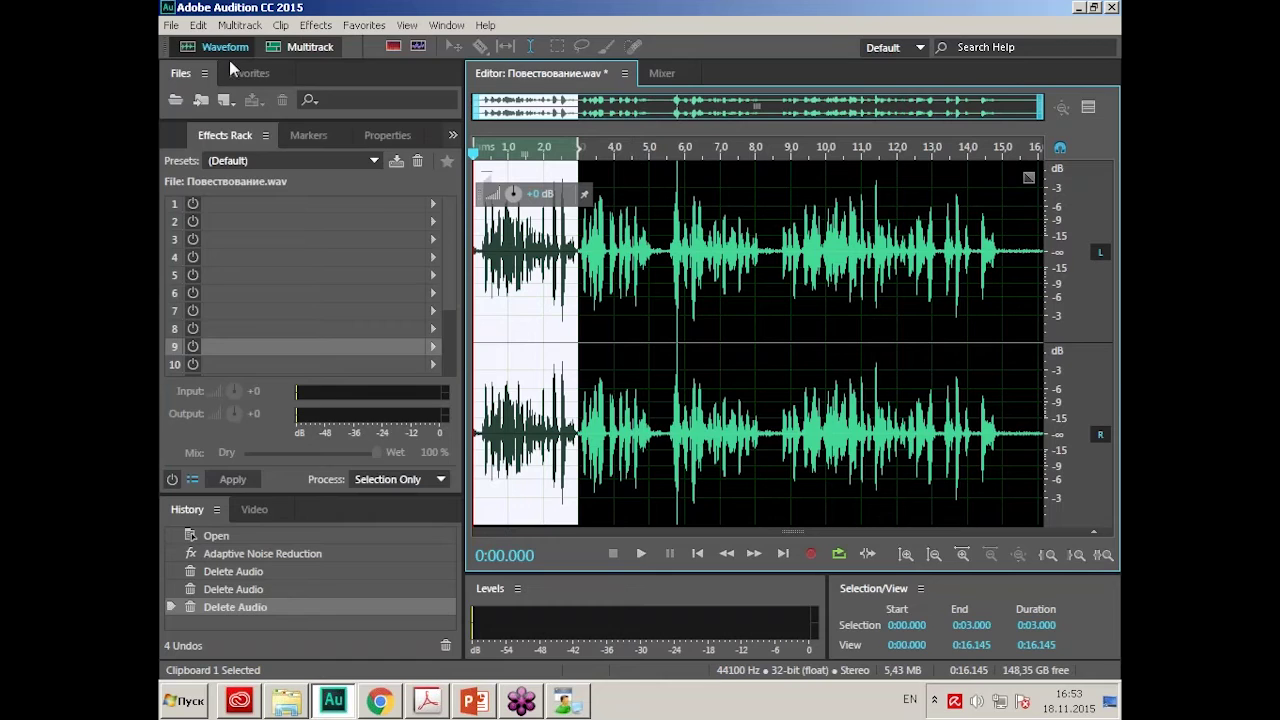
left_click(199, 25)
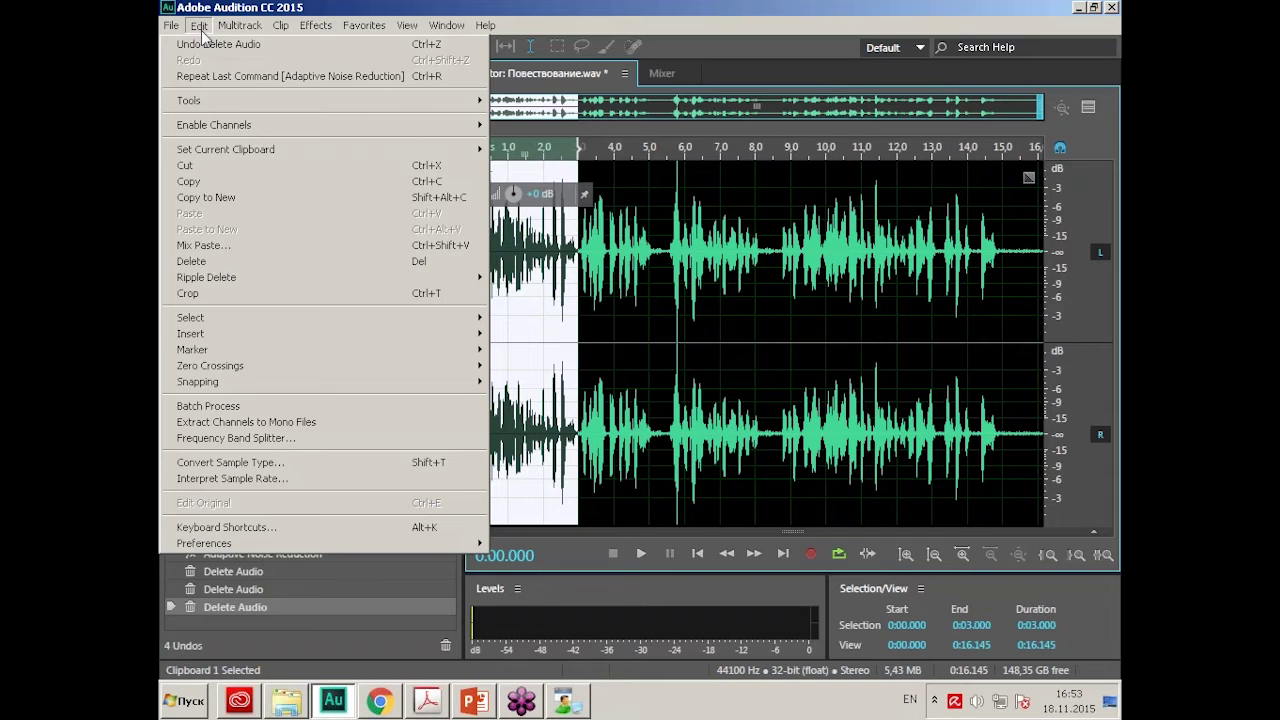
left_click(200, 165)
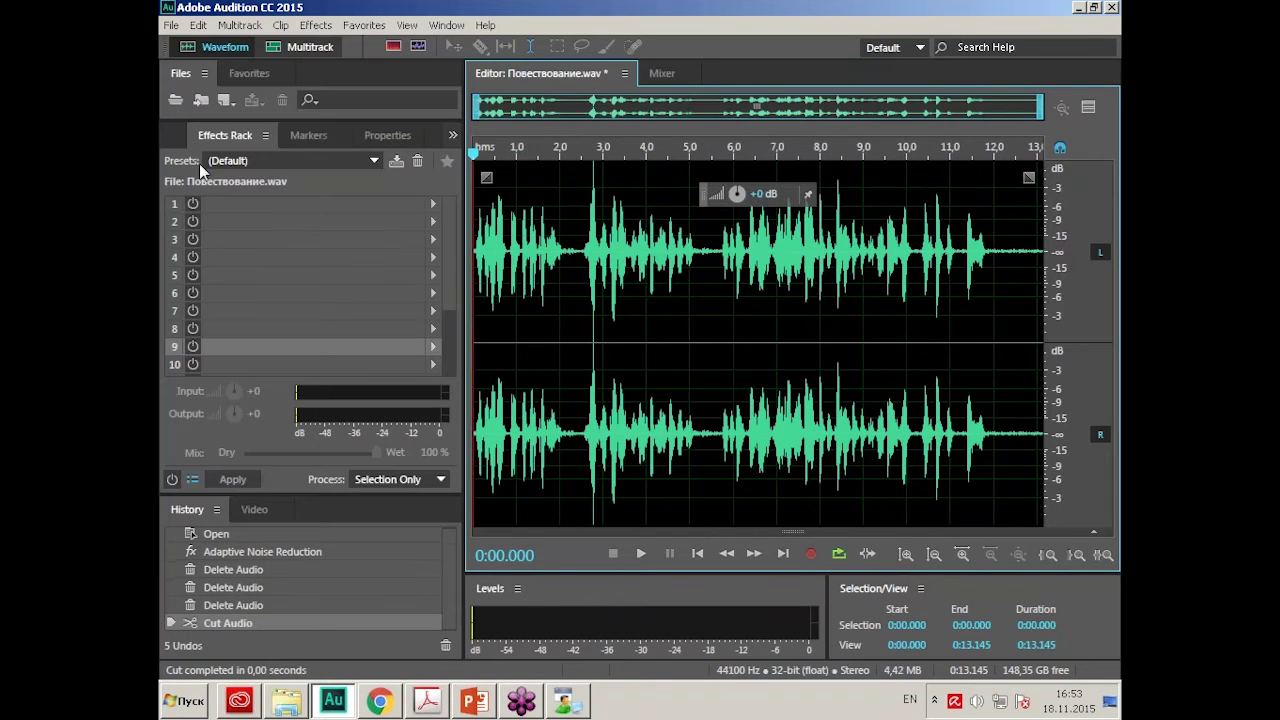
Check which of the five clipboards hold audio and dismiss the list without switching clipboards.
left_click(198, 25)
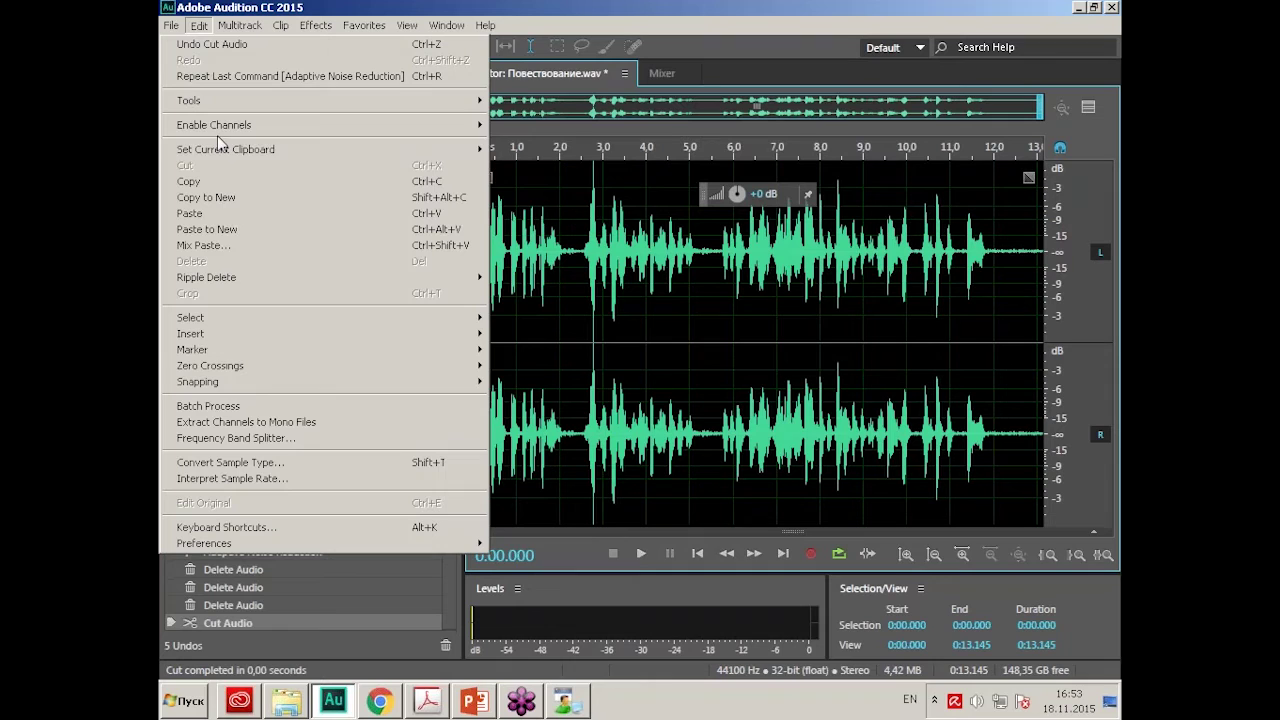
mouse_move(223, 155)
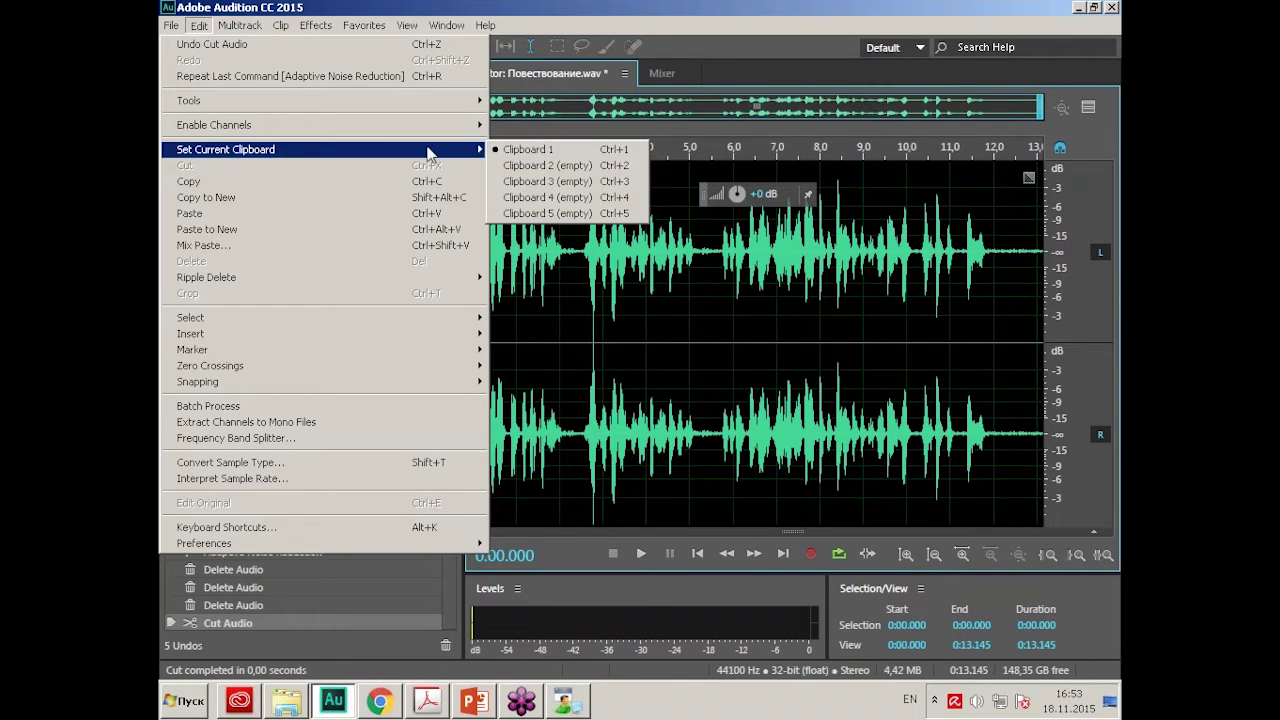
left_click(646, 297)
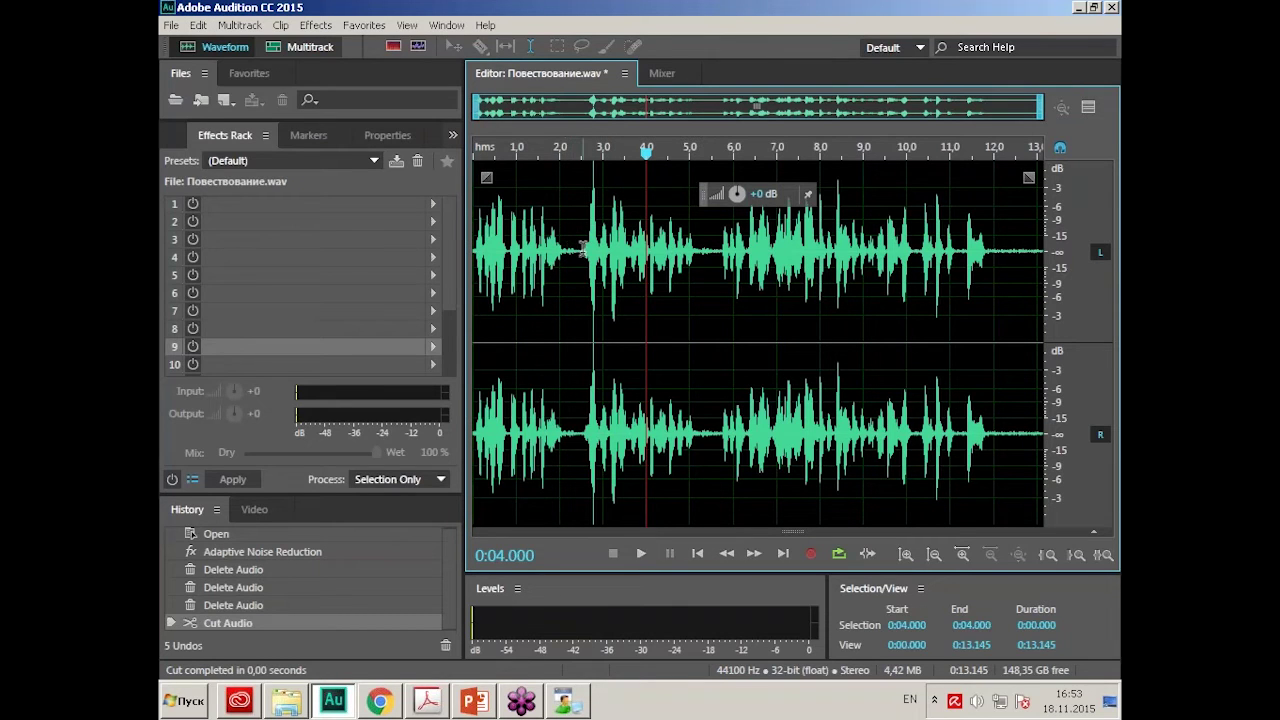
Select about the first 2.3 s of the narration and play the selection to check the phrase.
left_click_drag(575, 248, 467, 242)
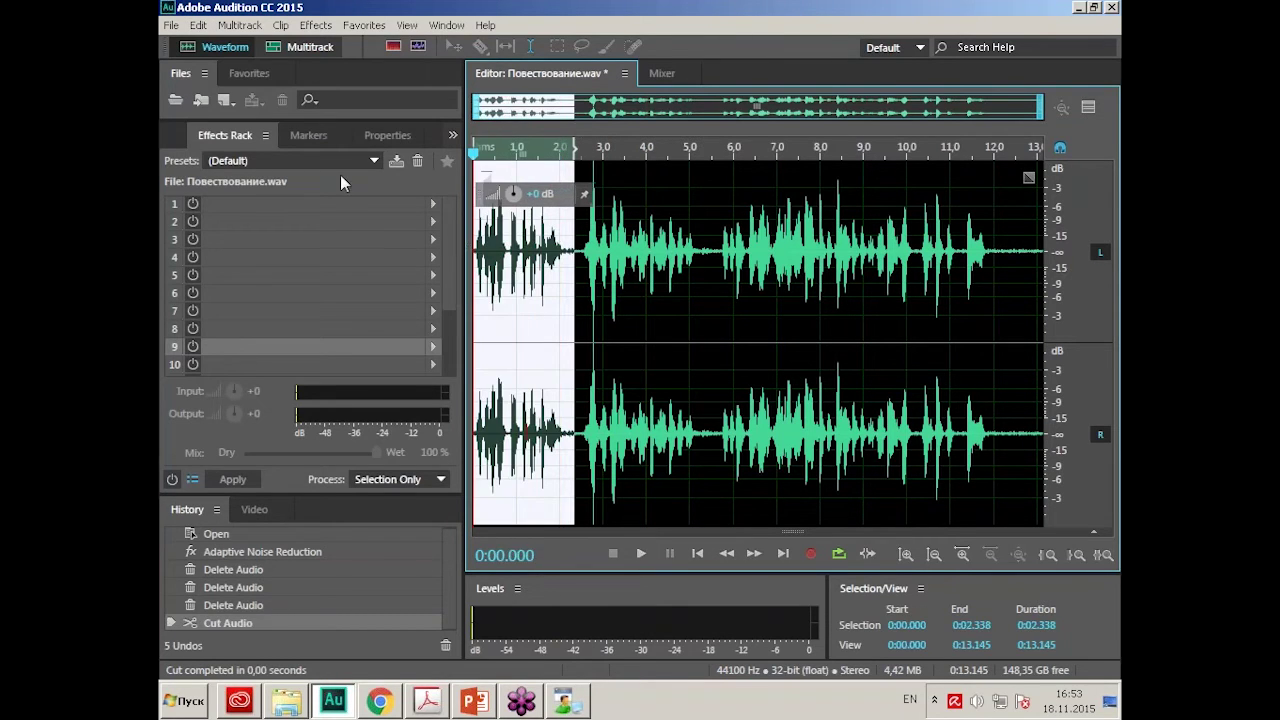
key("space")
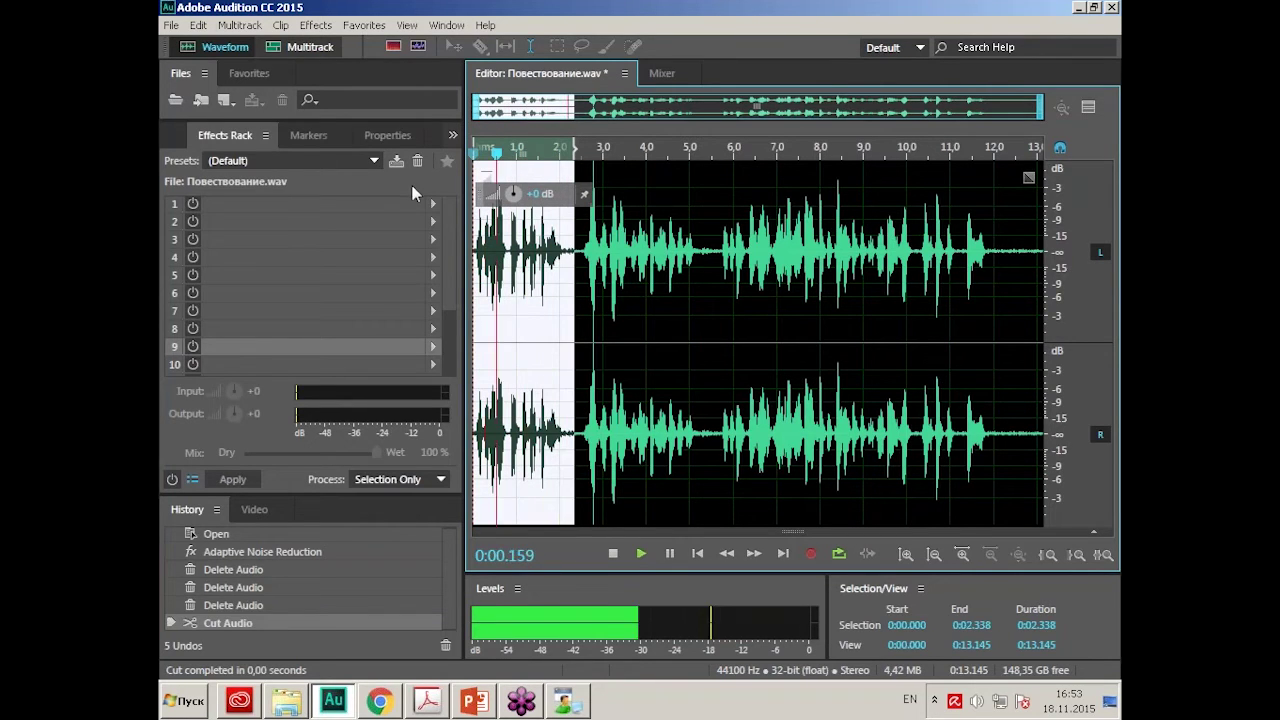
left_click(613, 553)
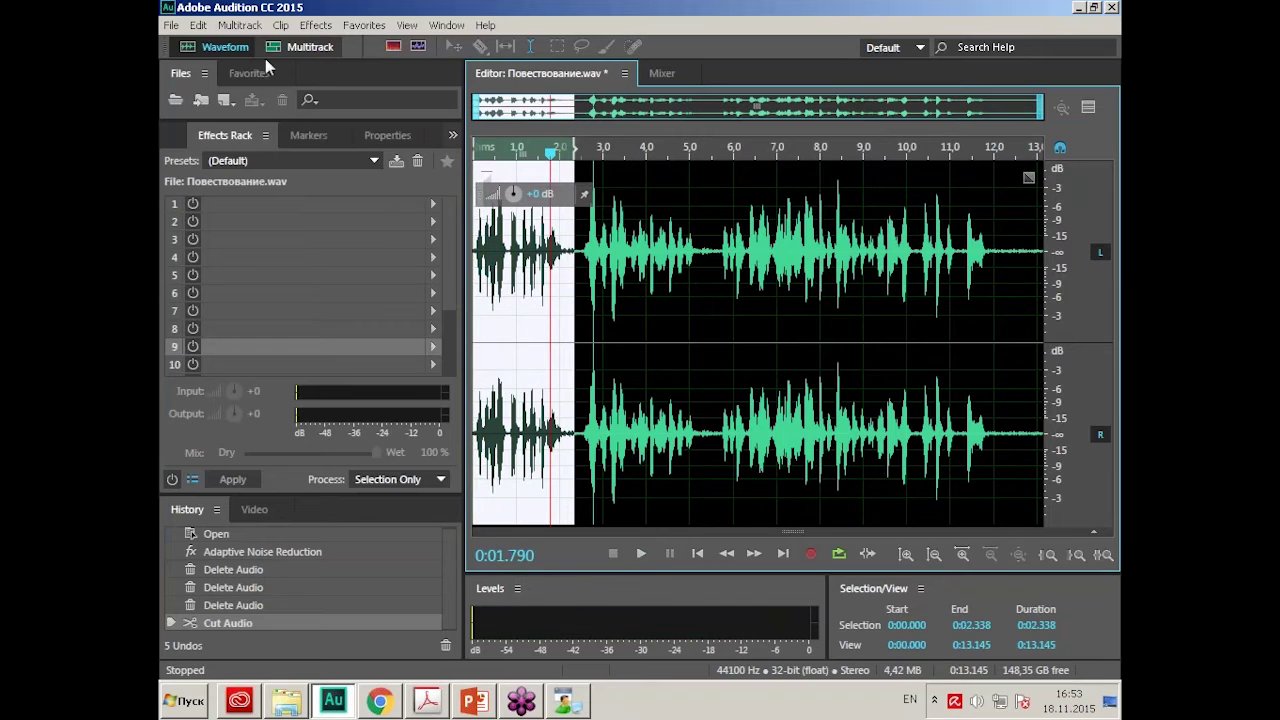
Set Clipboard 2 as the current clipboard and cut the selected phrase into it.
left_click(200, 25)
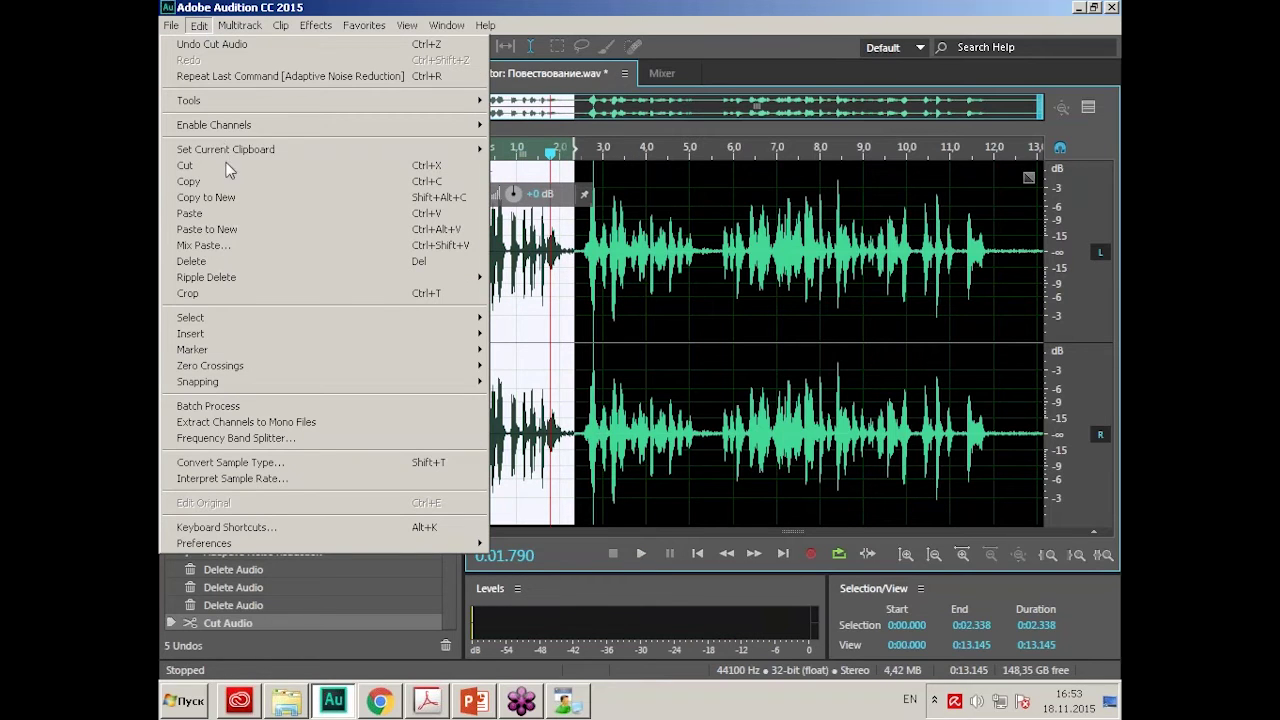
mouse_move(320, 152)
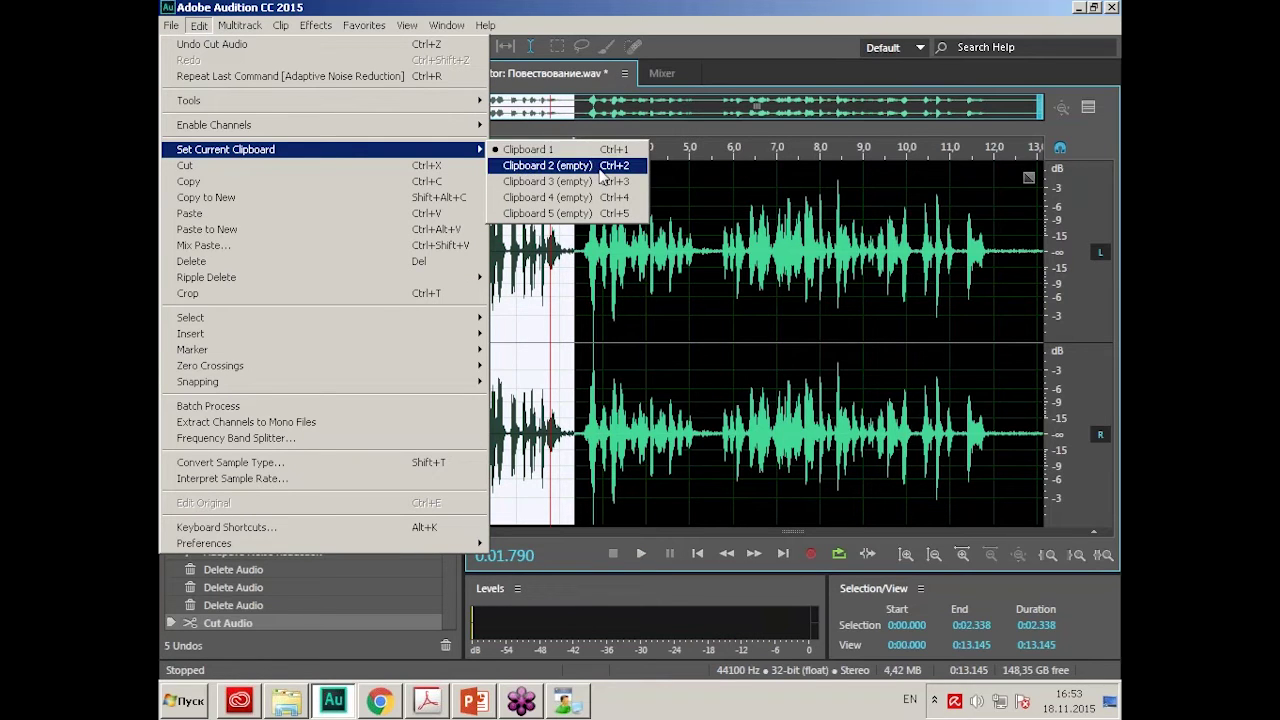
left_click(548, 165)
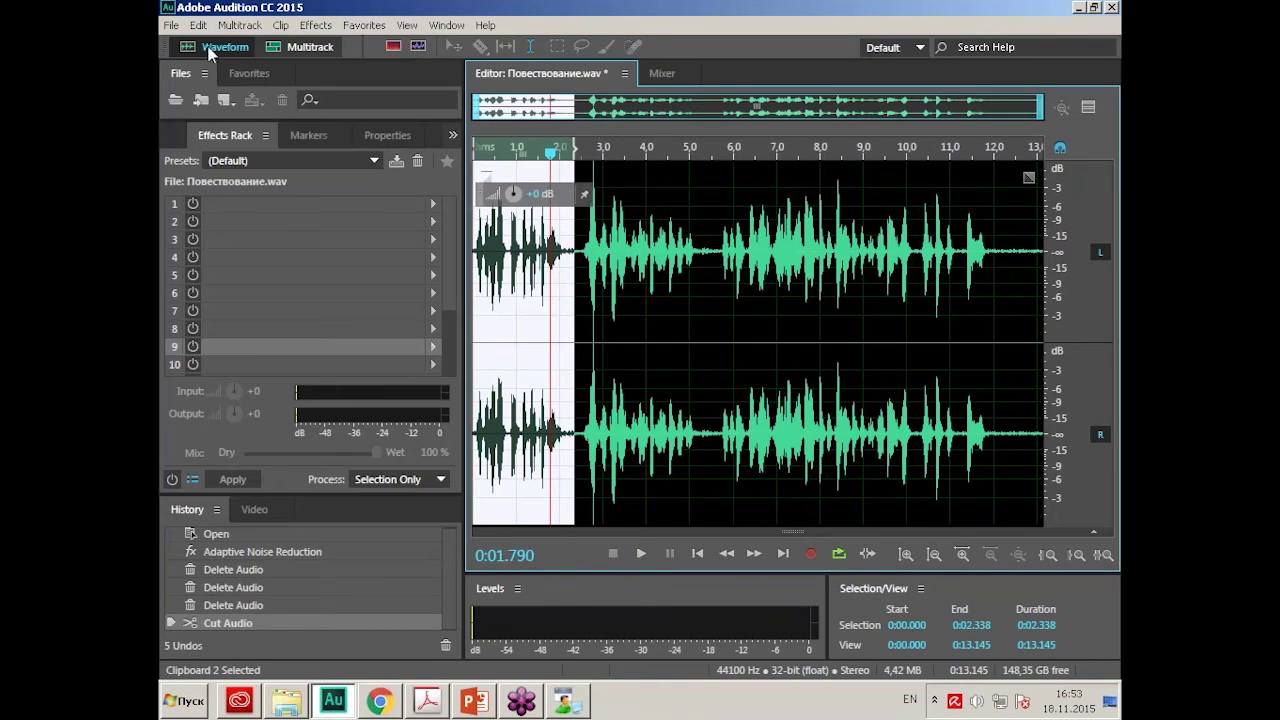
left_click(199, 25)
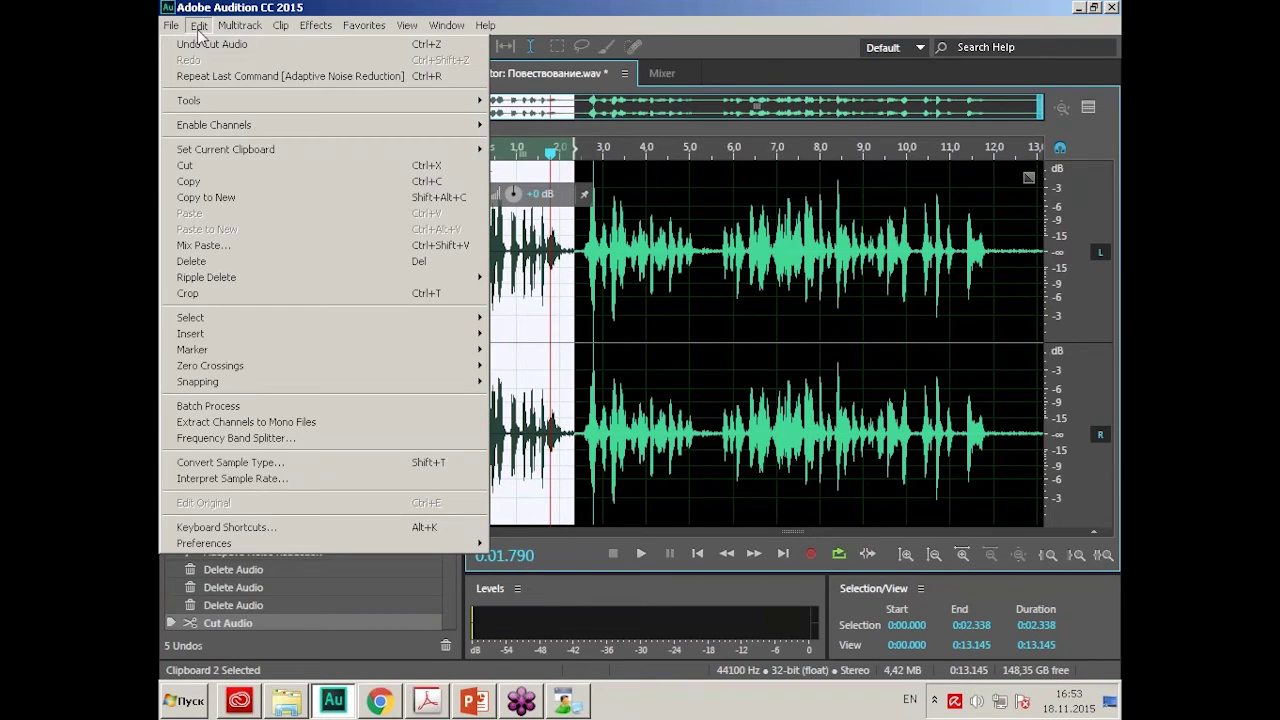
left_click(254, 170)
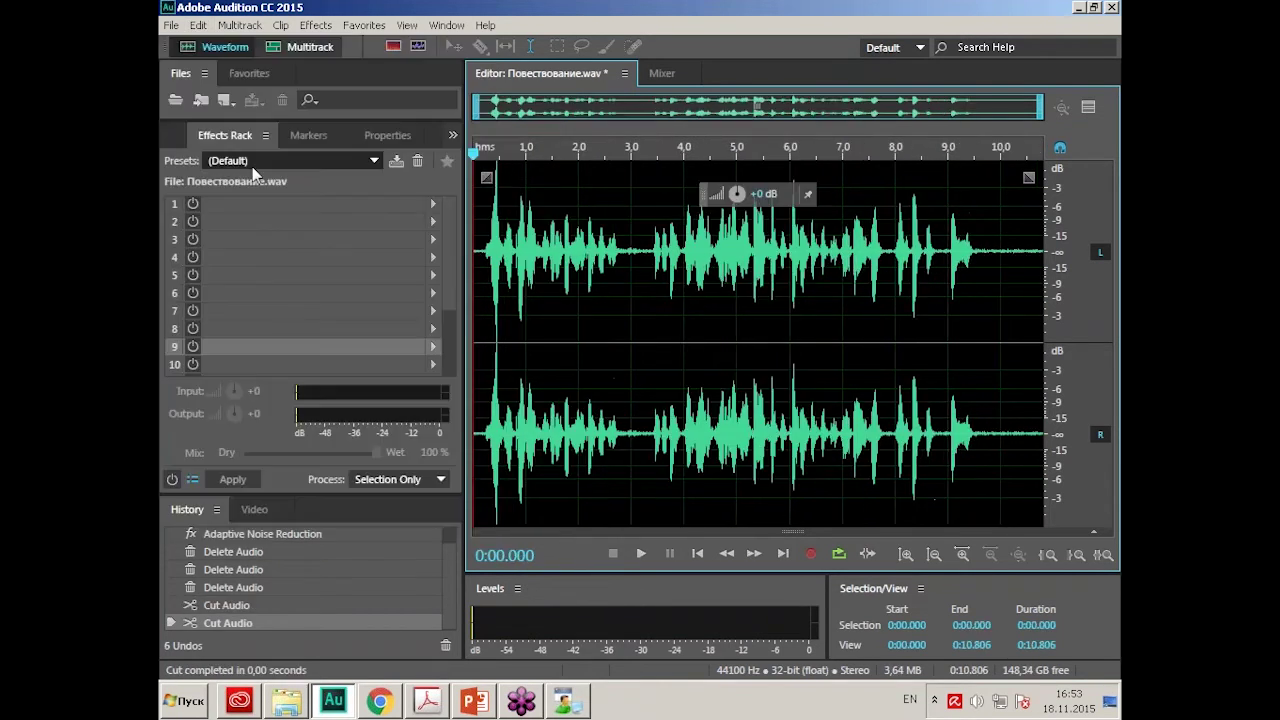
Play the remaining narration to locate the pause after its first phrase and place the playhead there at 3 s.
left_click(199, 25)
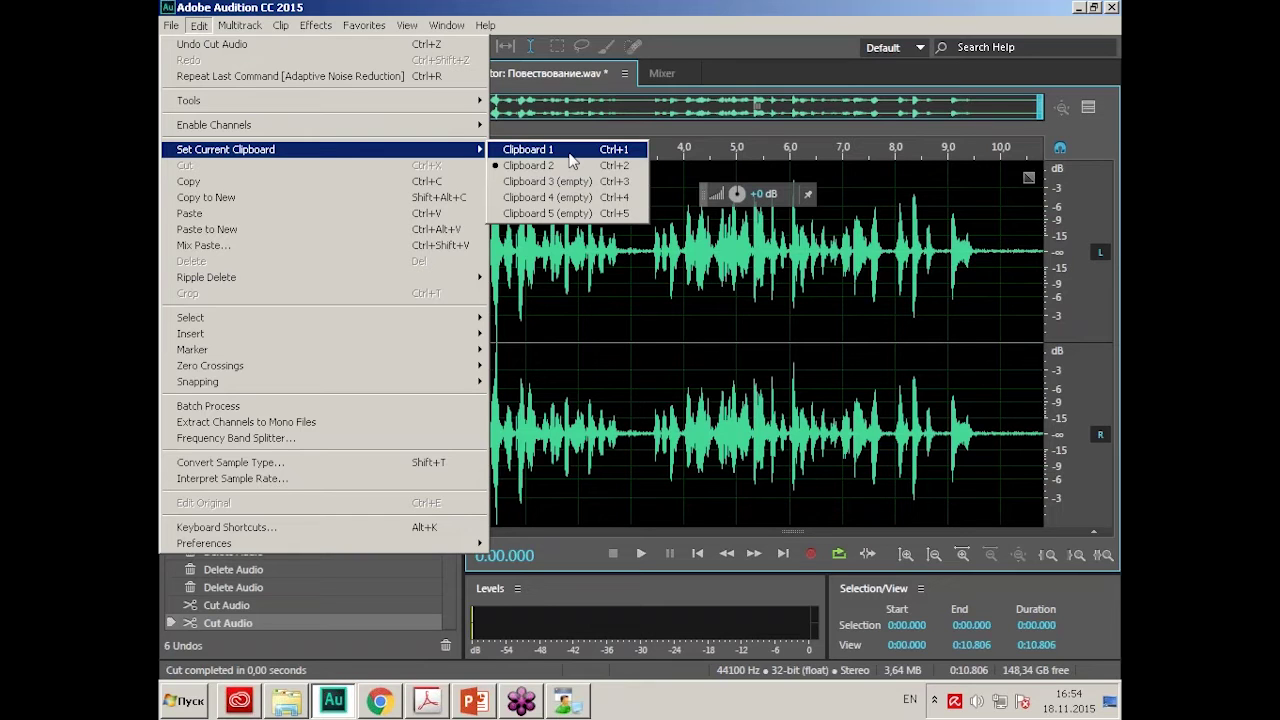
left_click(617, 282)
left_click(567, 232)
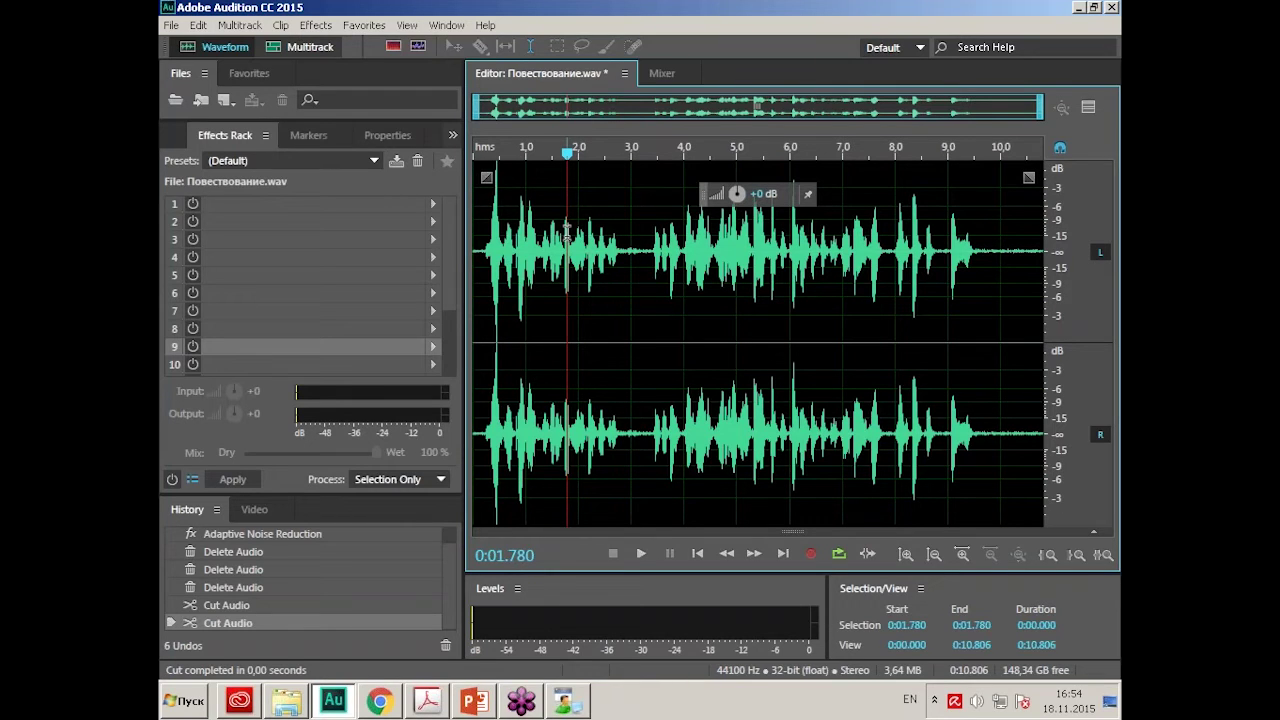
key("space")
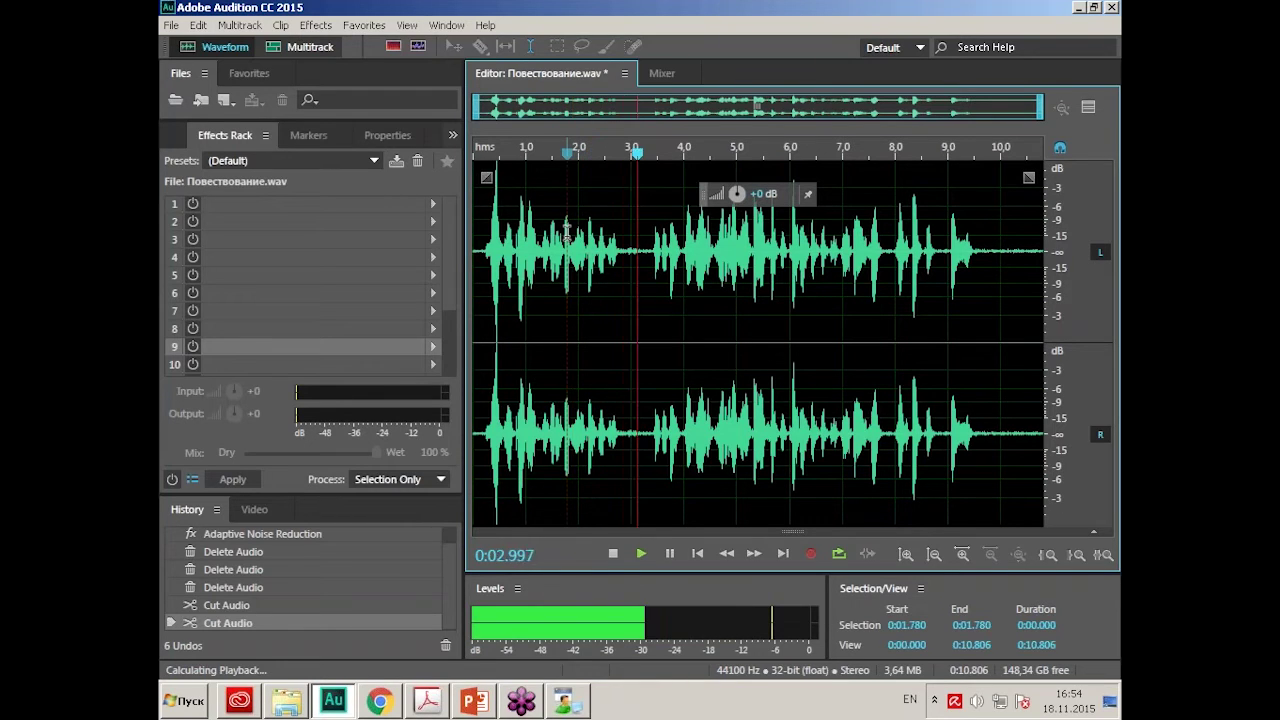
left_click(632, 254)
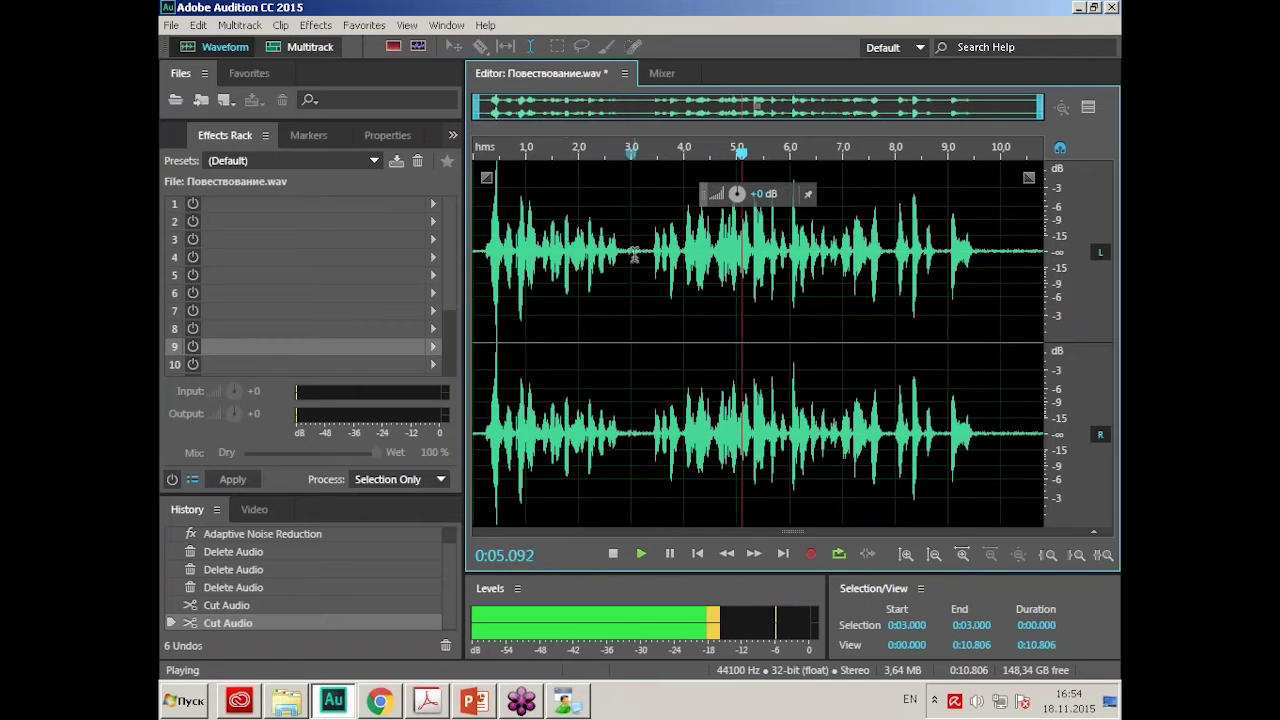
key("space")
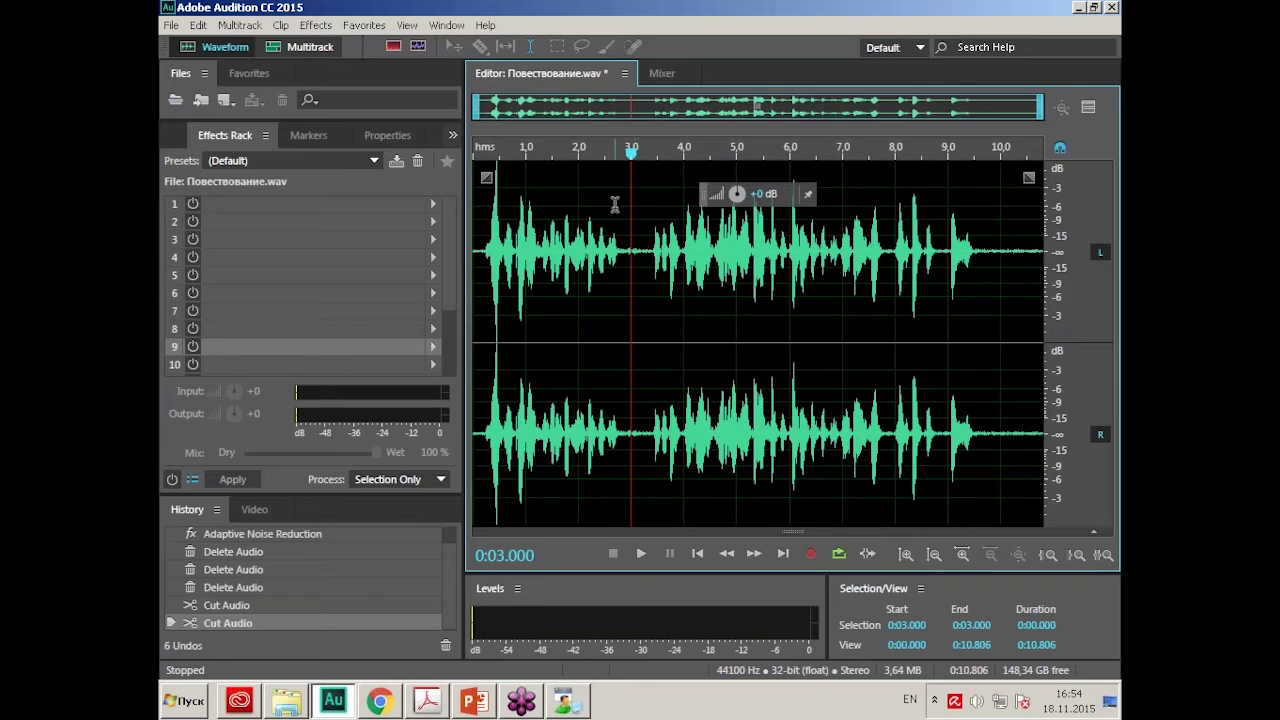
Set Clipboard 1 as the current clipboard and paste its phrase at the 3 s mark.
left_click(197, 25)
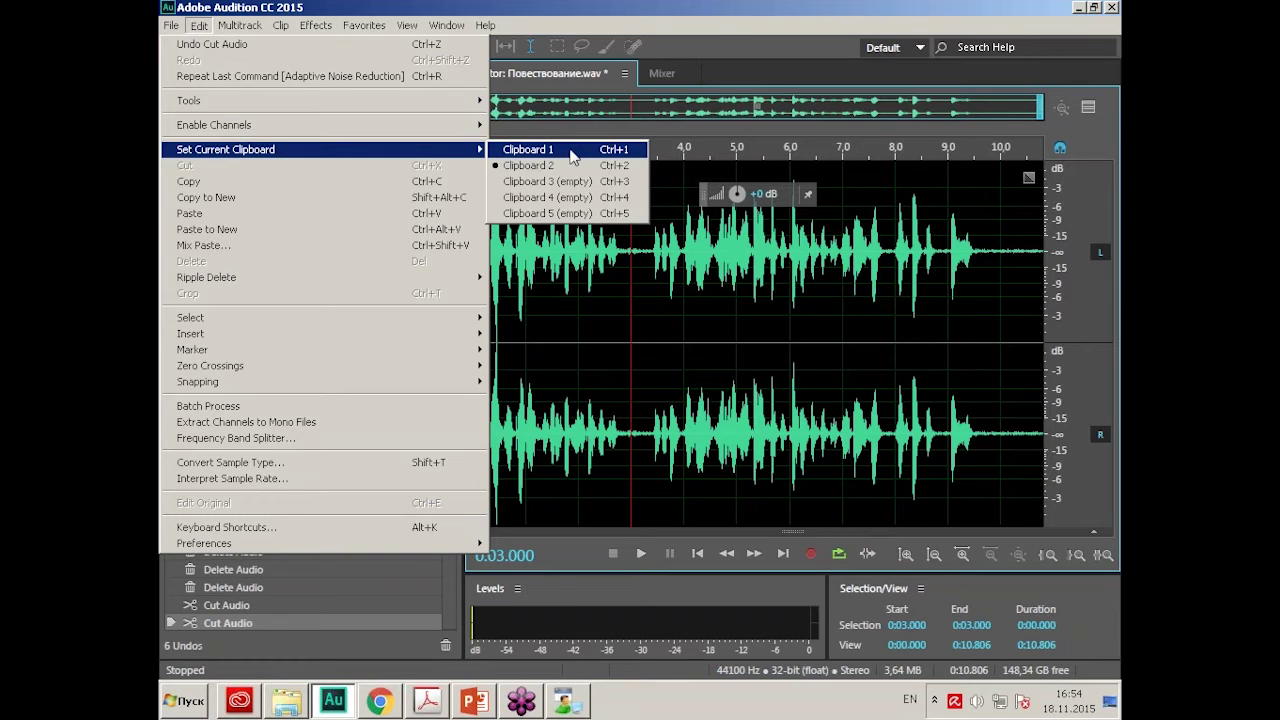
left_click(572, 155)
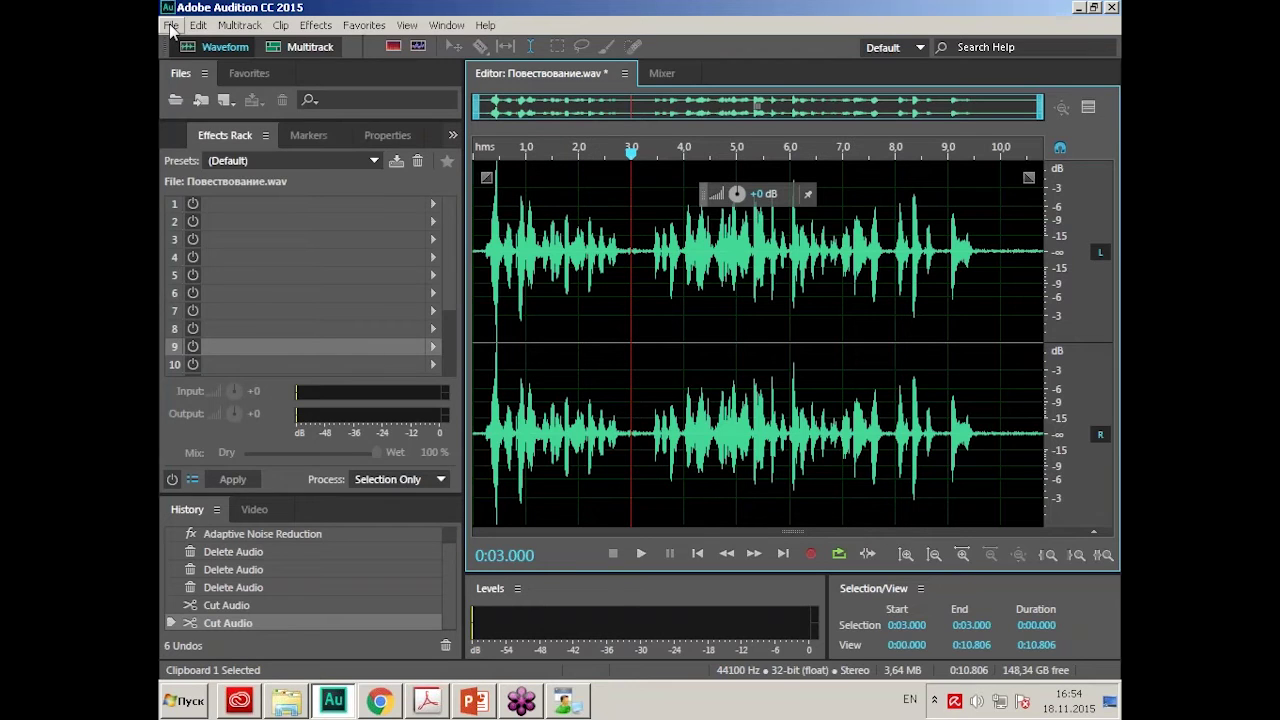
left_click(198, 26)
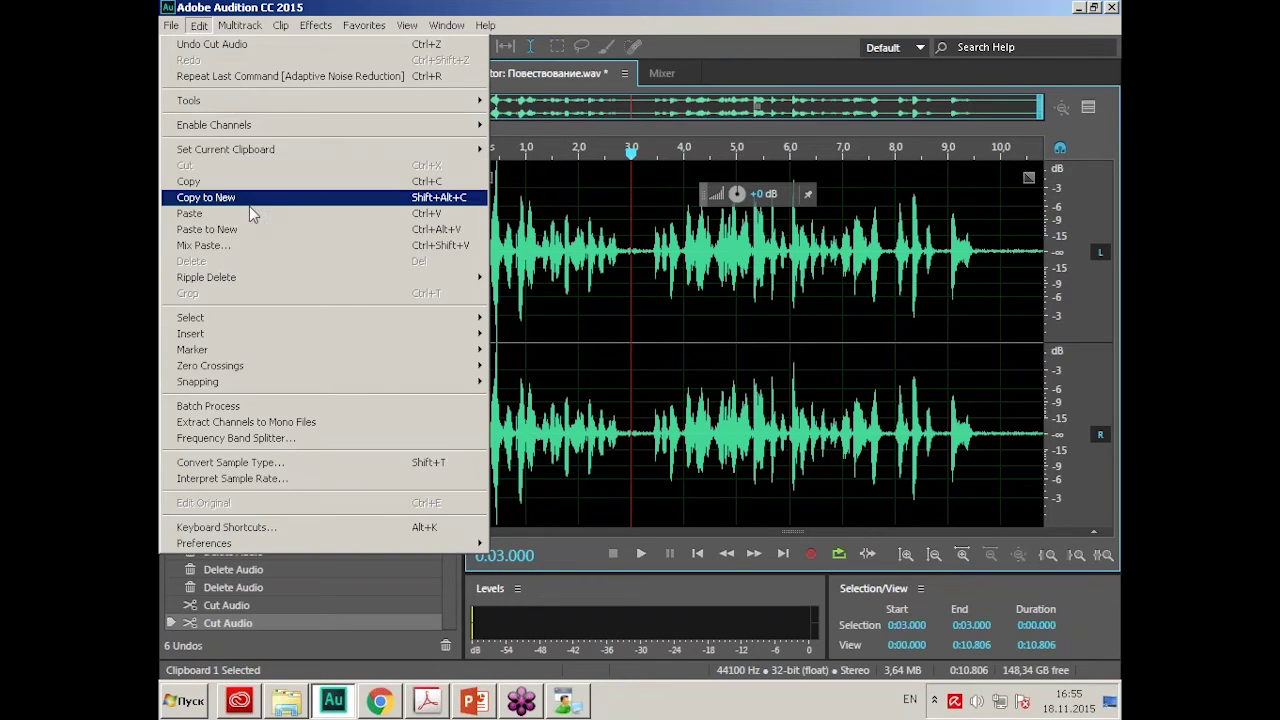
left_click(333, 226)
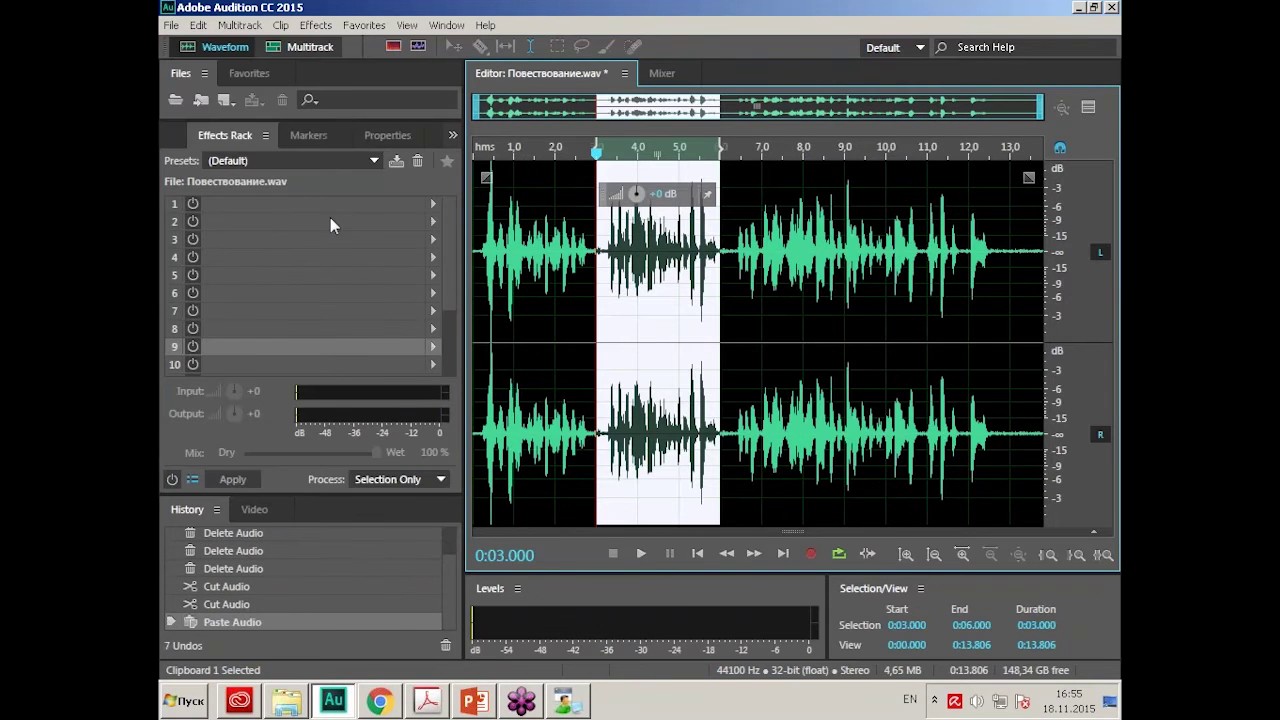
Place the playhead at 6 s, set Clipboard 2 as the current clipboard, and paste its phrase there.
left_click(724, 280)
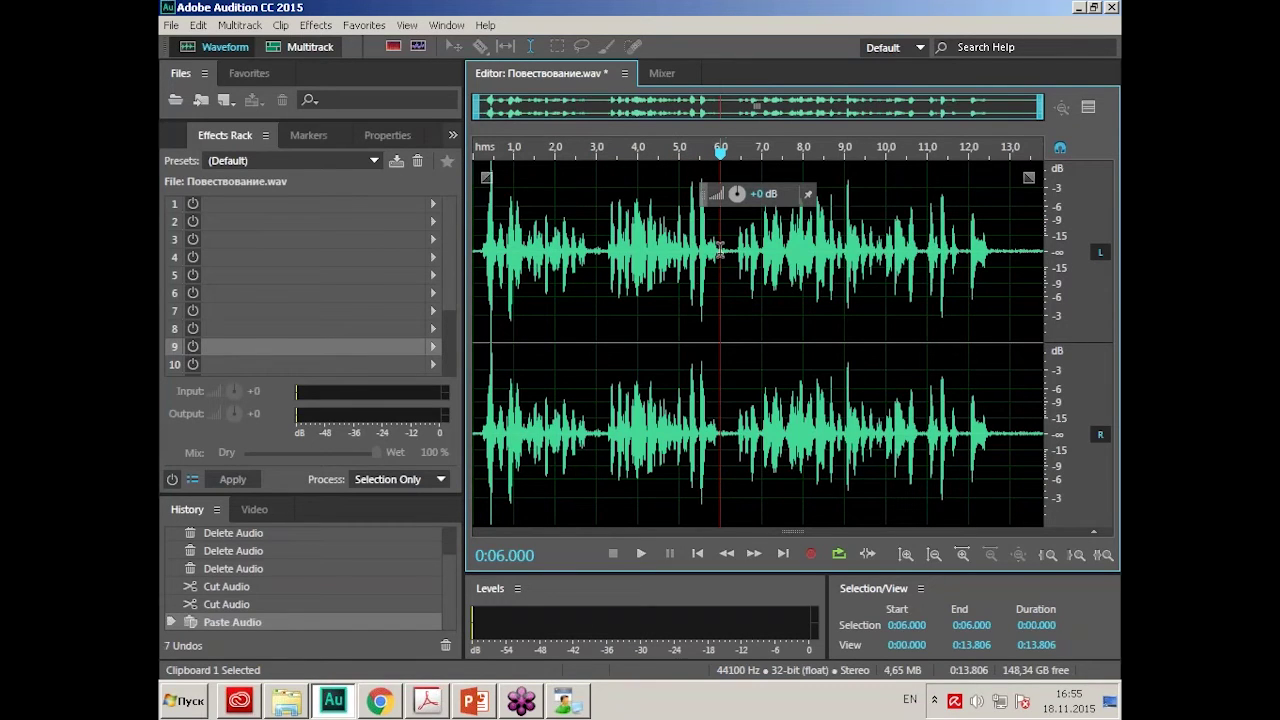
left_click(190, 29)
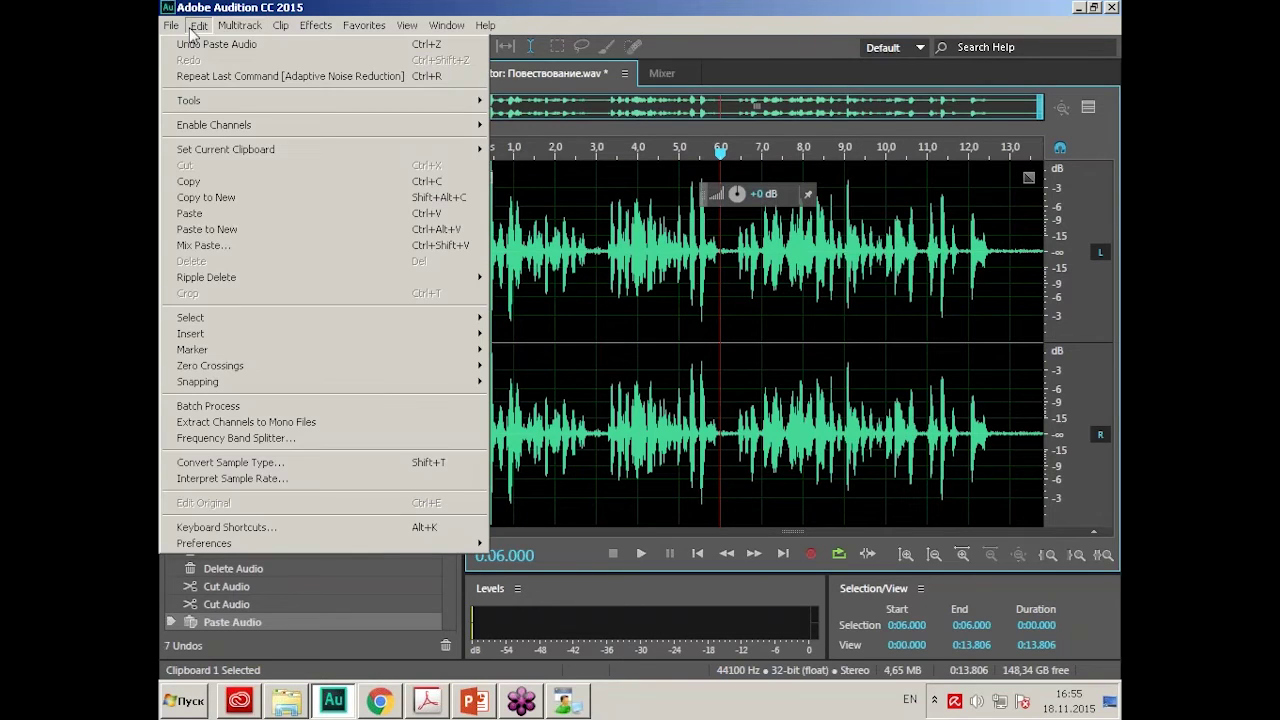
mouse_move(235, 152)
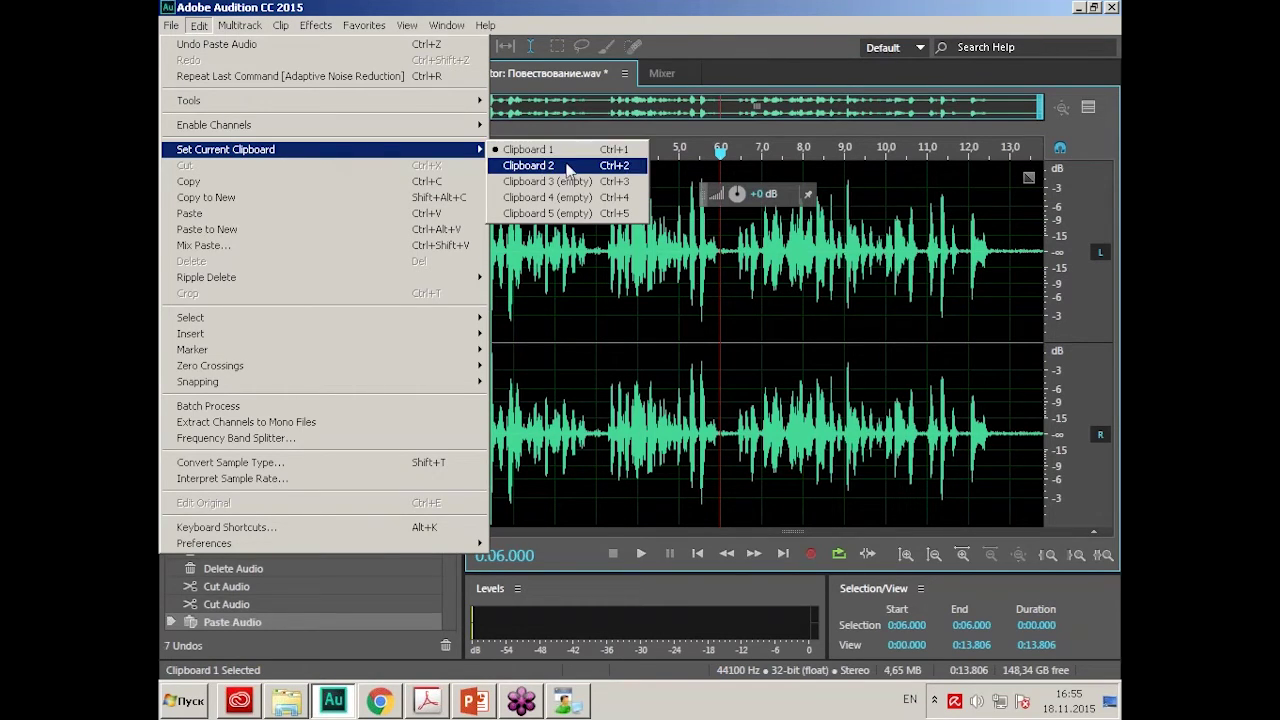
left_click(566, 172)
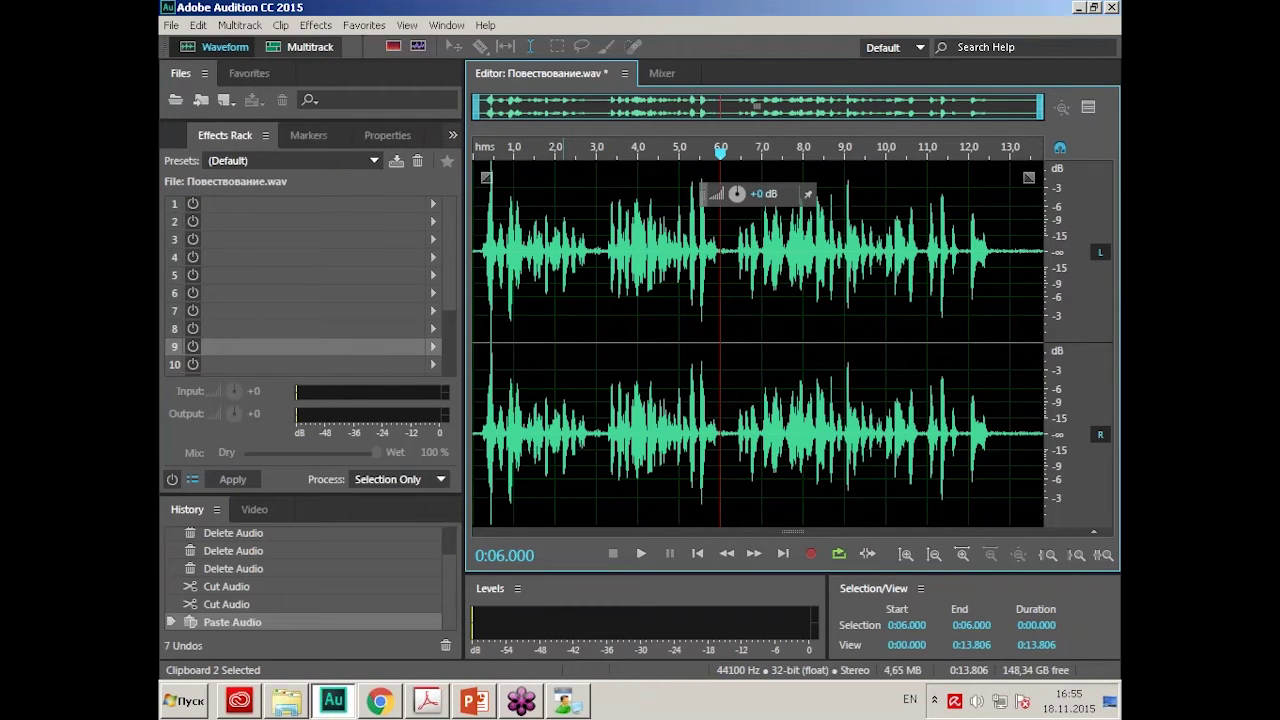
left_click(199, 25)
mouse_move(228, 152)
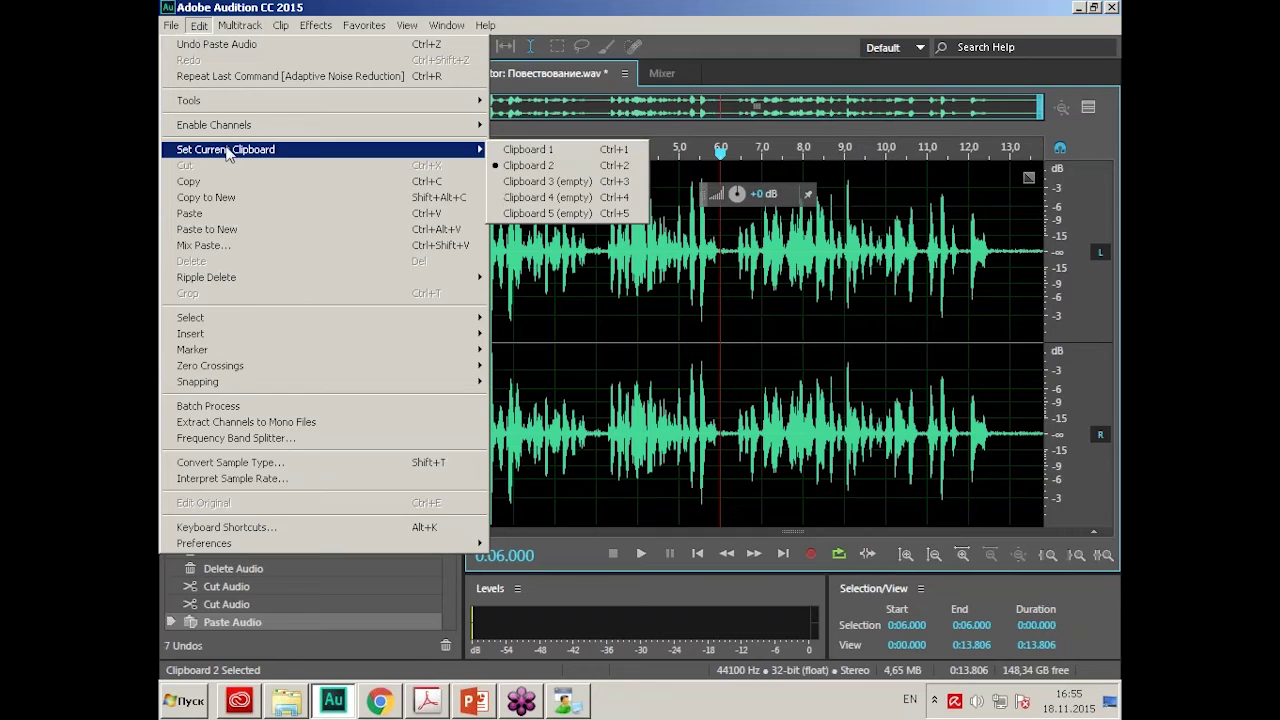
left_click(549, 172)
left_click(199, 25)
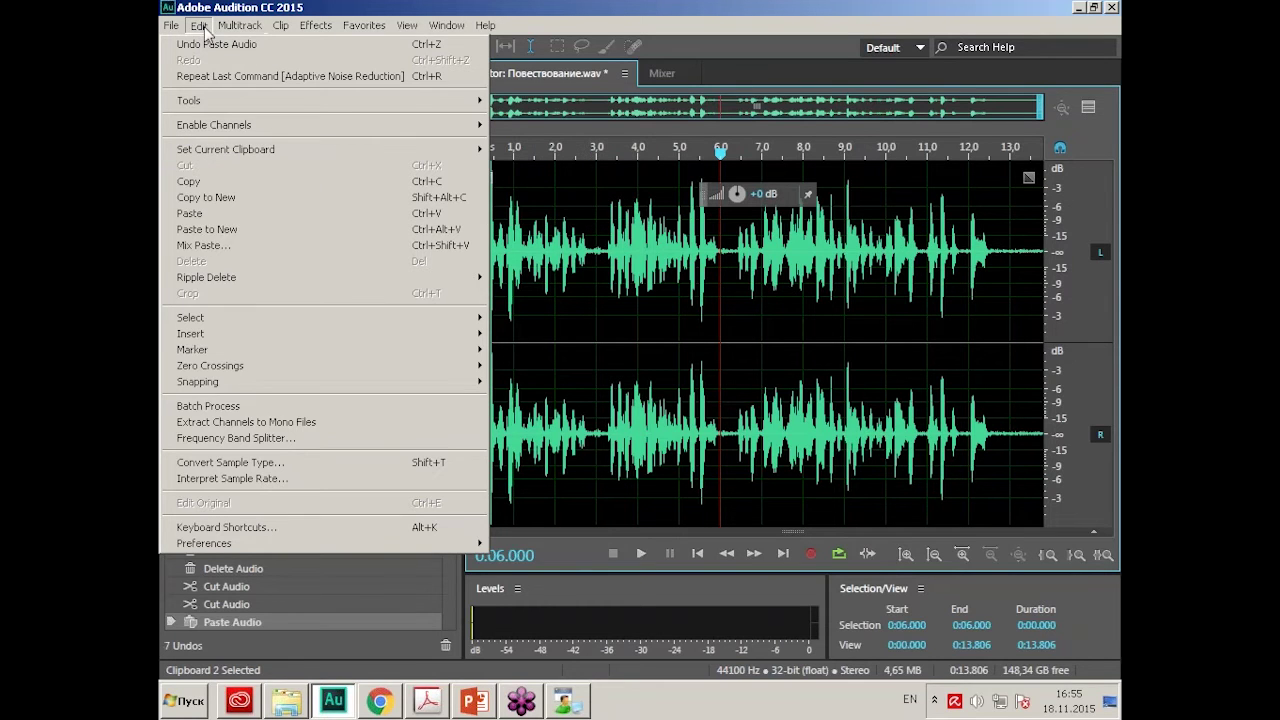
left_click(205, 212)
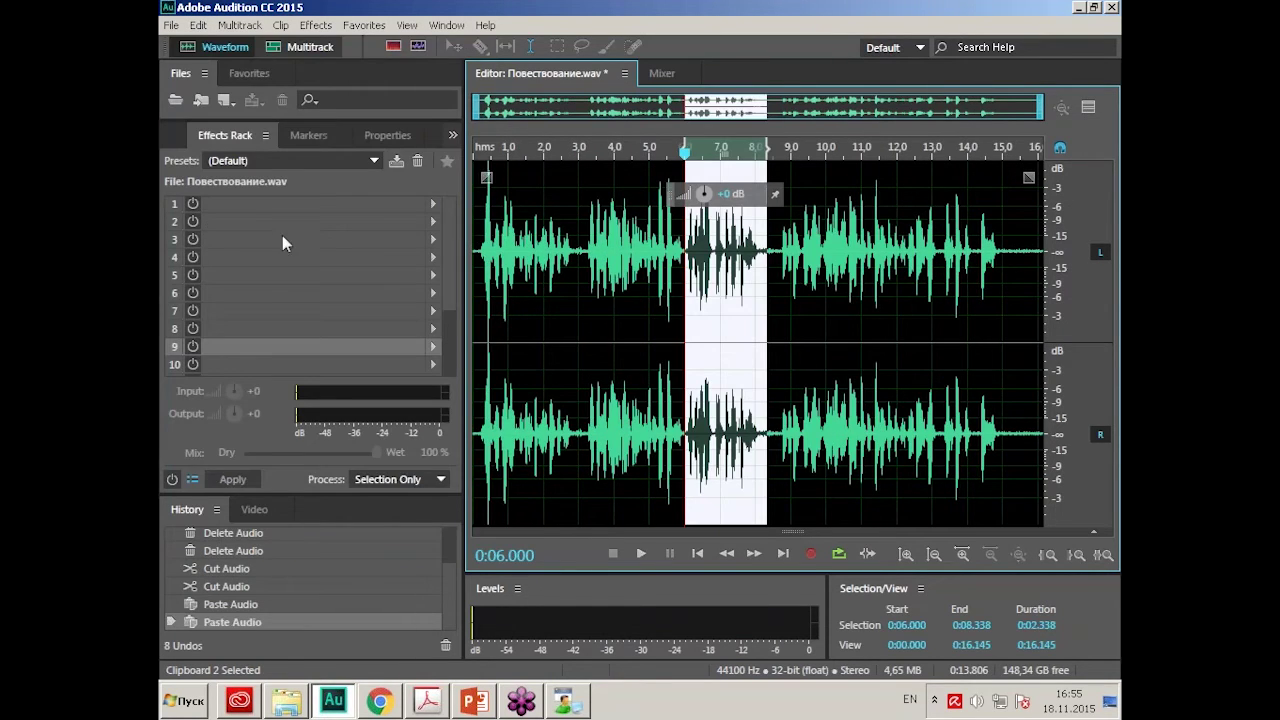
Play the rearranged narration from the start and stop after the last phrase.
left_click(484, 217)
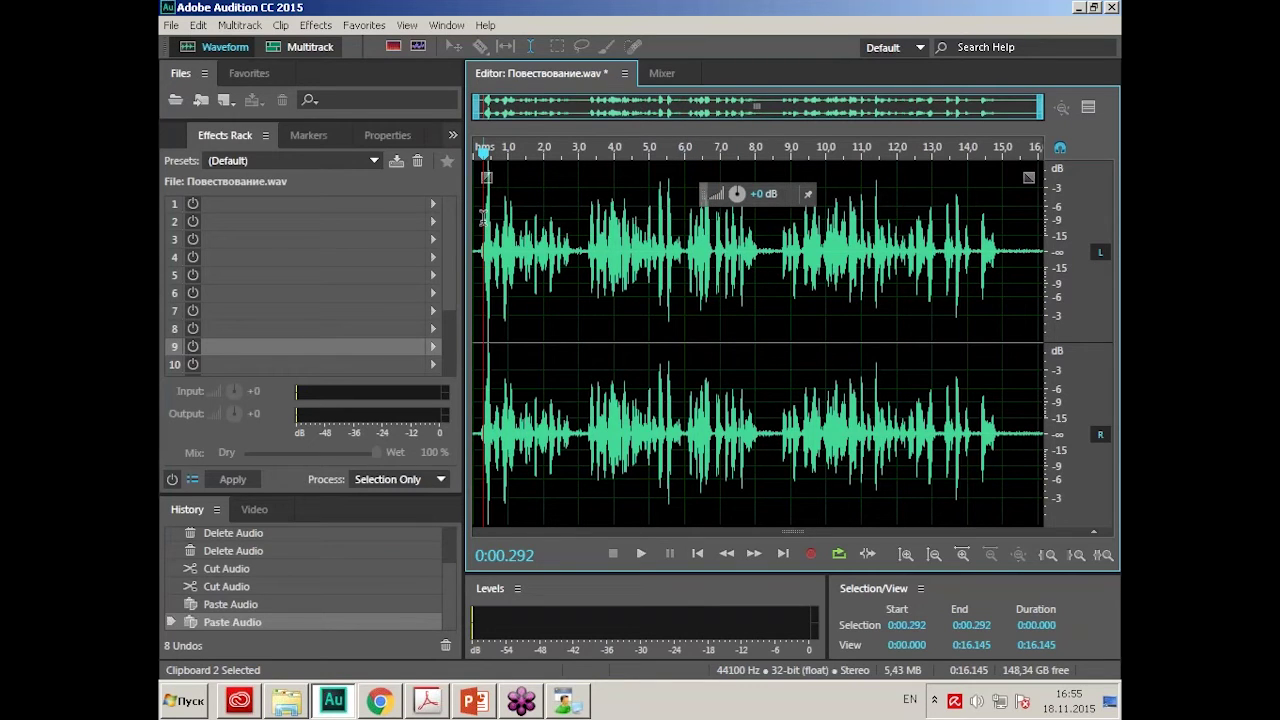
key("space")
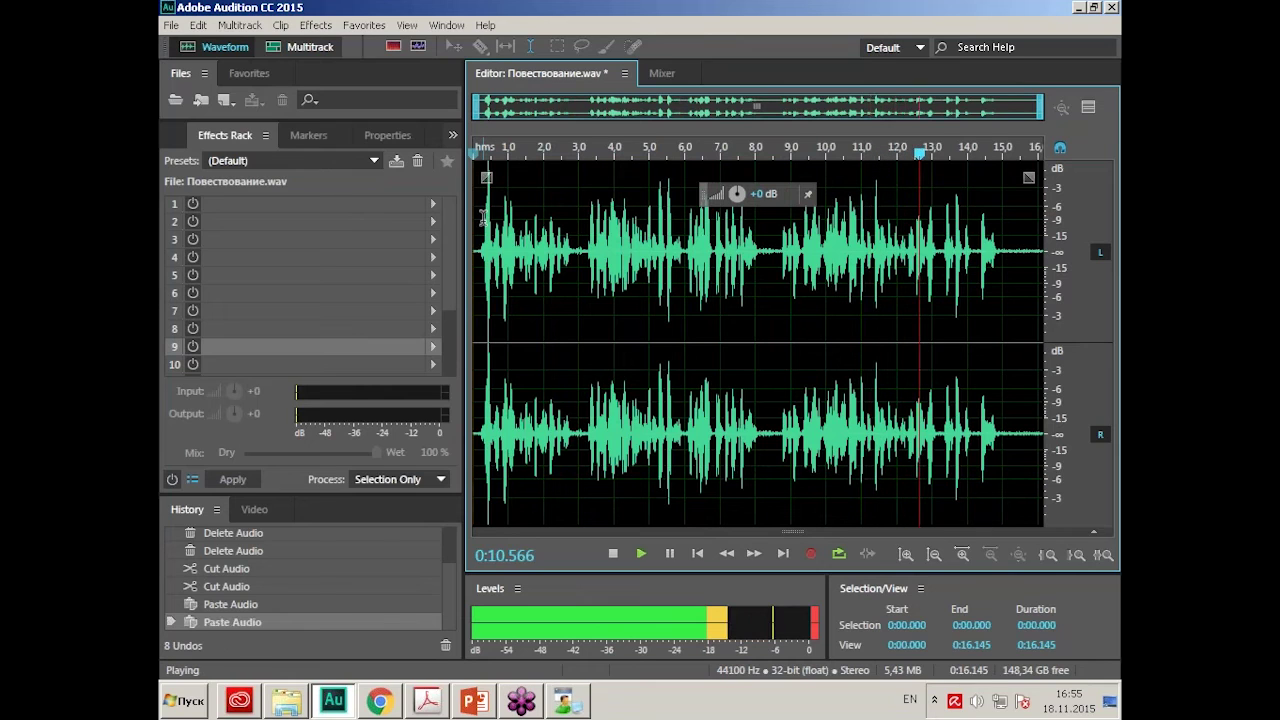
left_click(612, 553)
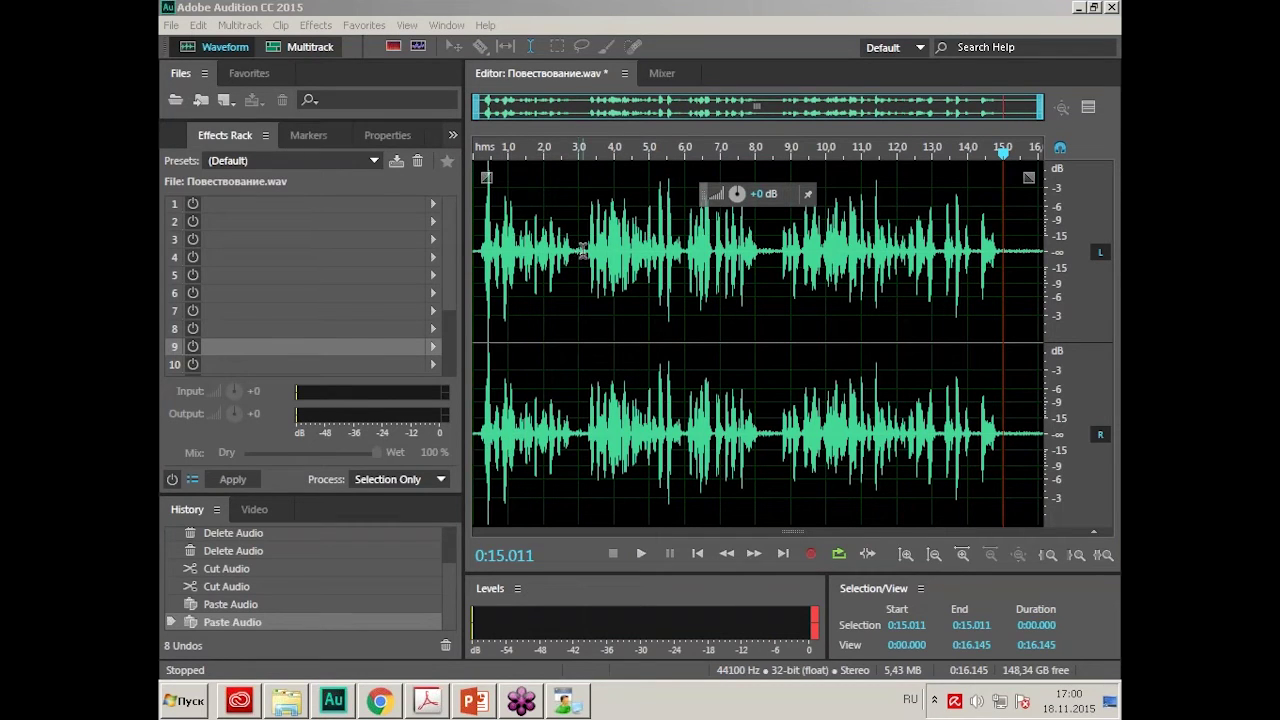
Select the first 3 s of the narration, play part of that phrase, and clear the selection.
left_click_drag(581, 249, 465, 241)
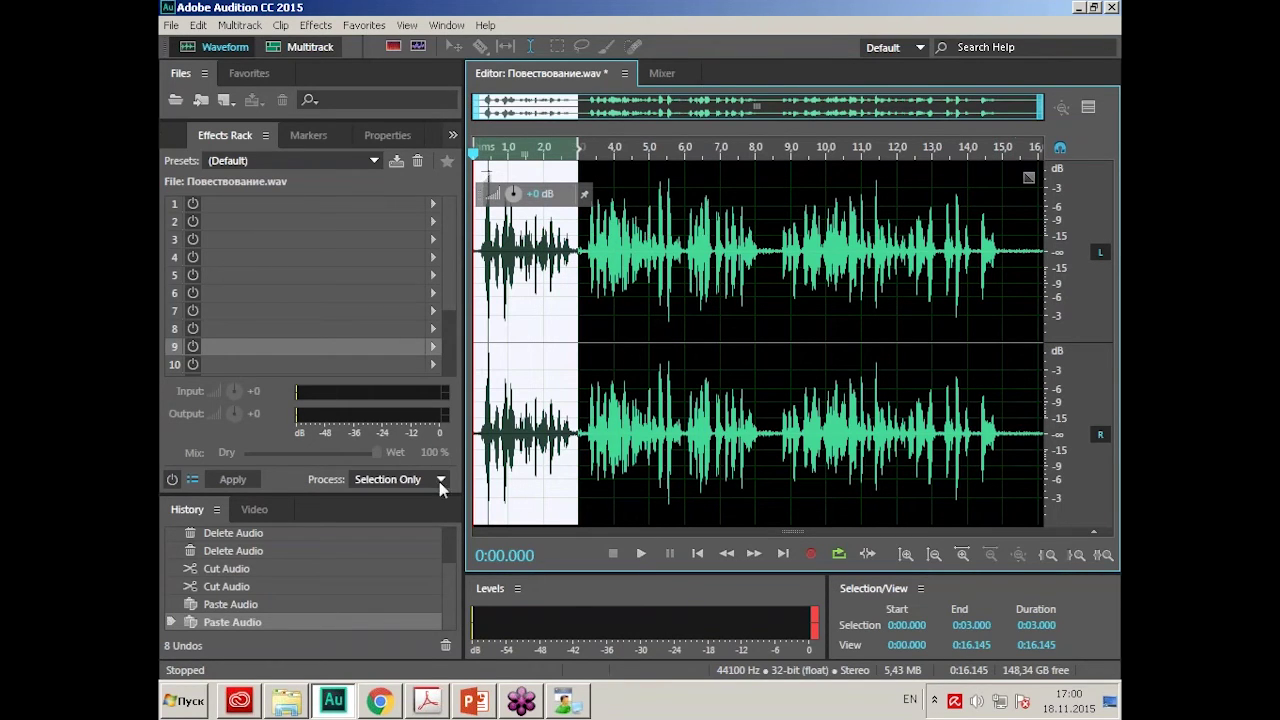
key("space")
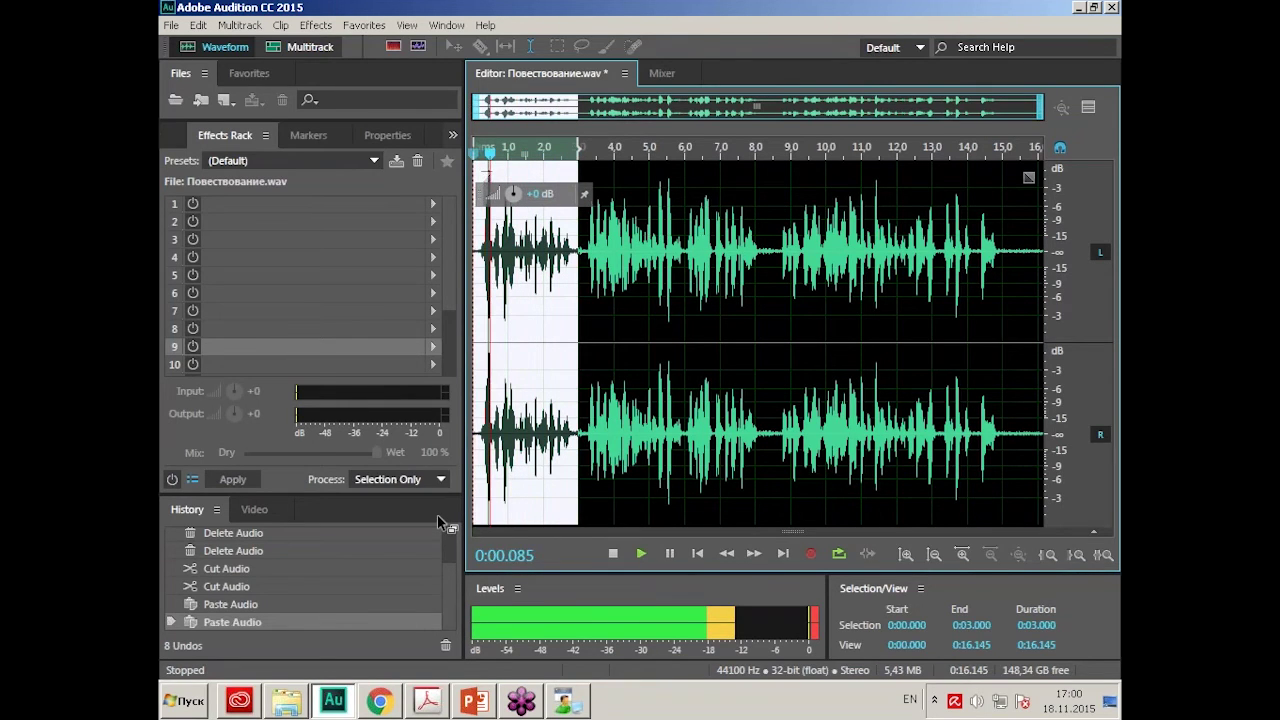
key("space")
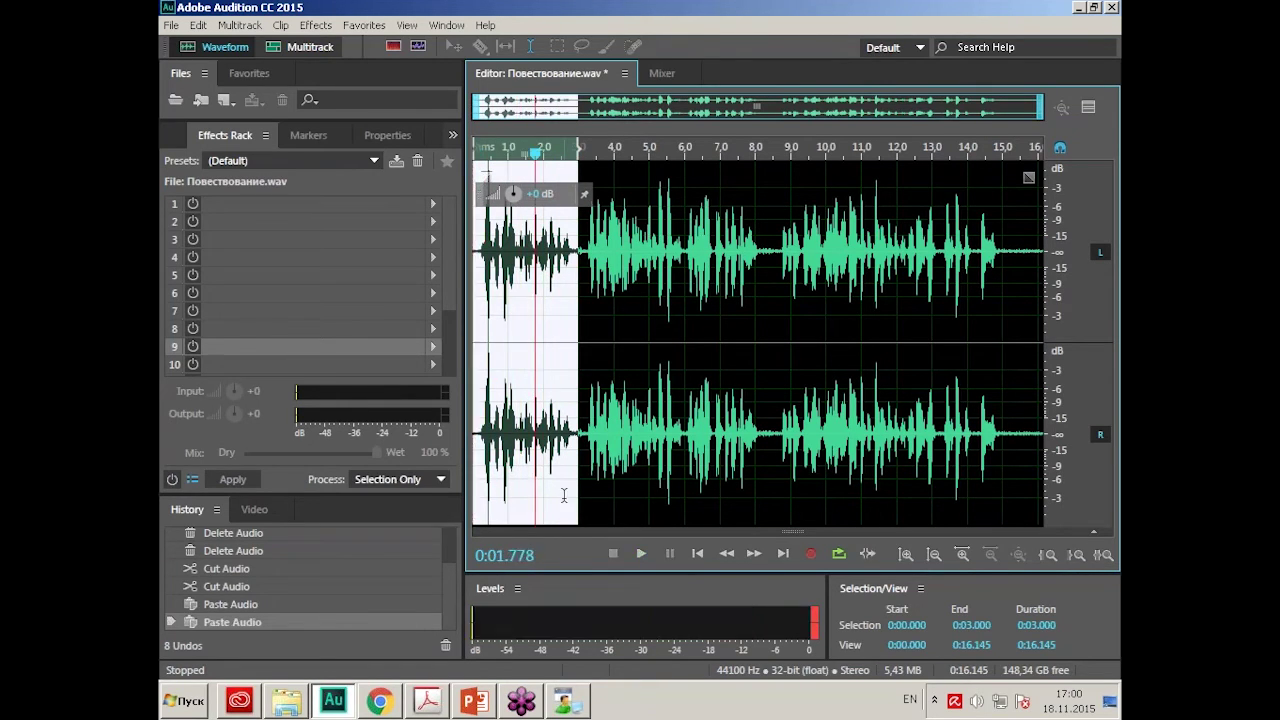
left_click(473, 219)
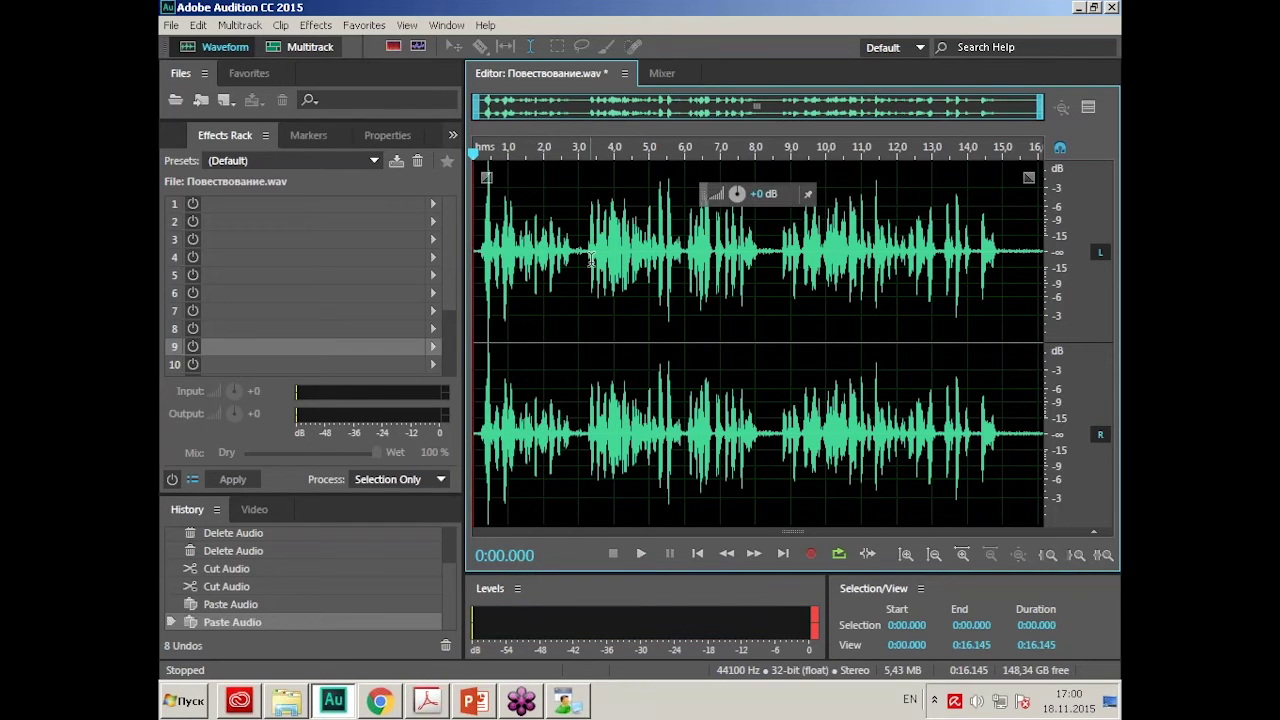
Select the first 3 s of the narration and open the Stretch and Pitch effect, moving its dialog clear of the selected phrase.
left_click_drag(577, 253, 470, 255)
left_click(316, 25)
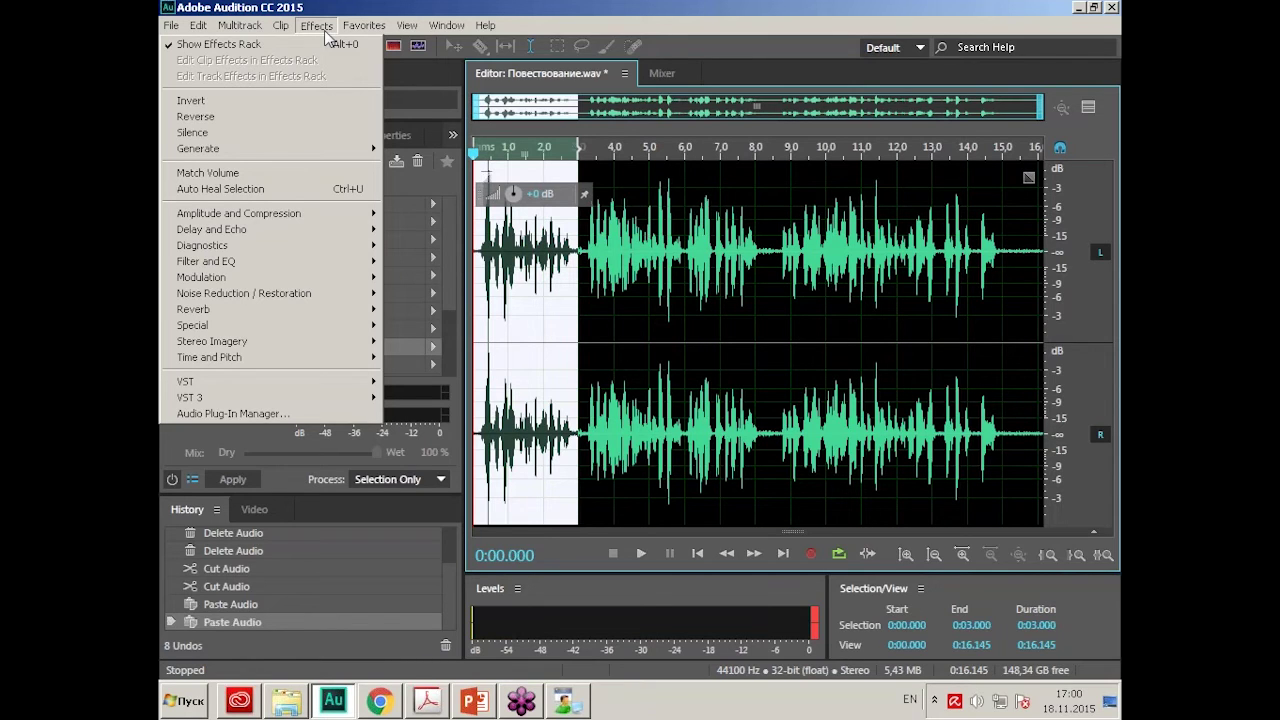
mouse_move(367, 362)
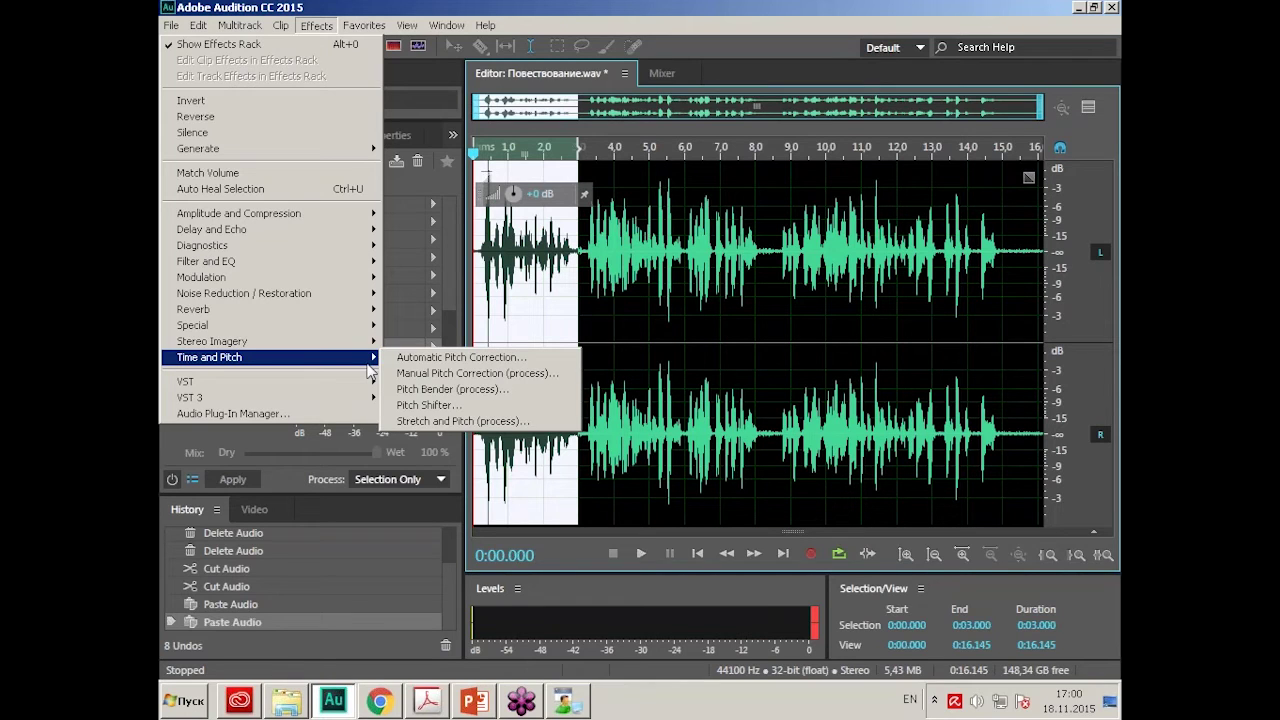
left_click(519, 421)
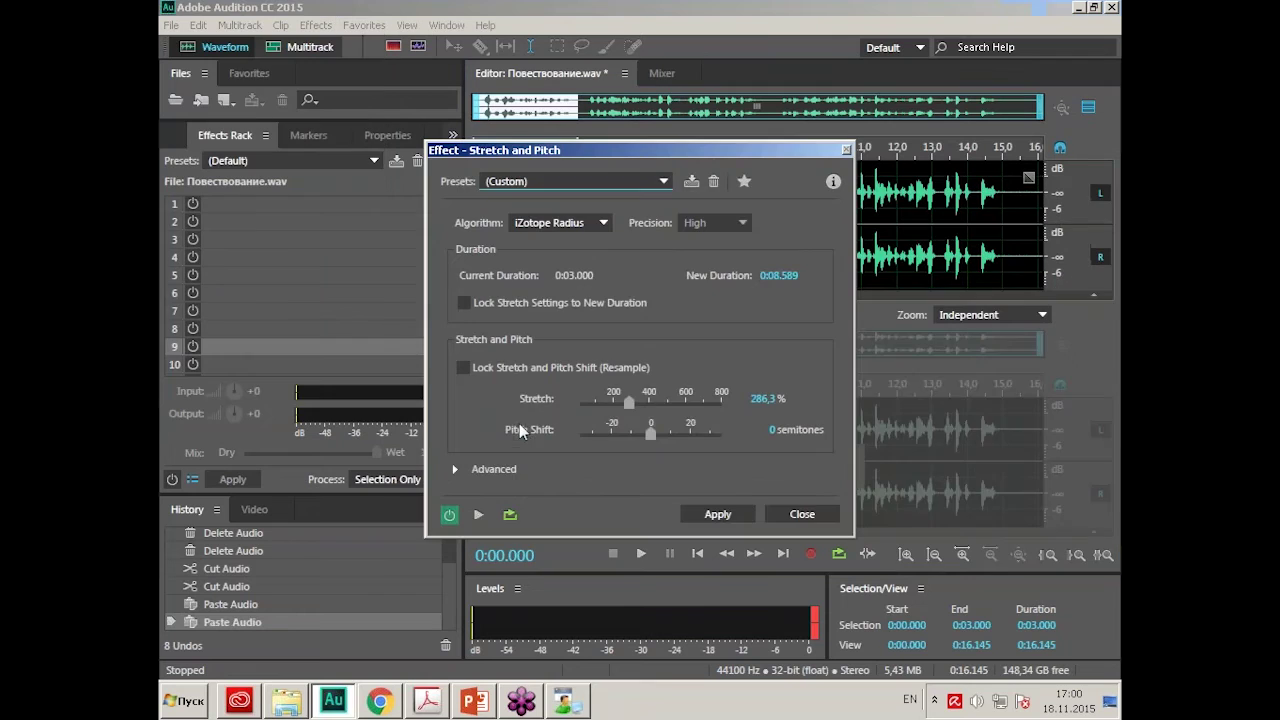
left_click_drag(601, 149, 850, 56)
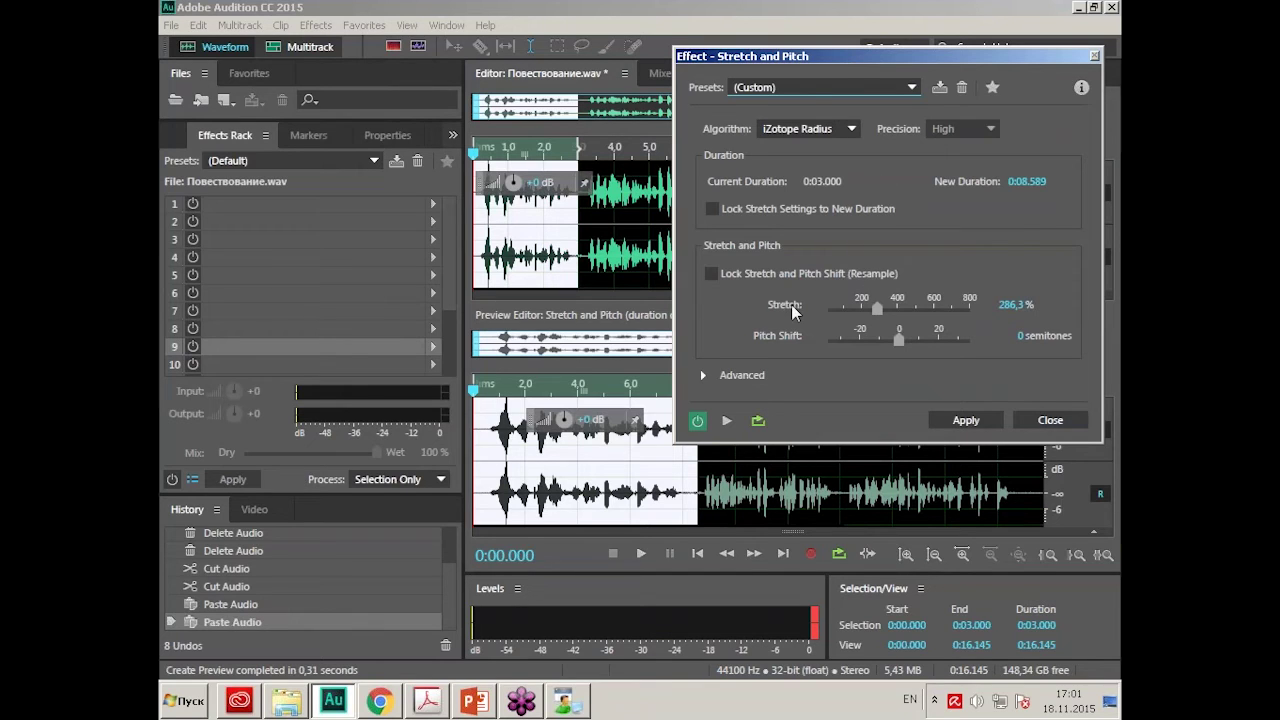
Preview the selected phrase with the custom stretch setting and lower the system volume during playback.
left_click(727, 421)
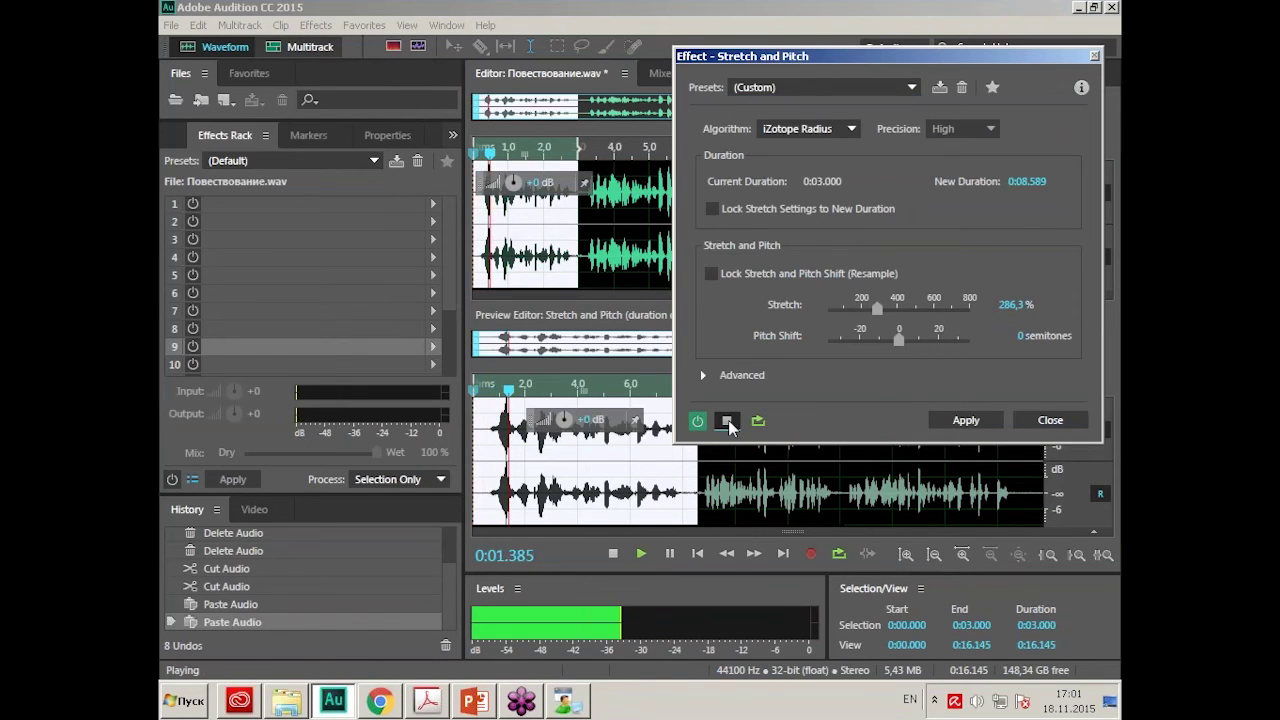
left_click(975, 701)
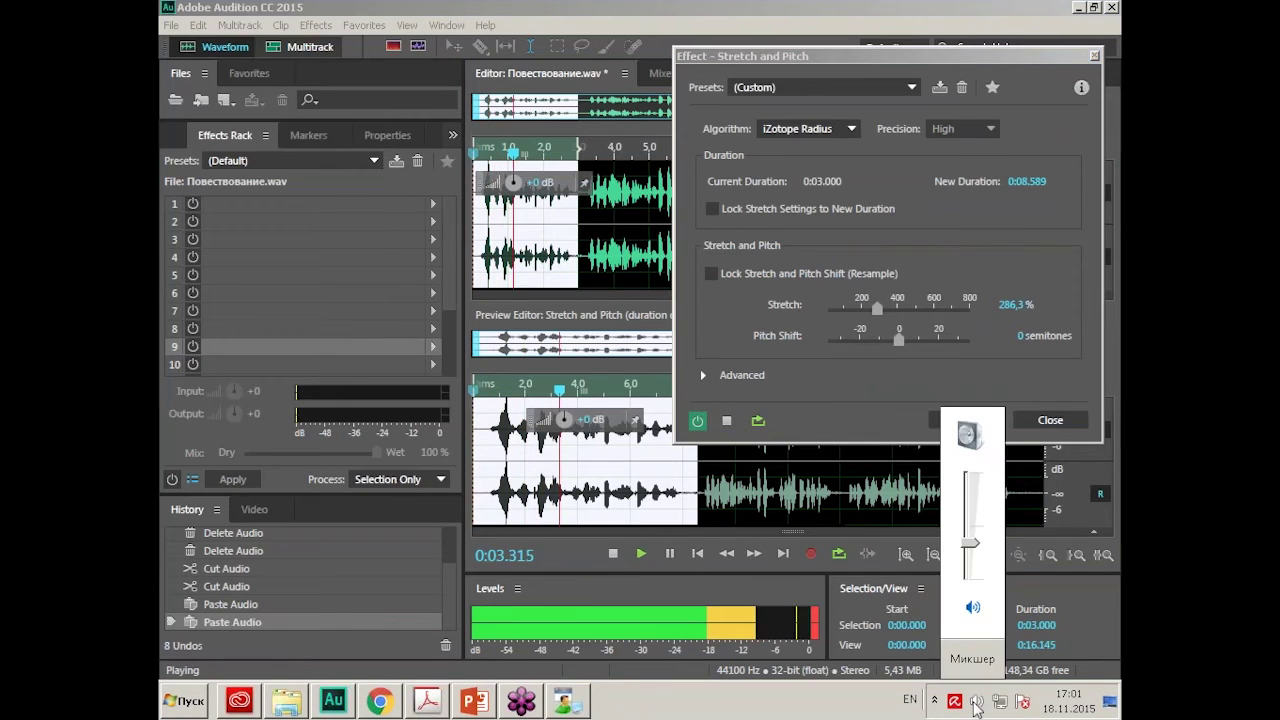
scroll(970, 546, "down", 3)
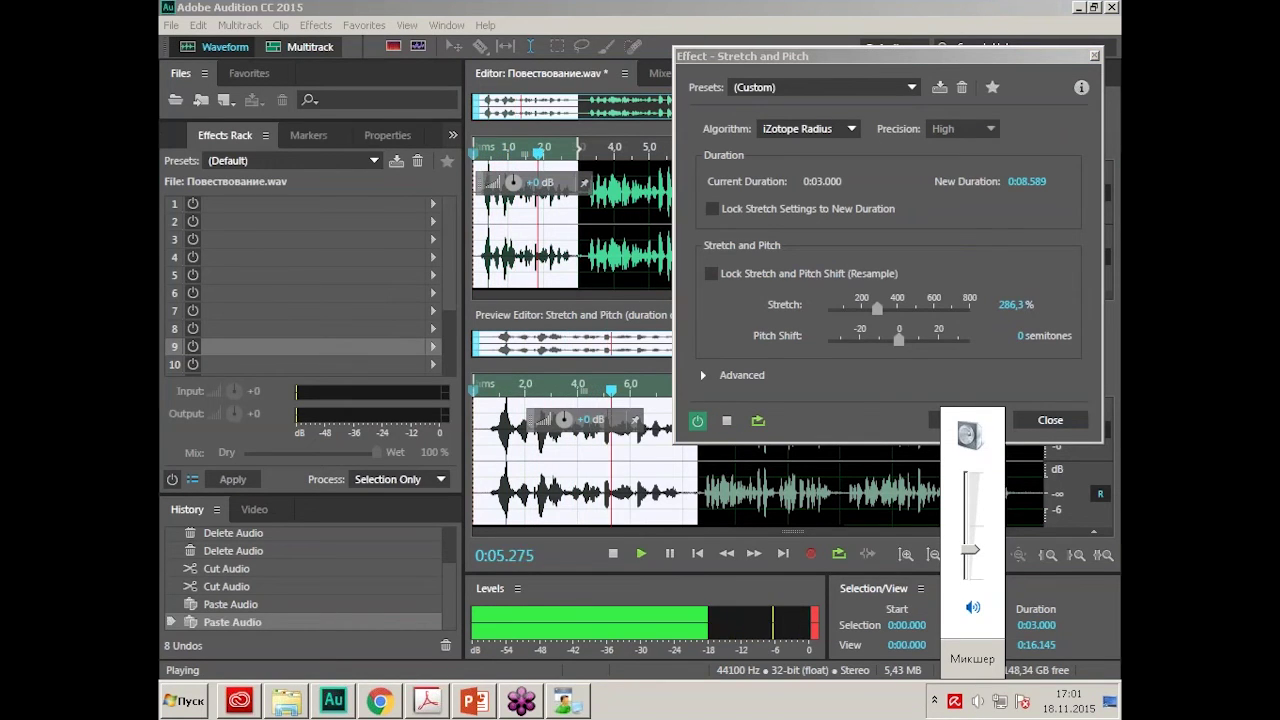
Choose the Fast Talker preset for the phrase, preview it, and stop playback.
left_click(853, 92)
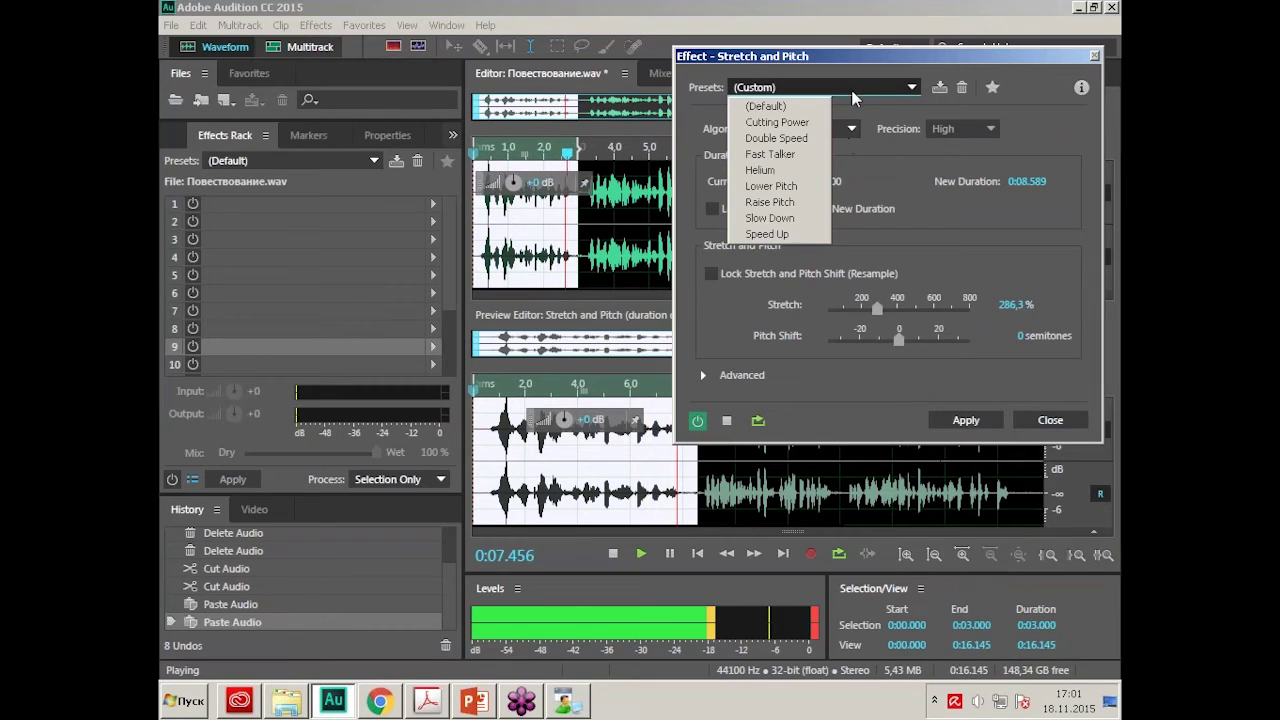
left_click(792, 157)
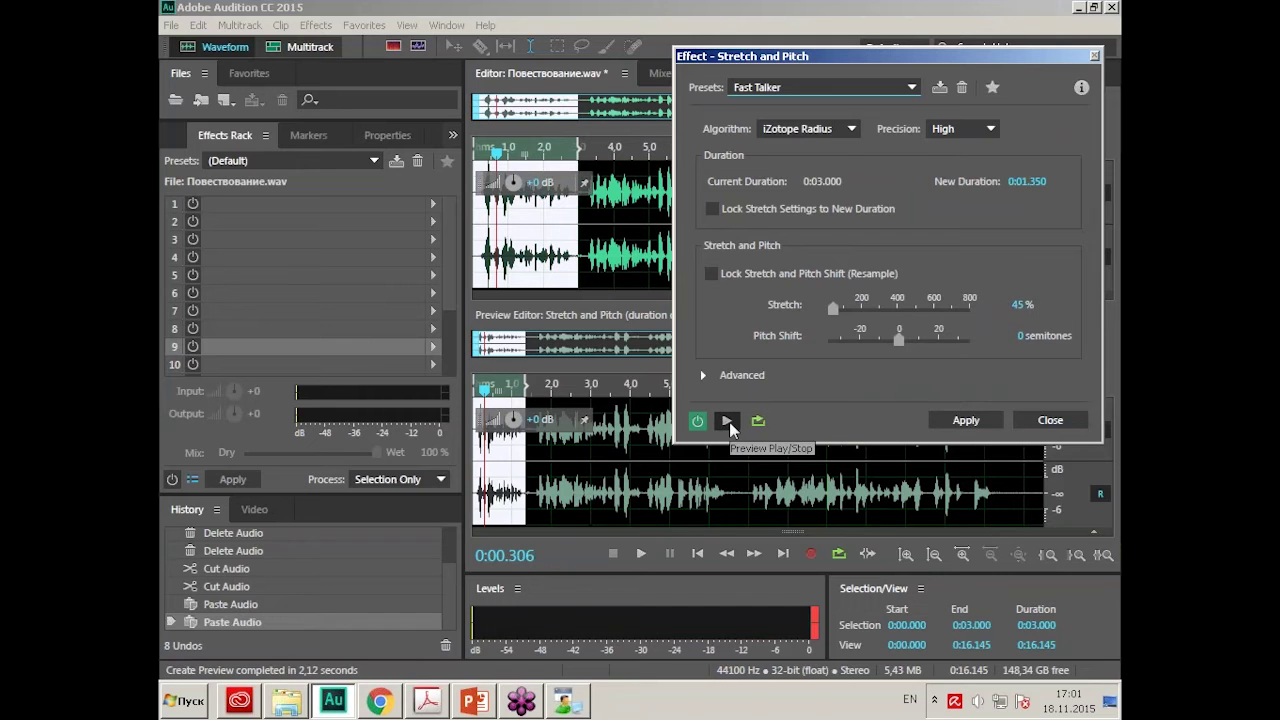
left_click(729, 422)
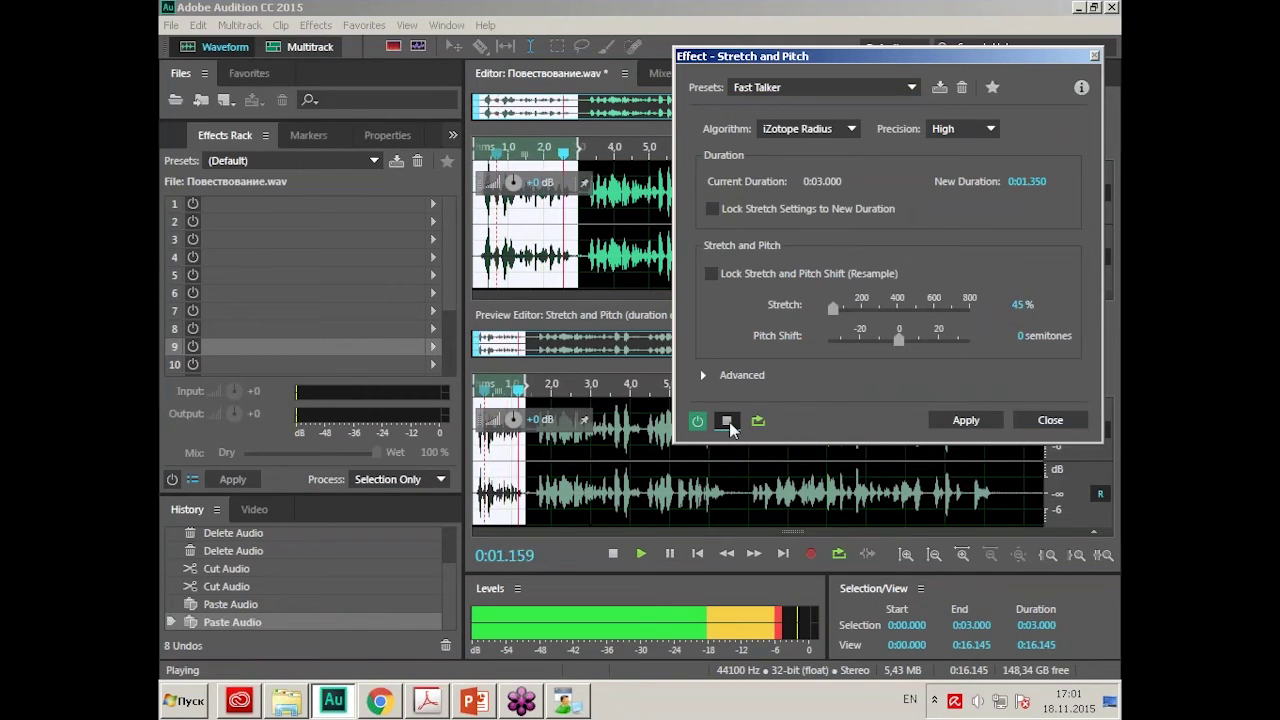
left_click(729, 422)
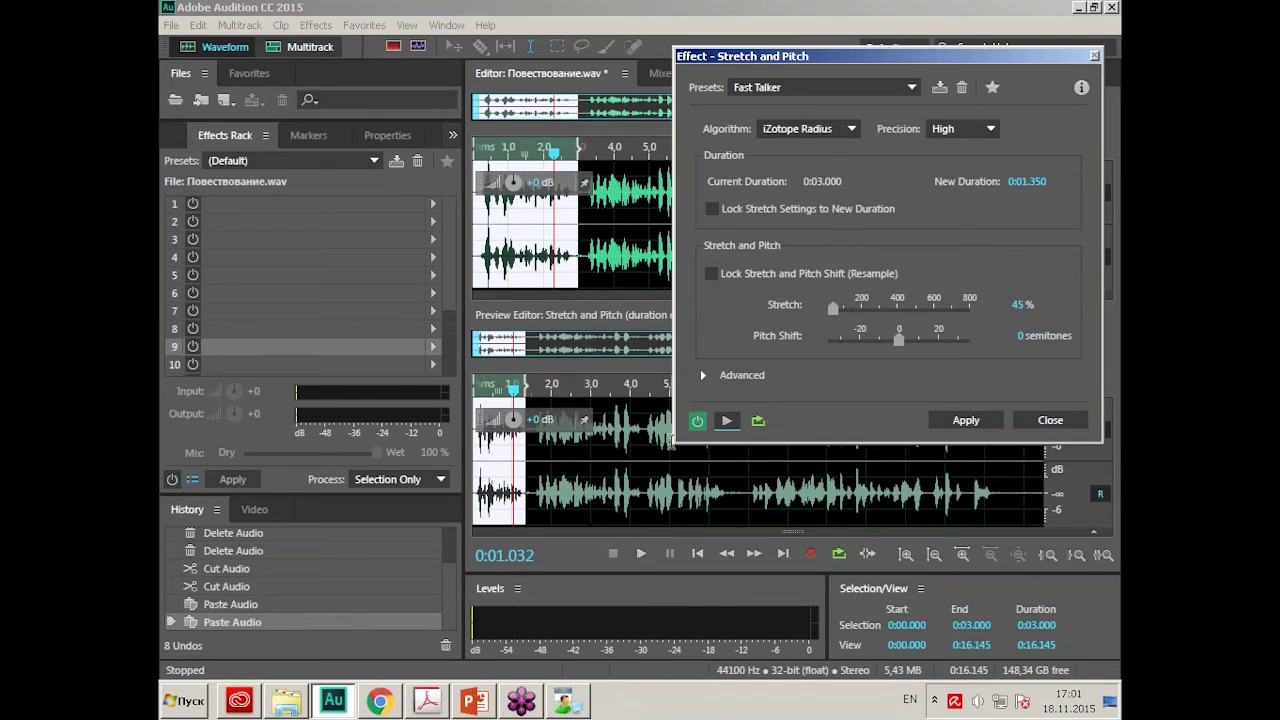
Choose the Lower Pitch preset and preview the phrase, comparing it with the effect bypassed and enabled.
left_click(912, 88)
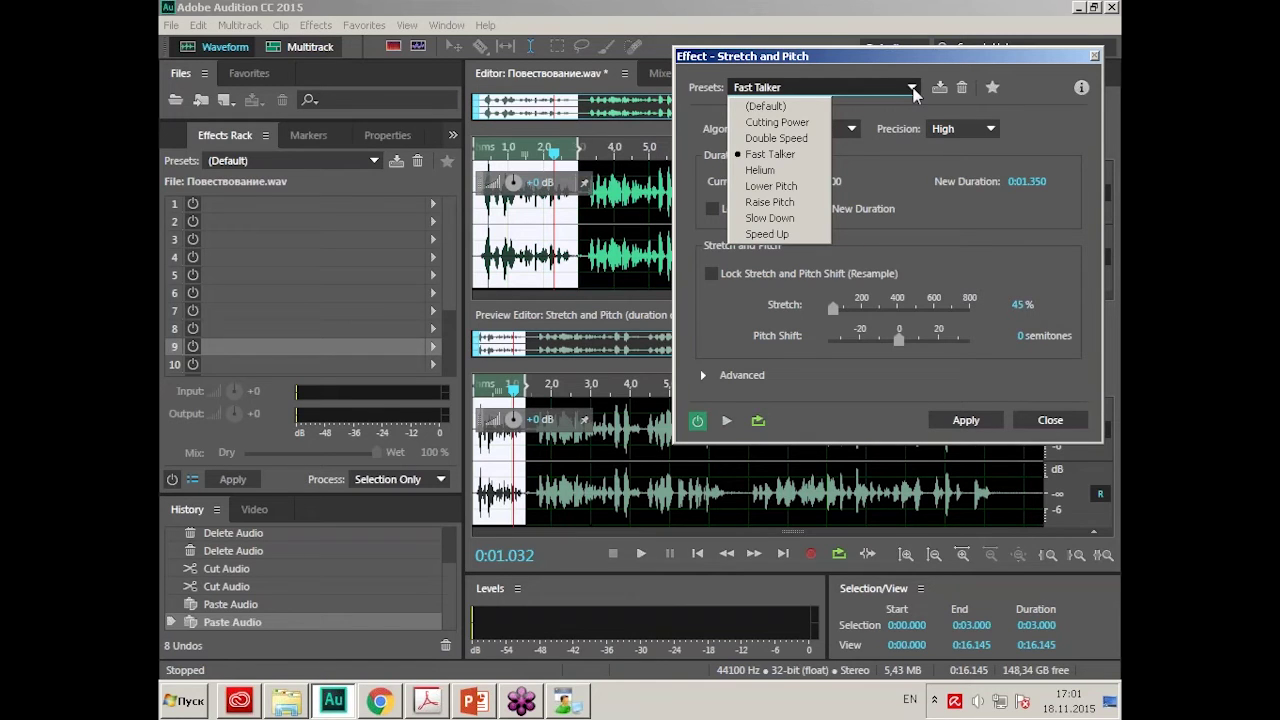
left_click(771, 186)
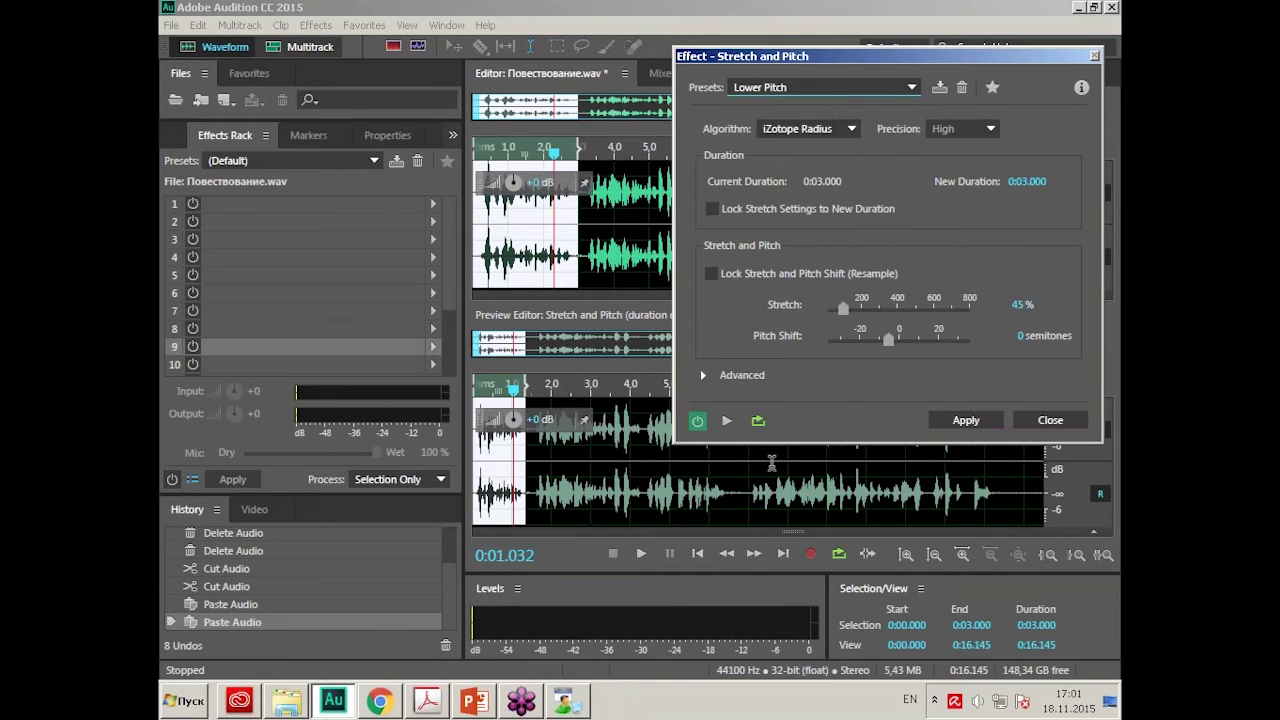
left_click(727, 420)
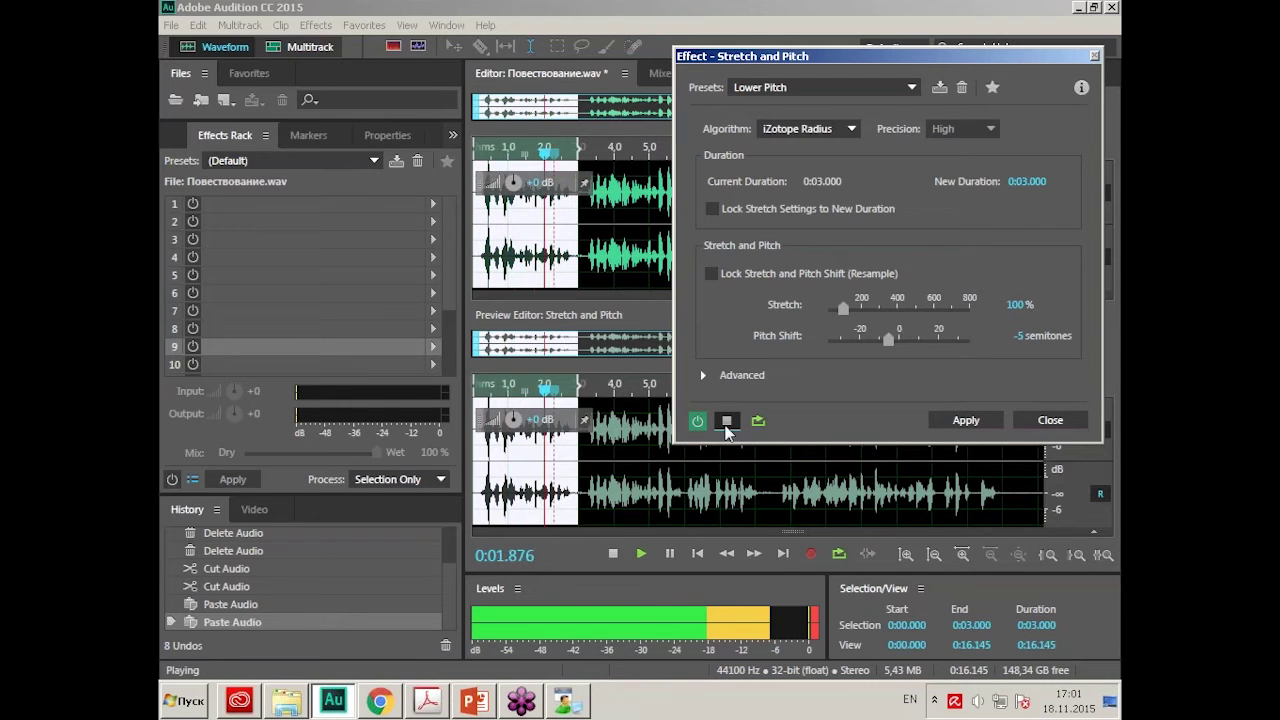
left_click(698, 421)
left_click(726, 421)
left_click(726, 421)
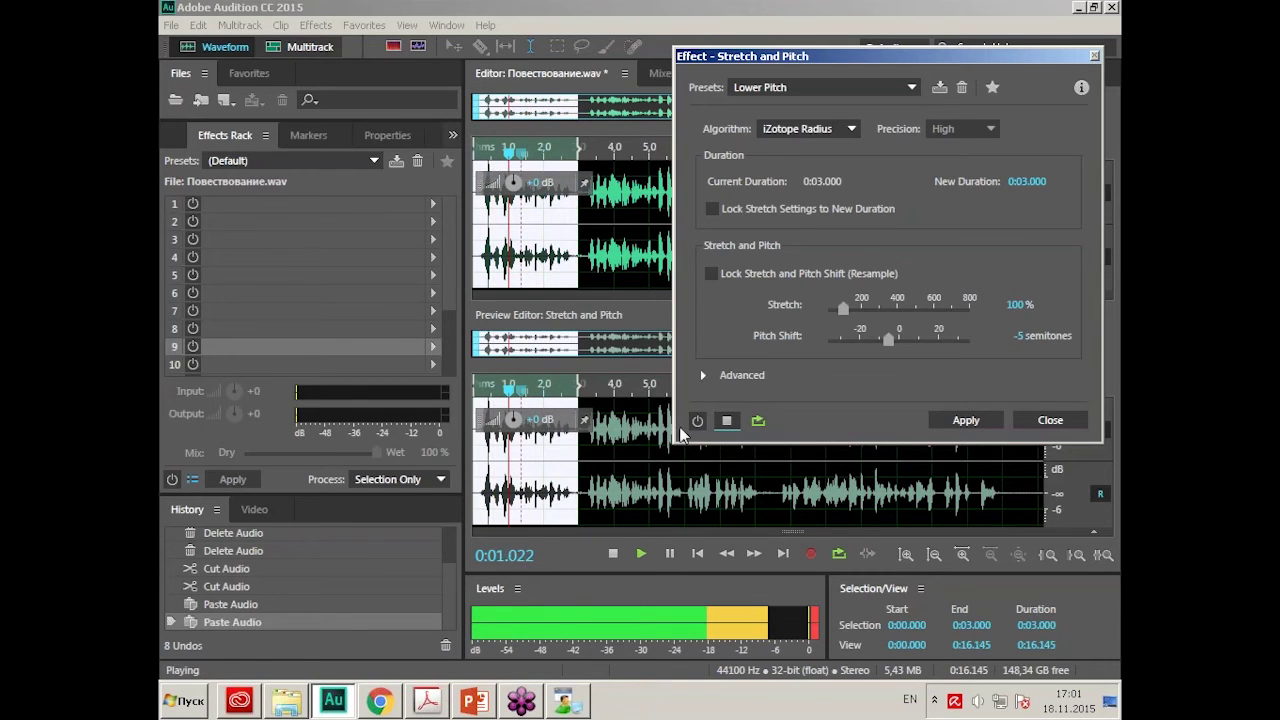
left_click(698, 421)
left_click(726, 421)
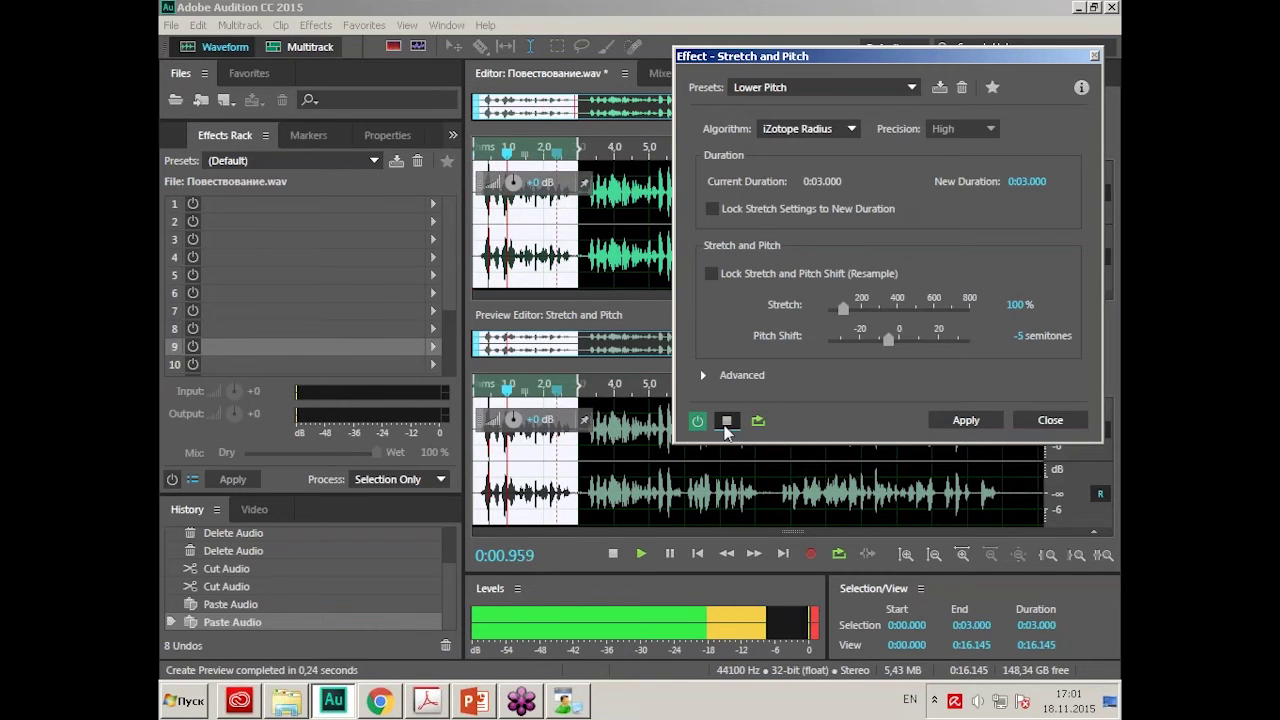
Preview the phrase with the Raise Pitch preset, then close Stretch and Pitch without applying it.
left_click(903, 90)
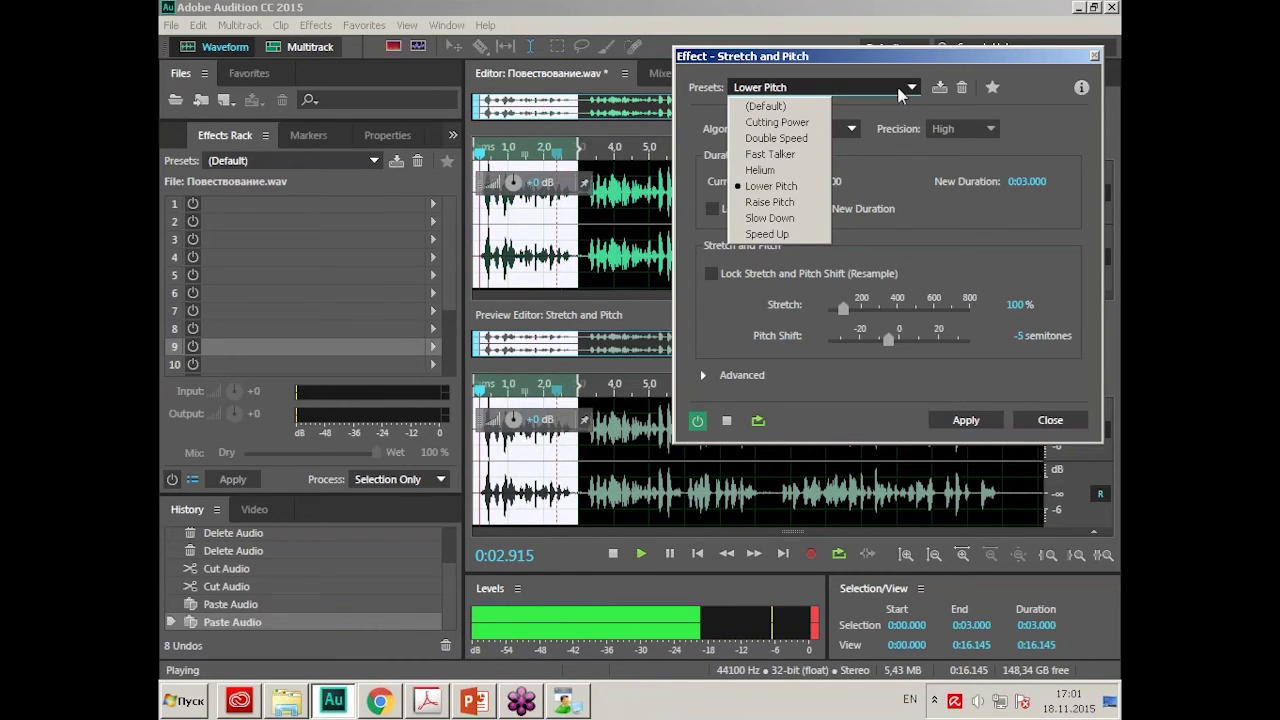
left_click(810, 203)
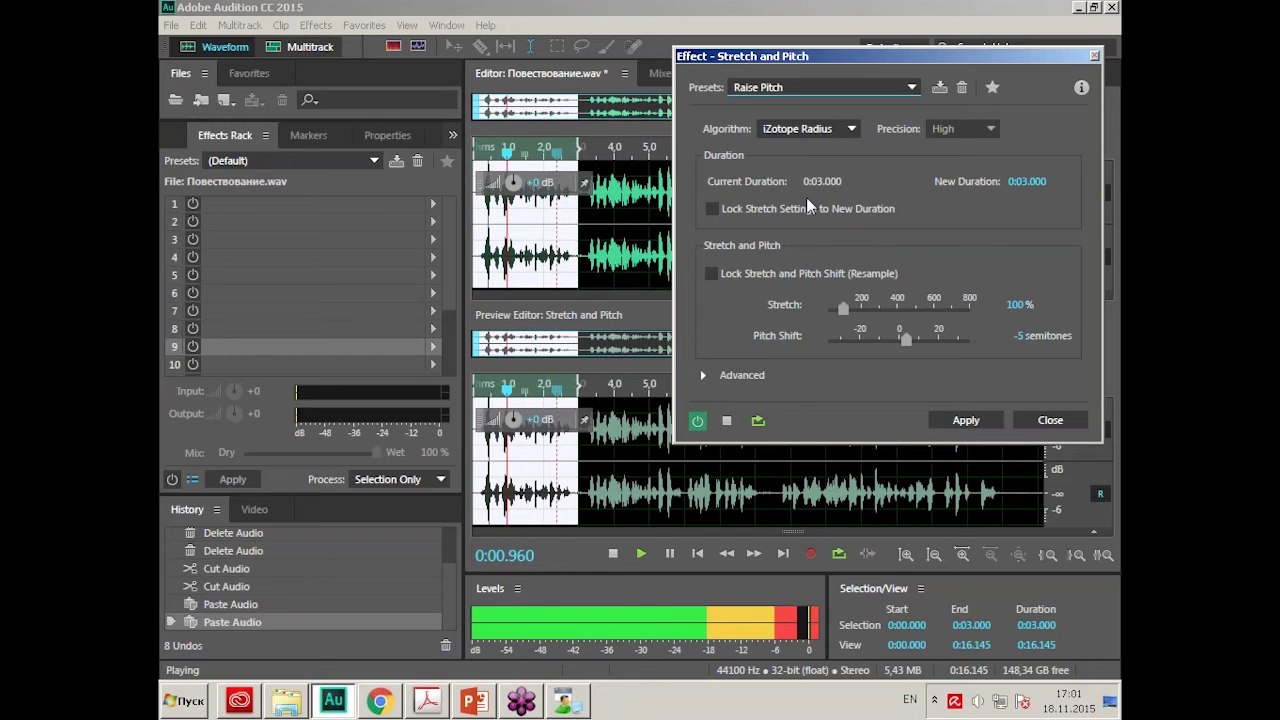
left_click(728, 420)
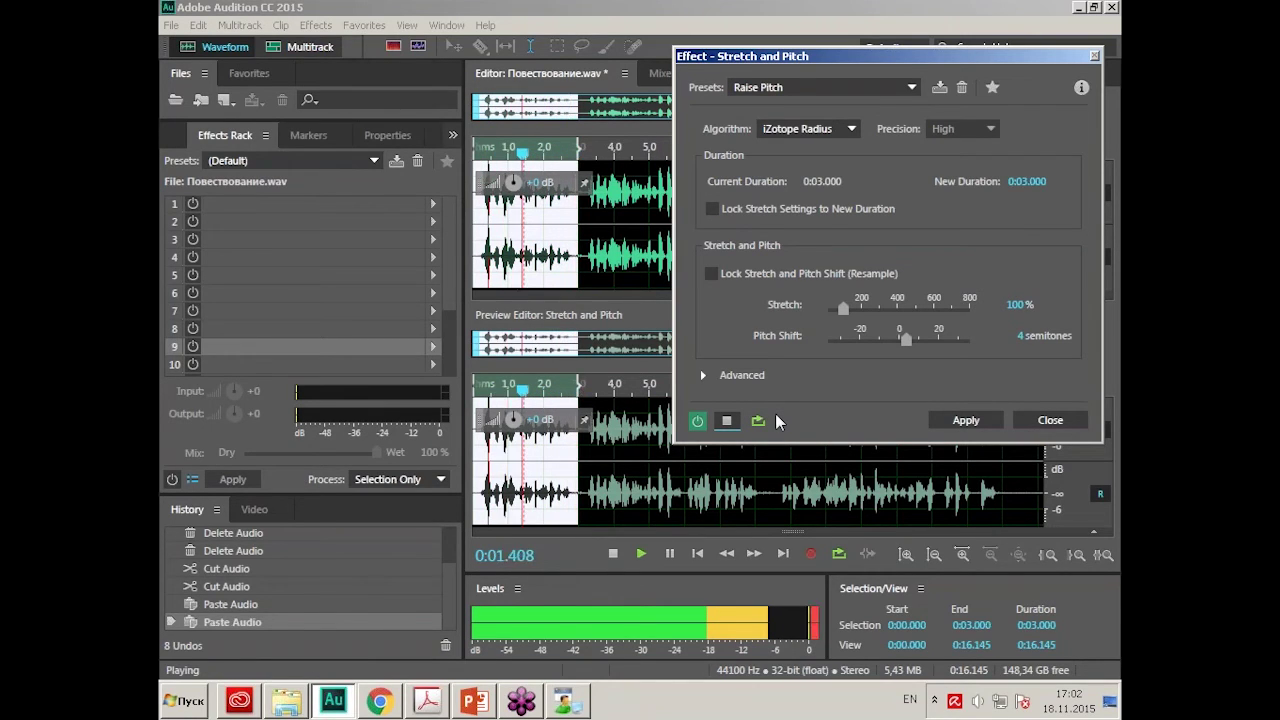
left_click(727, 420)
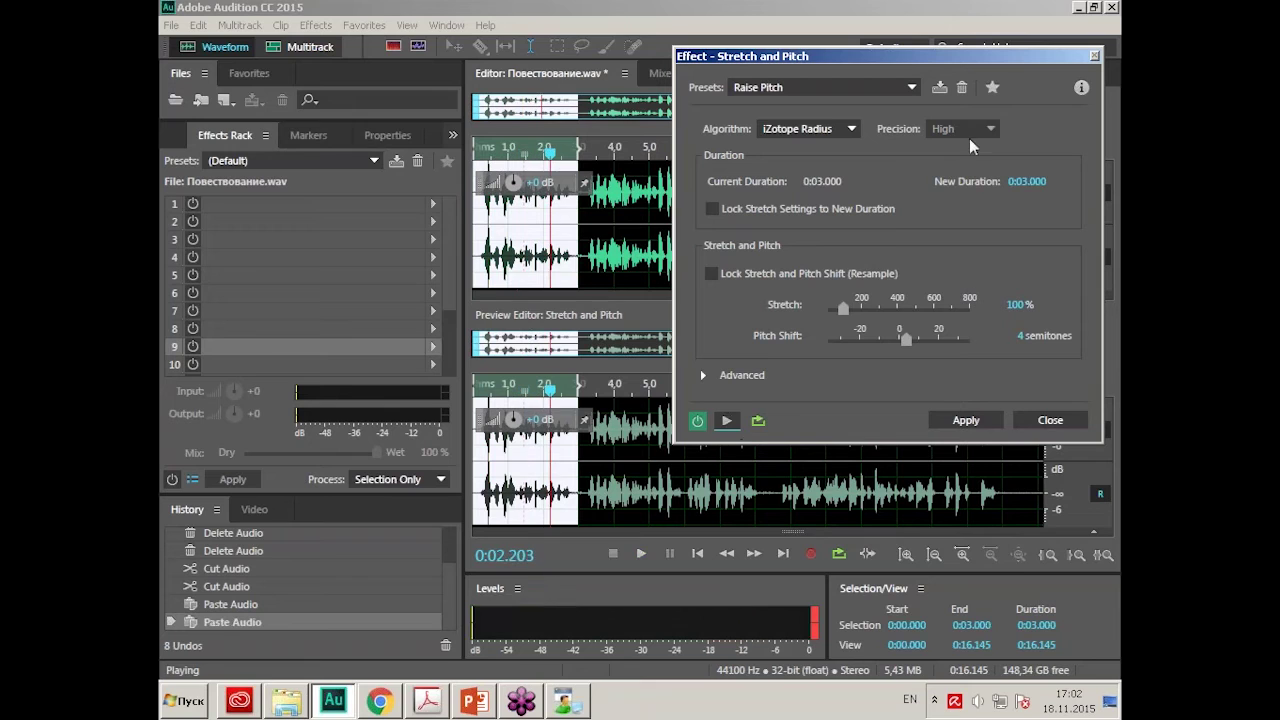
left_click(1107, 160)
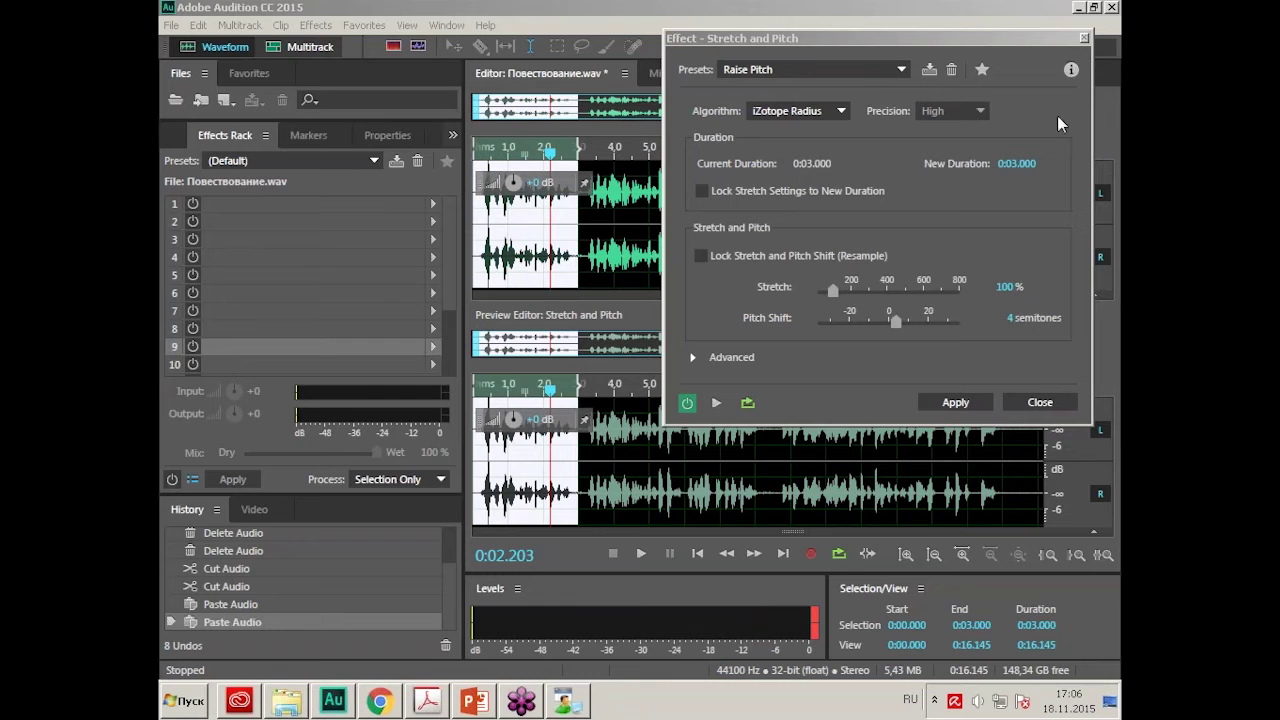
left_click(1050, 404)
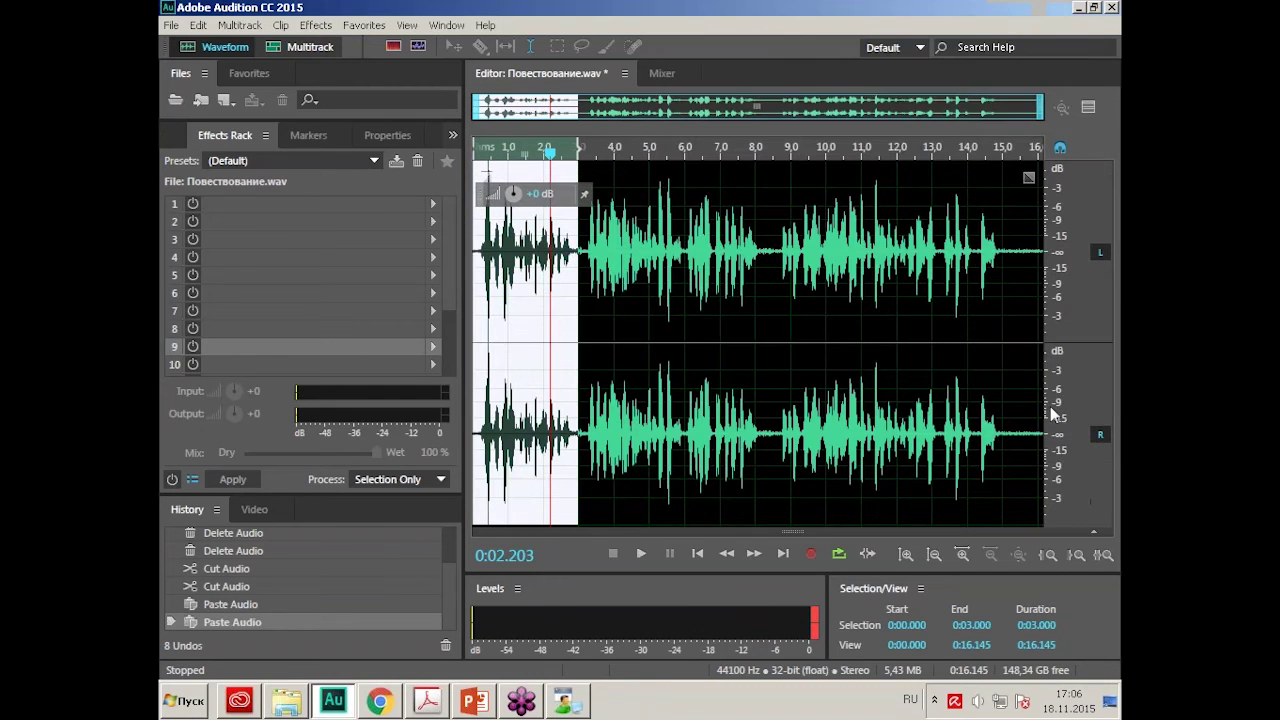
Switch the editor to Guitar.wav and undo its removal and addition of the Guitar Suite effect.
left_click(625, 74)
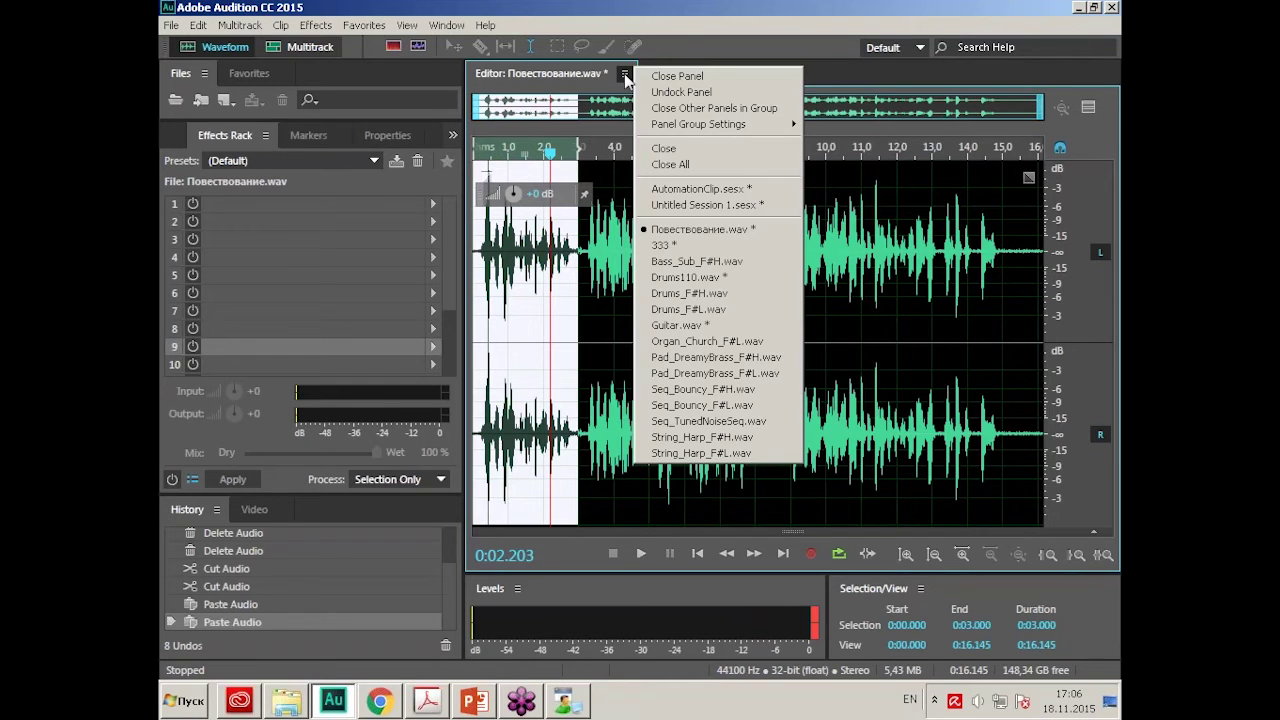
left_click(680, 325)
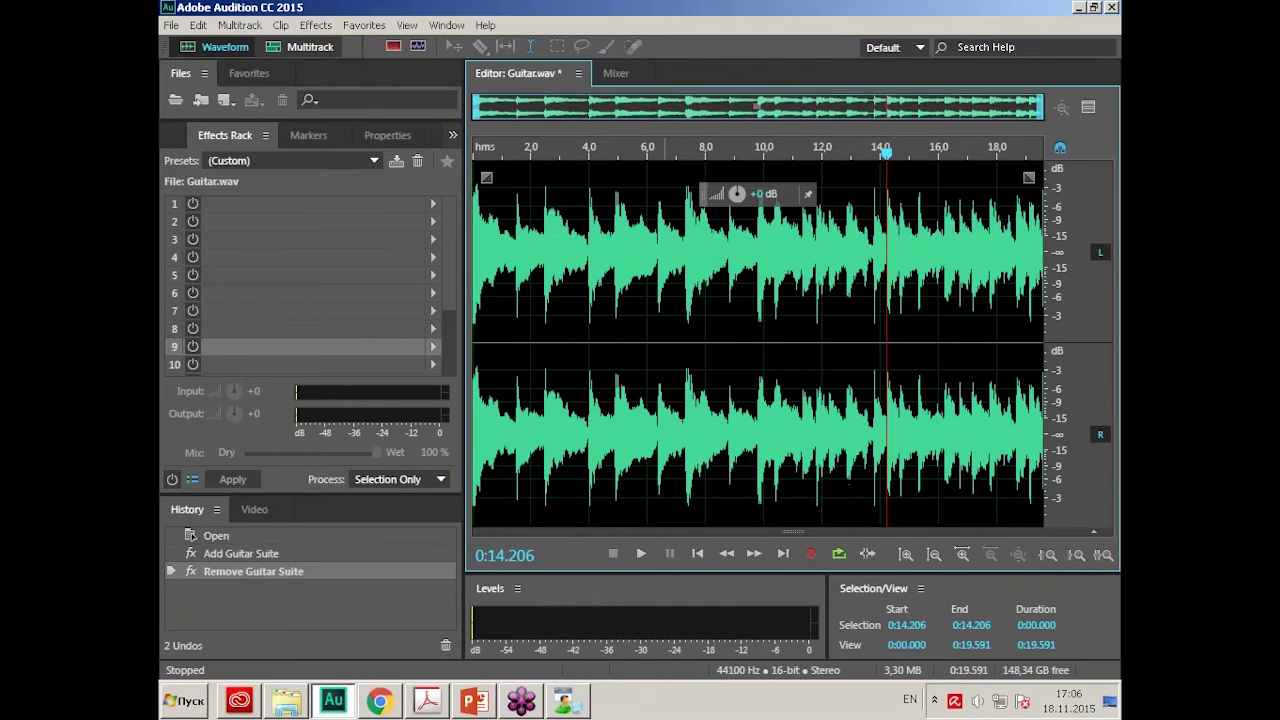
key("ctrl+z")
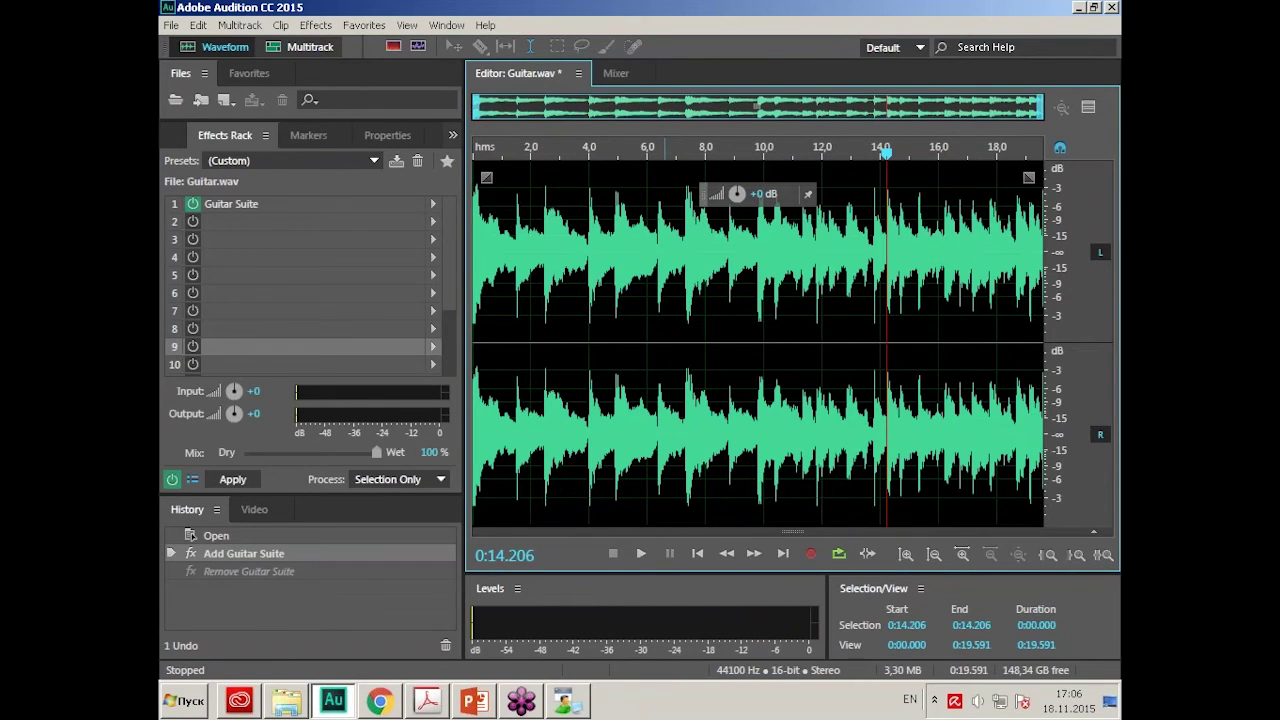
key("ctrl+z")
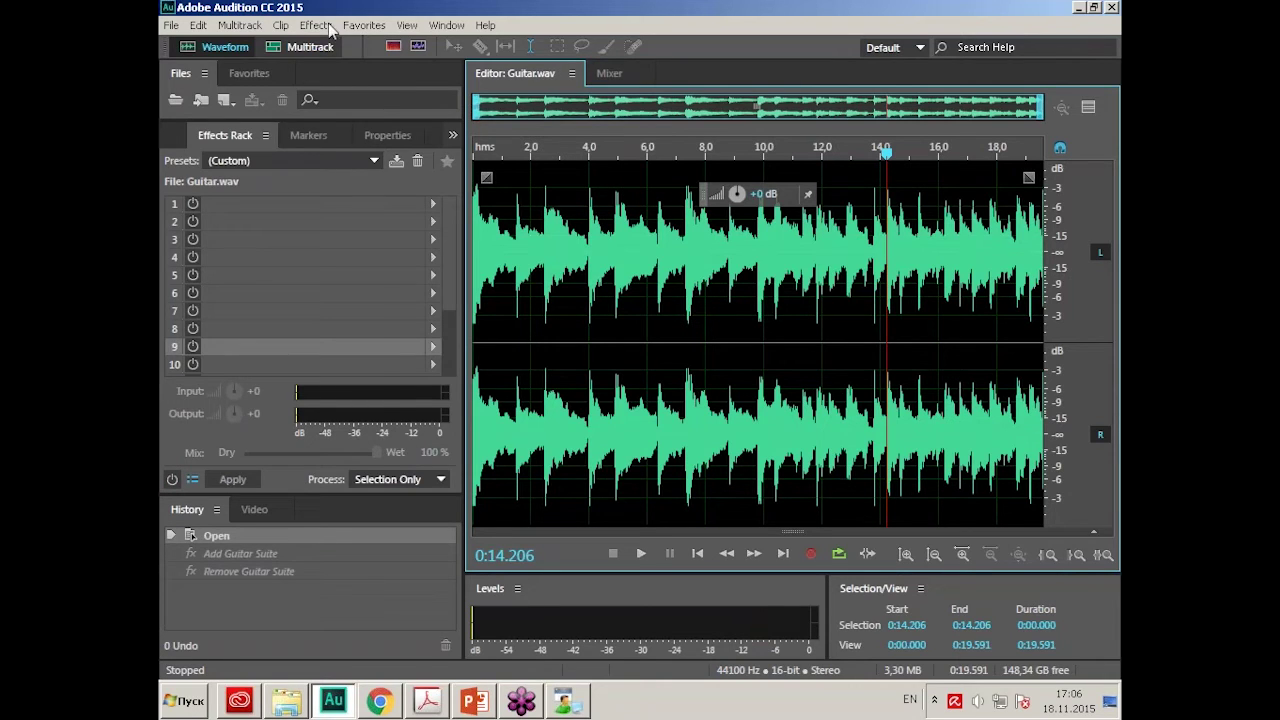
Look over the available effect categories for the guitar recording, including the Delay and Echo effects.
left_click(328, 27)
mouse_move(325, 231)
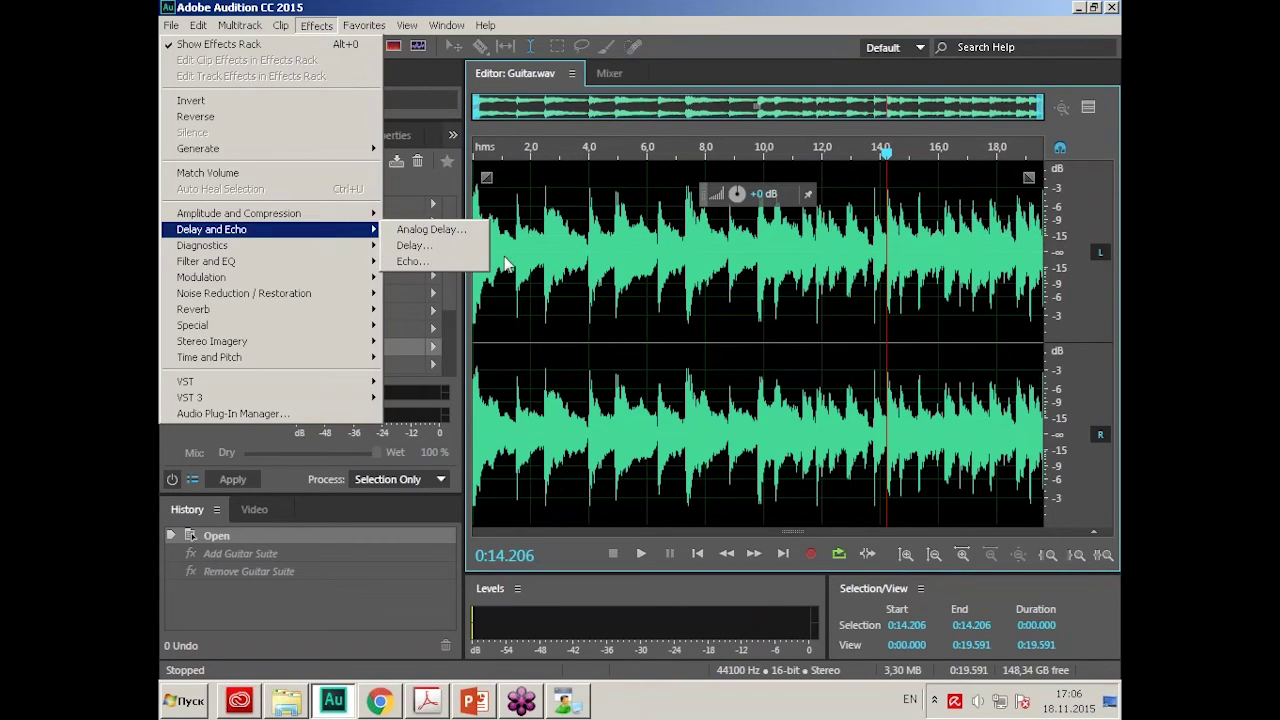
left_click(575, 258)
key("alt+shift")
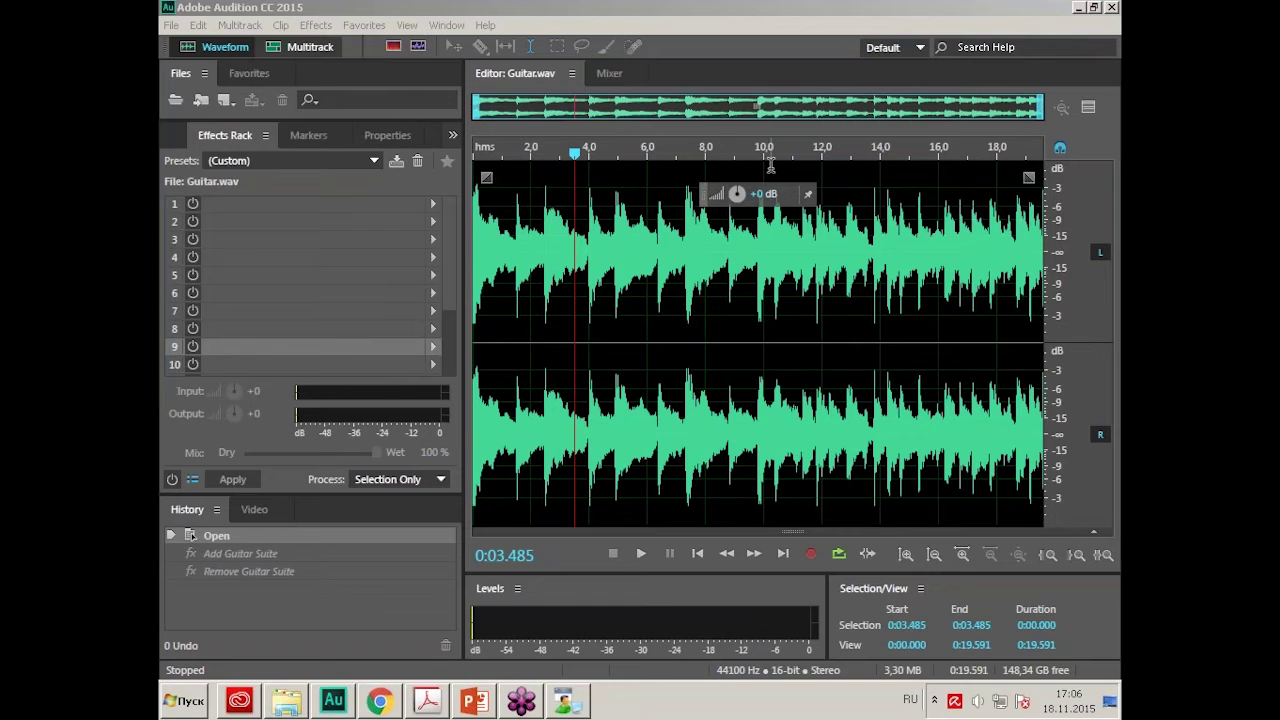
left_click(326, 28)
key("alt+shift")
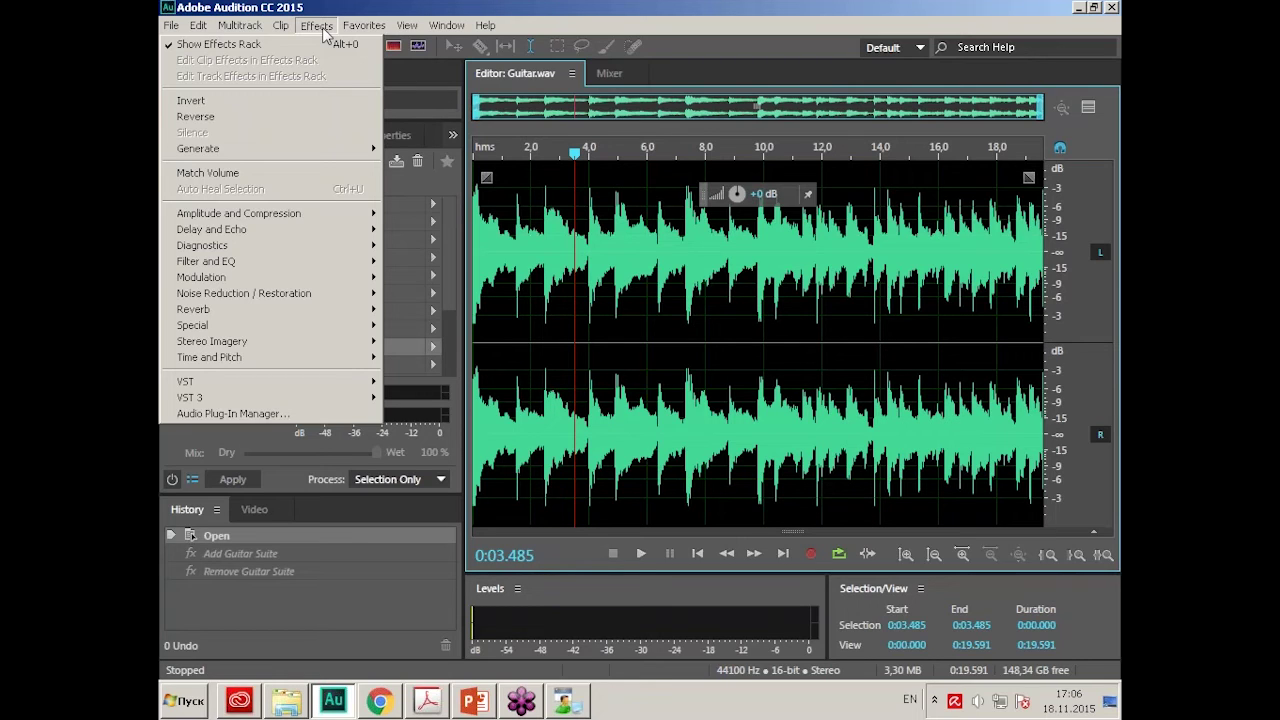
left_click(323, 28)
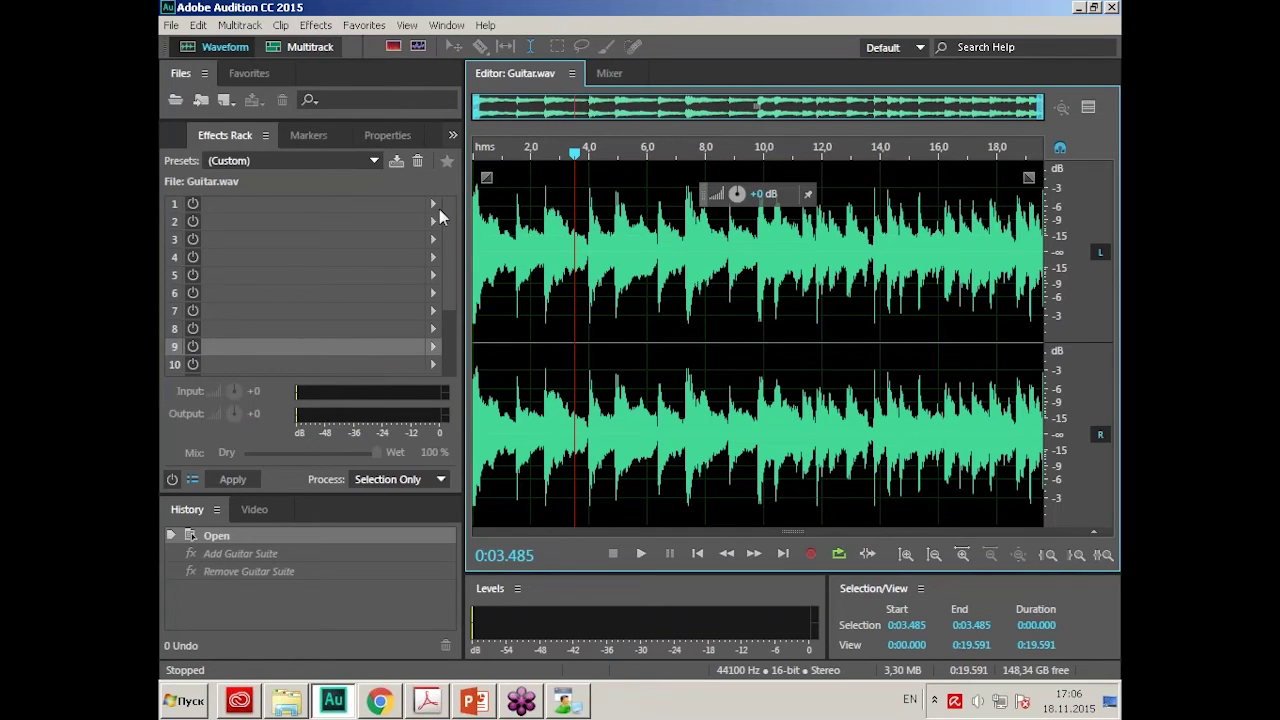
Locate the Effects Rack among the available windows and look through its effect slots.
left_click(234, 140)
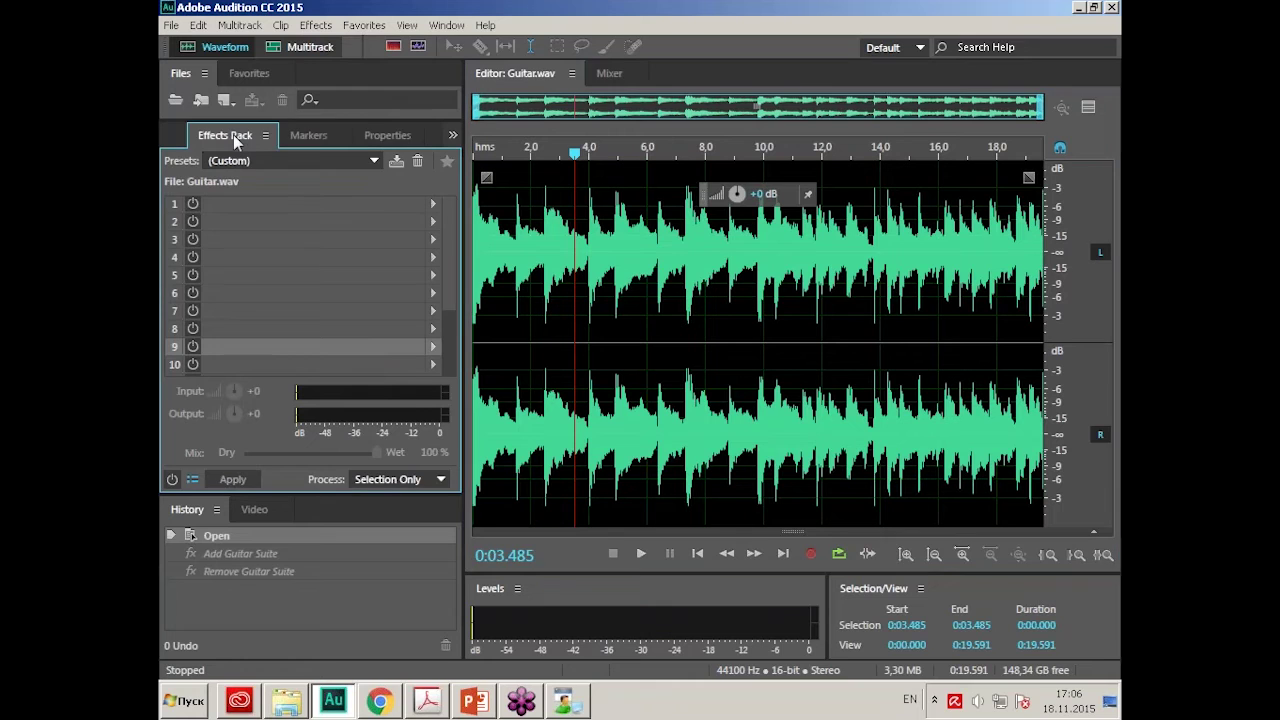
left_click(446, 27)
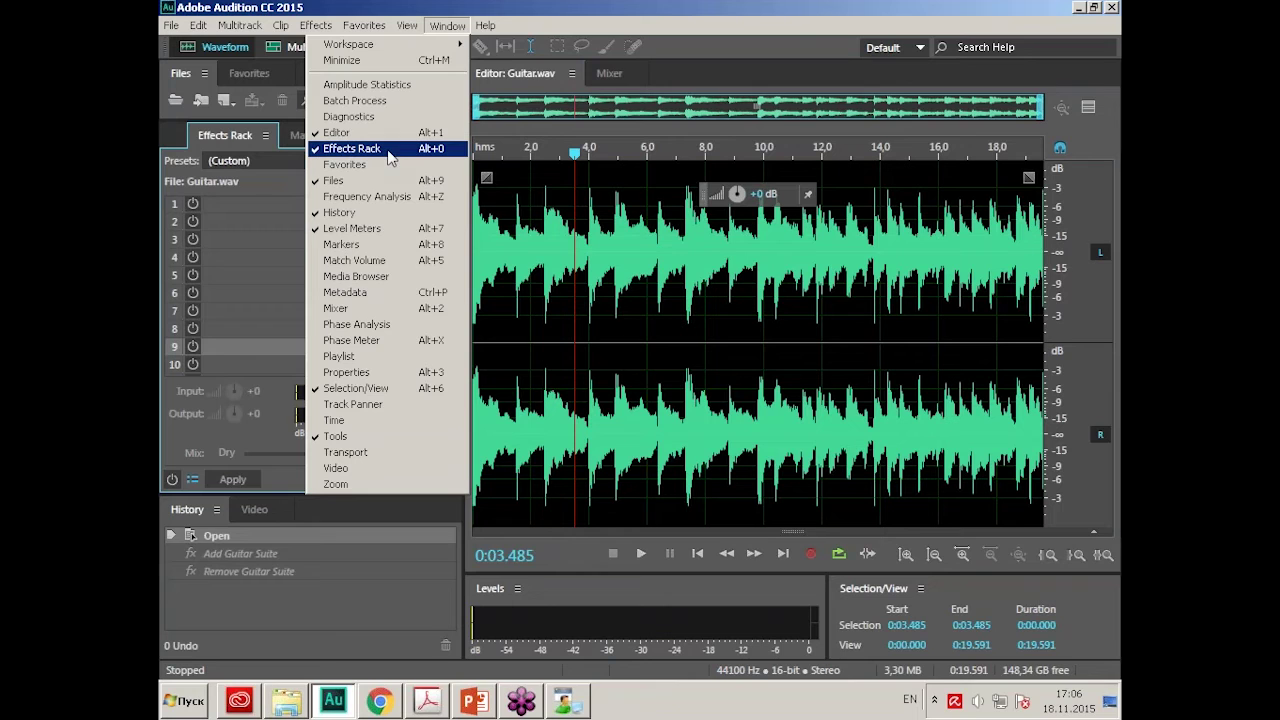
left_click(447, 26)
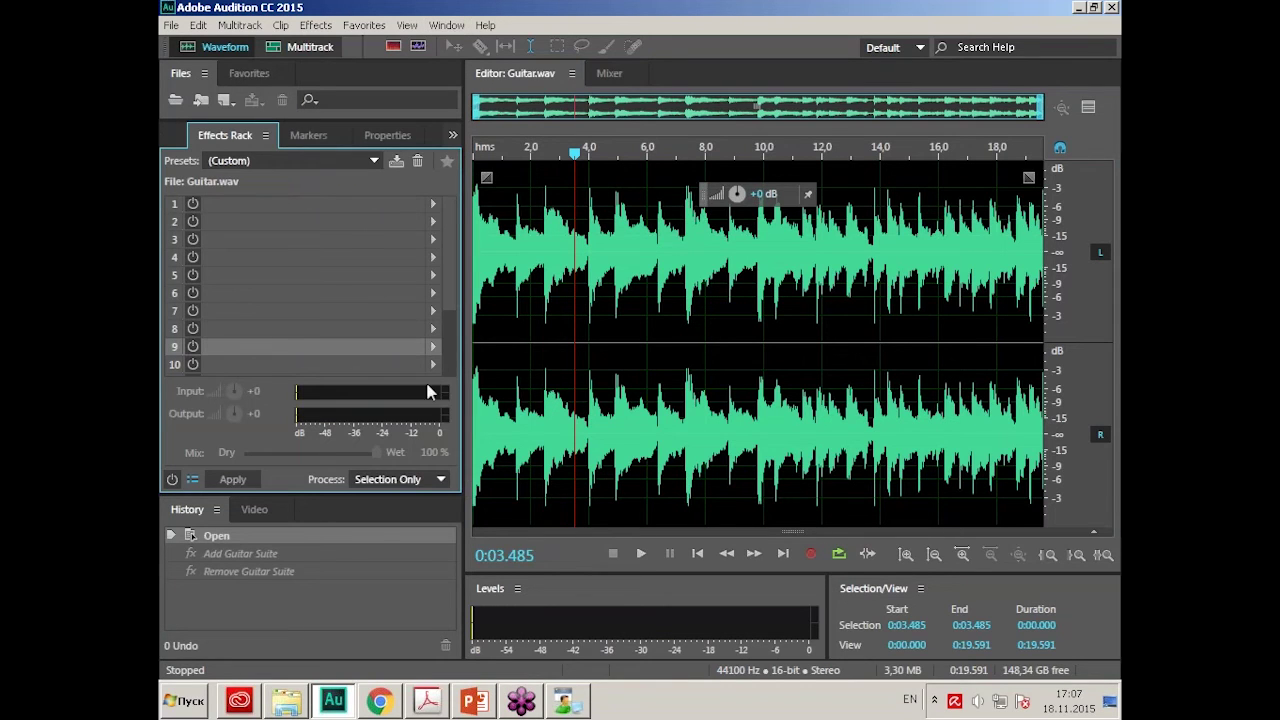
left_click_drag(448, 282, 438, 352)
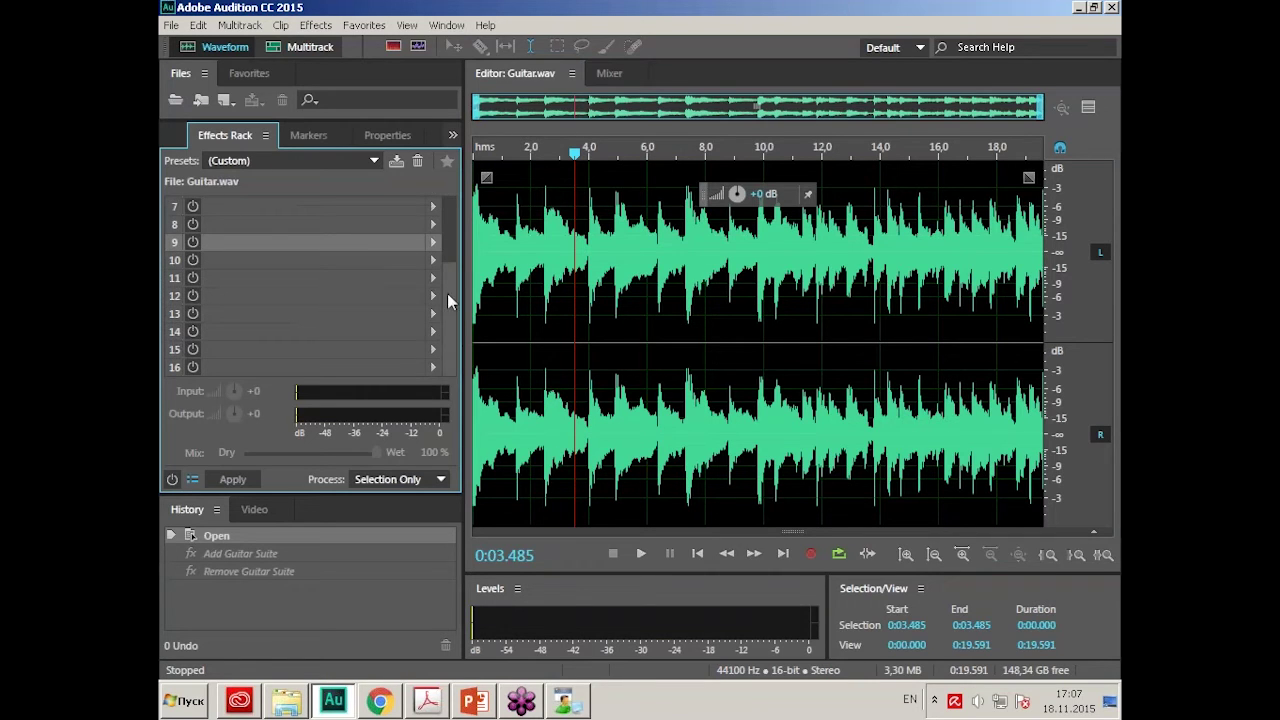
left_click_drag(448, 296, 448, 243)
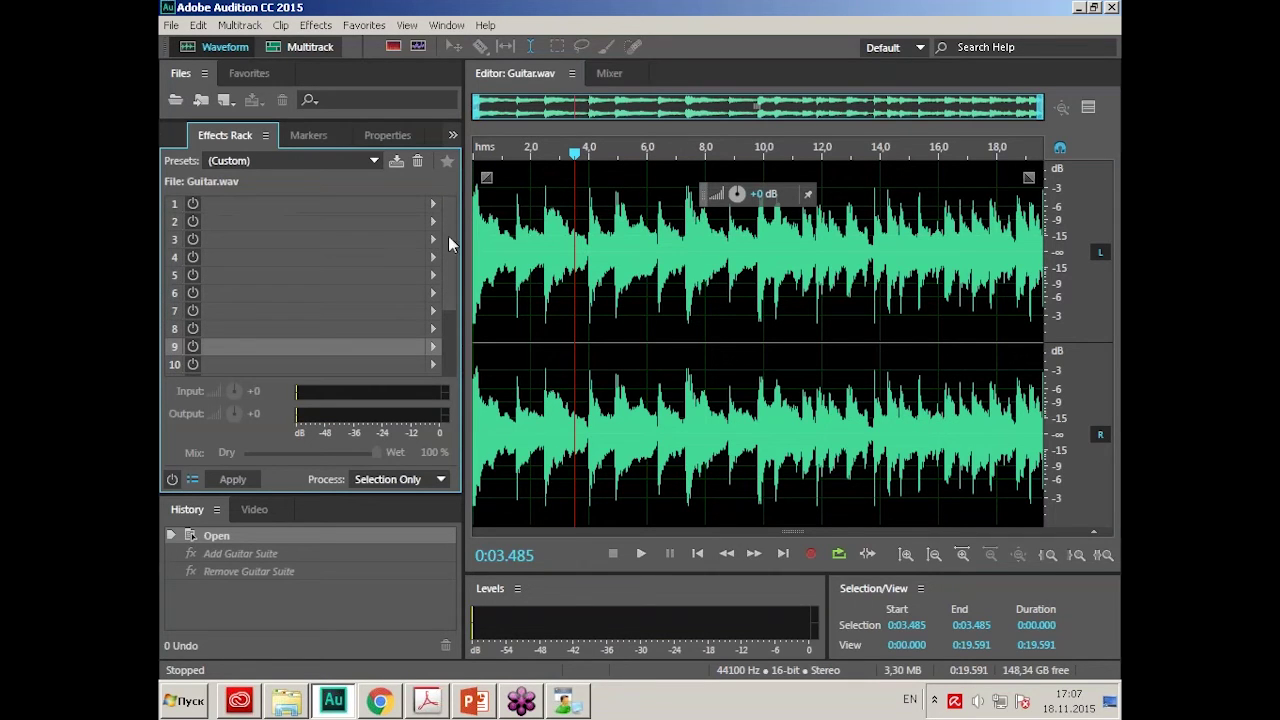
Return the playhead to the start of Guitar.wav and add the Special effect Guitar Suite to rack slot 1.
left_click(572, 73)
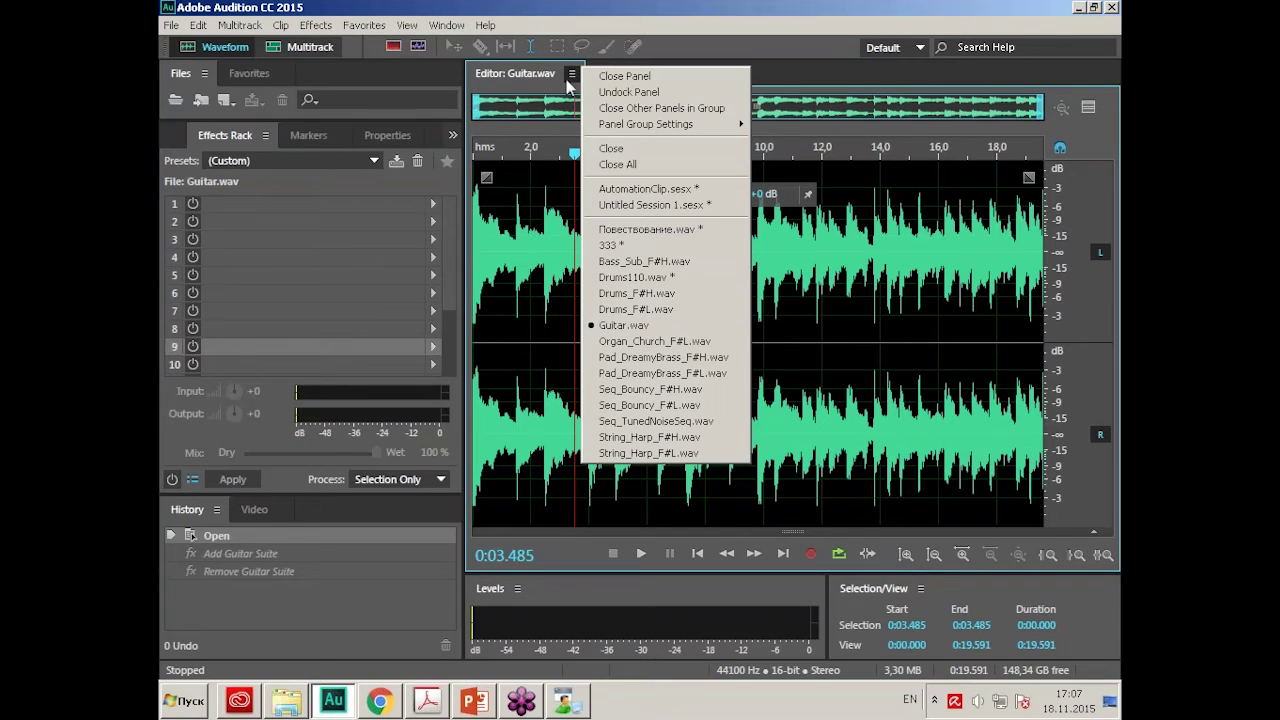
left_click(535, 203)
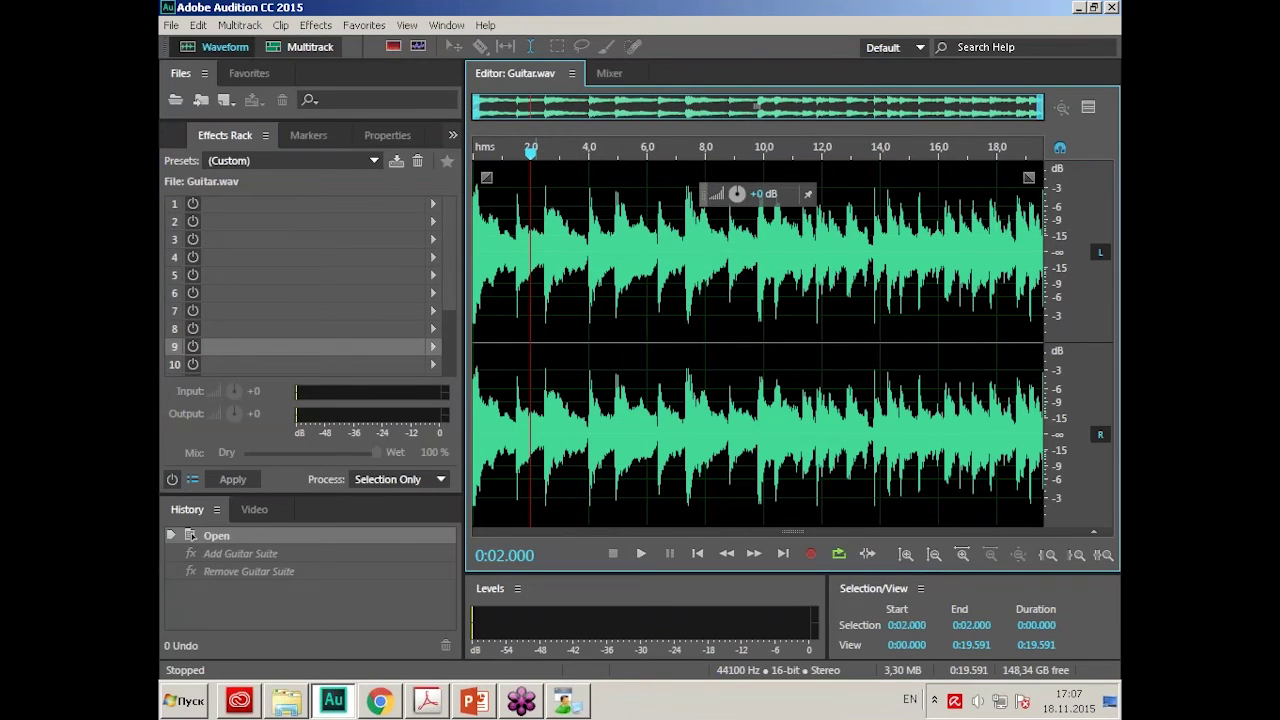
key("Home")
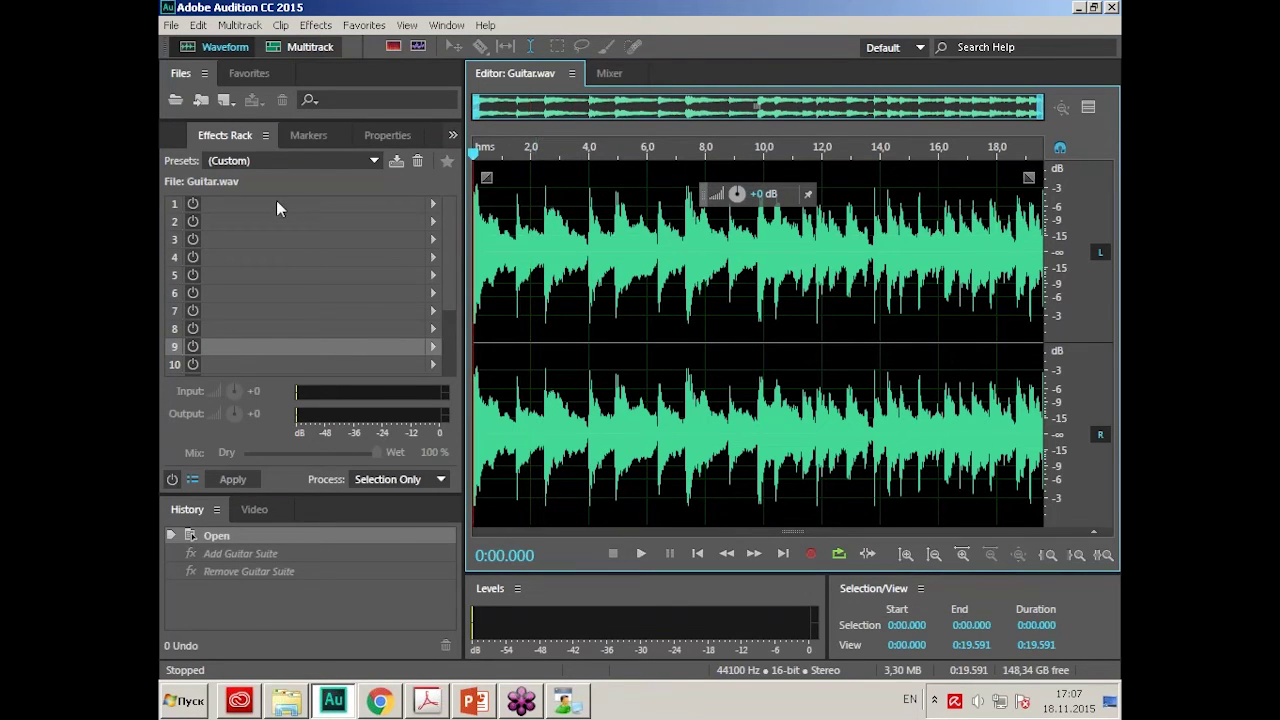
left_click(278, 205)
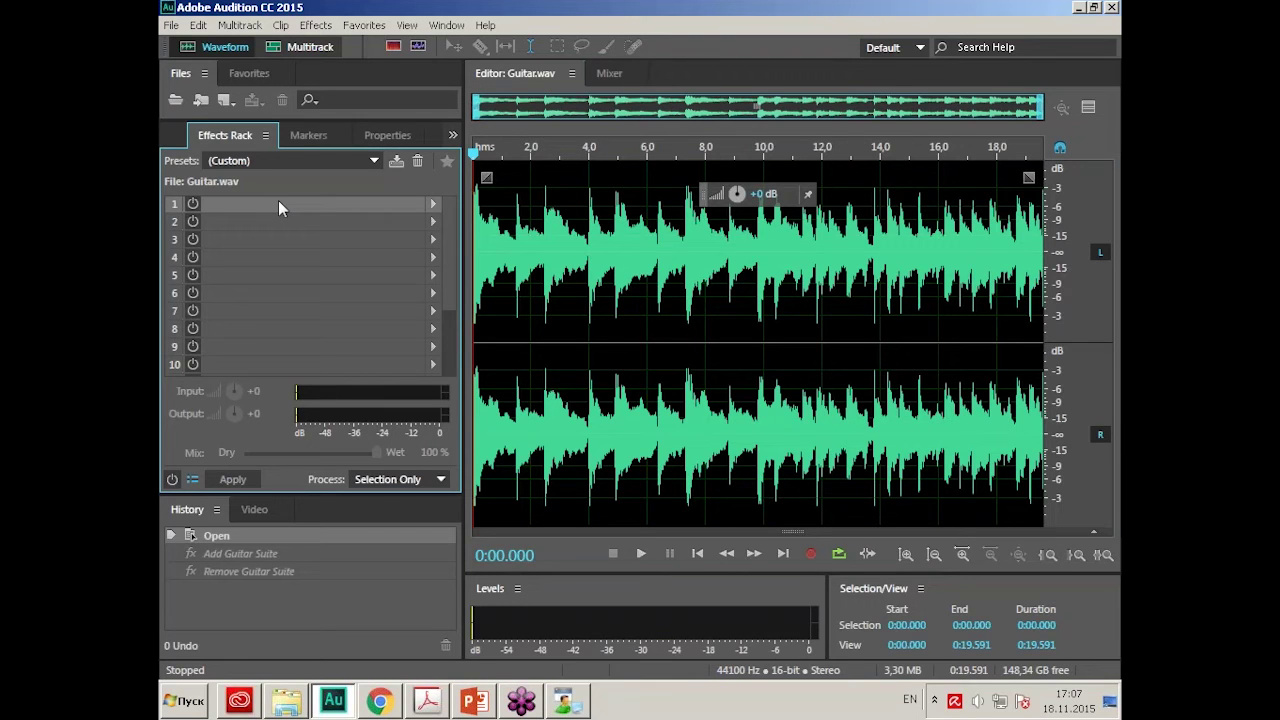
left_click(432, 205)
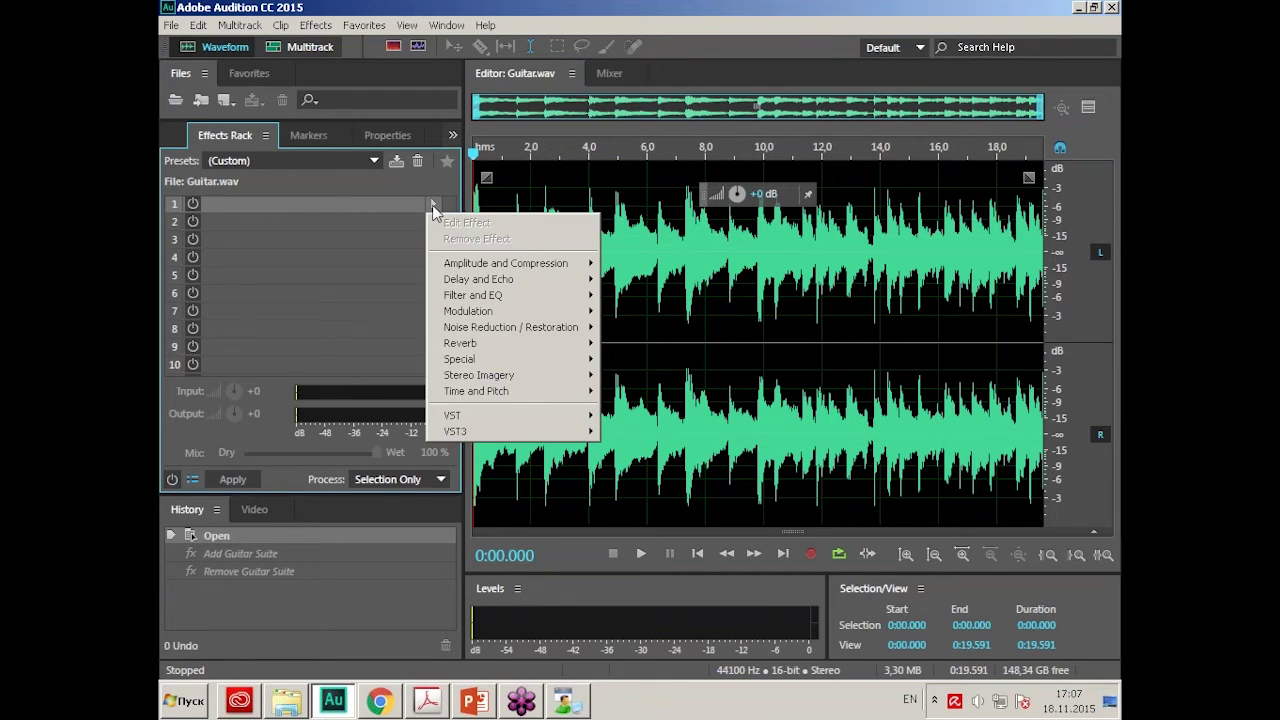
mouse_move(526, 366)
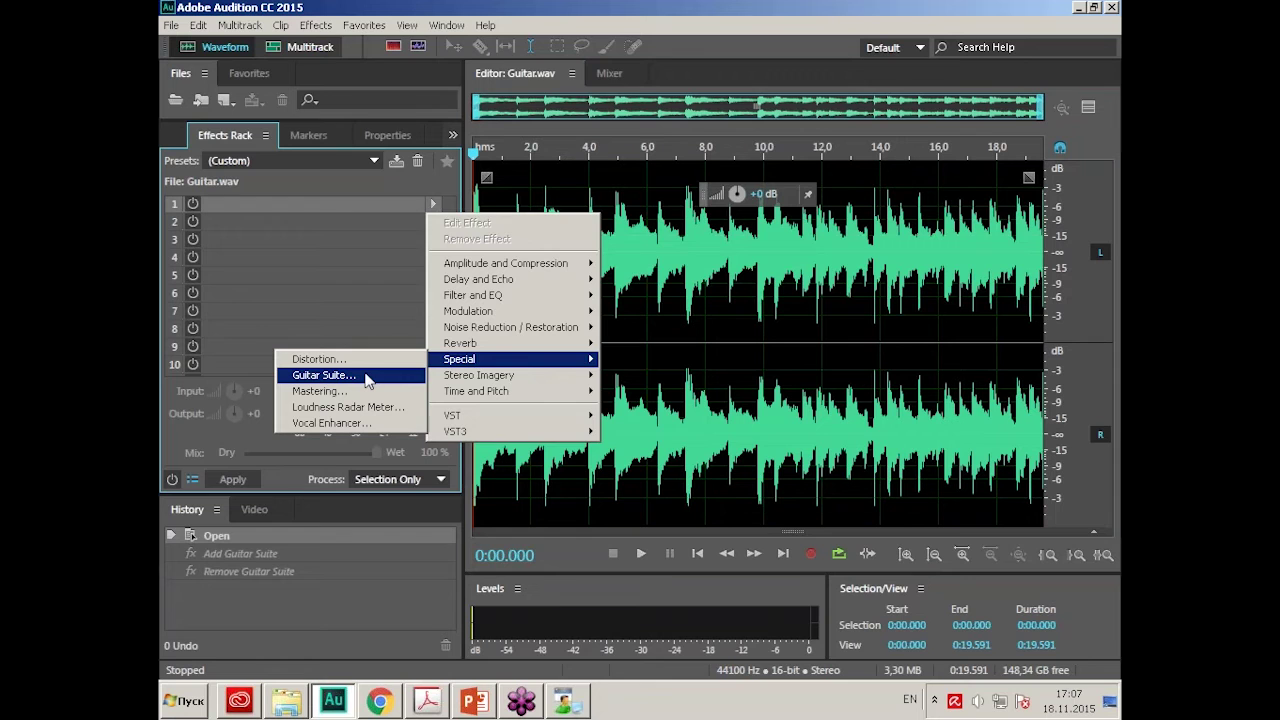
left_click(324, 375)
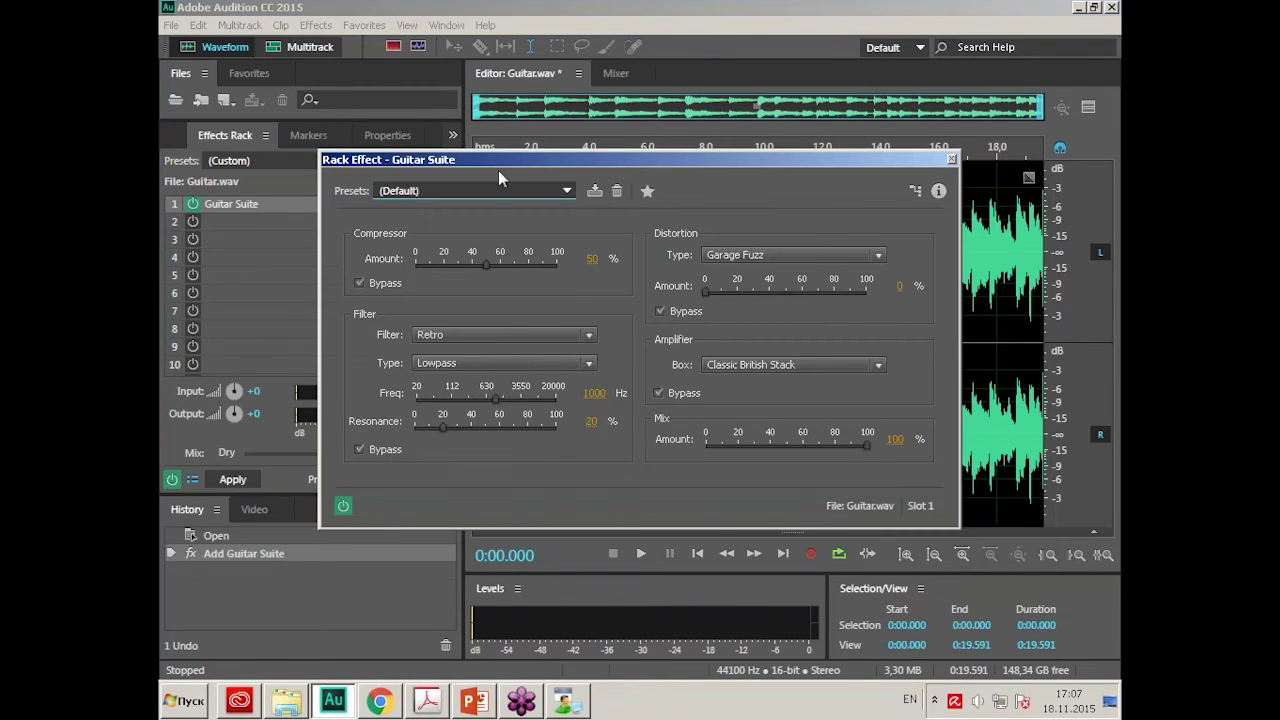
left_click_drag(504, 164, 812, 59)
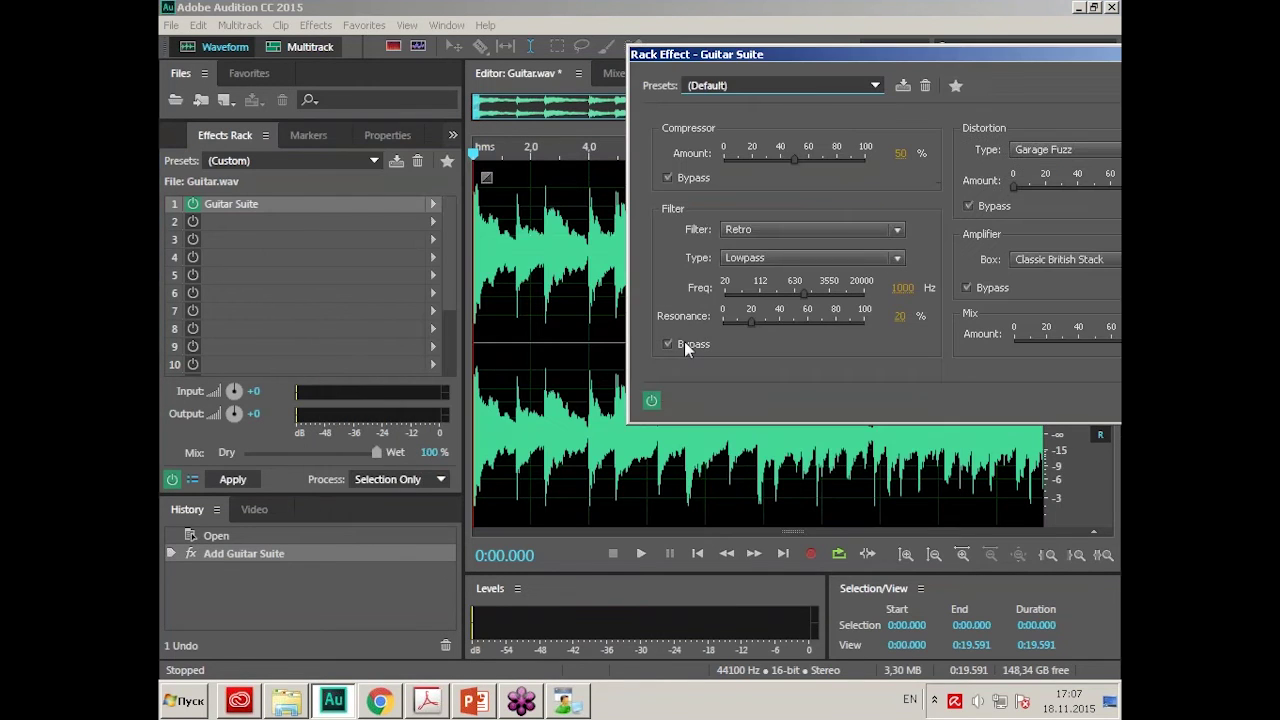
Play the guitar recording with Guitar Suite switched off, then switch the effect back on during playback to compare.
left_click(651, 401)
left_click(640, 552)
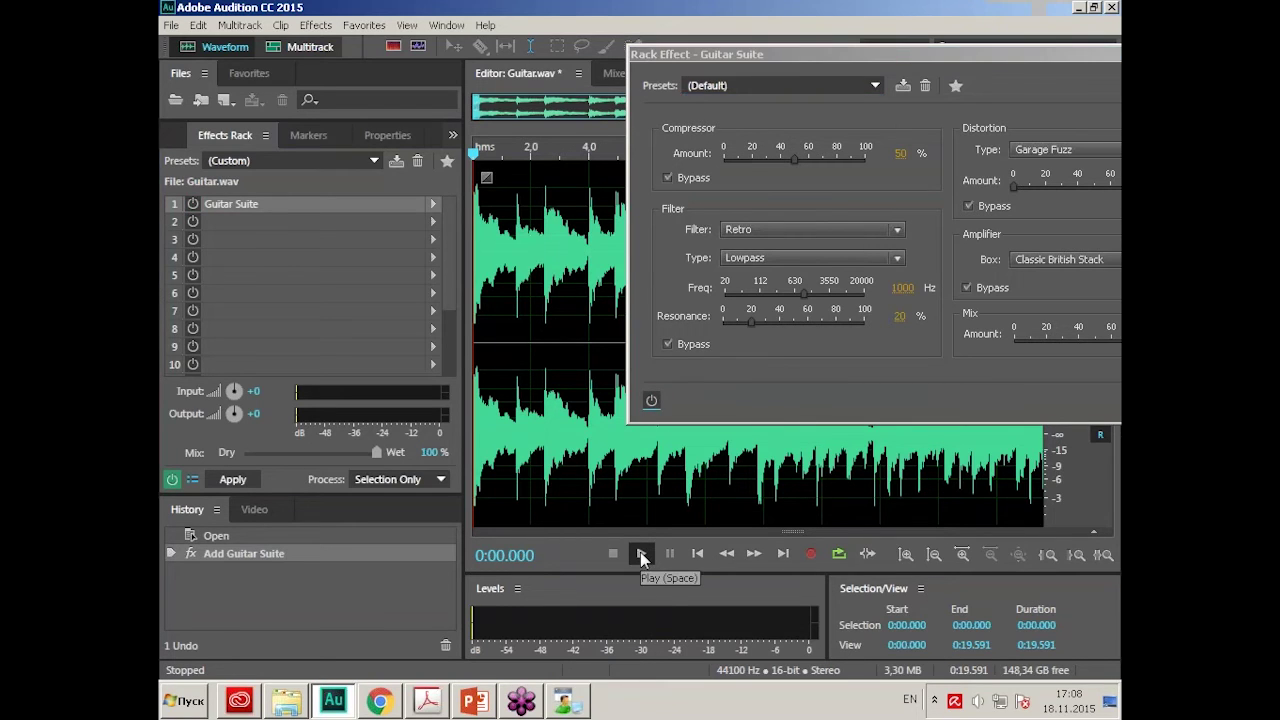
left_click(978, 701)
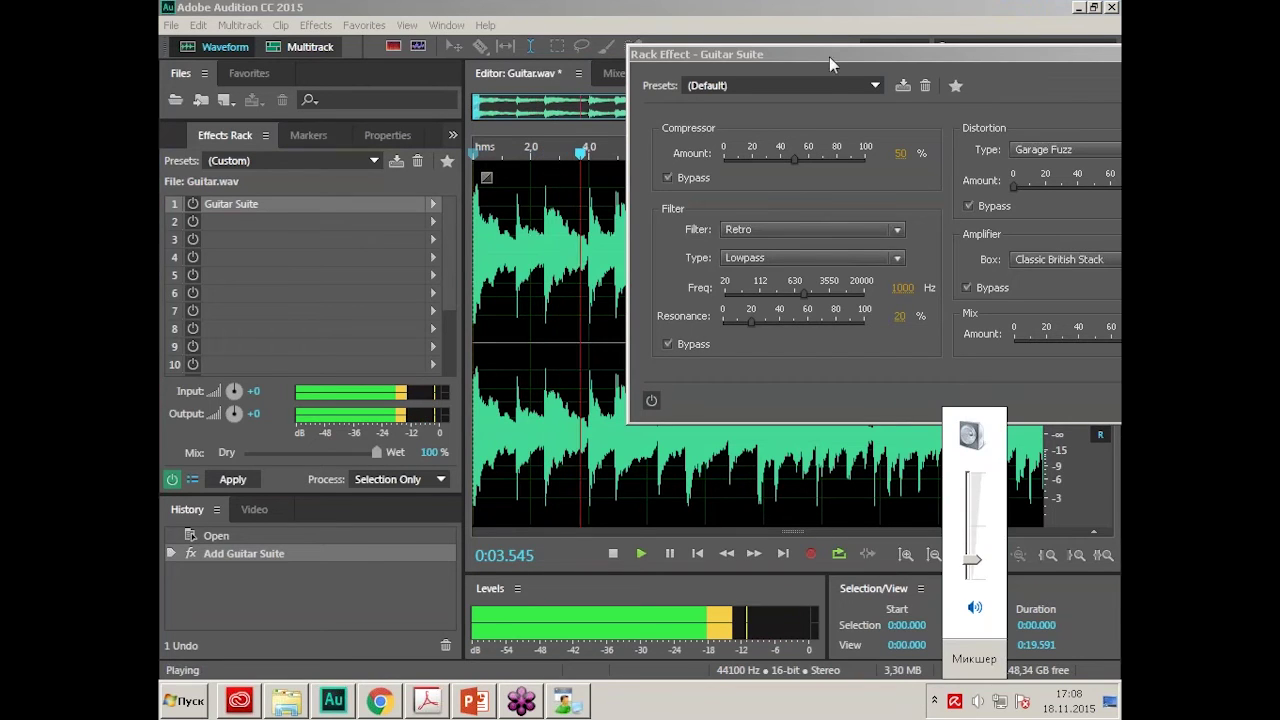
left_click_drag(829, 56, 761, 43)
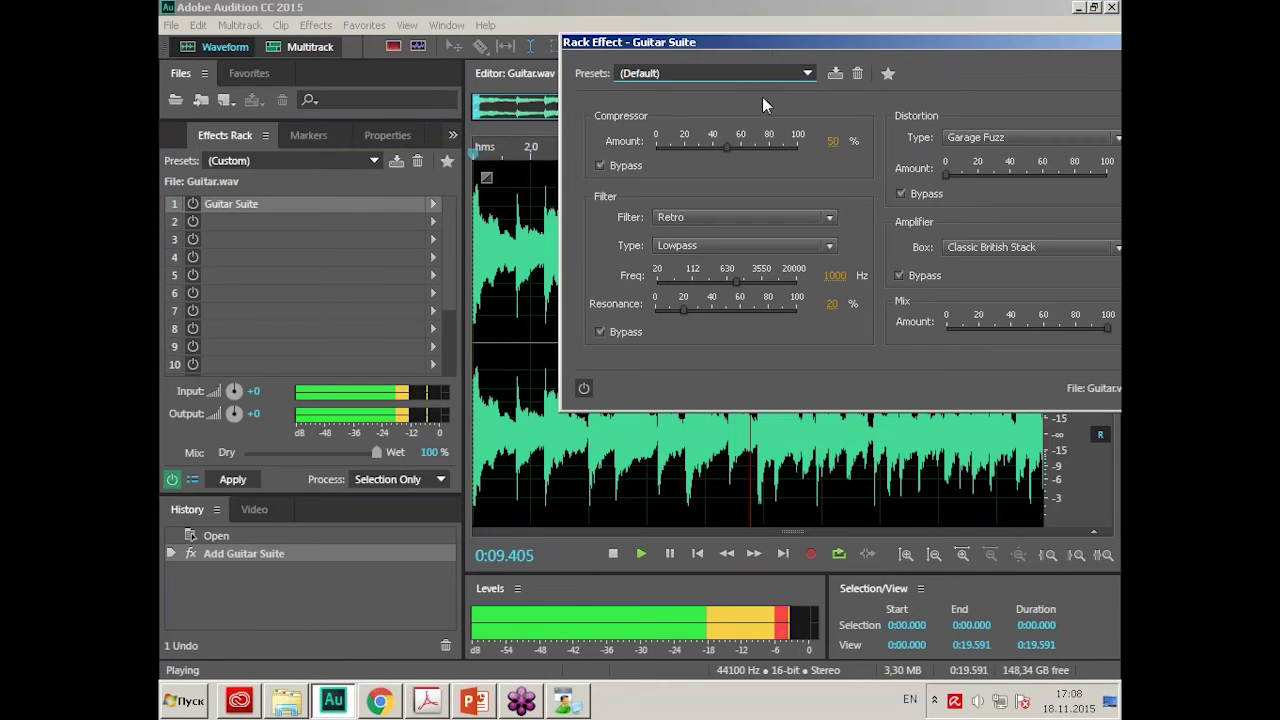
left_click(585, 388)
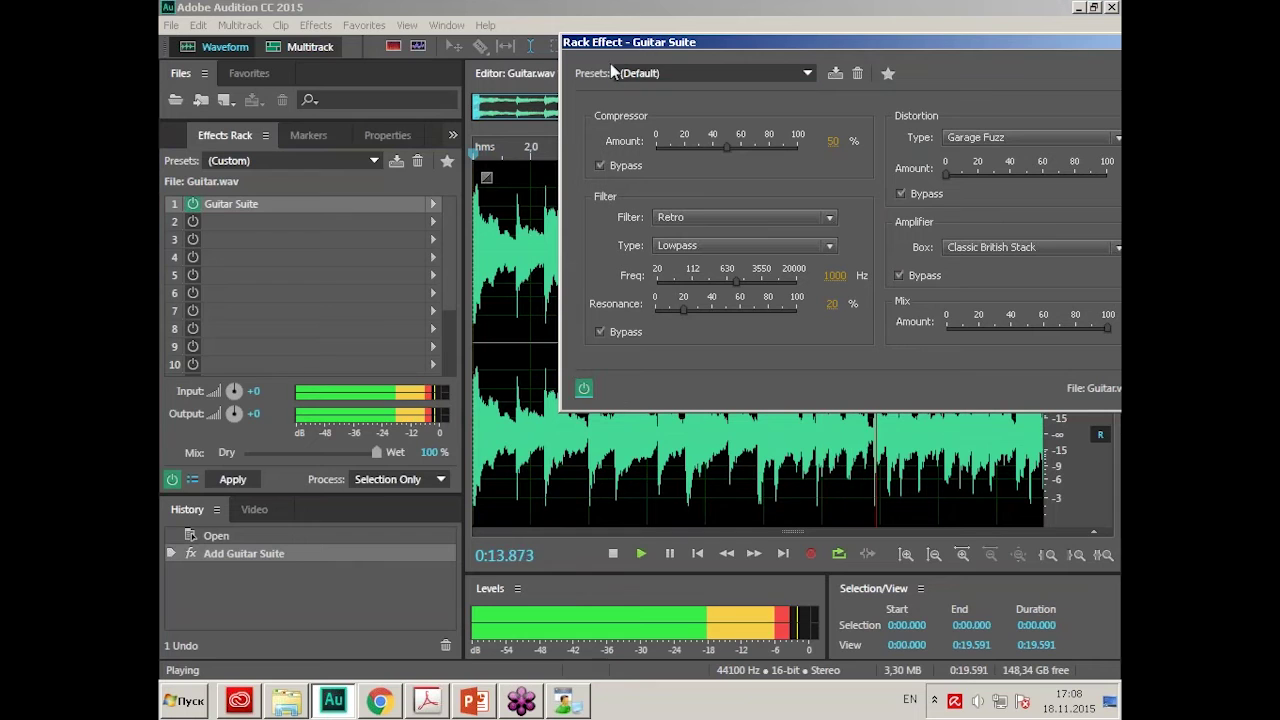
Apply the Big And Dumb preset to Guitar Suite and lower the system playback volume.
left_click(730, 75)
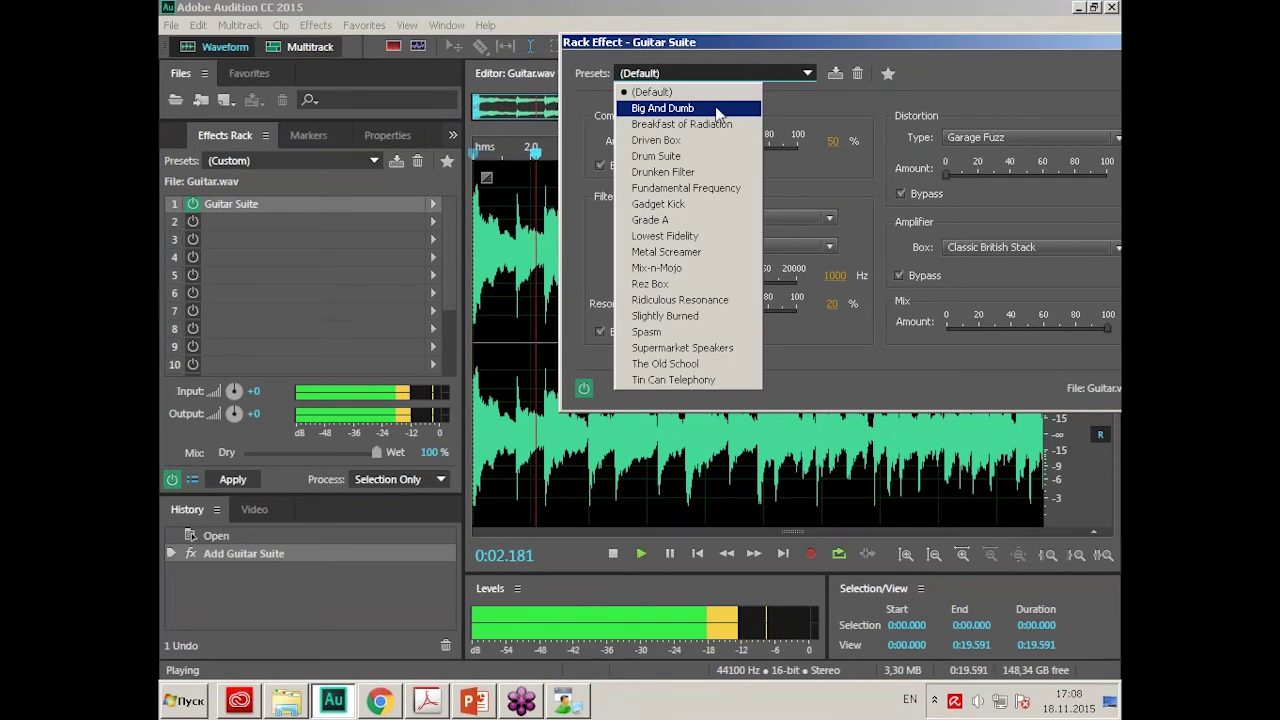
left_click(716, 108)
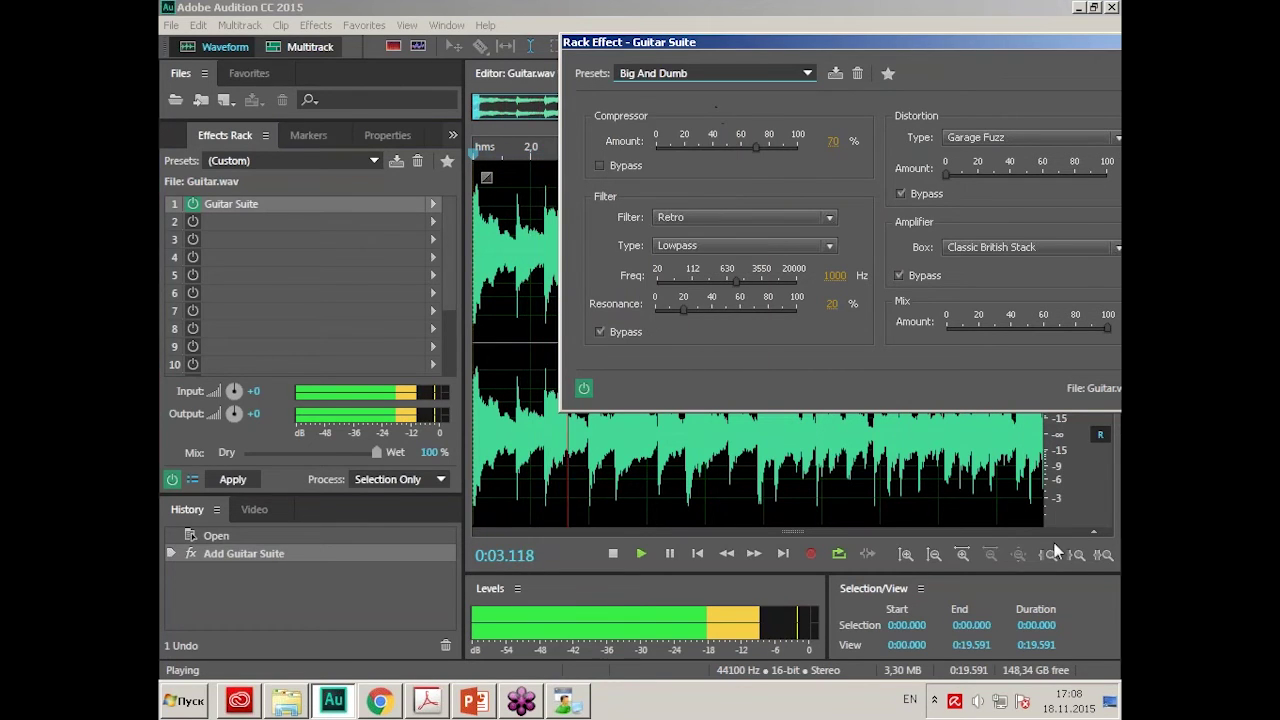
left_click(978, 700)
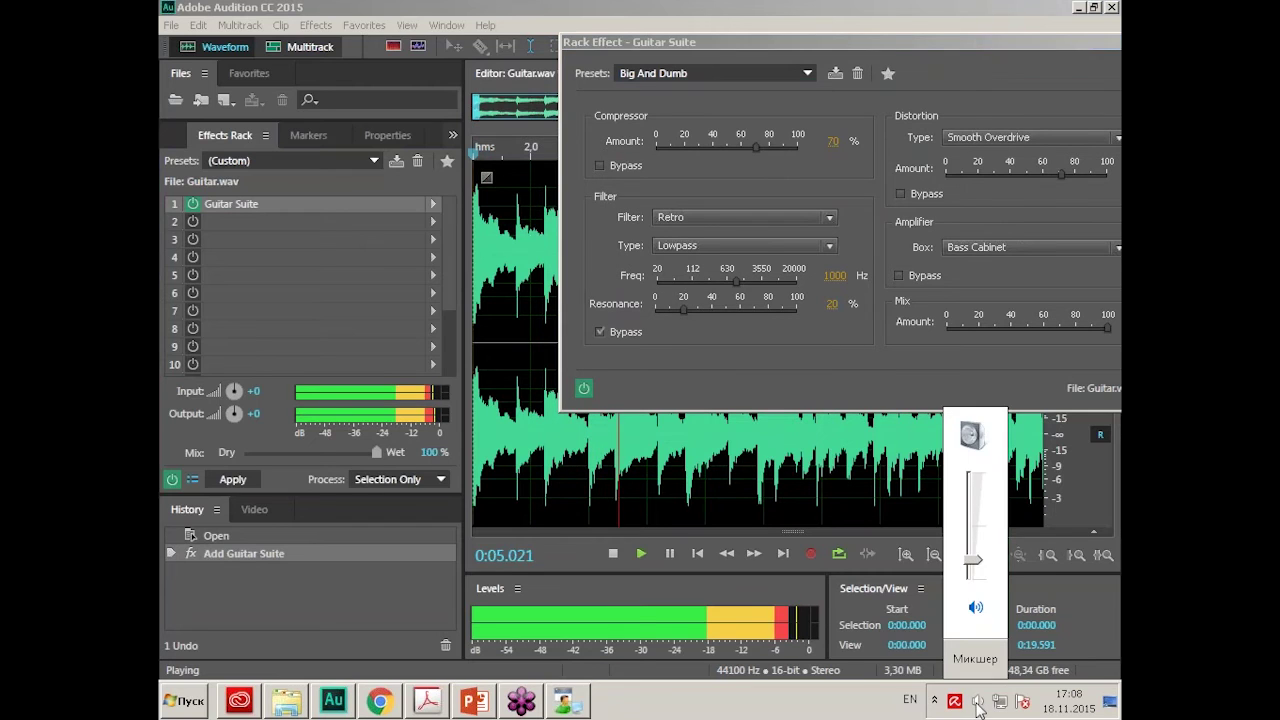
left_click(855, 715)
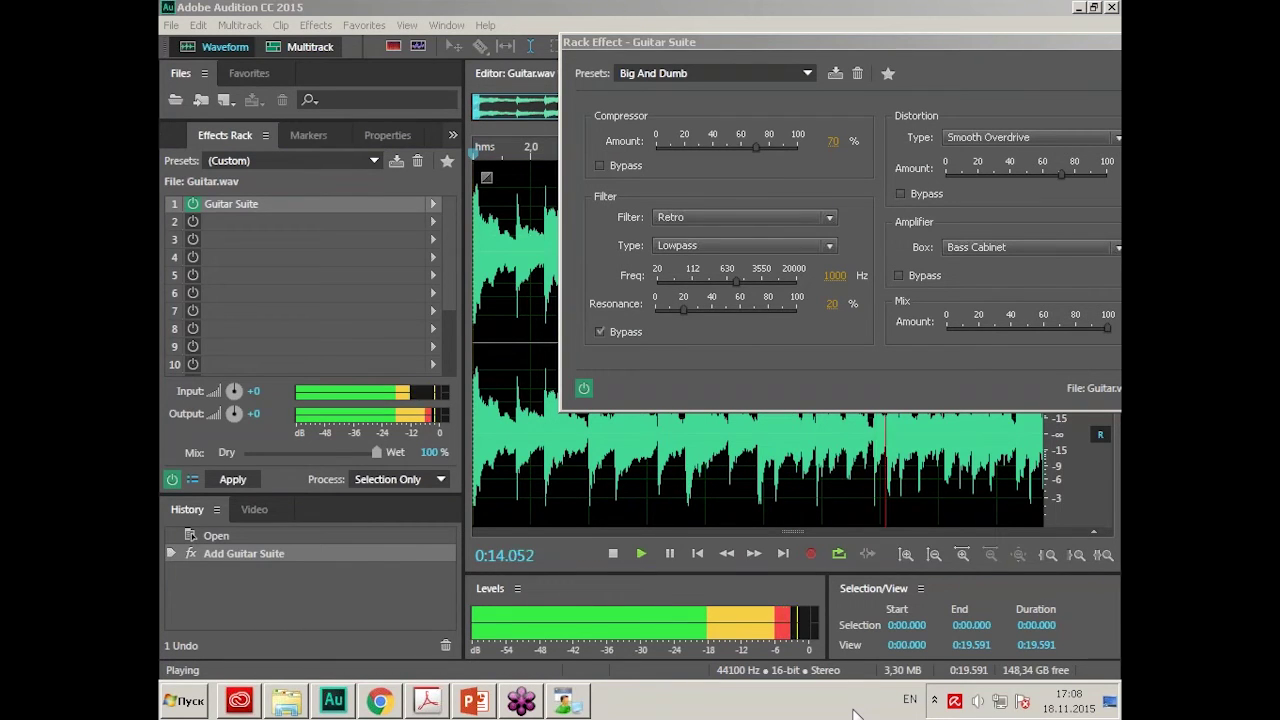
left_click(978, 702)
left_click_drag(975, 567, 975, 573)
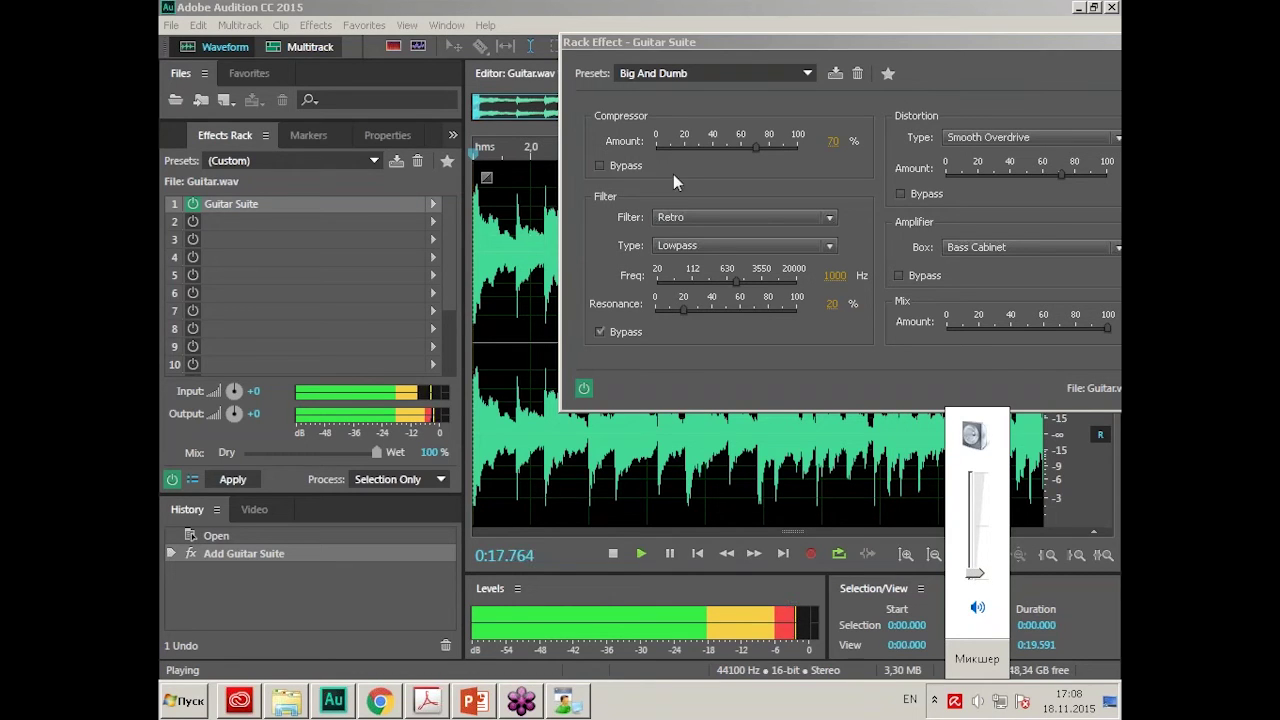
Set the Guitar Suite compressor amount to 68% and bring the whole effect window into view.
left_click(755, 147)
mouse_move(774, 148)
left_mouse_down()
mouse_move(788, 152)
mouse_move(712, 141)
mouse_move(752, 149)
left_mouse_up()
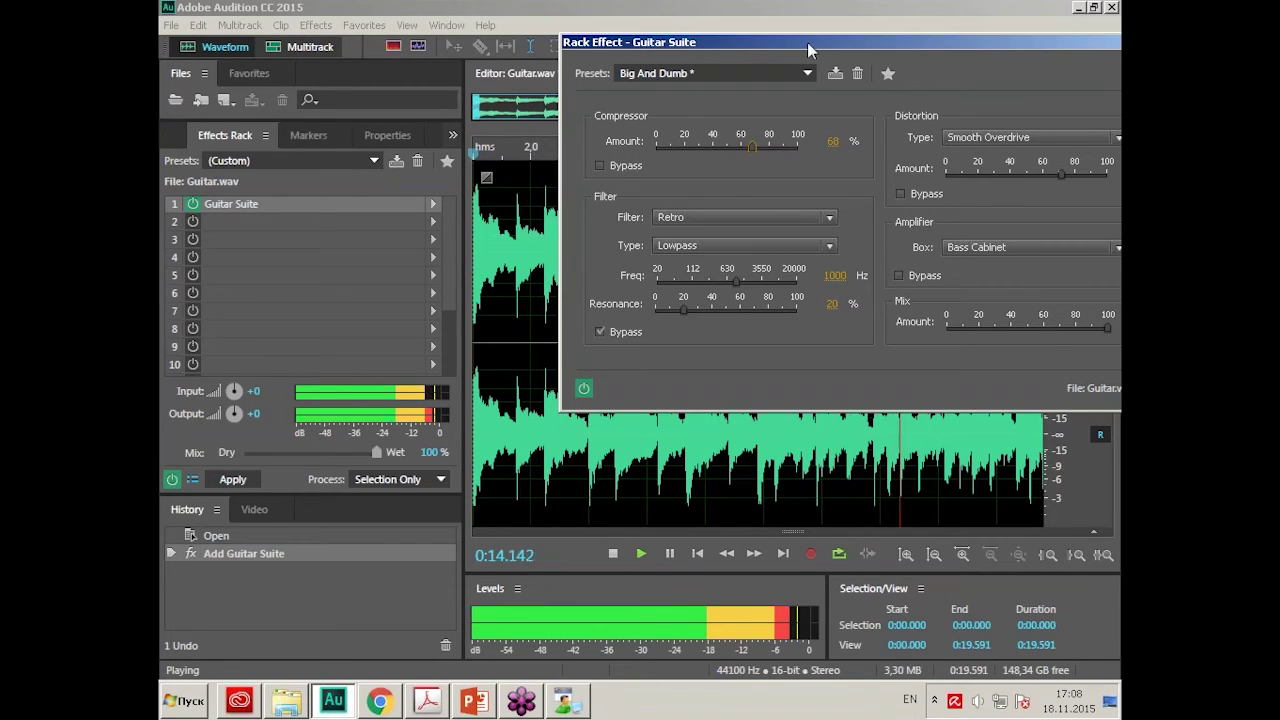
left_click_drag(808, 44, 719, 38)
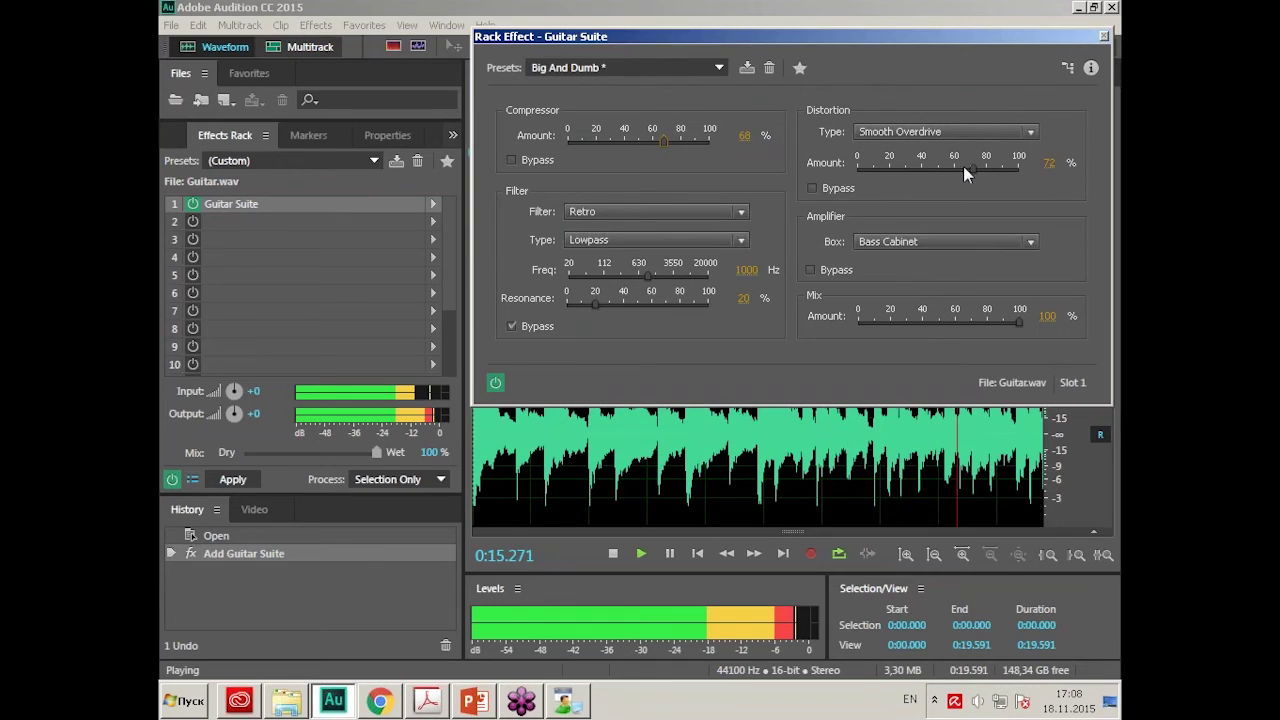
Set the distortion amount to 35%, comparing it with 67% during playback and adjusting the system volume as needed.
left_click(978, 702)
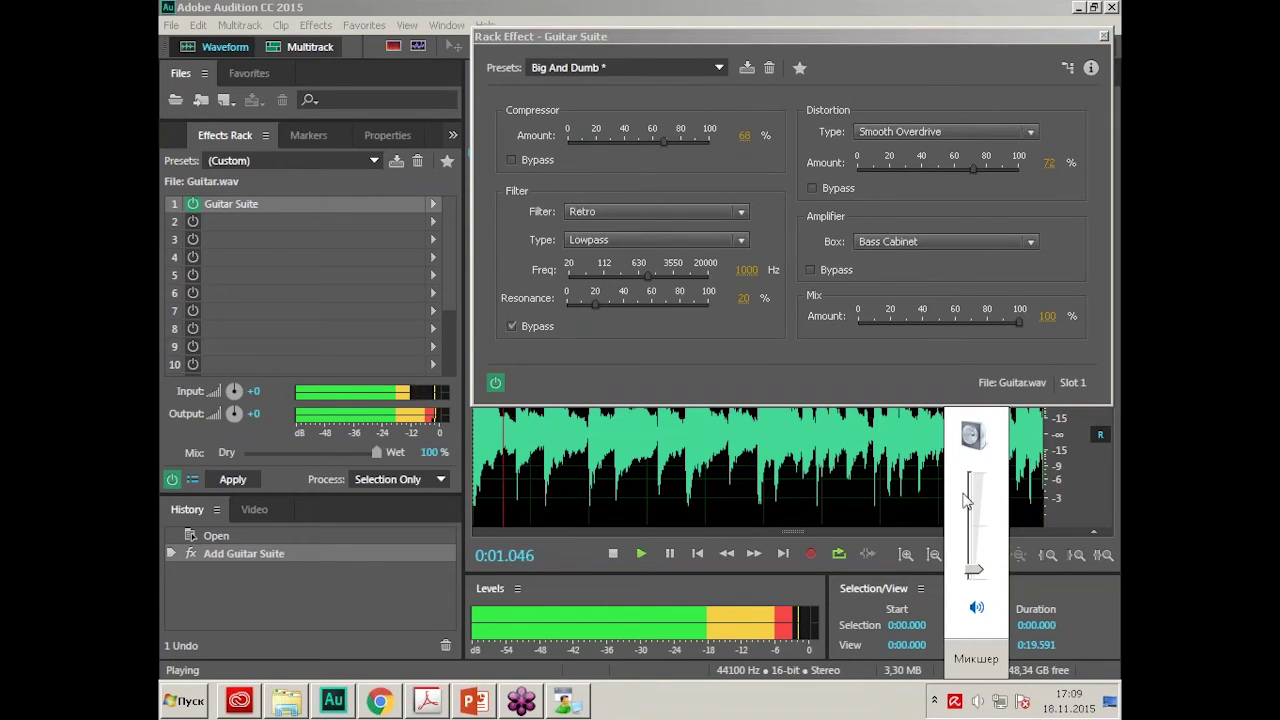
left_click(971, 170)
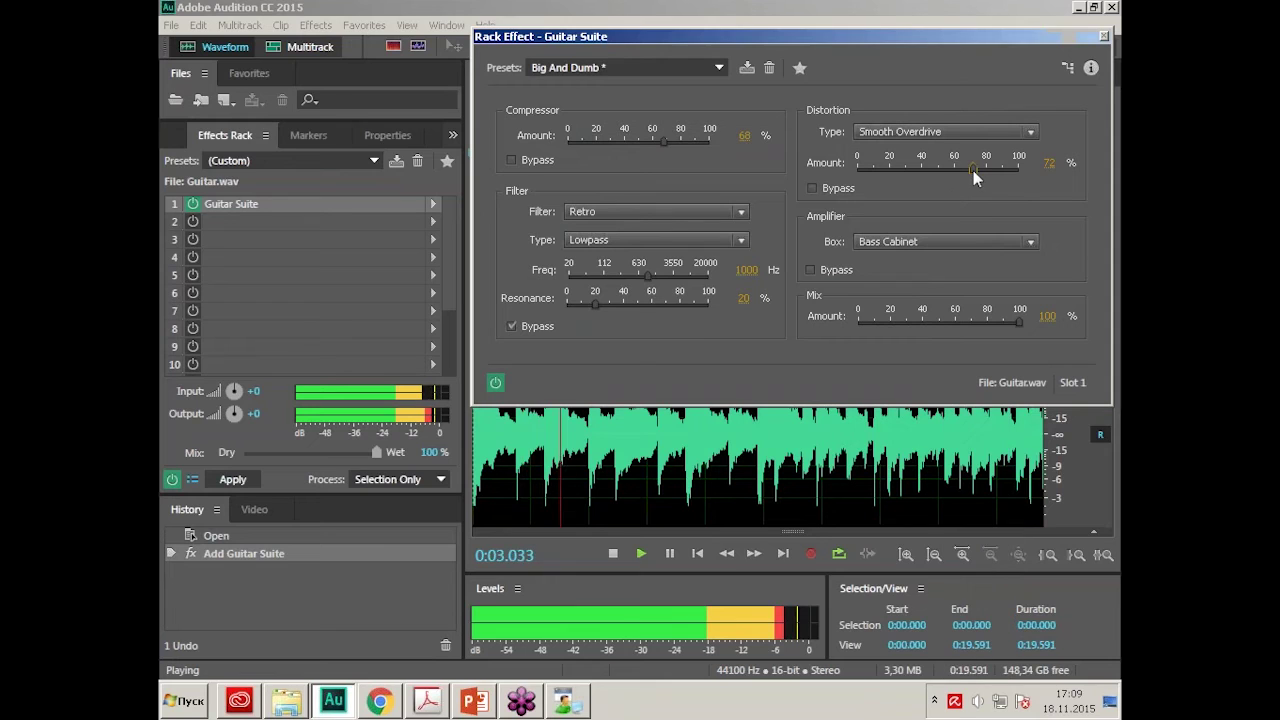
left_click_drag(922, 172, 910, 172)
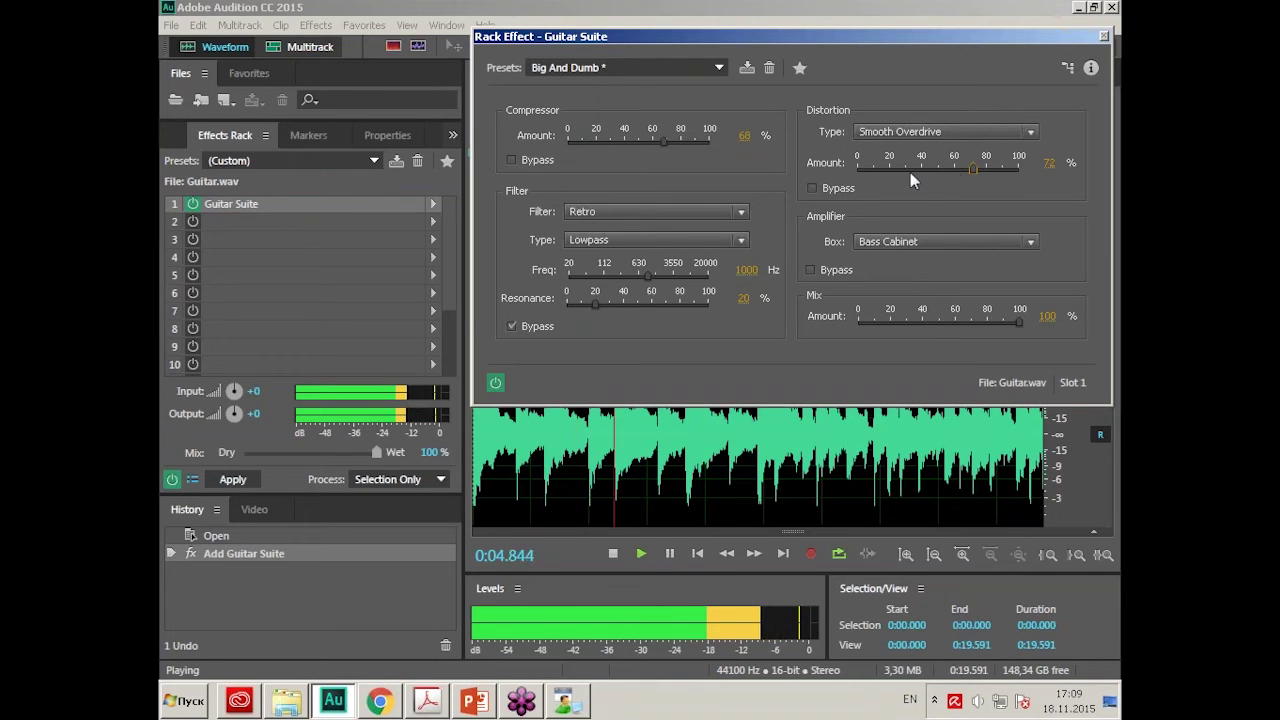
left_click(977, 702)
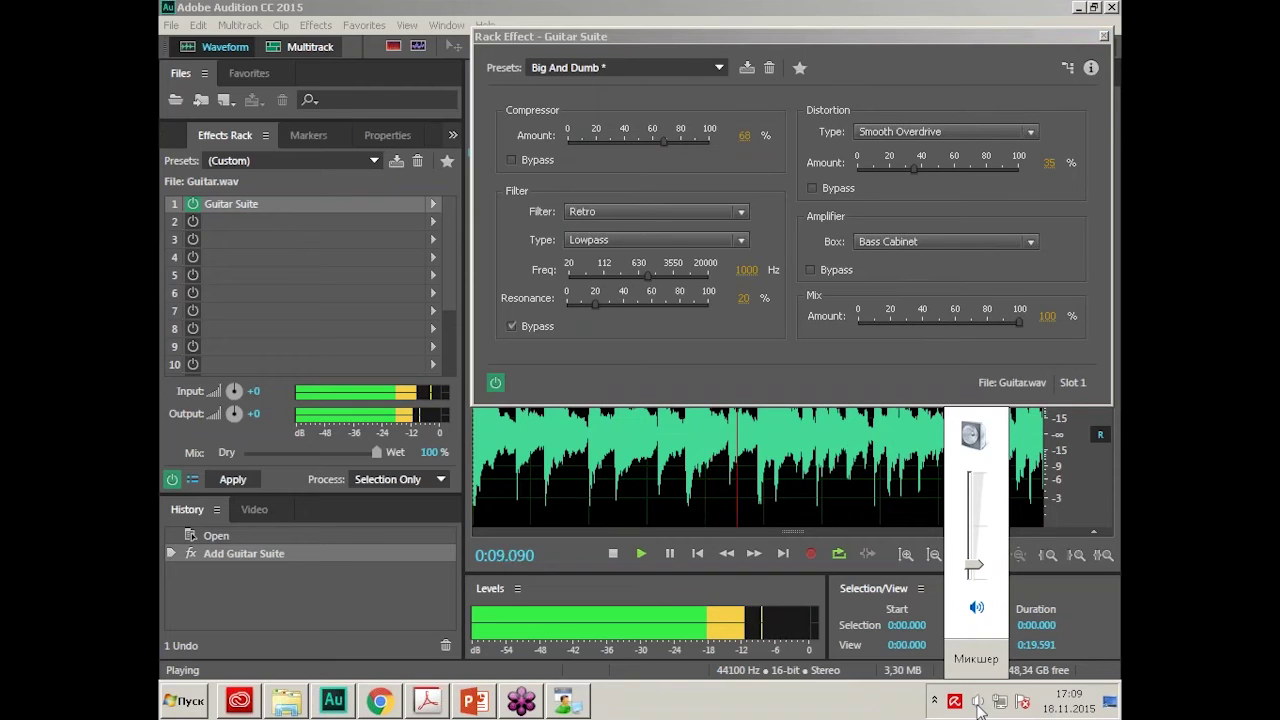
left_click(916, 172)
left_click_drag(916, 172, 966, 172)
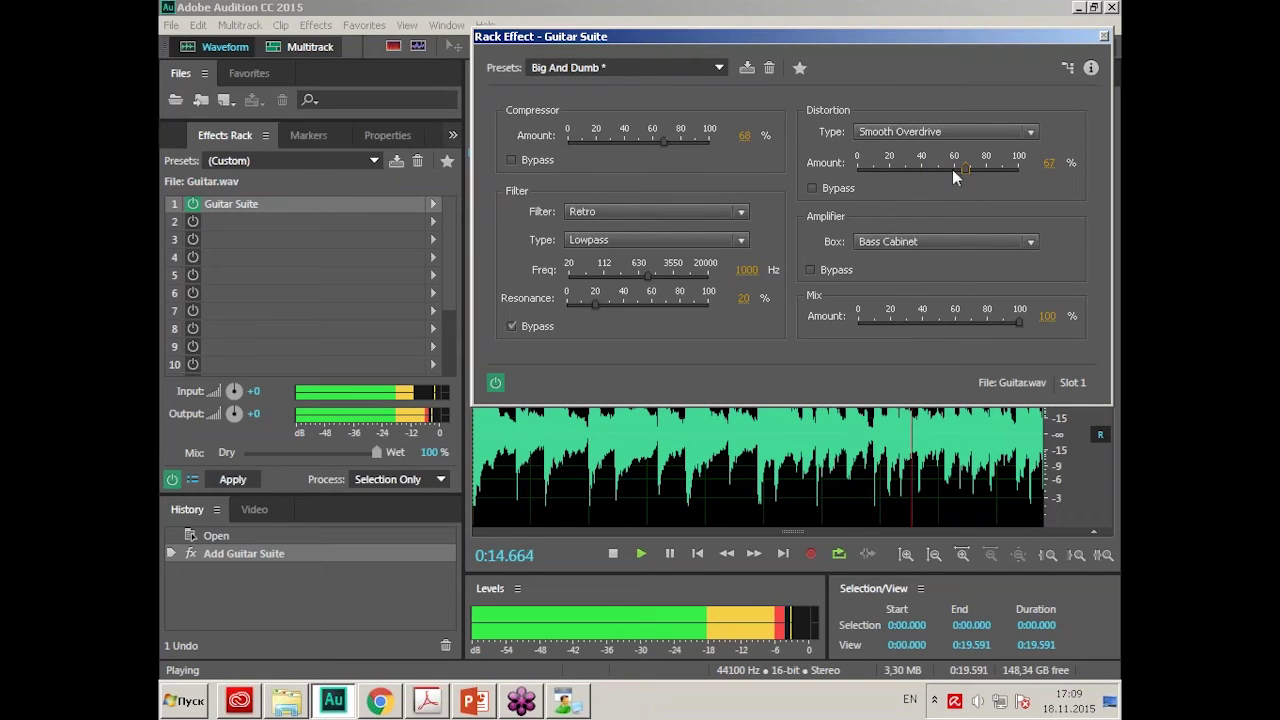
mouse_move(936, 164)
left_mouse_down()
mouse_move(965, 167)
mouse_move(913, 169)
left_mouse_up()
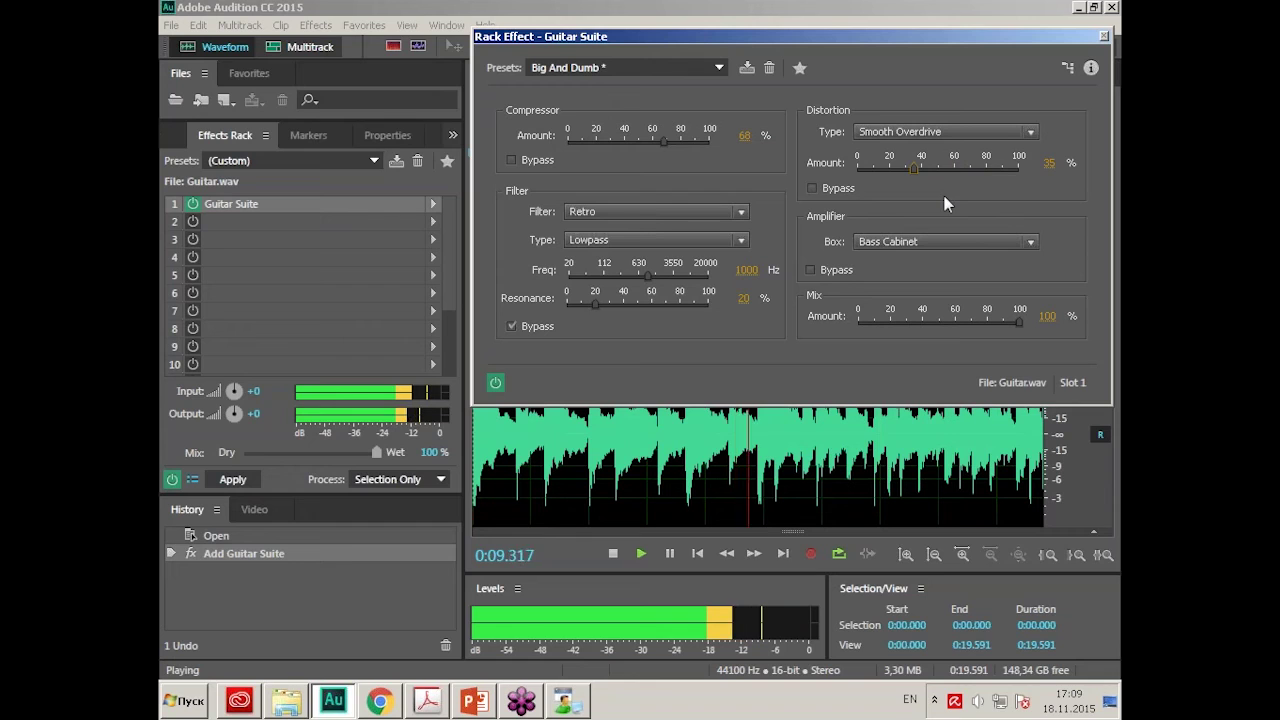
Audition the Garage Fuzz distortion type, switch to Straight Fuzz, and stop playback.
left_click(981, 131)
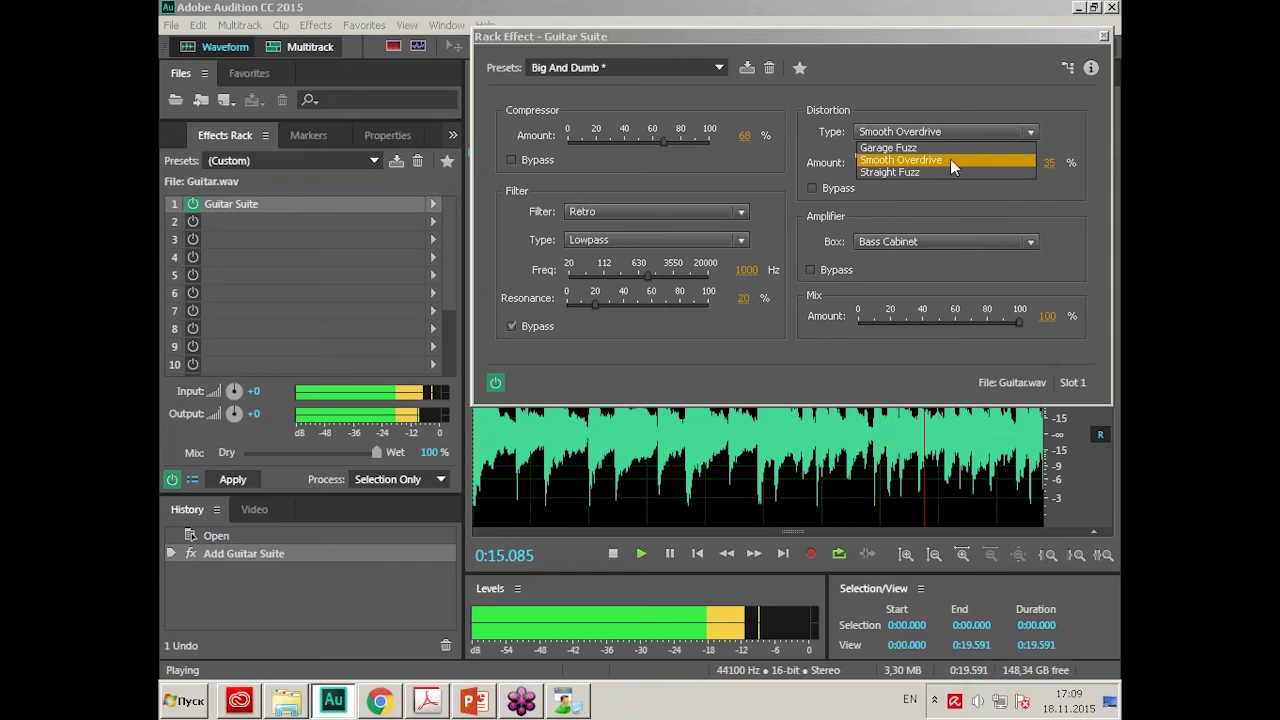
left_click(949, 145)
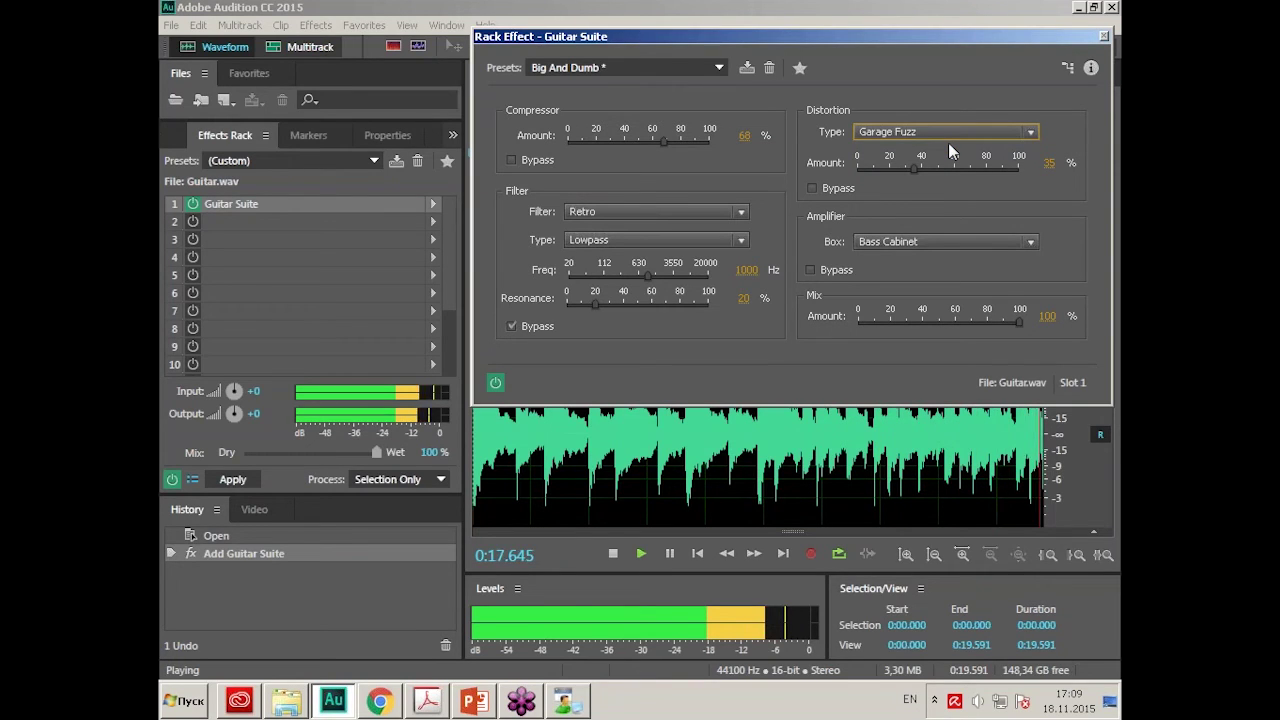
left_click(948, 131)
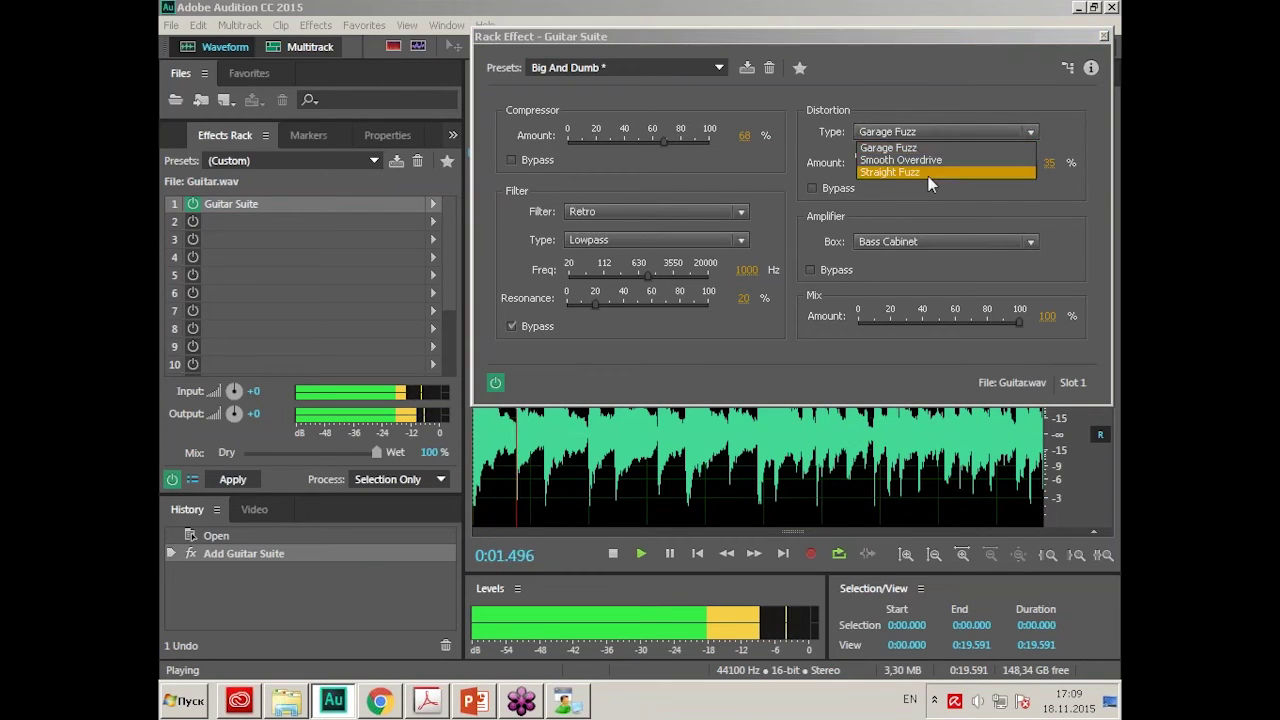
left_click(928, 174)
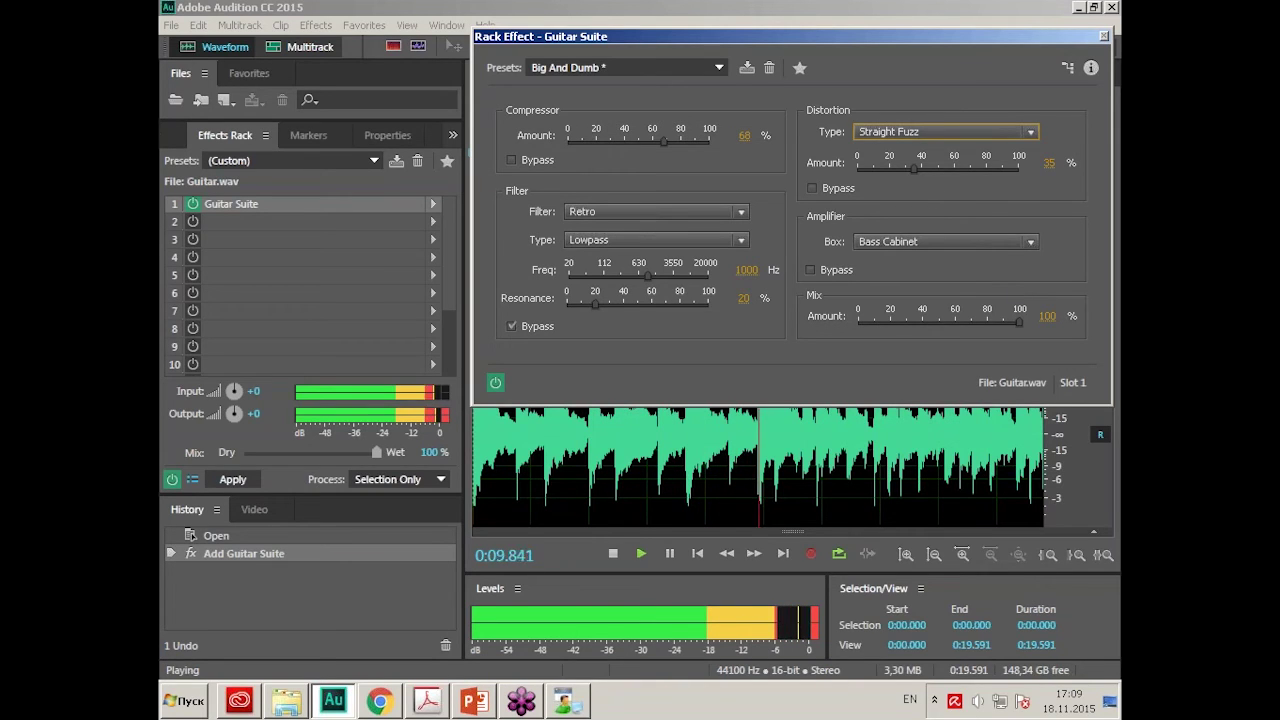
left_click(613, 553)
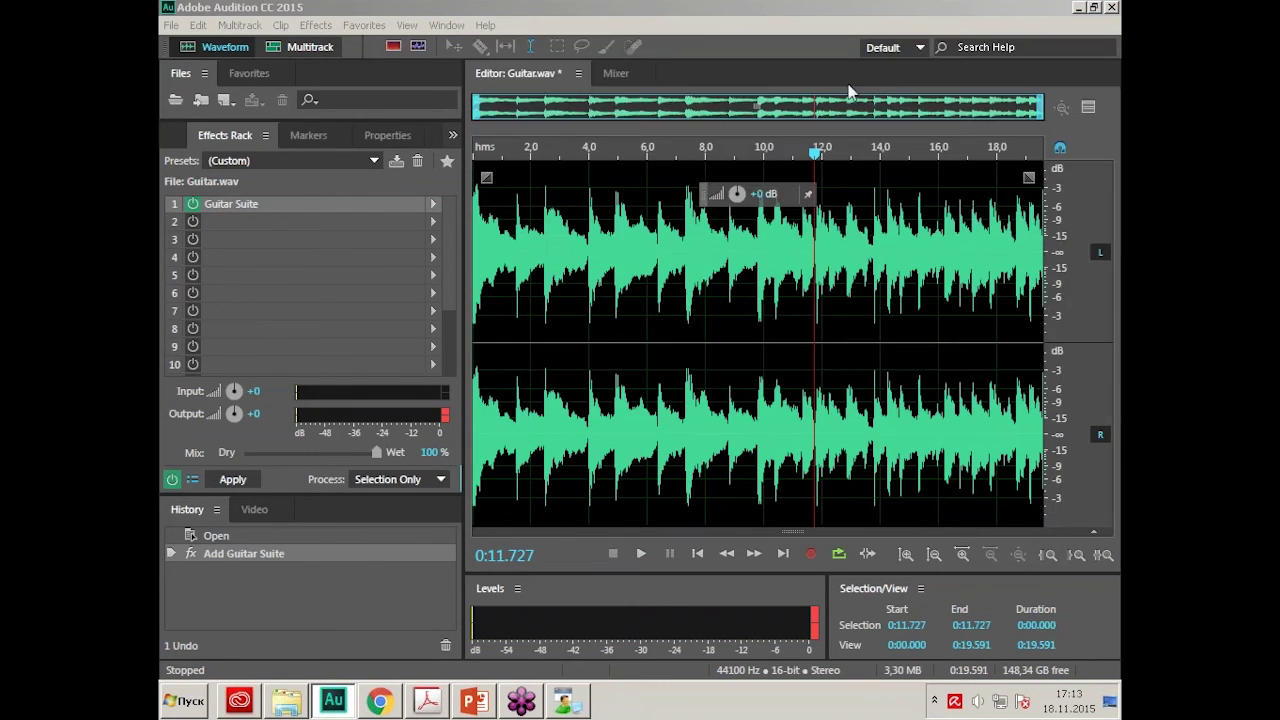
Switch the editor to Drums110.wav and add the Studio Reverb effect to rack slot 1.
left_click(579, 74)
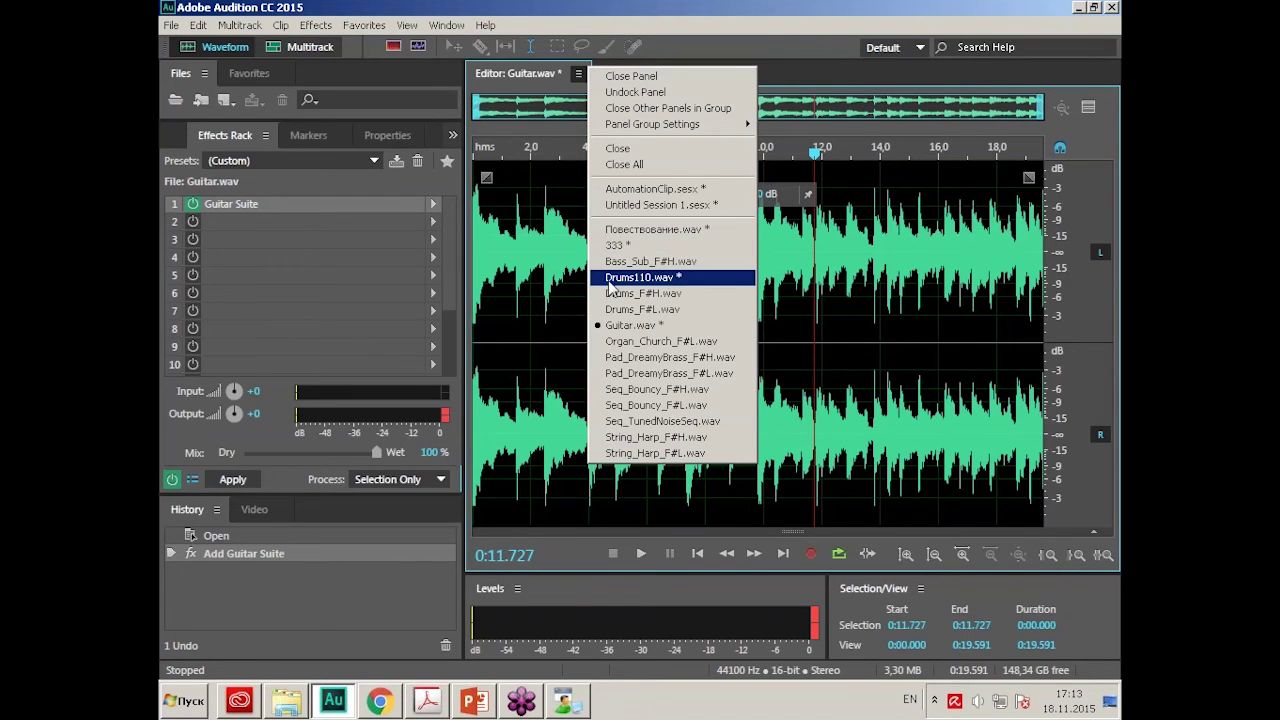
left_click(665, 280)
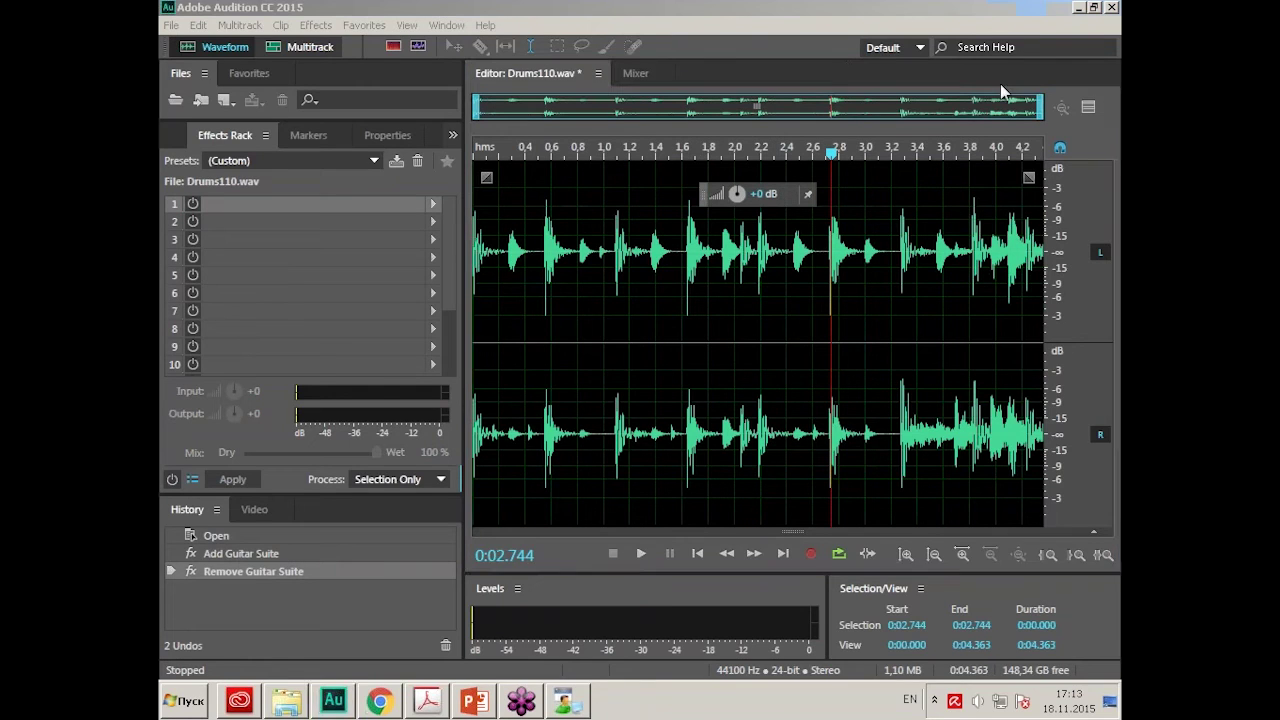
left_click(432, 205)
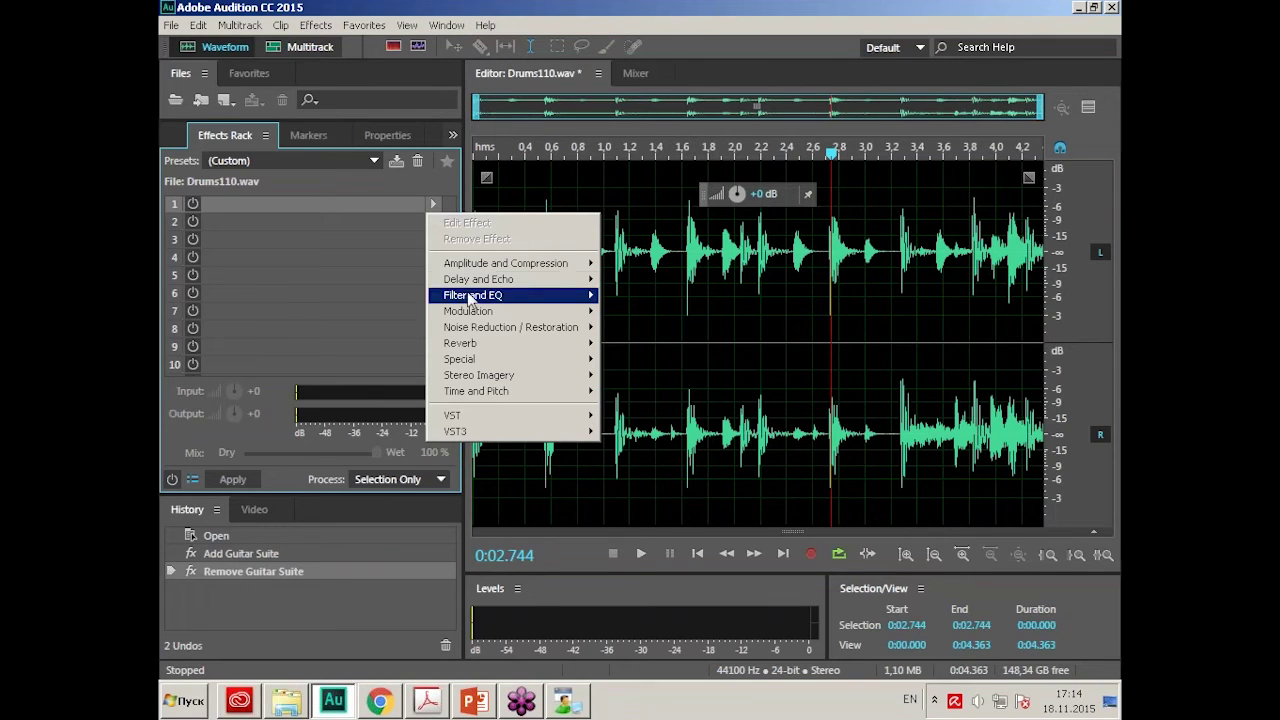
mouse_move(467, 348)
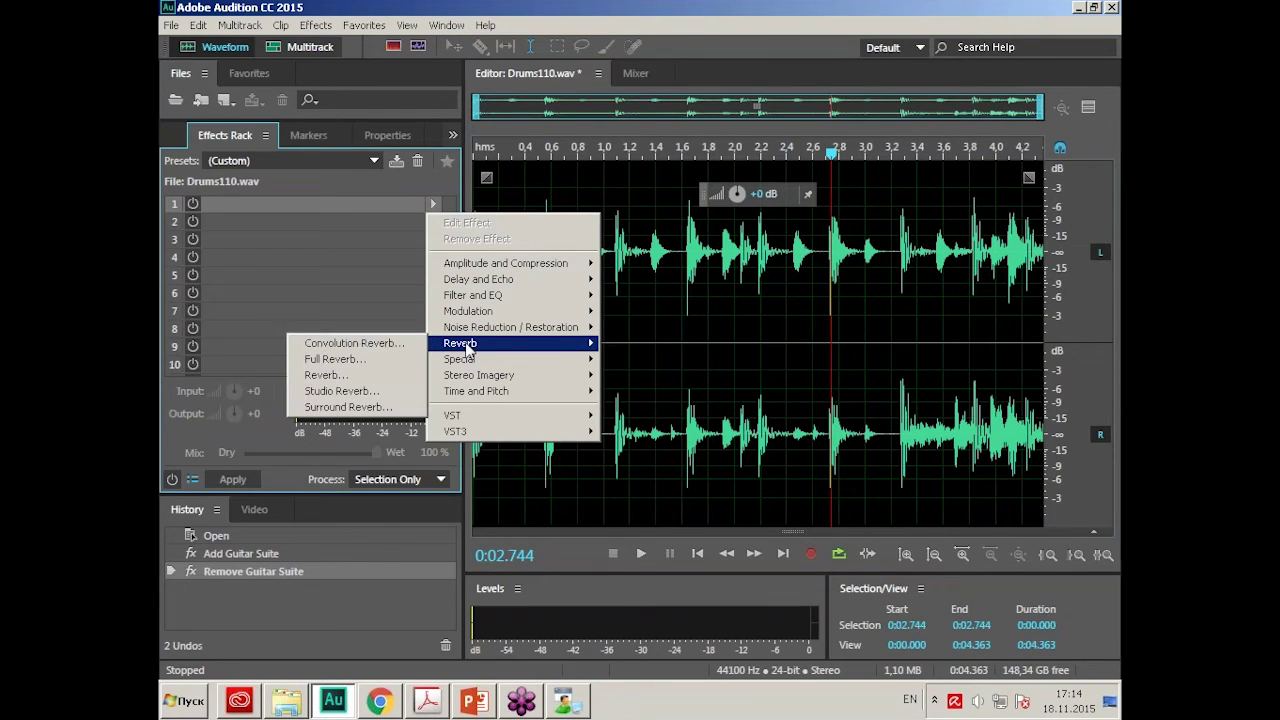
left_click(379, 397)
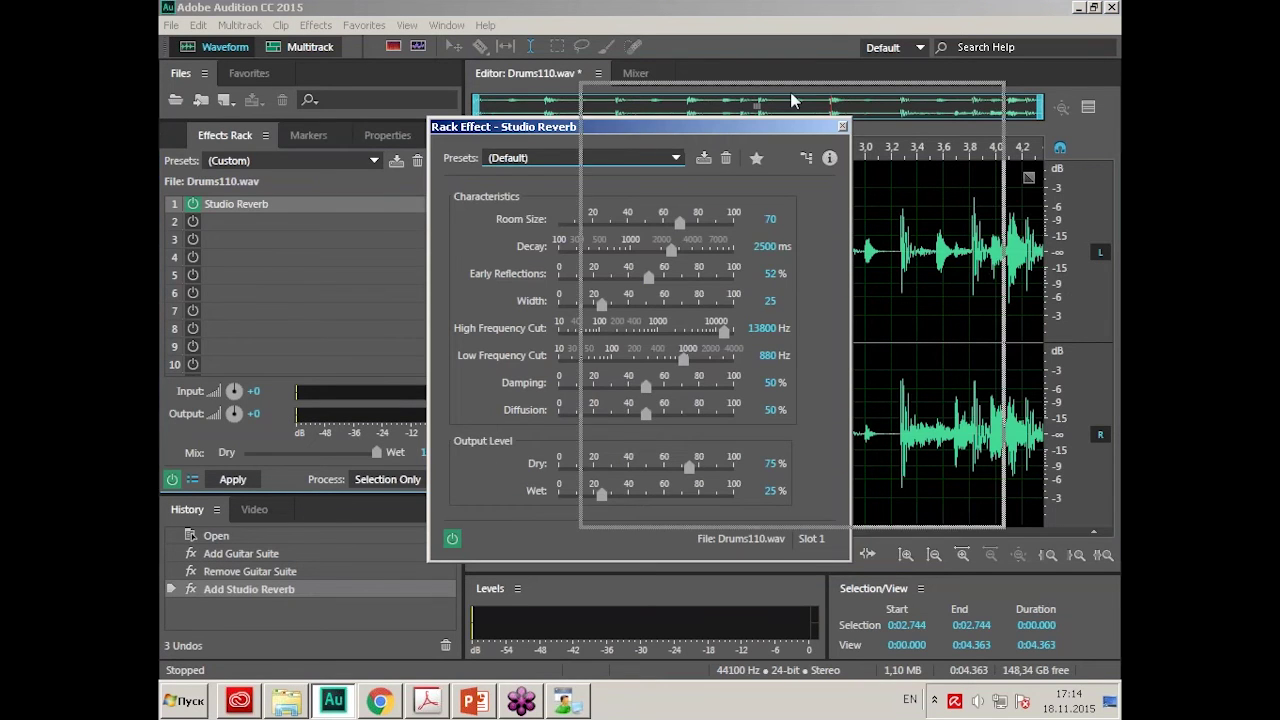
Play the drums with Studio Reverb bypassed, switch the effect on to compare, adjust the system volume, and stop playback.
left_click_drag(636, 128, 820, 81)
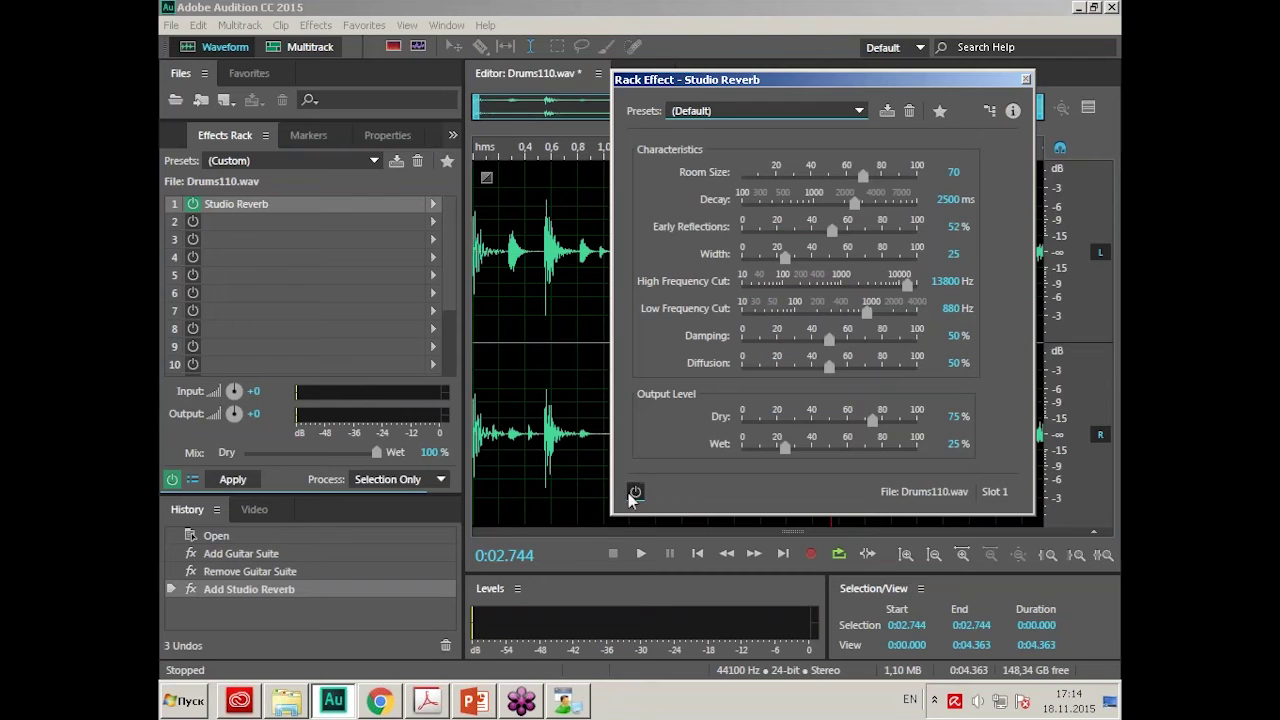
left_click(641, 553)
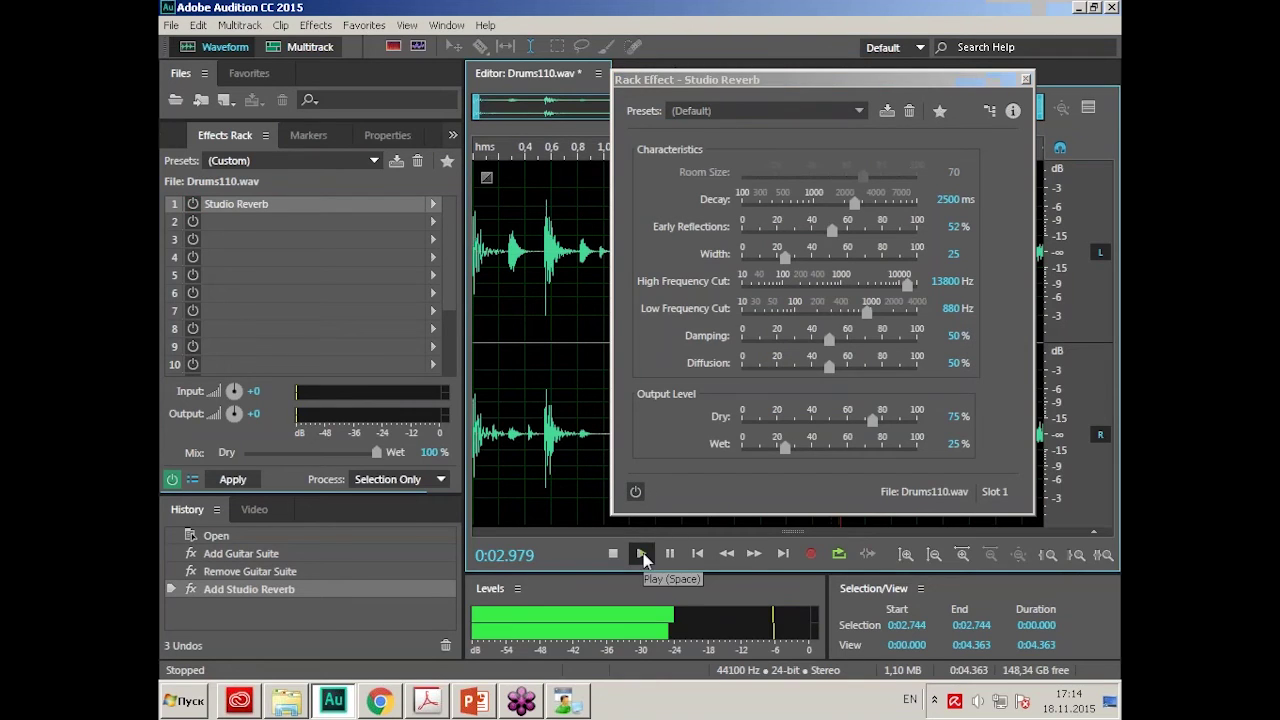
left_click(975, 704)
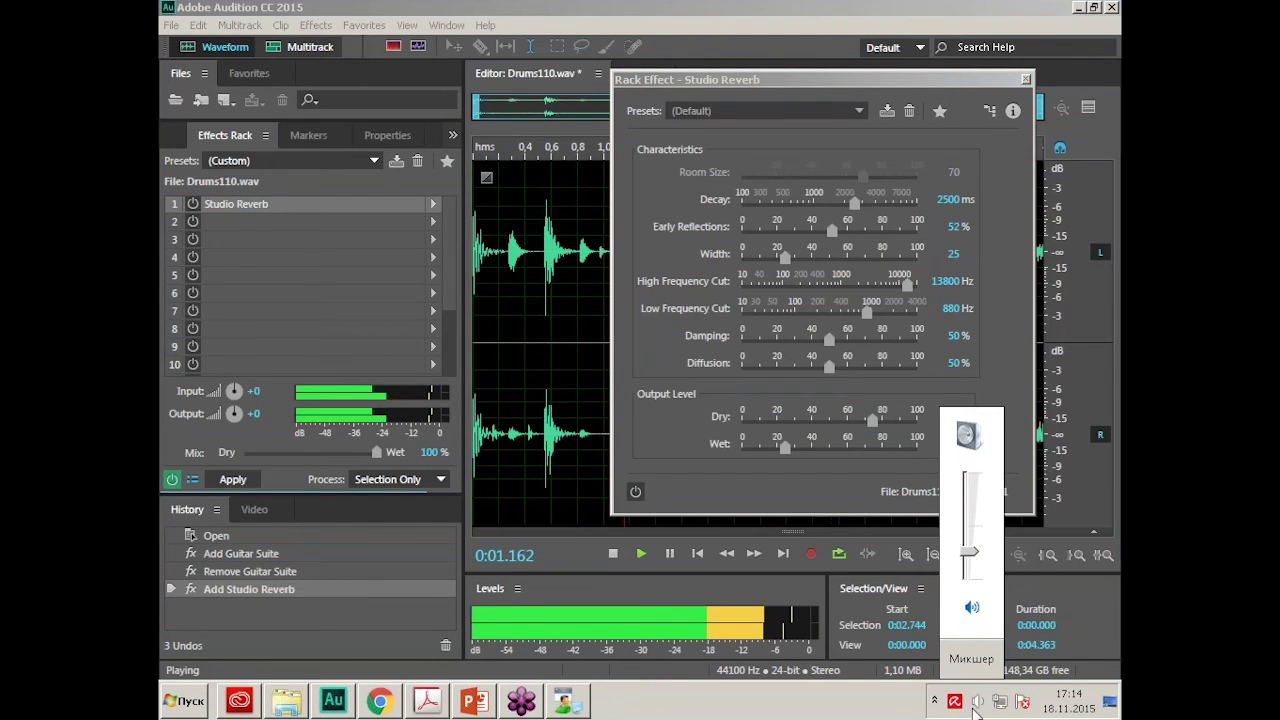
scroll(975, 712, "down", 2)
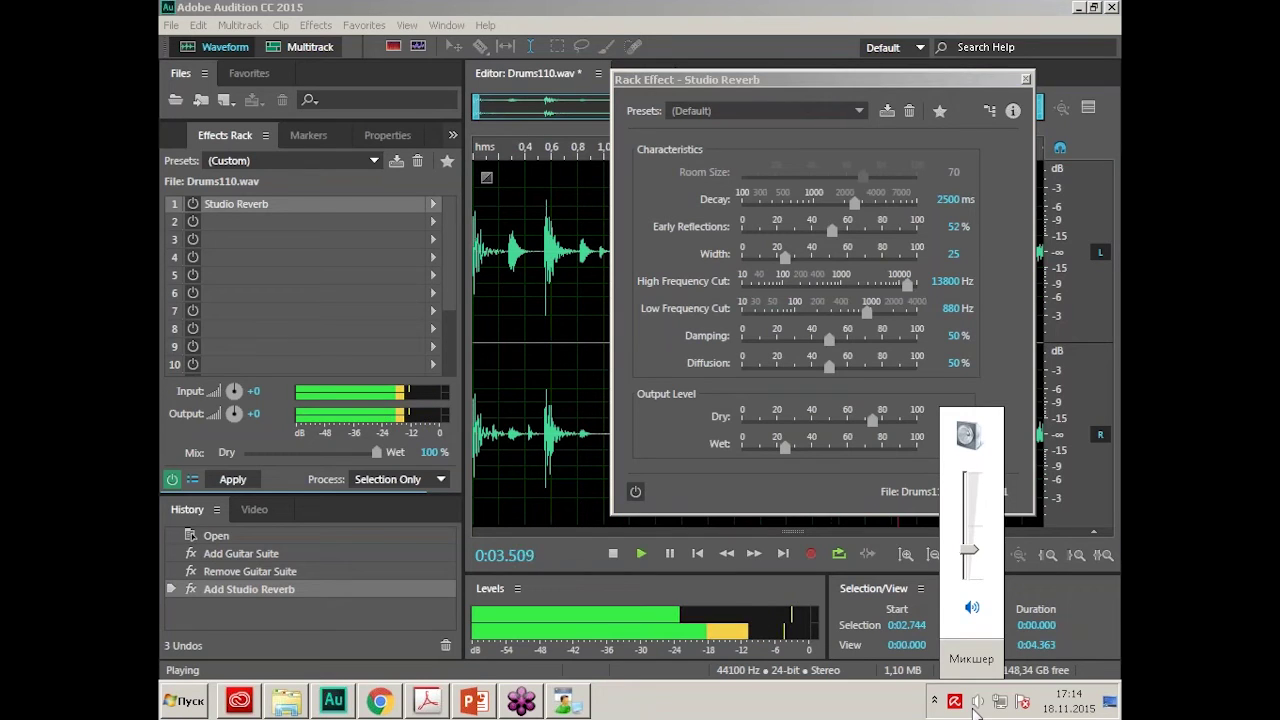
left_click(635, 491)
left_click(979, 703)
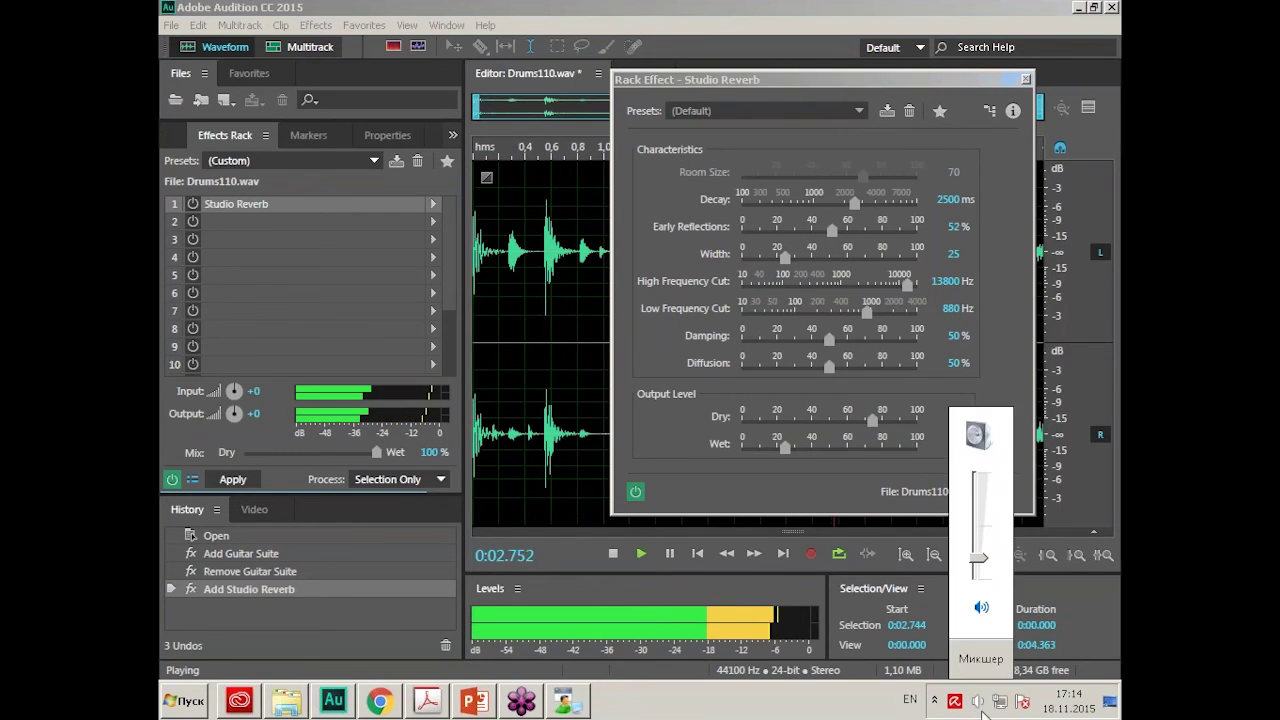
left_click(860, 112)
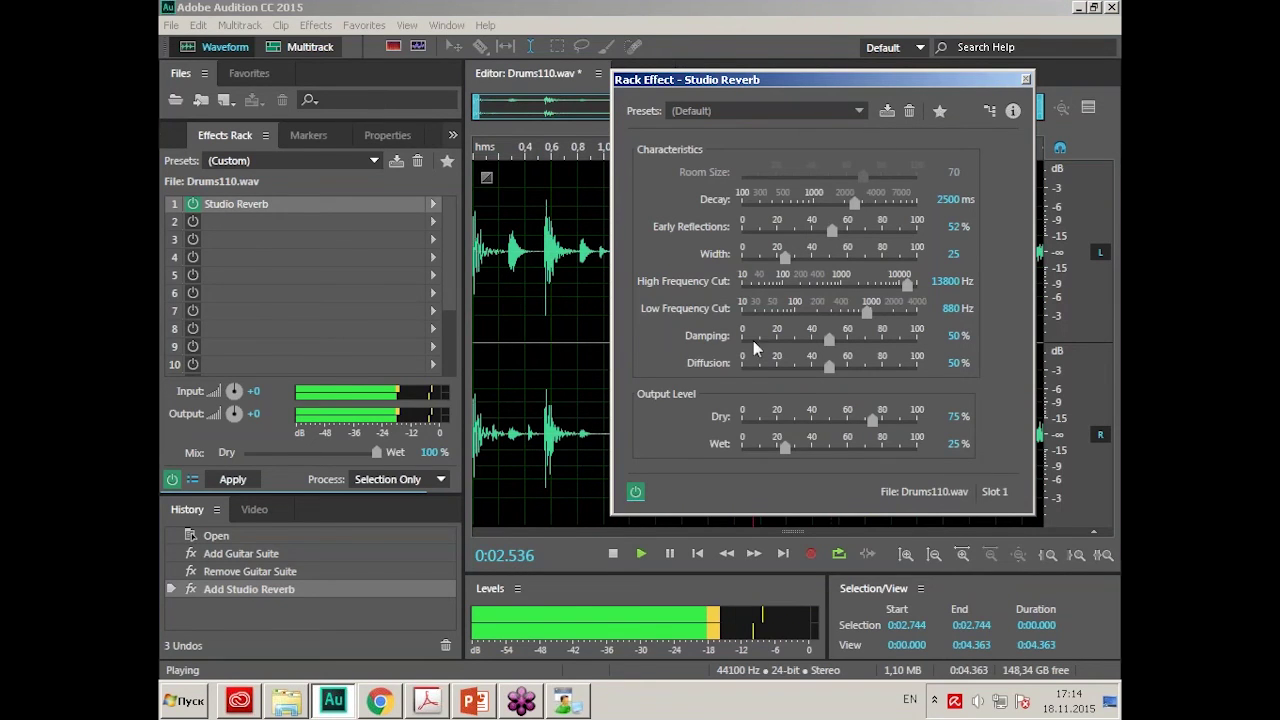
left_click(613, 553)
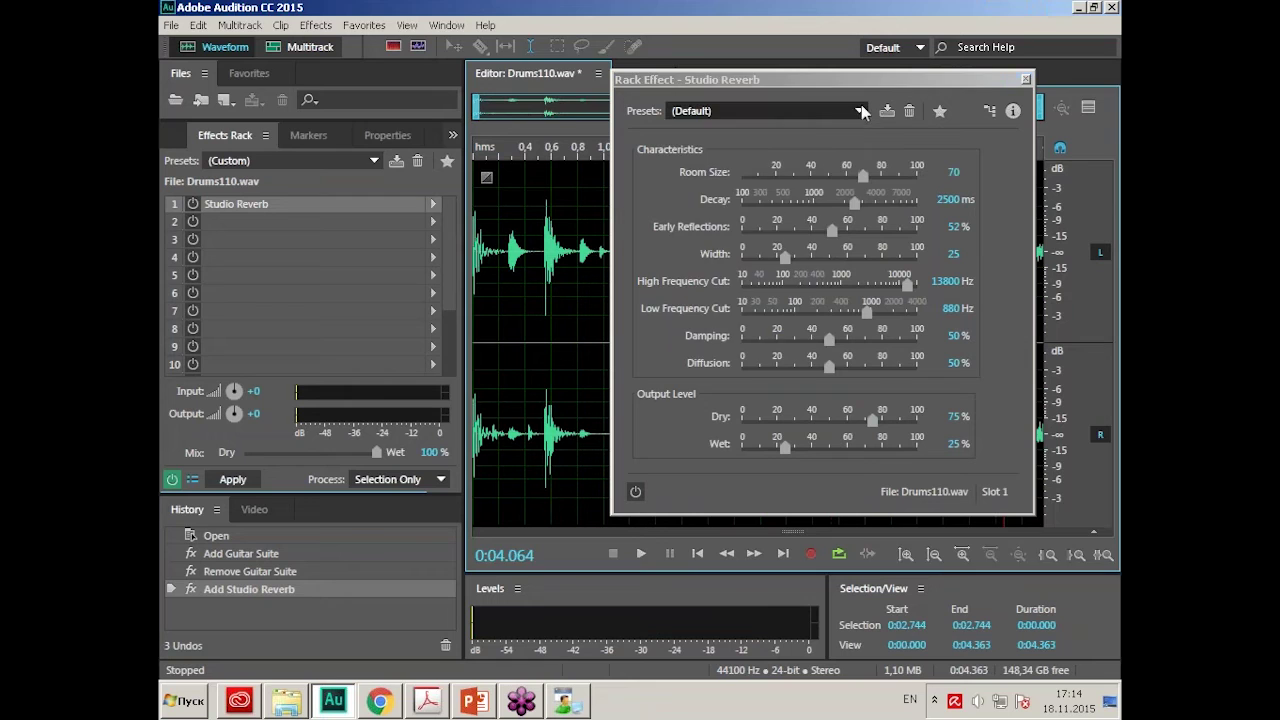
Apply the Drum Plate (small) preset to Studio Reverb and audition it bypassed and enabled, adjusting the system volume before stopping playback.
left_click(860, 111)
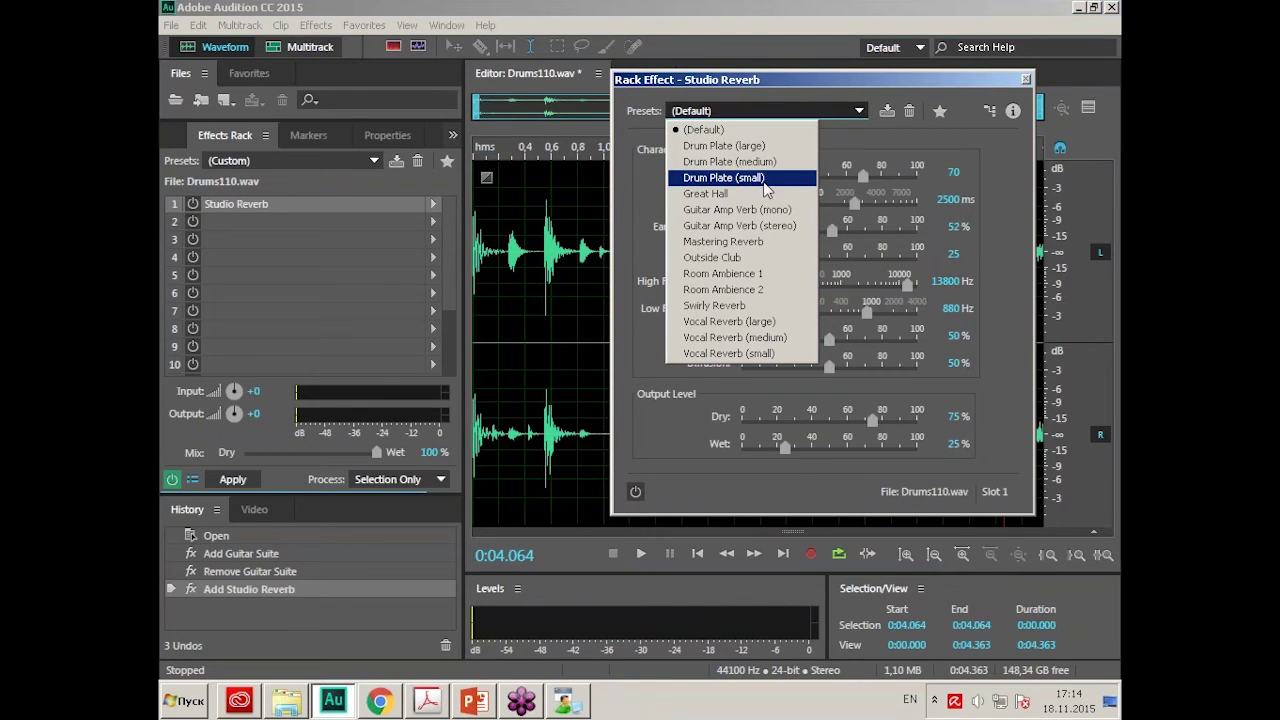
left_click(723, 177)
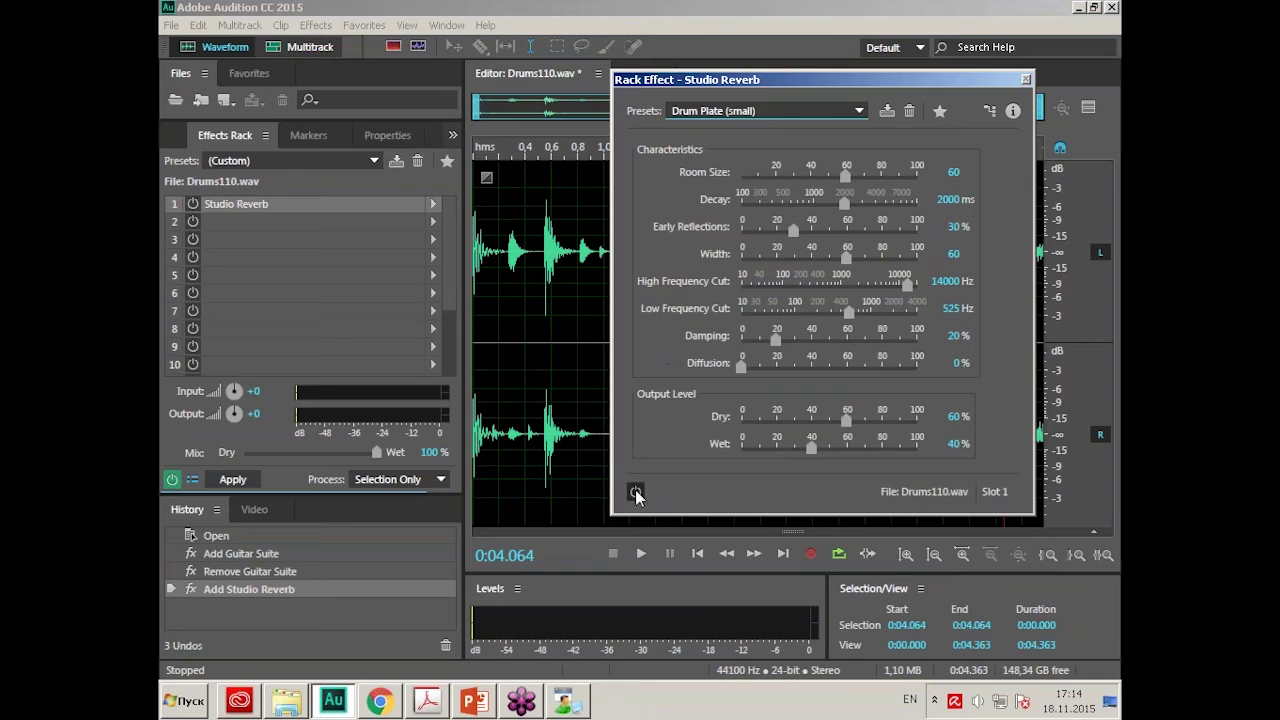
left_click(643, 556)
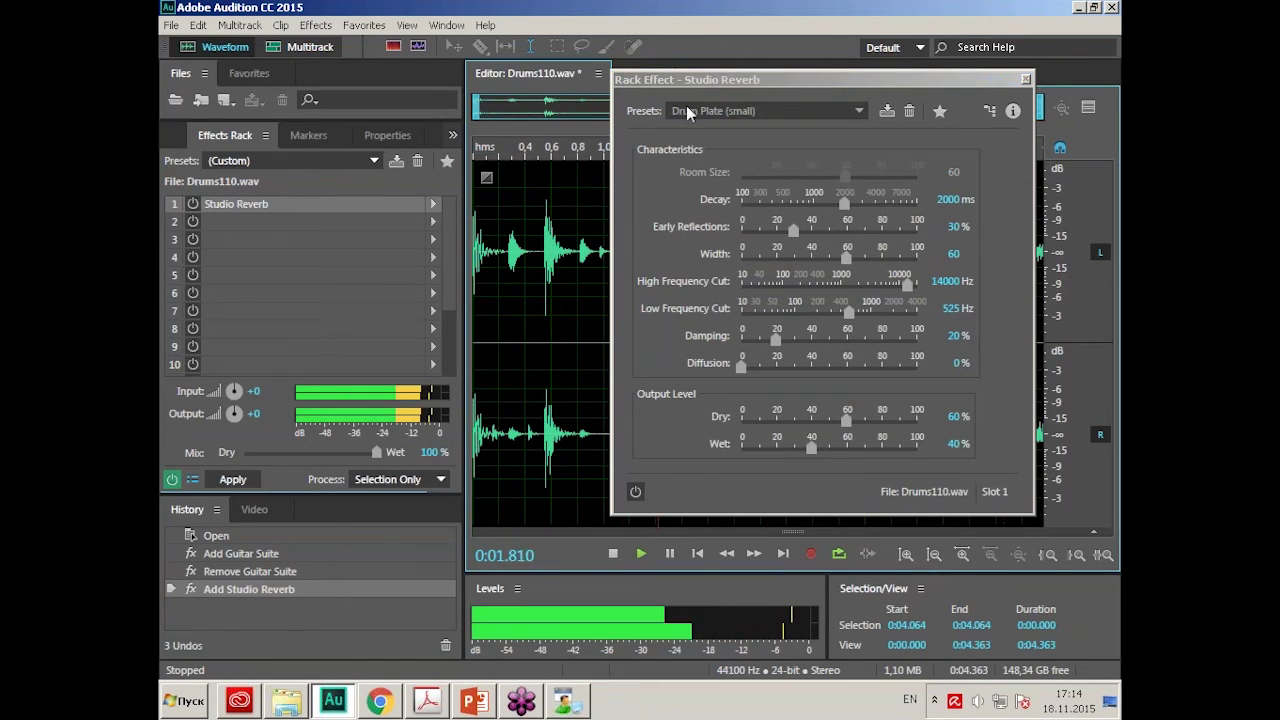
left_click(634, 490)
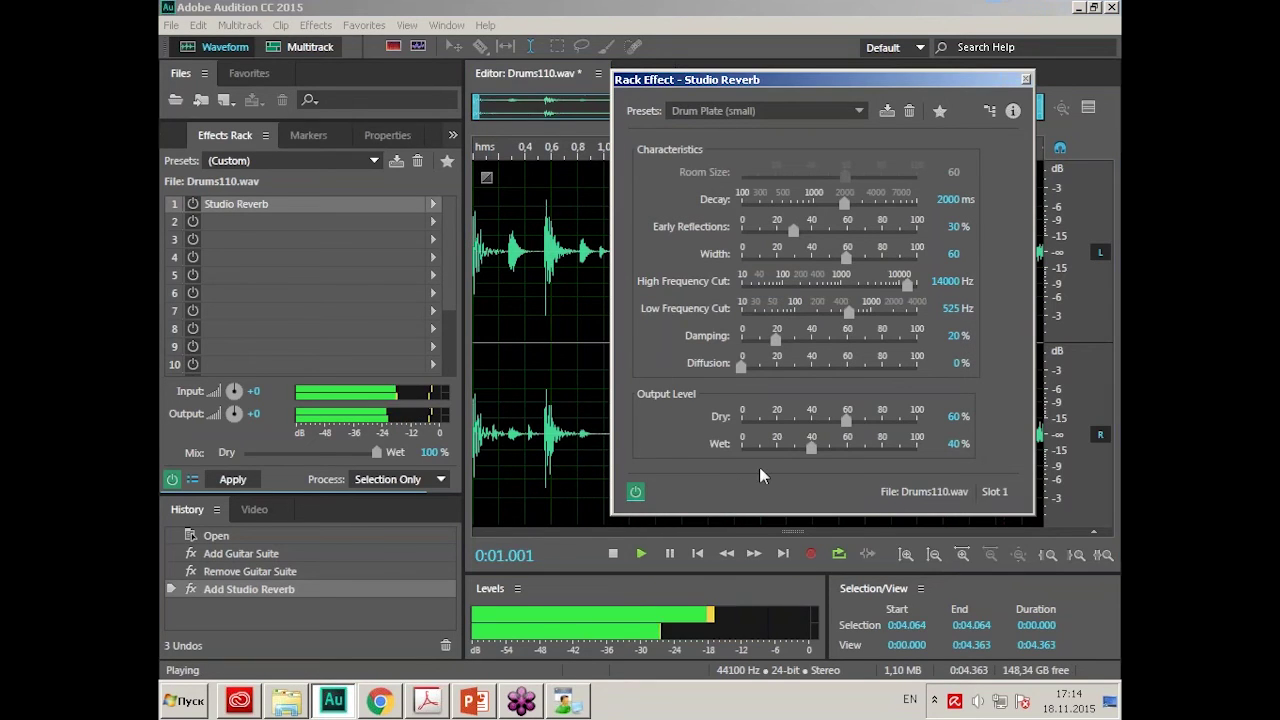
left_click(978, 701)
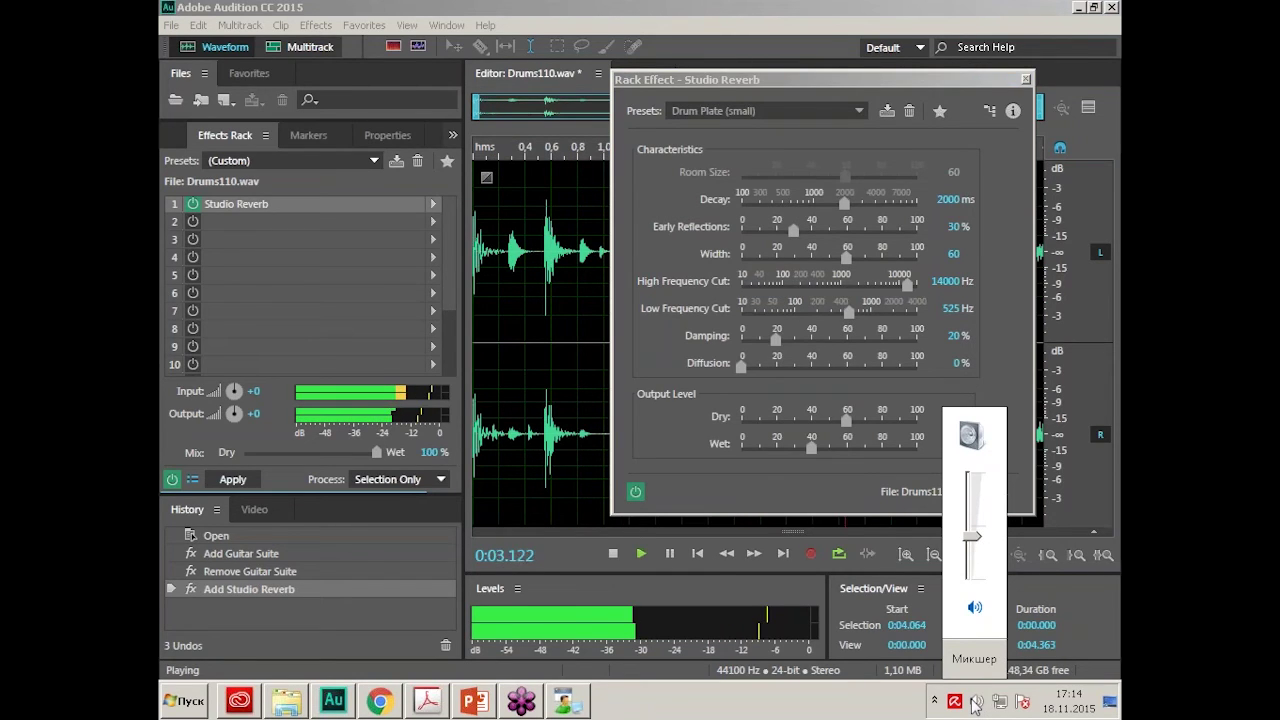
scroll(975, 705, "down", 5)
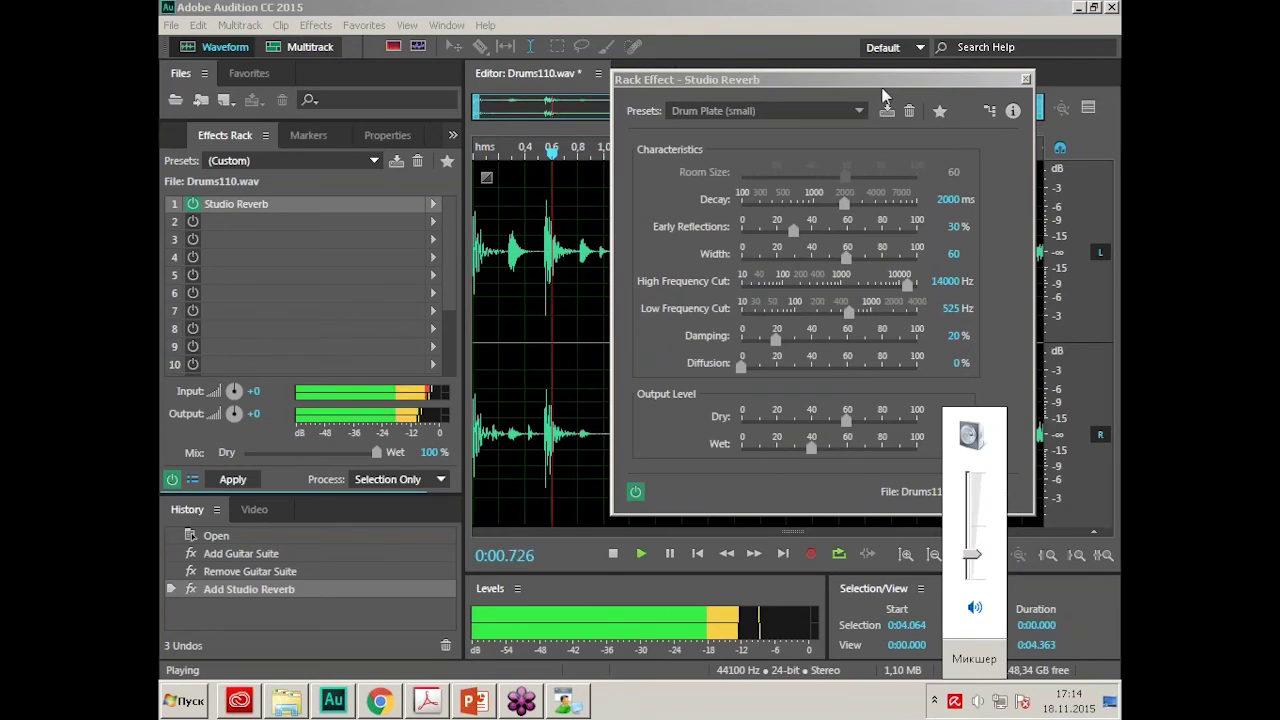
key("space")
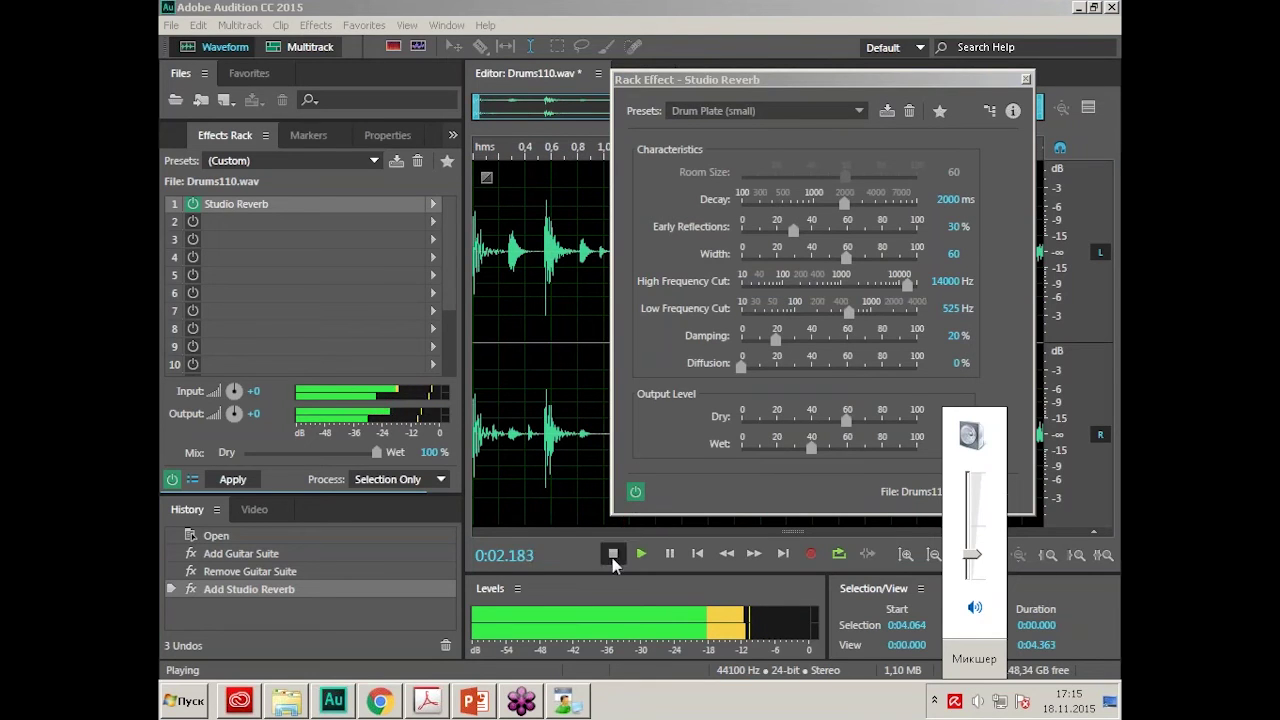
Switch Studio Reverb to the Drum Plate (large) preset and play the drums, raising the system volume.
left_click(775, 232)
left_click(858, 111)
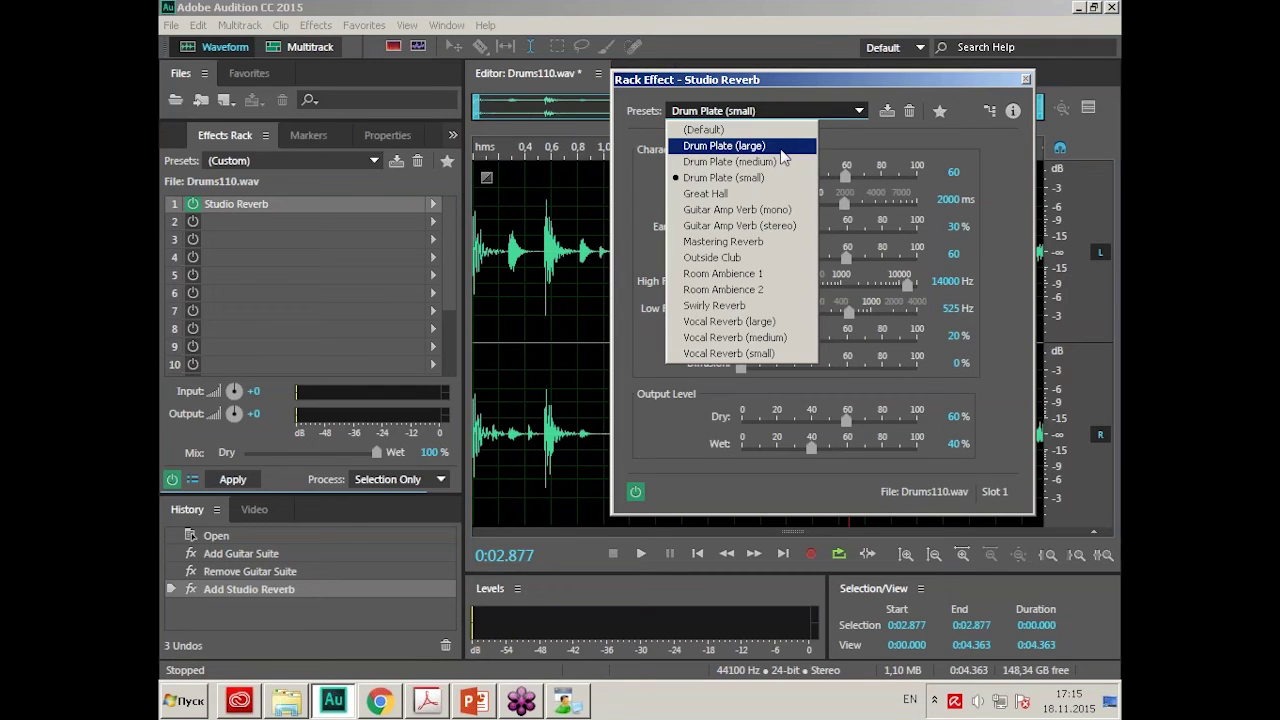
left_click(735, 145)
left_click(641, 553)
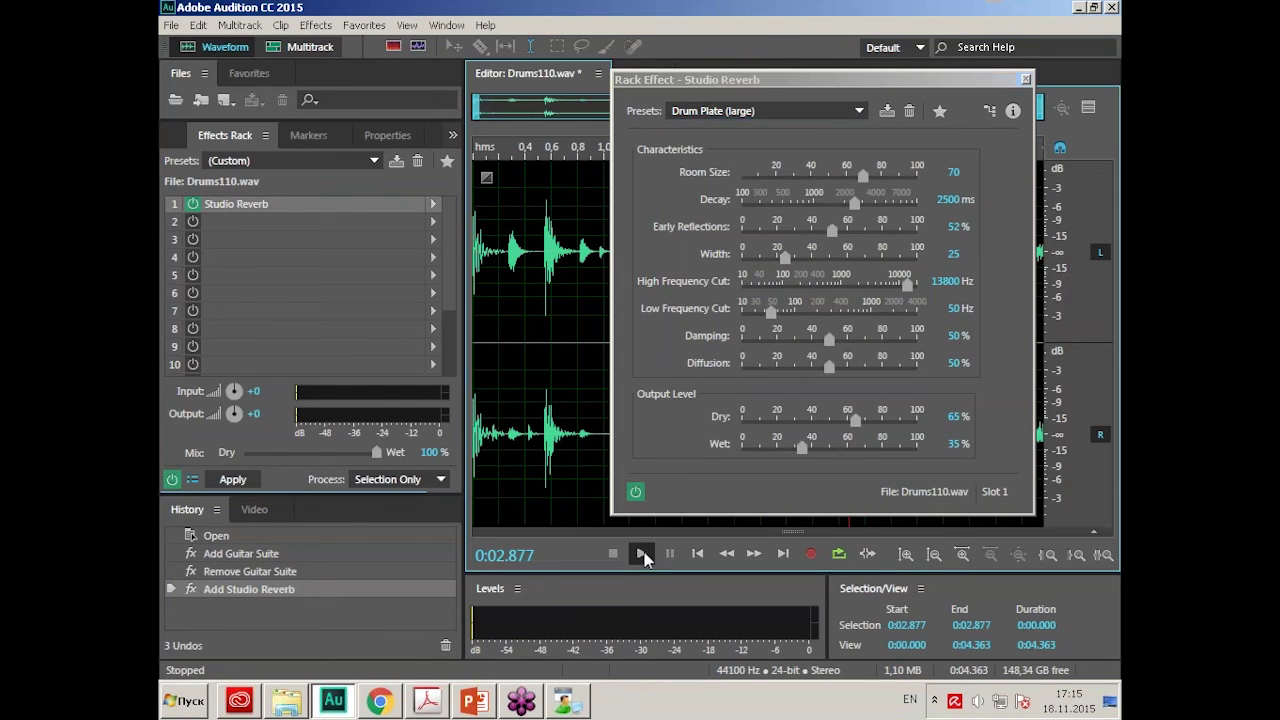
left_click(977, 702)
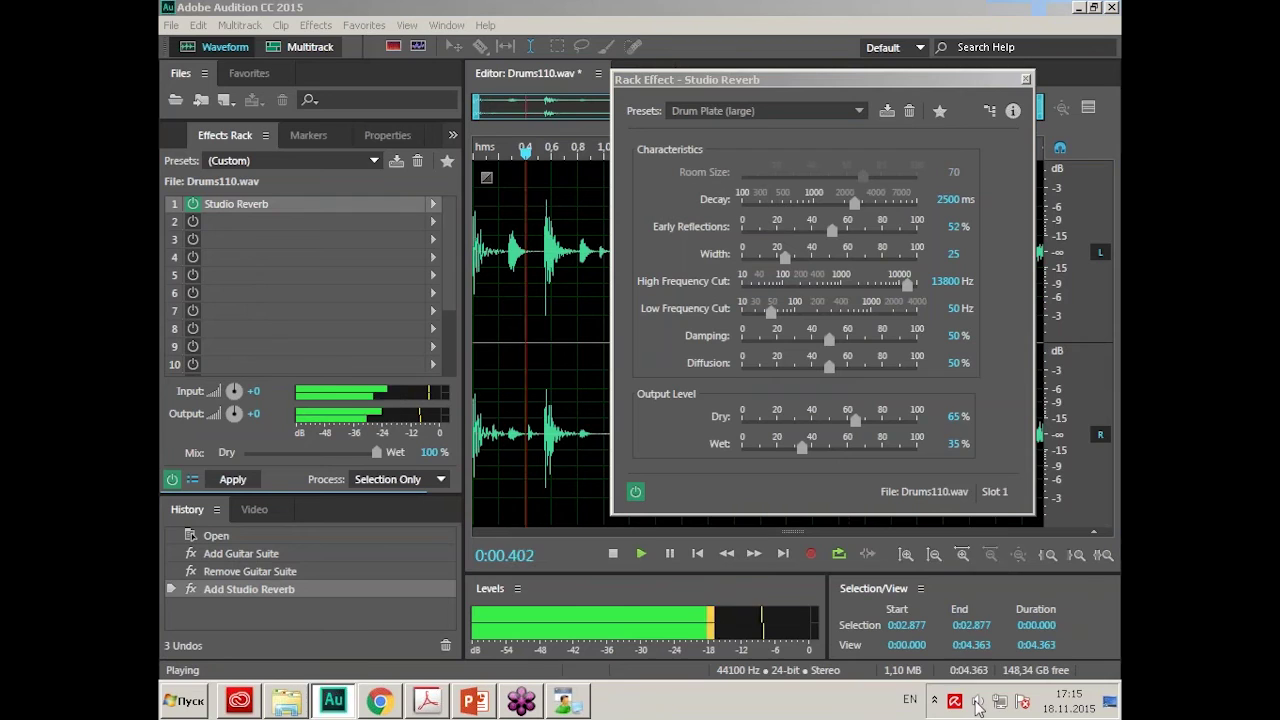
scroll(977, 708, "up", 3)
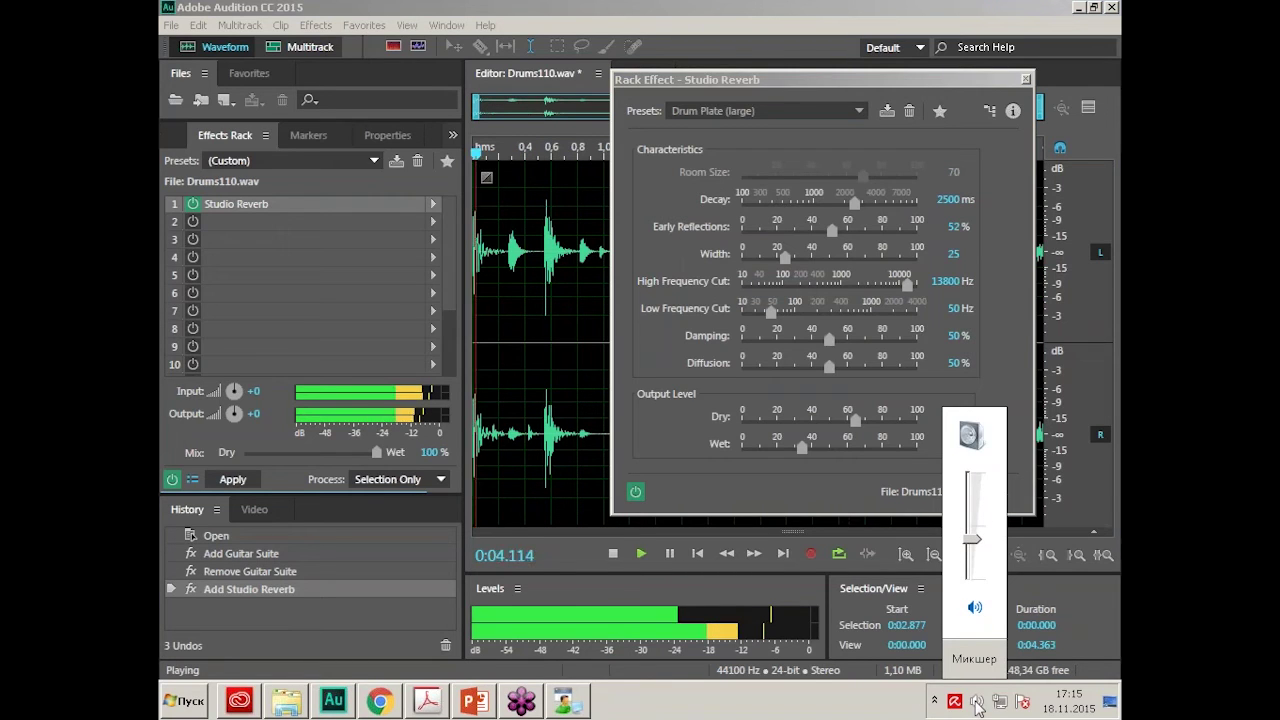
Bypass and re-enable Studio Reverb during playback to compare the sound, close its window, and stop playback.
left_click(635, 492)
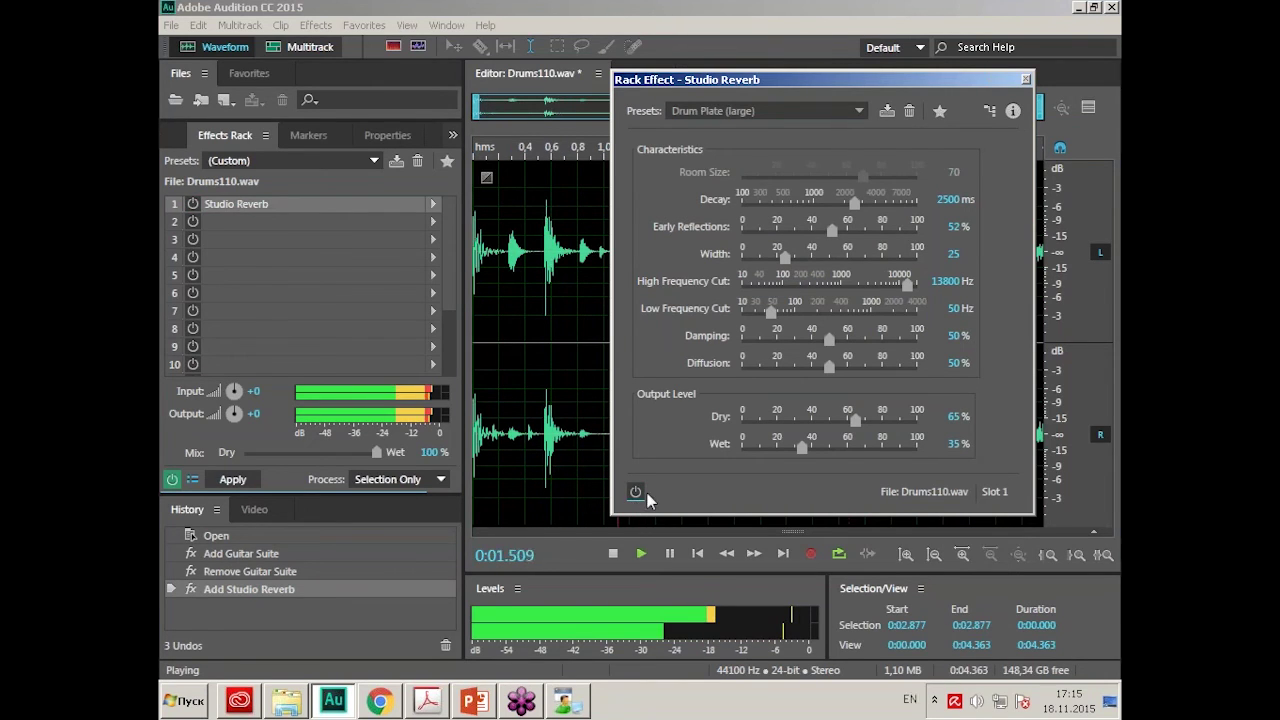
left_click(636, 491)
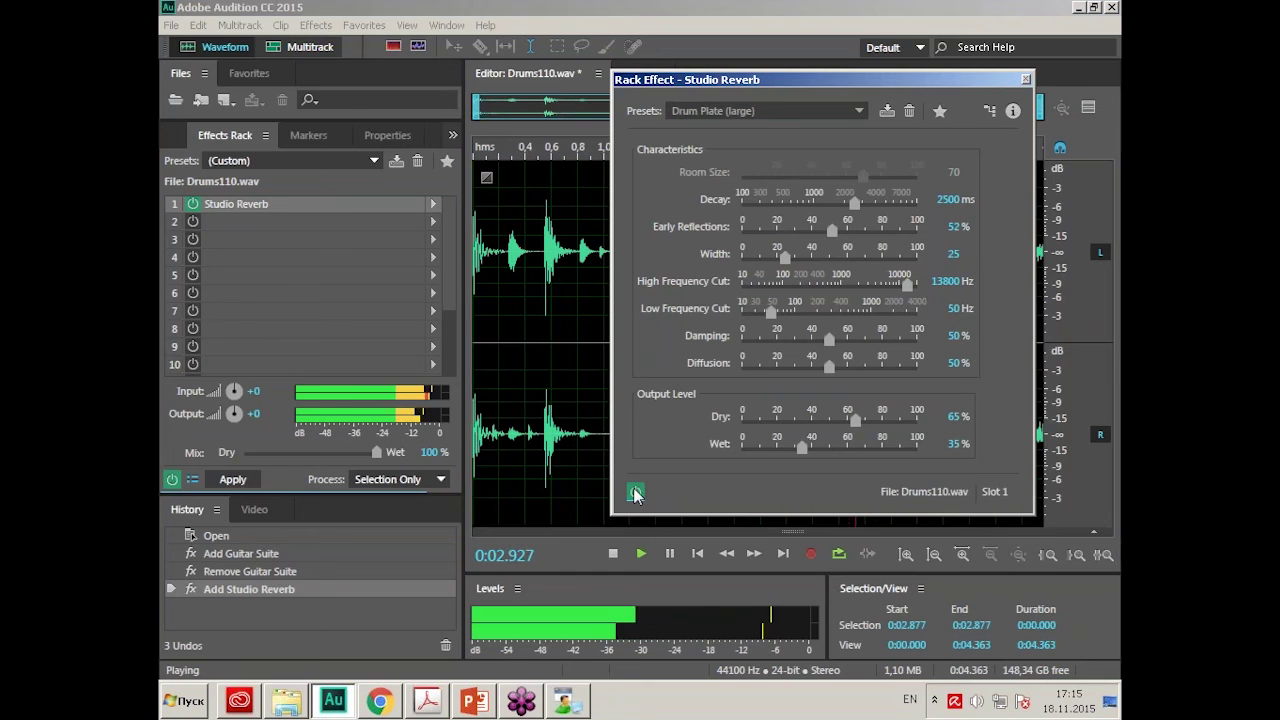
left_click(1025, 80)
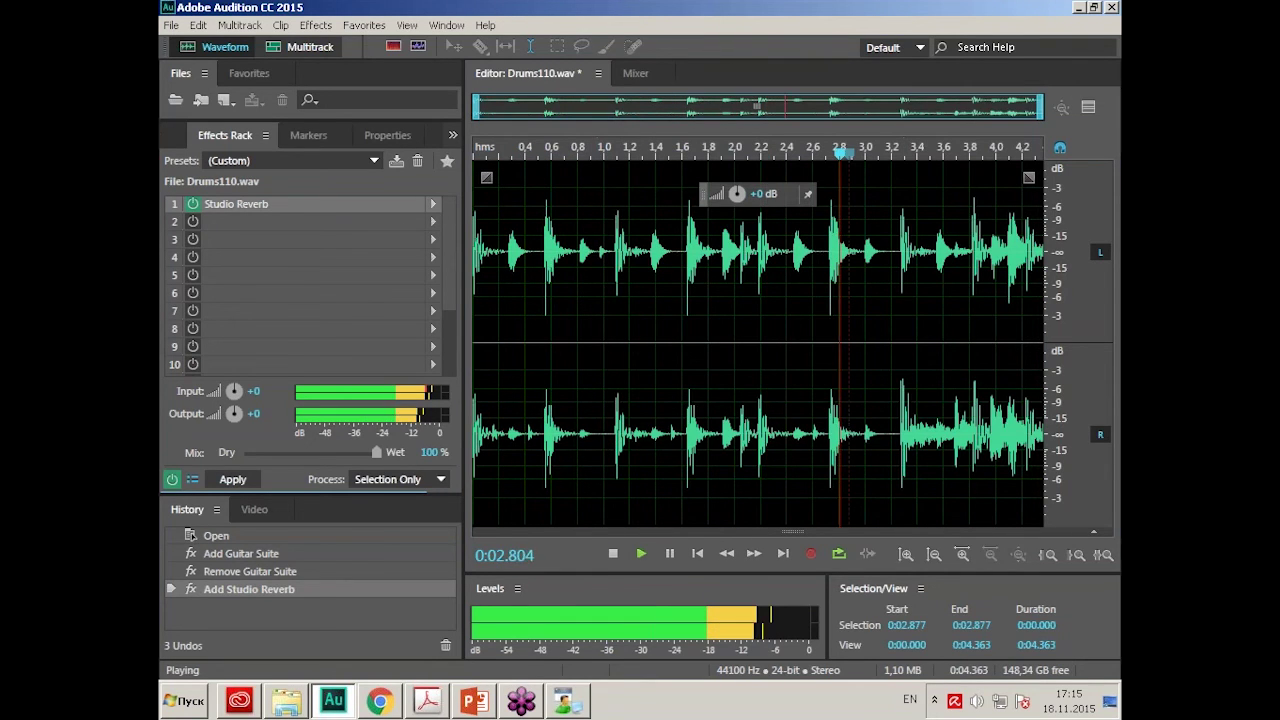
left_click(613, 553)
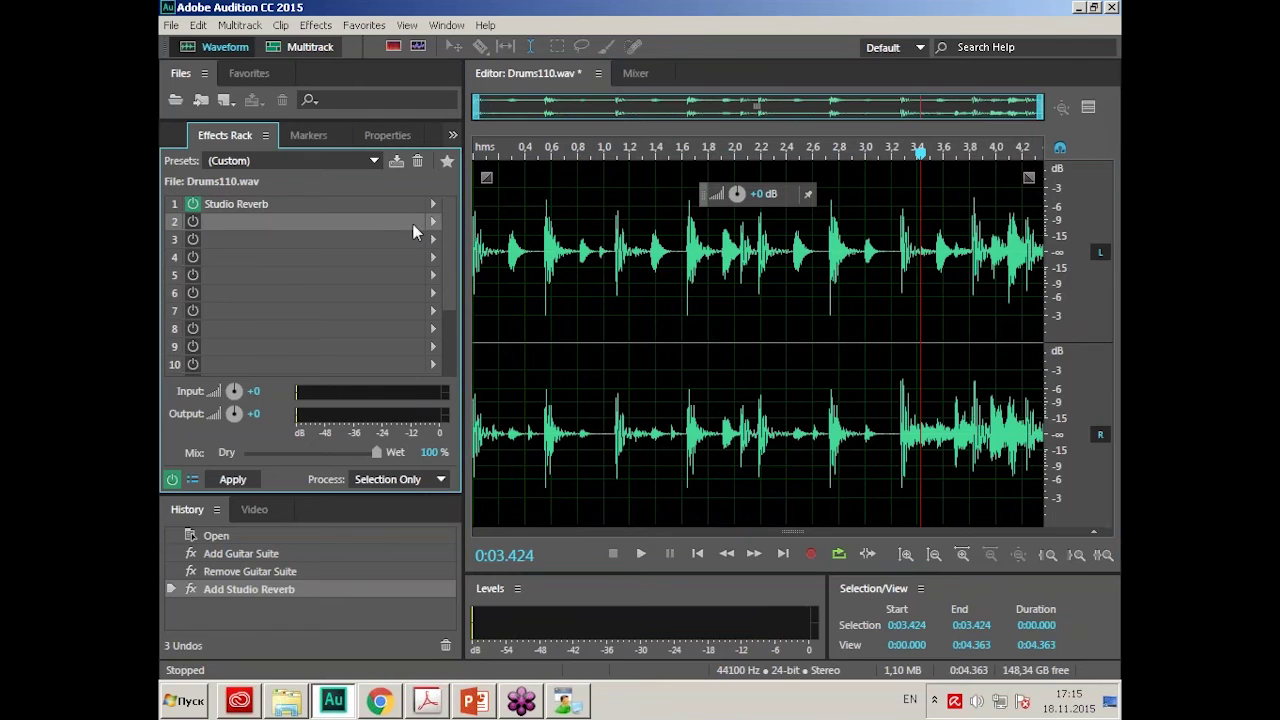
Add the Guitar Suite effect to rack slot 2 and apply its Drum Suite preset.
left_click(431, 223)
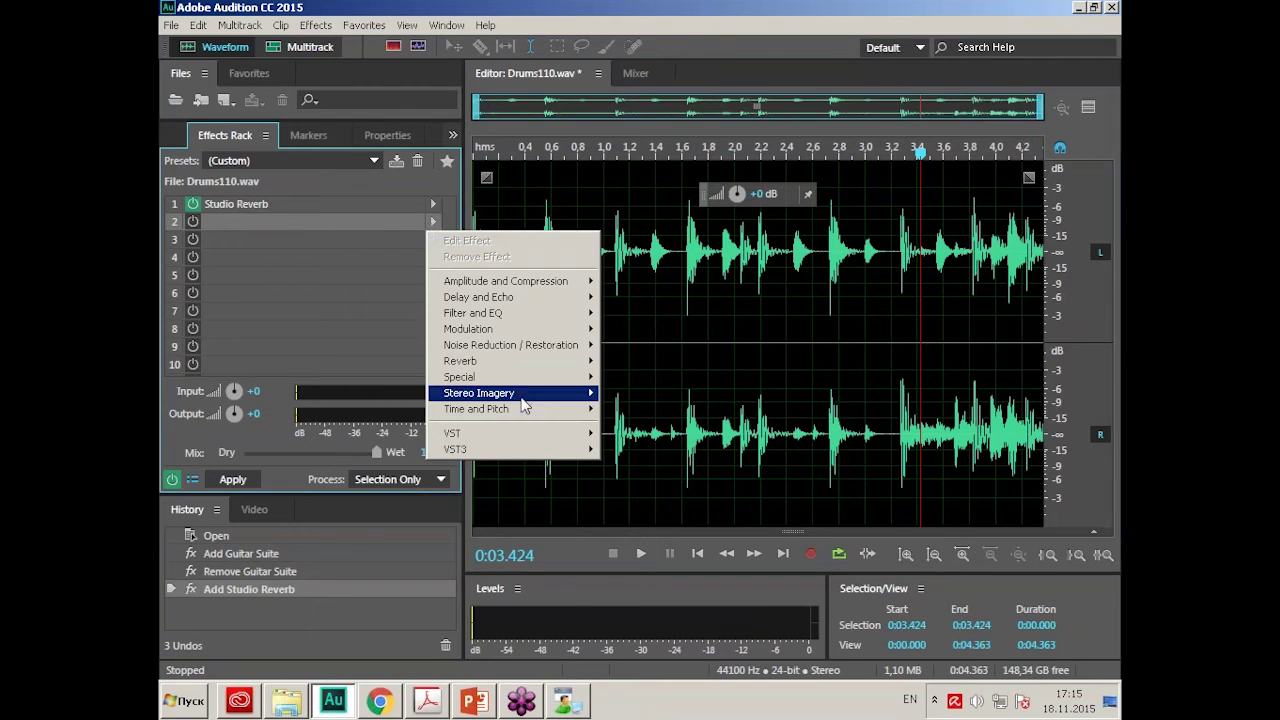
mouse_move(540, 380)
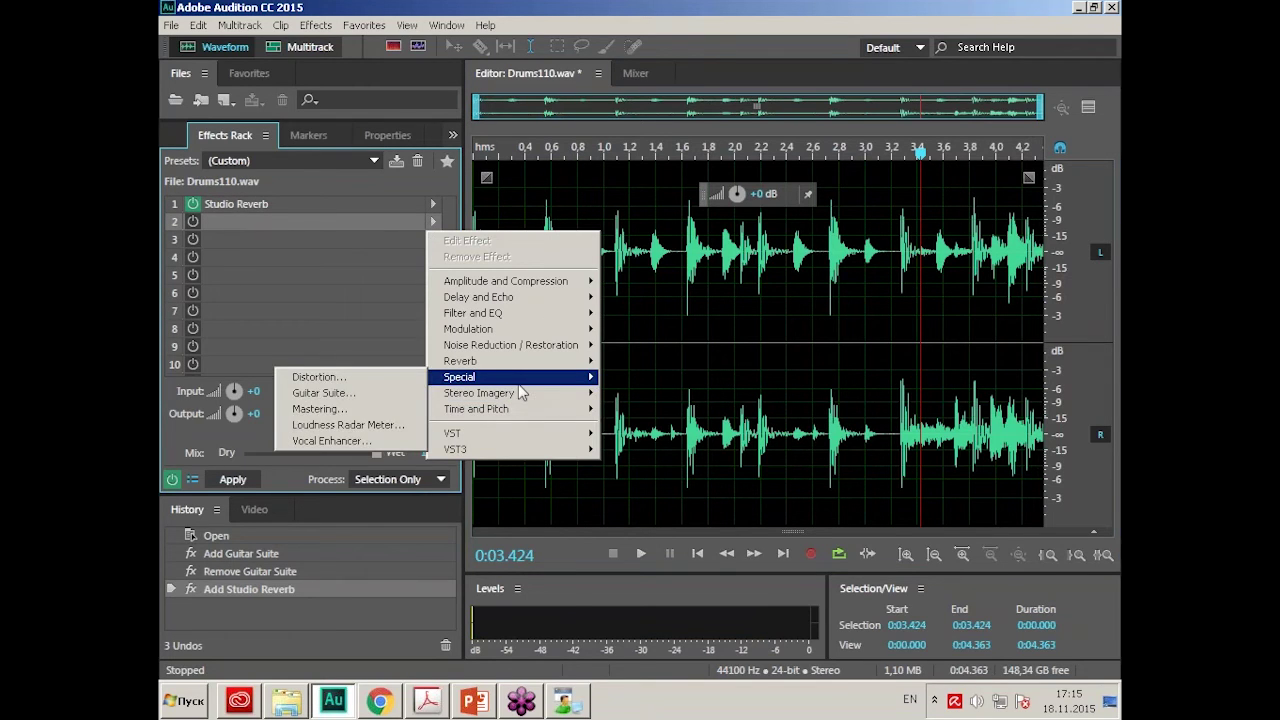
left_click(390, 395)
left_click_drag(607, 162, 839, 114)
left_click(800, 143)
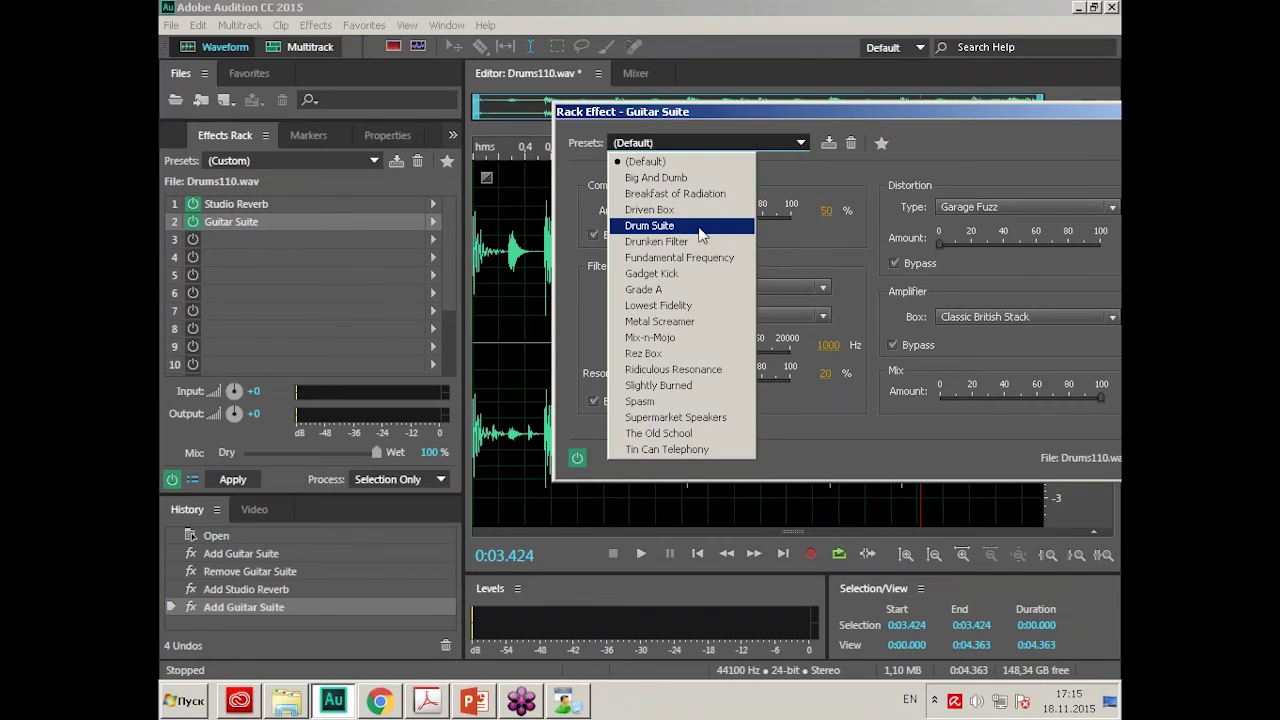
left_click(660, 226)
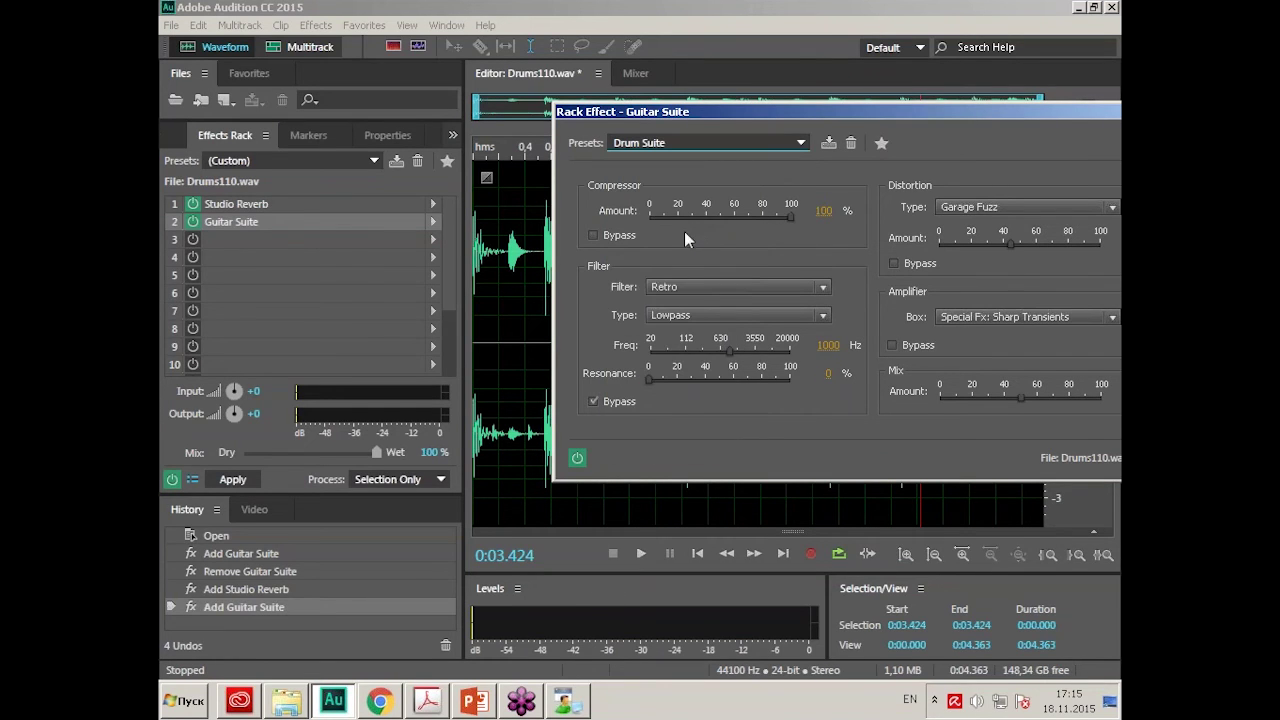
Play the drums through the Drum Suite preset, adjusting the system volume and moving the effect window slightly.
left_click(640, 555)
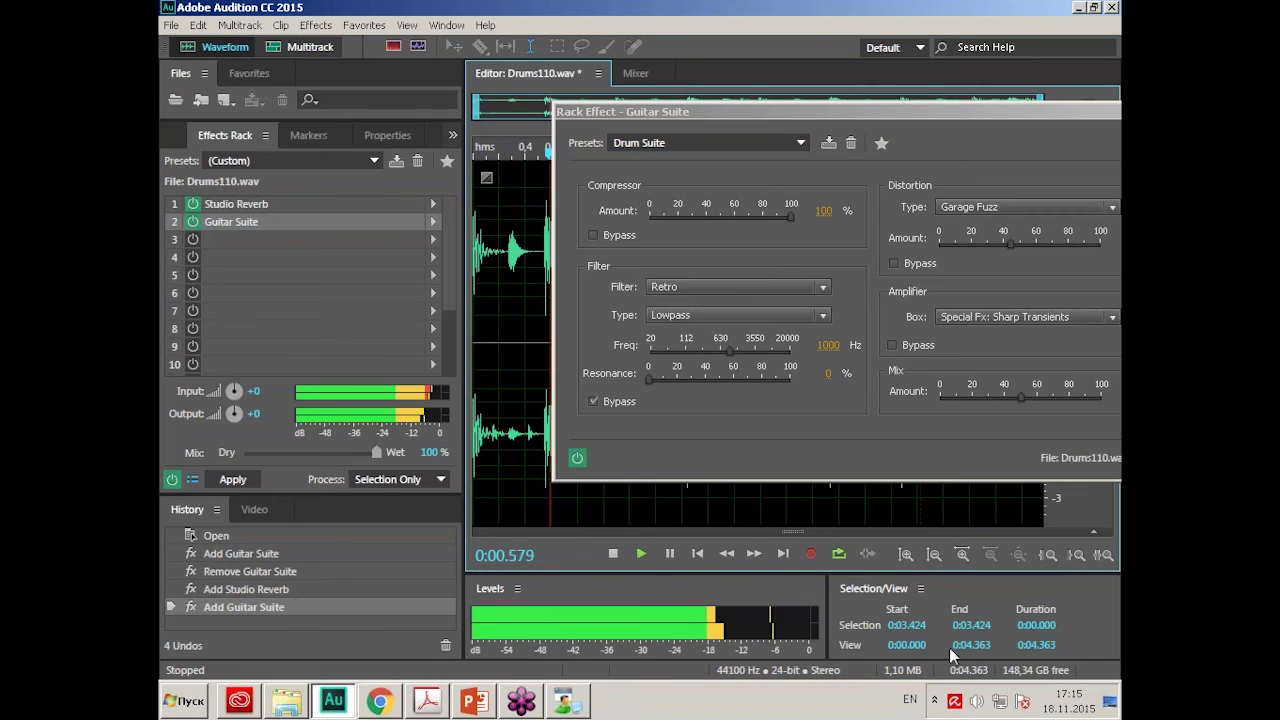
left_click(975, 701)
scroll(975, 705, "down", 3)
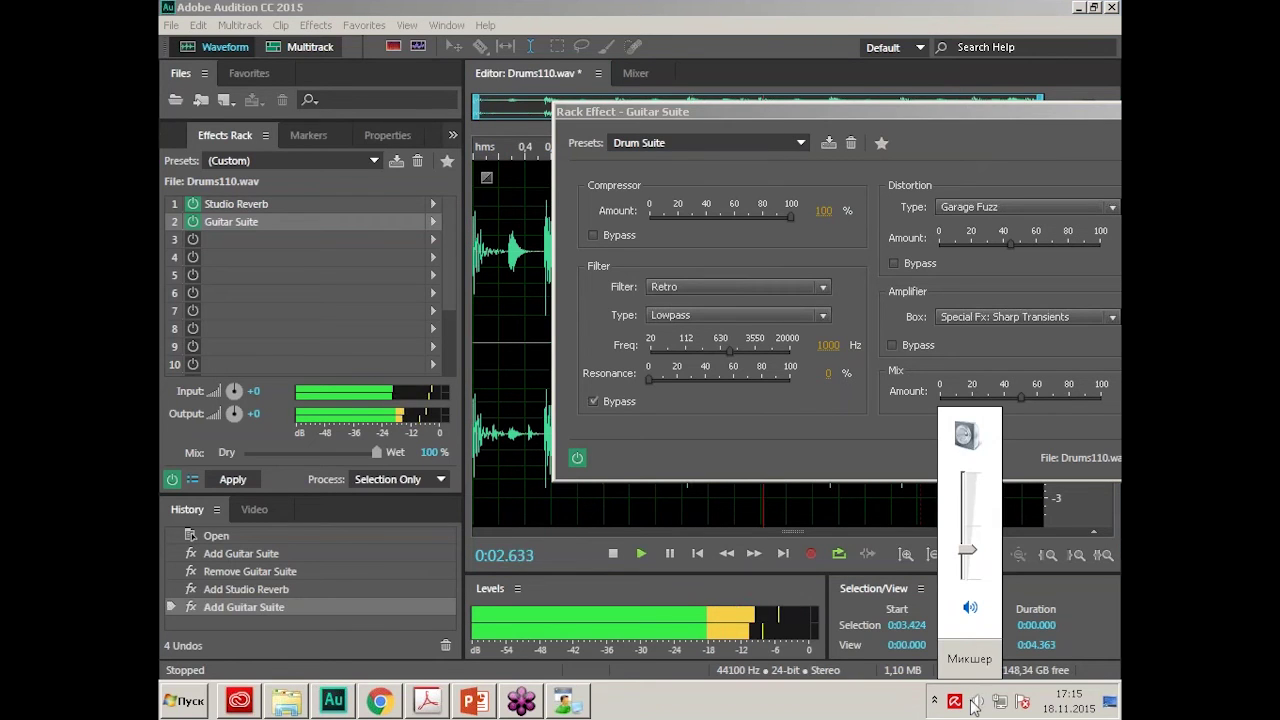
left_click(763, 440)
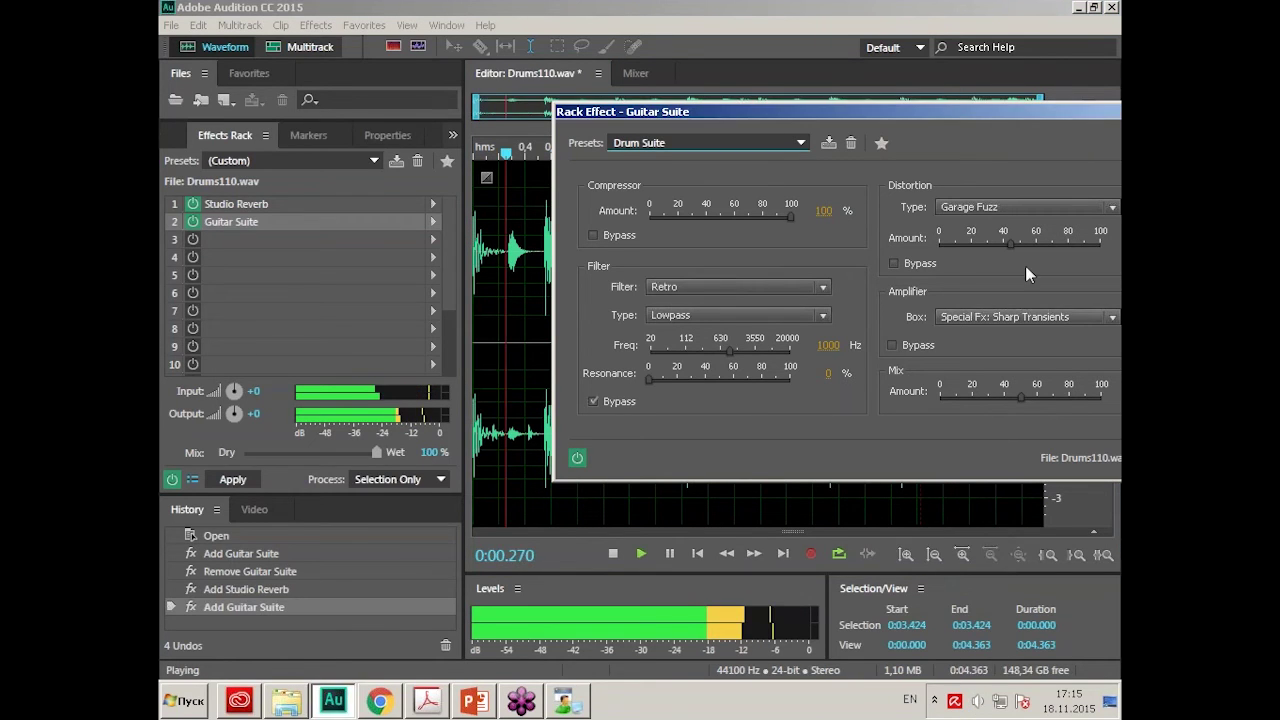
left_click_drag(965, 112, 957, 95)
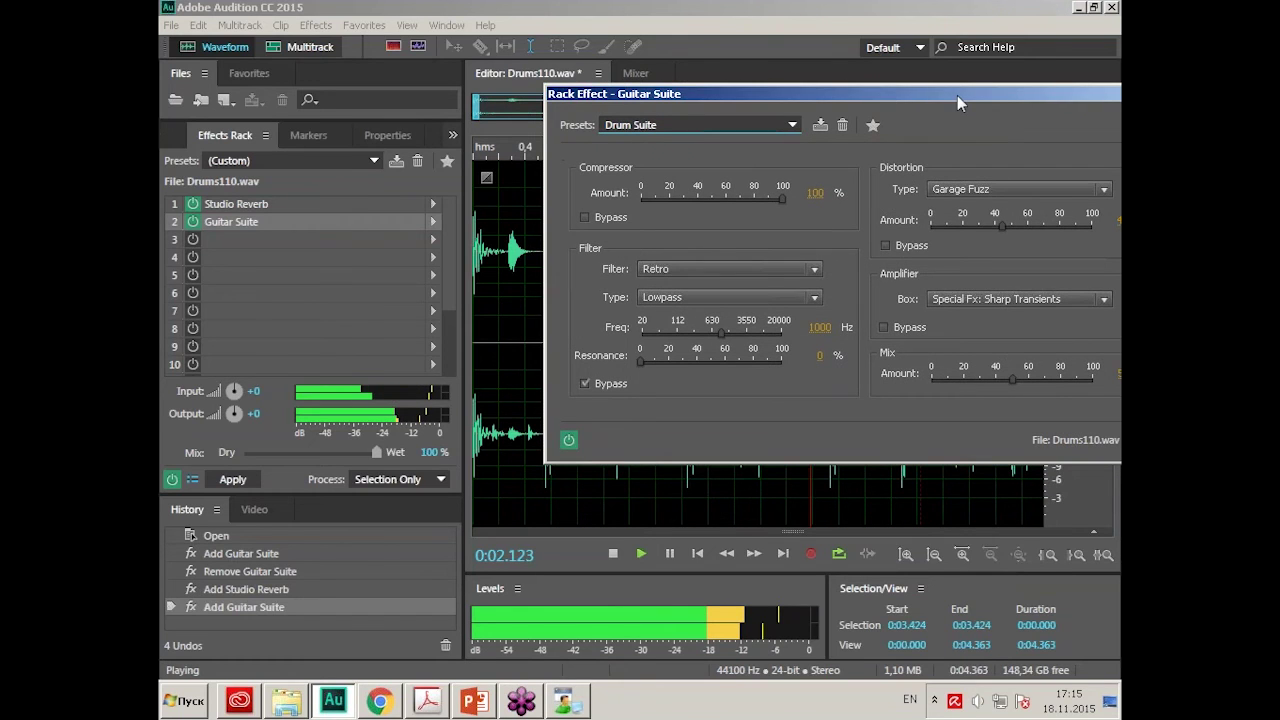
Compare playback with Guitar Suite and Studio Reverb toggled off and on, closing the Guitar Suite window and leaving both effects enabled.
left_click(568, 440)
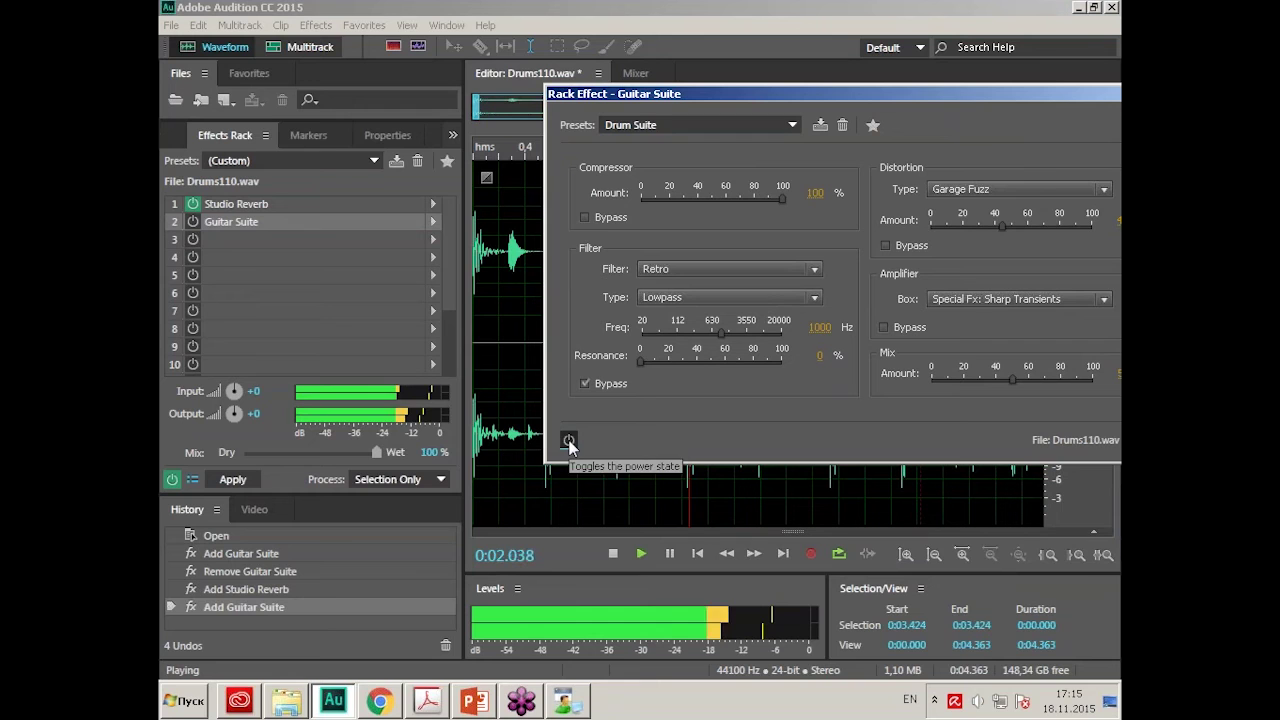
left_click(568, 440)
left_click_drag(967, 94, 695, 132)
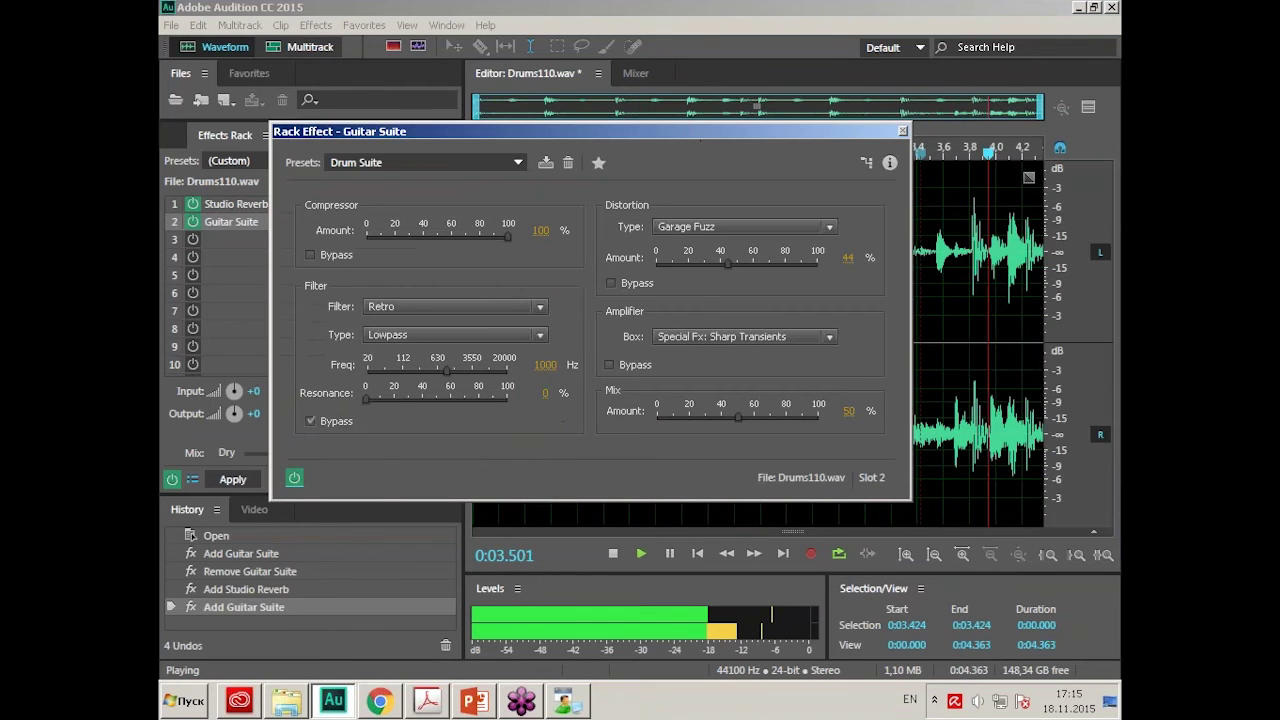
left_click(903, 131)
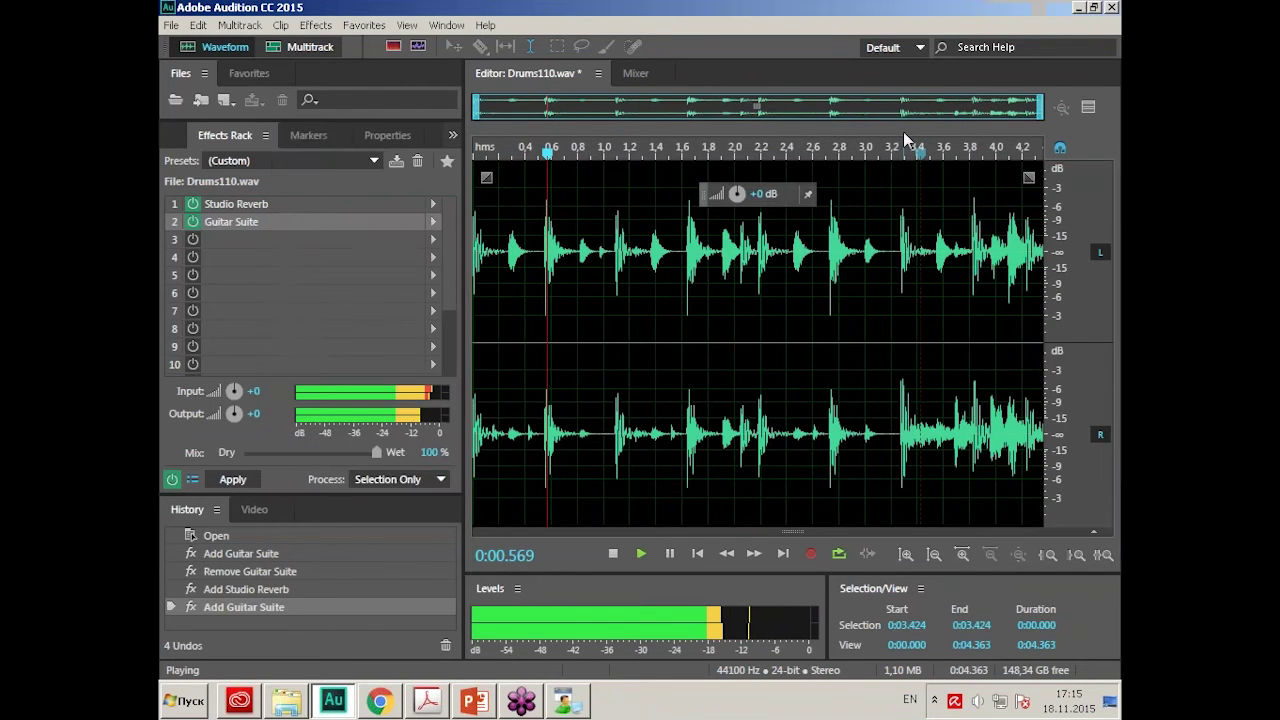
left_click(192, 223)
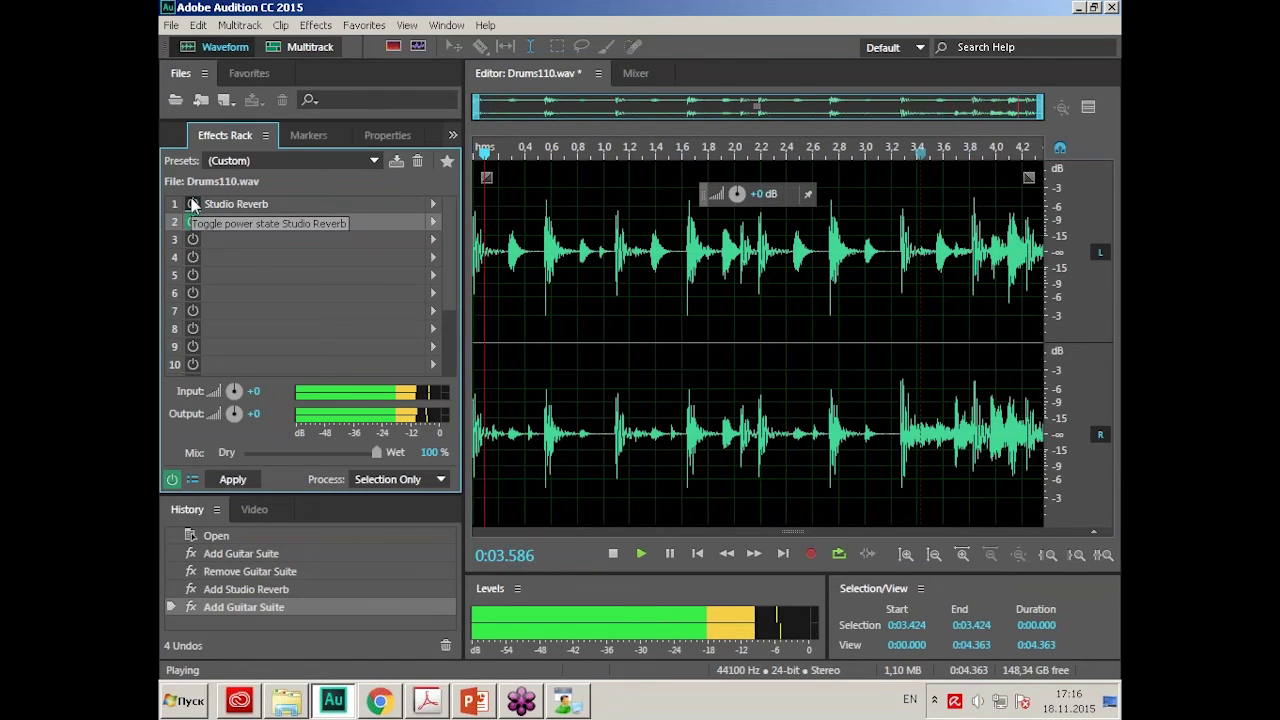
left_click(193, 204)
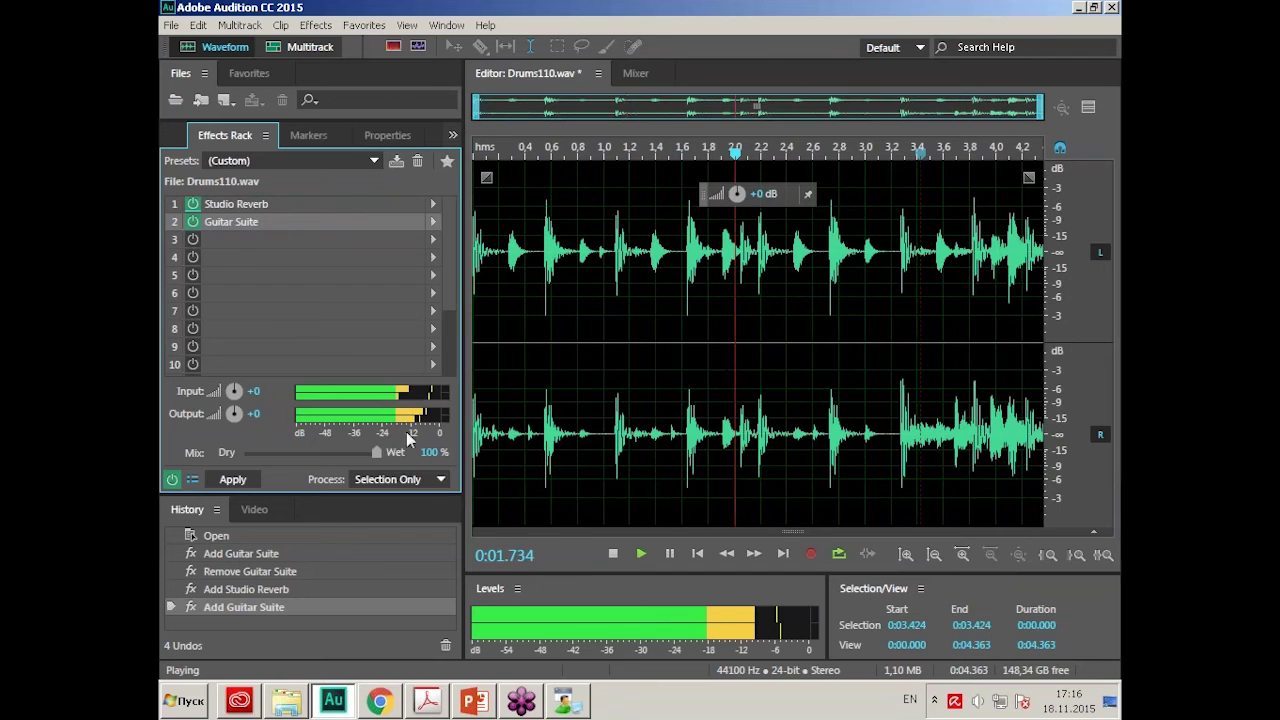
Stop playback, then view the Studio Reverb settings in rack slot 1 and close the effect window.
left_click(613, 555)
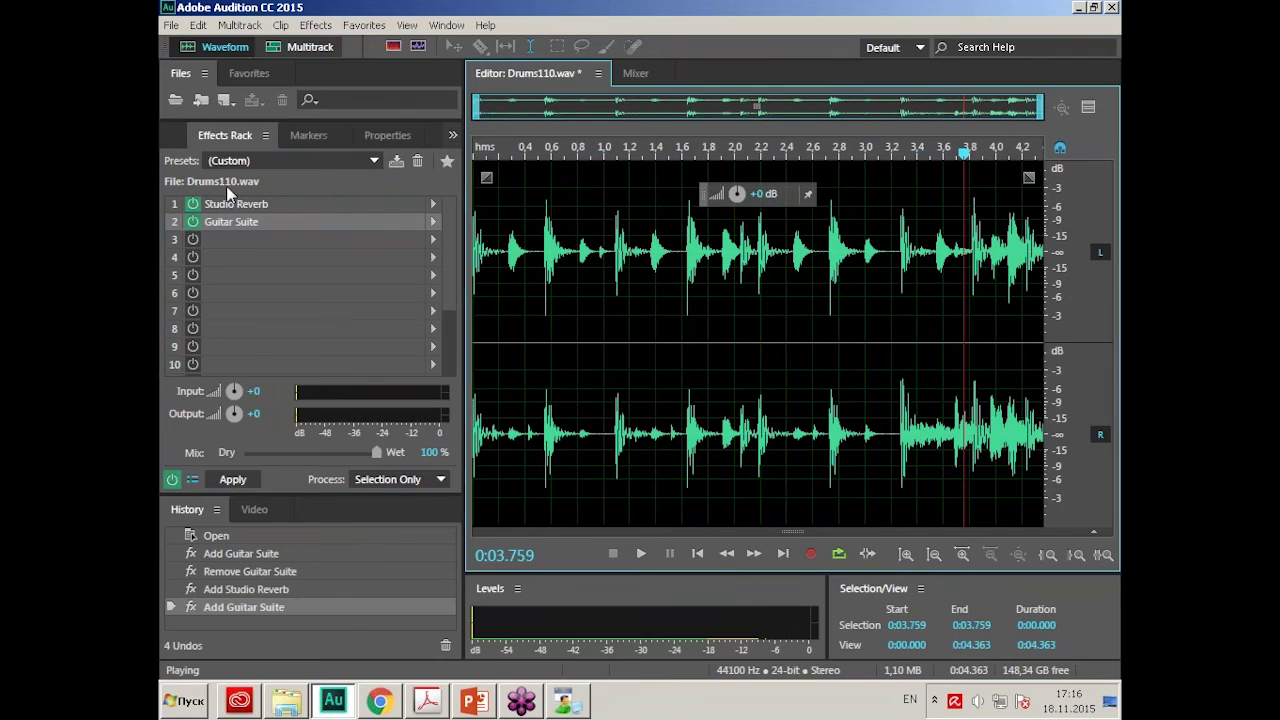
double_click(297, 205)
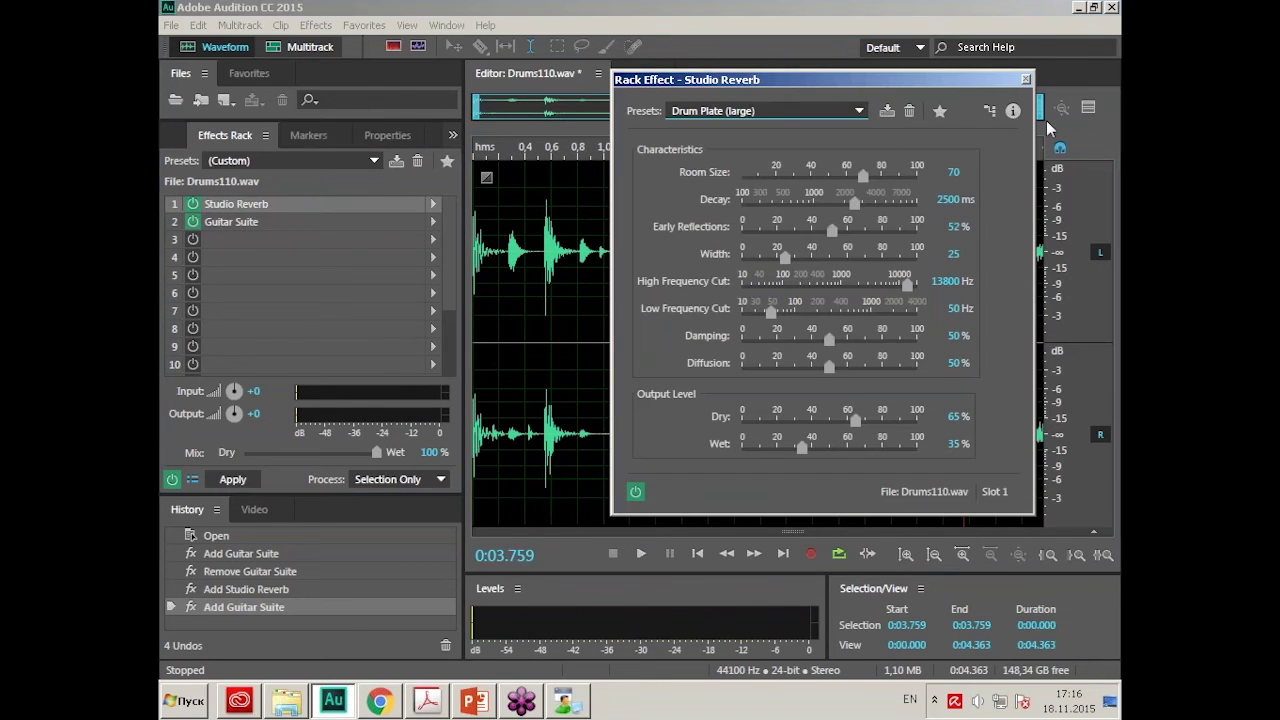
left_click(1026, 79)
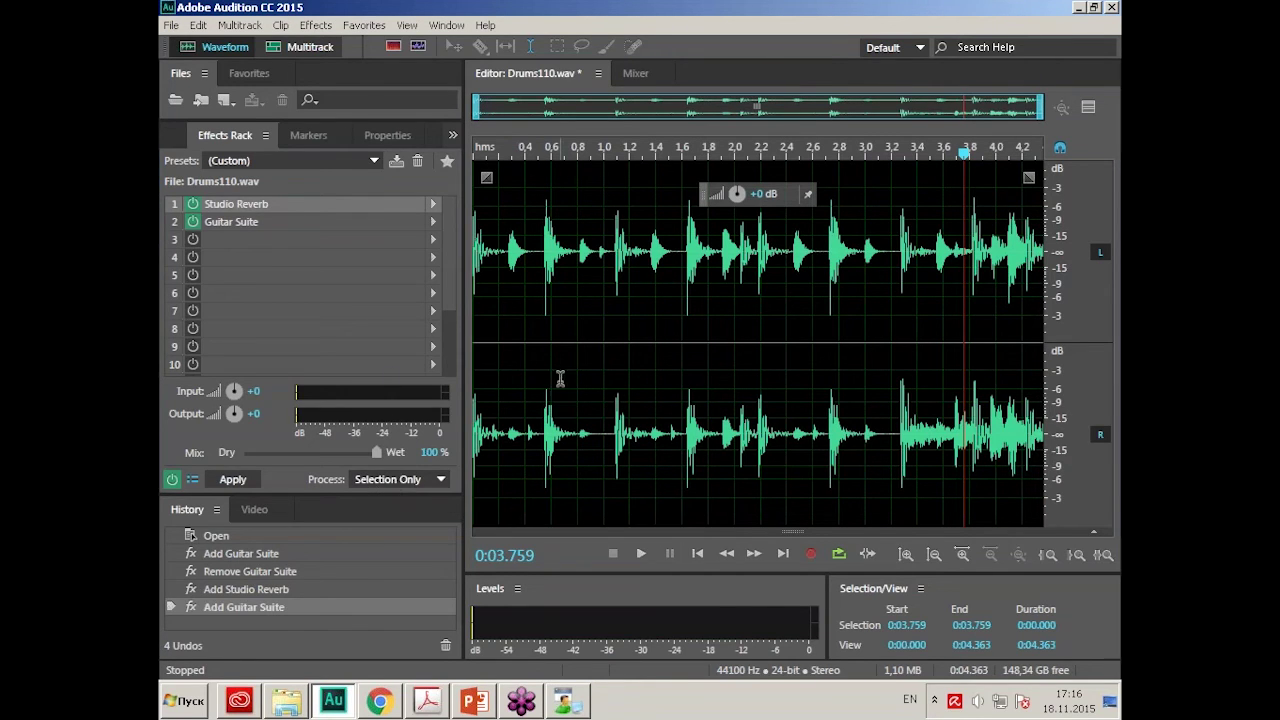
Set the Effects Rack to process the Entire File, apply it to the drum recording, and undo the application.
left_click(441, 480)
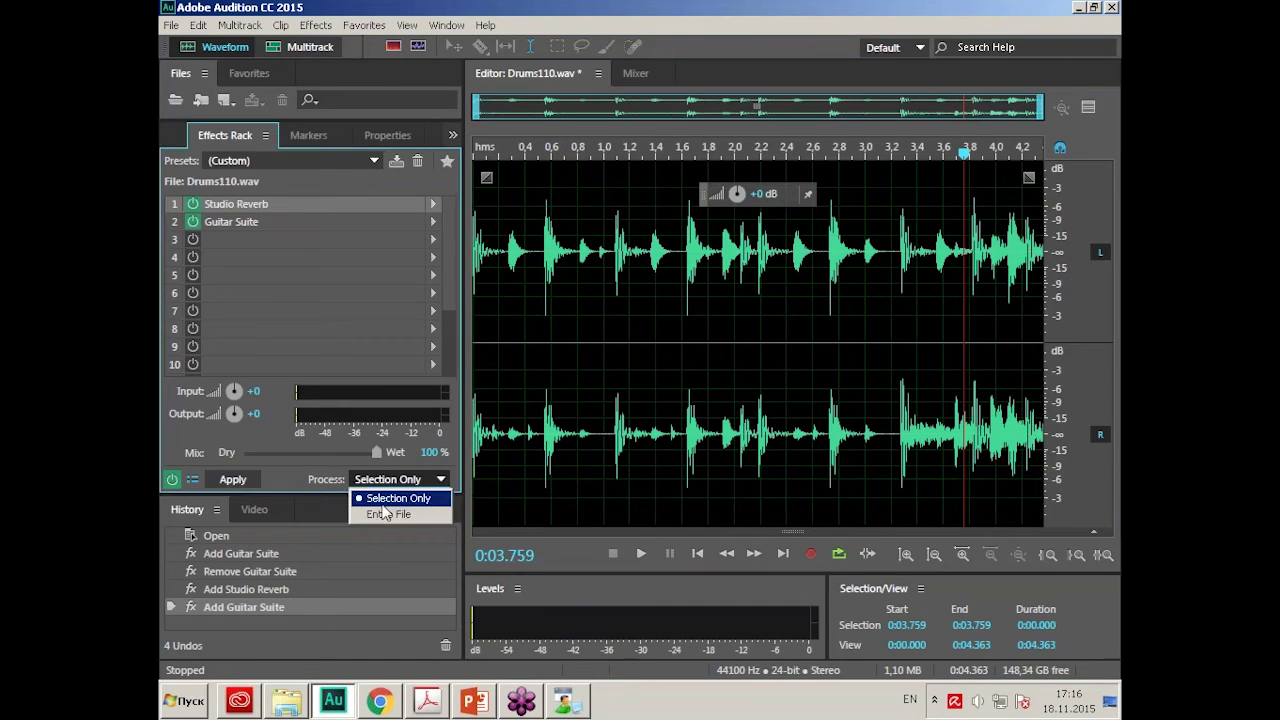
left_click(435, 515)
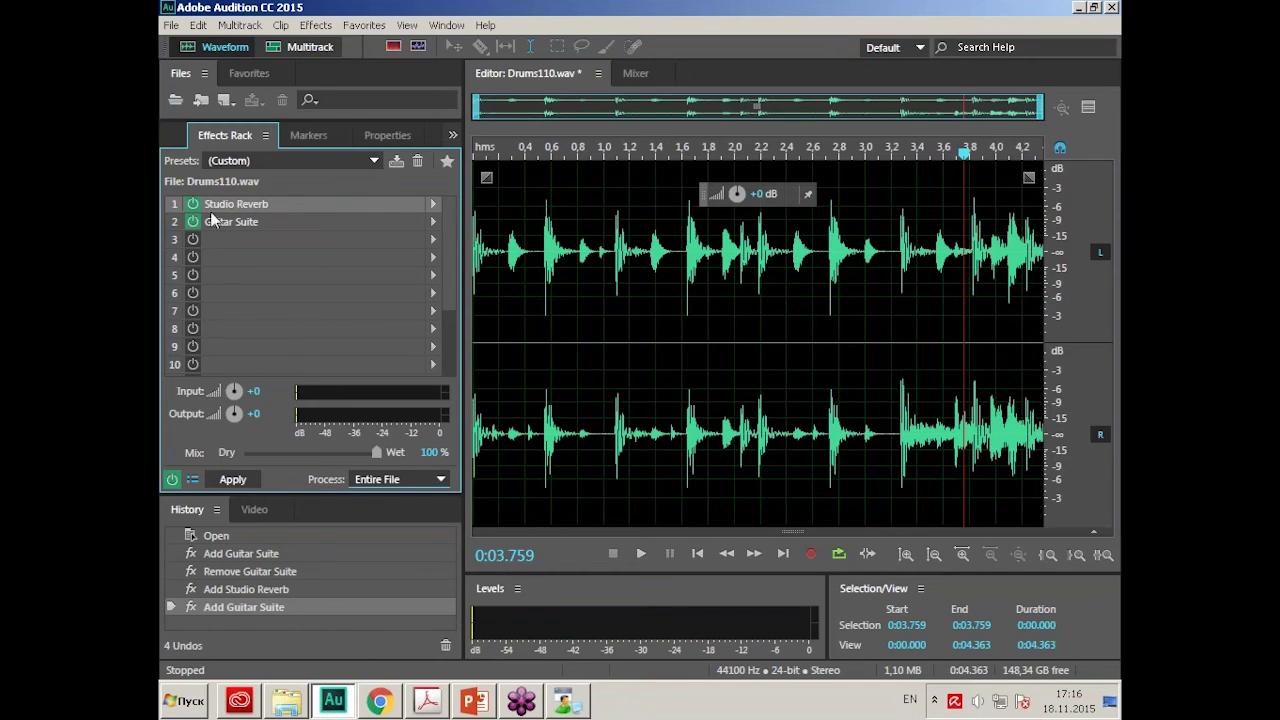
left_click(233, 480)
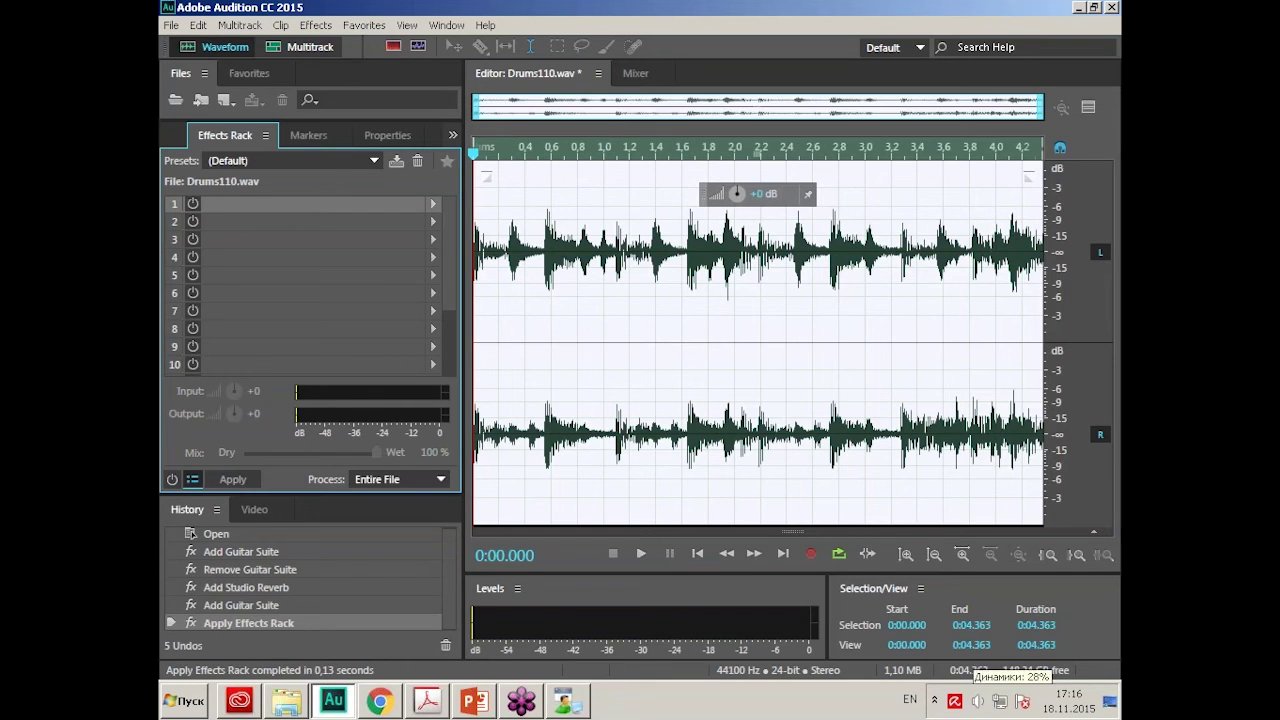
key("ctrl+z")
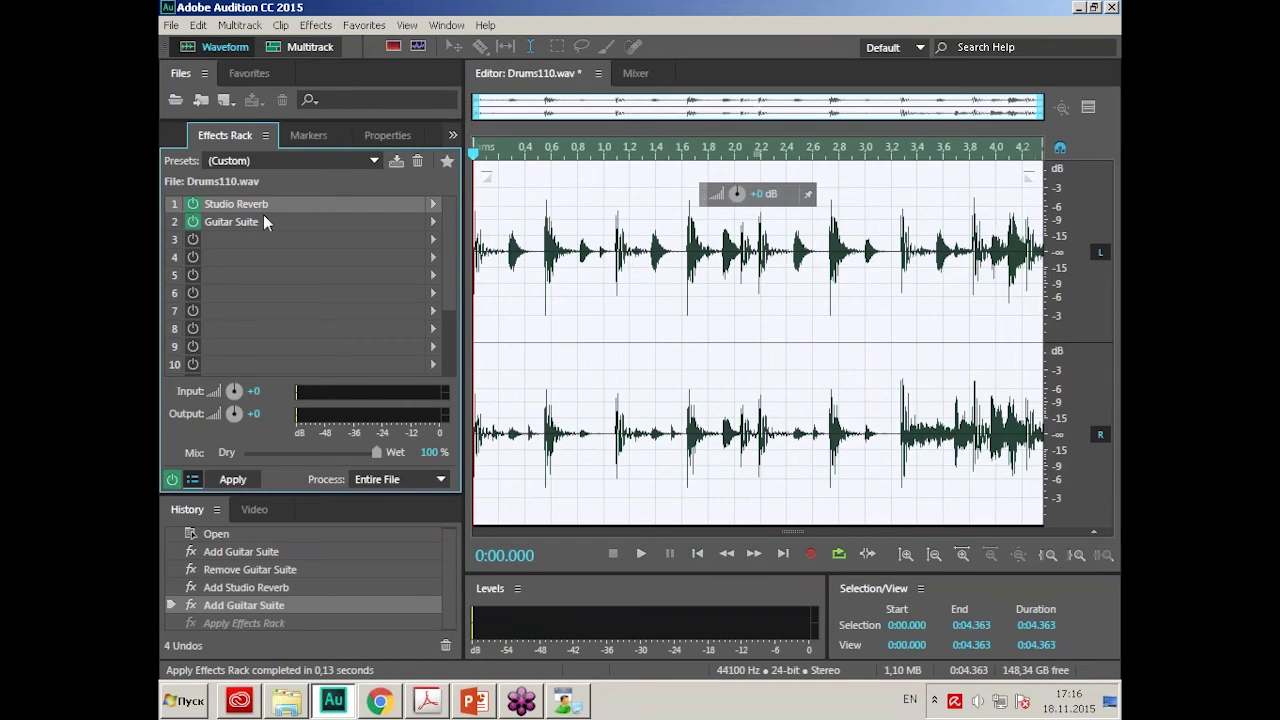
Open the session AutomationClip.sesx from the Multitrack folder inside 18-11-15 and close the Adaptive Noise Reduction window.
left_click(1105, 170)
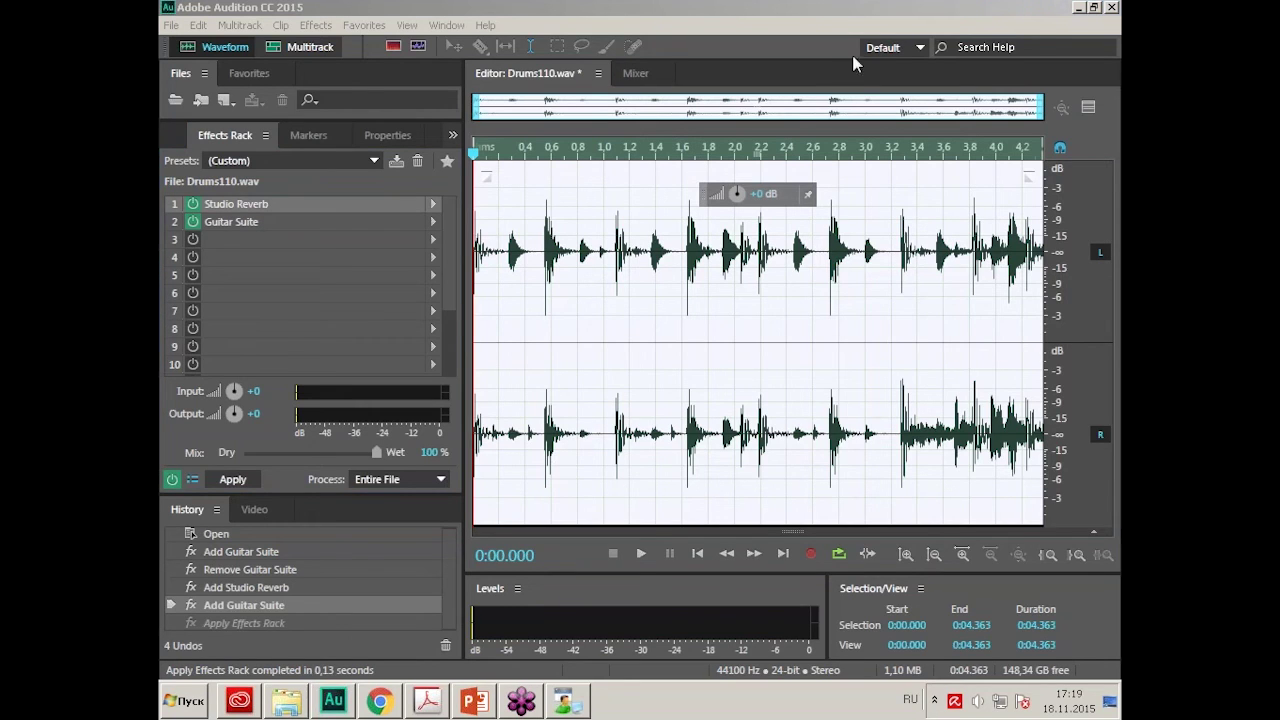
left_click(599, 73)
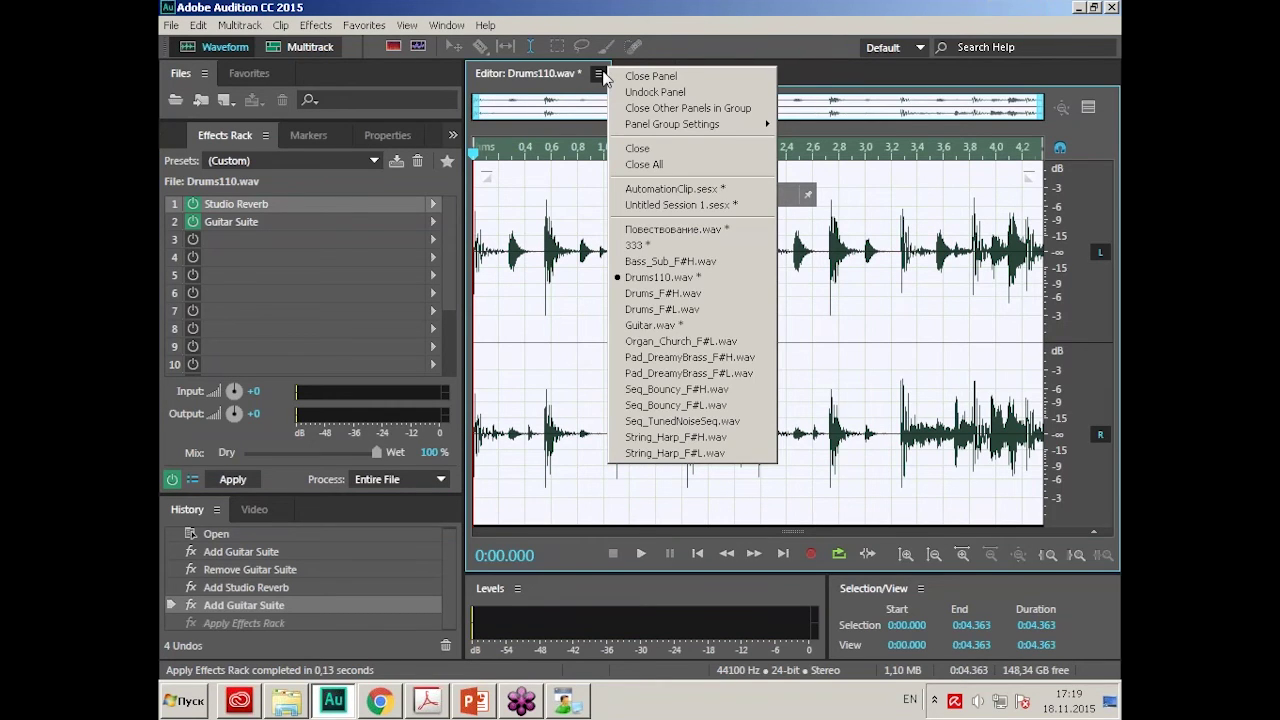
left_click(177, 30)
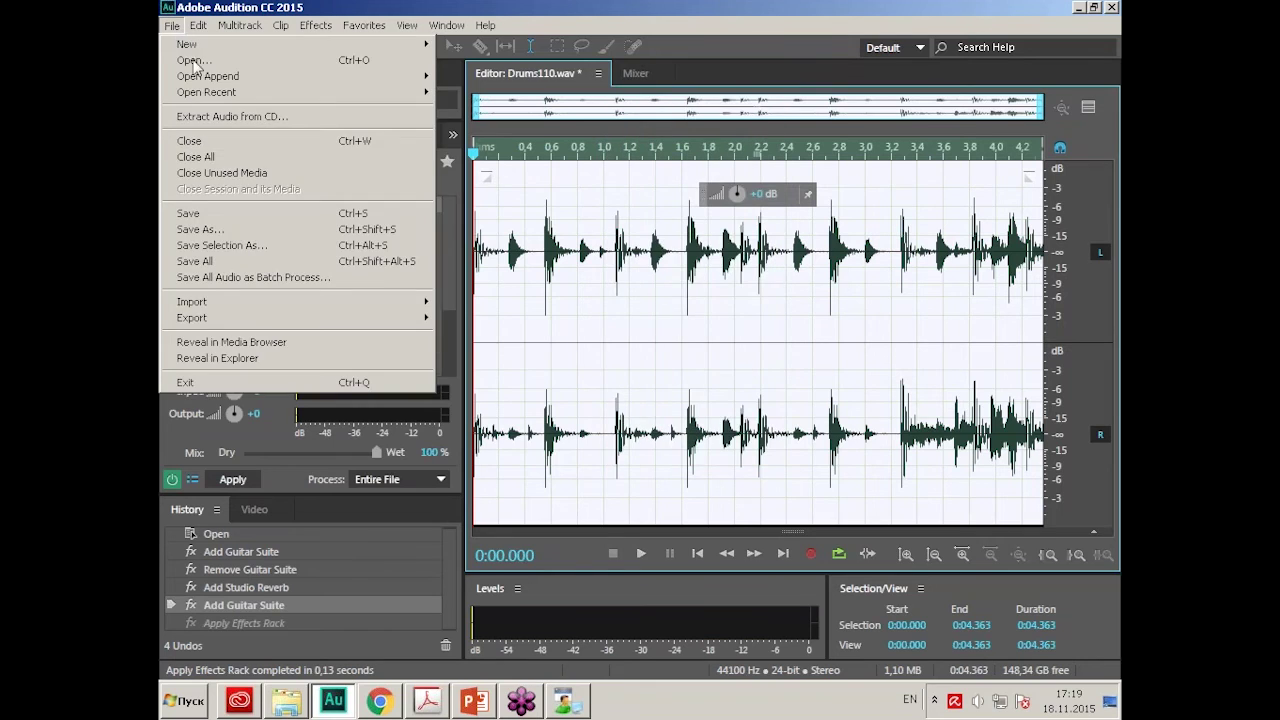
left_click(194, 63)
left_click_drag(345, 49, 525, 79)
left_click(463, 93)
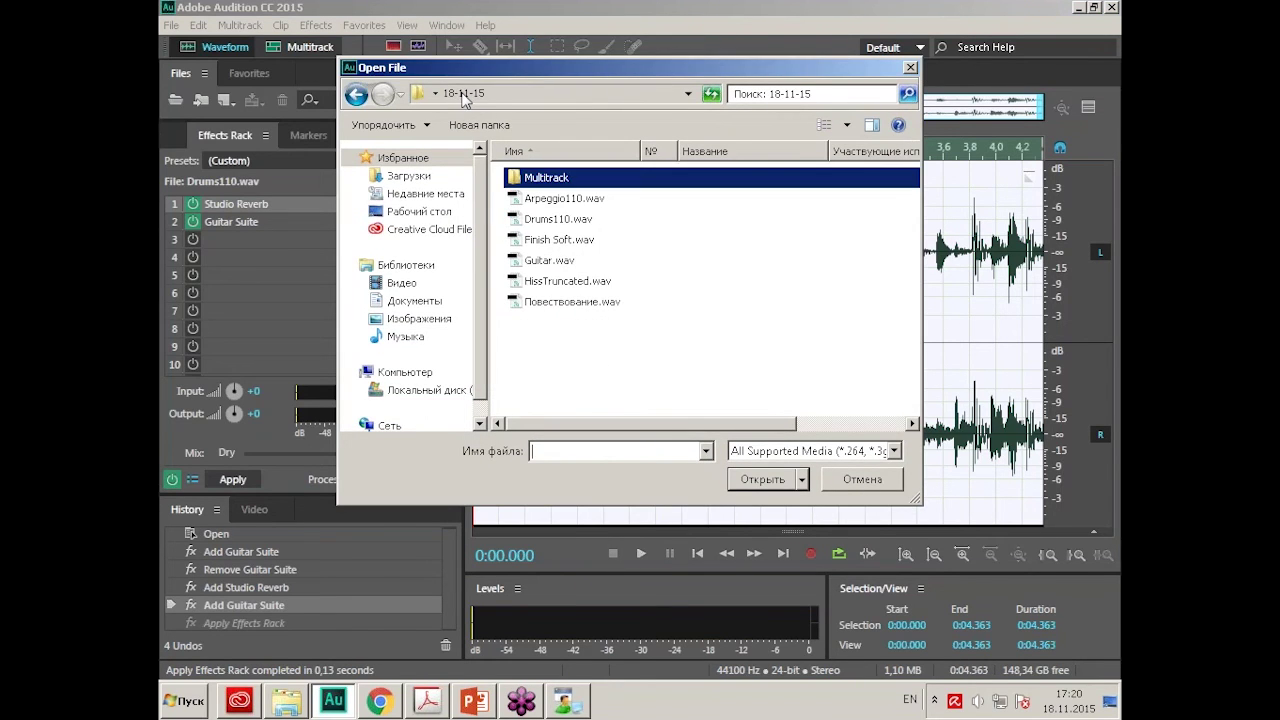
double_click(593, 190)
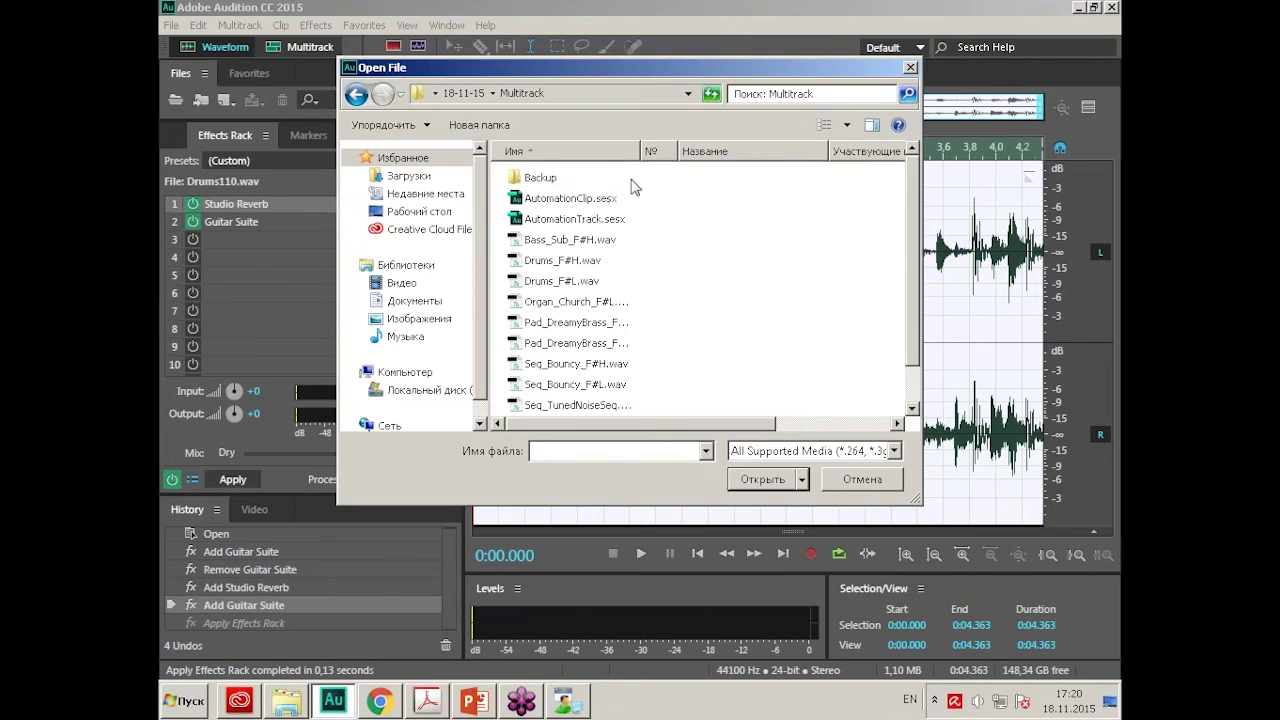
left_click(556, 205)
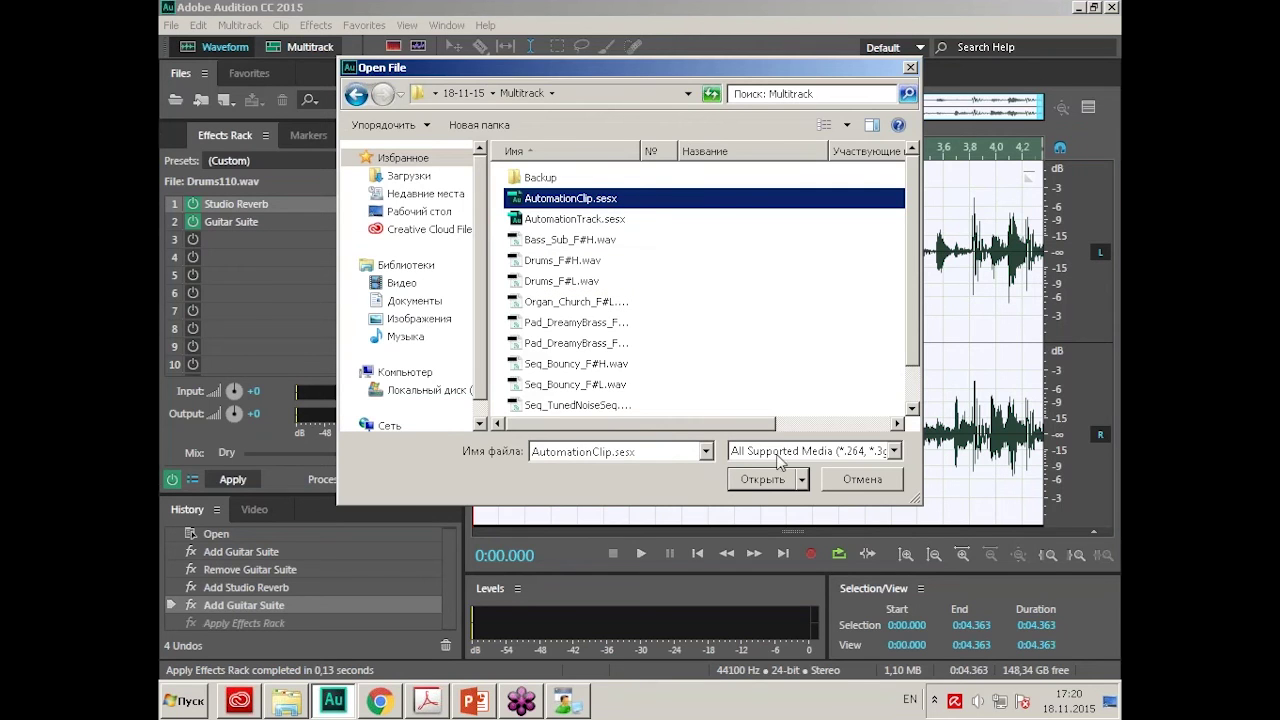
left_click(762, 480)
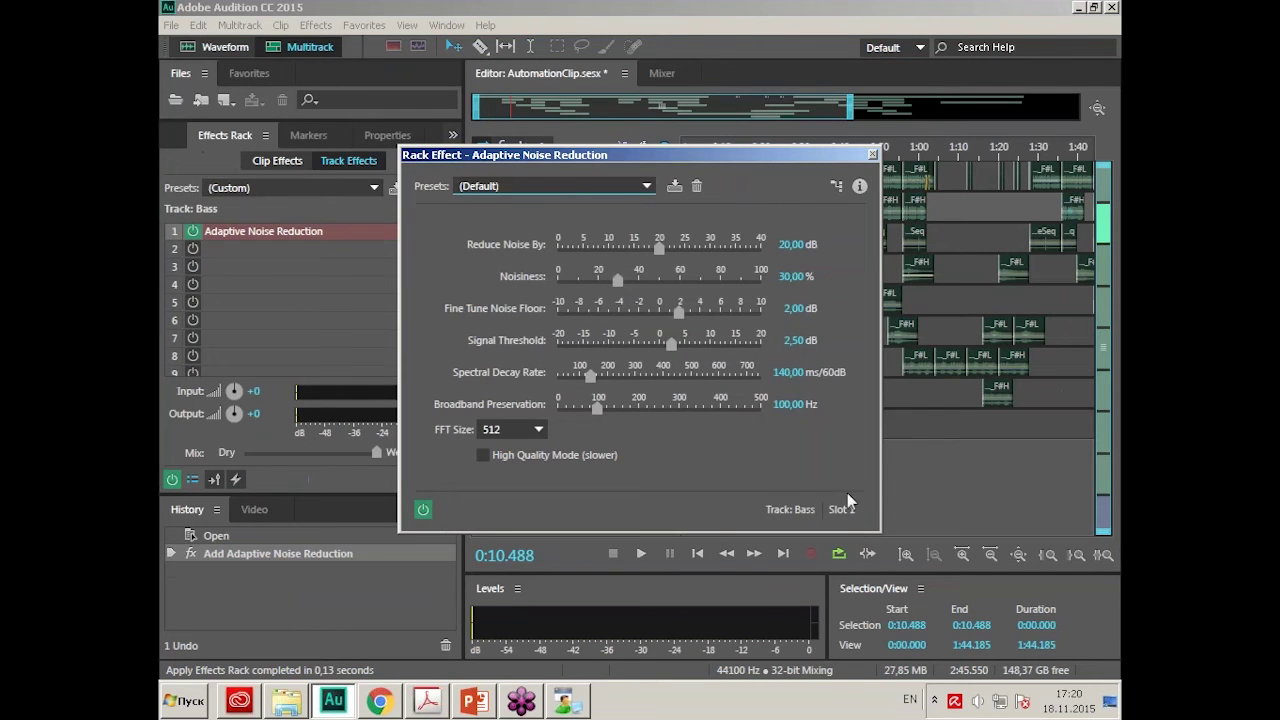
left_click(873, 155)
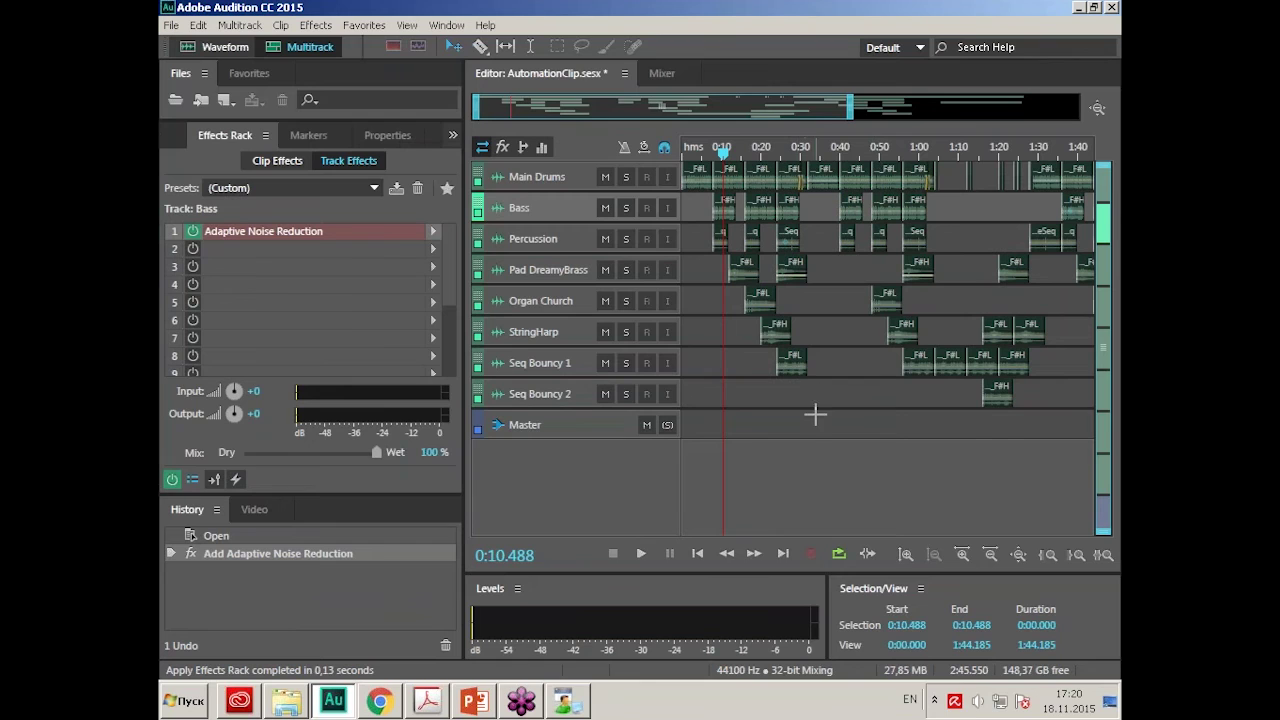
Play the multitrack session from its start to hear the opening, and stop playback after about 11 seconds.
key("Home")
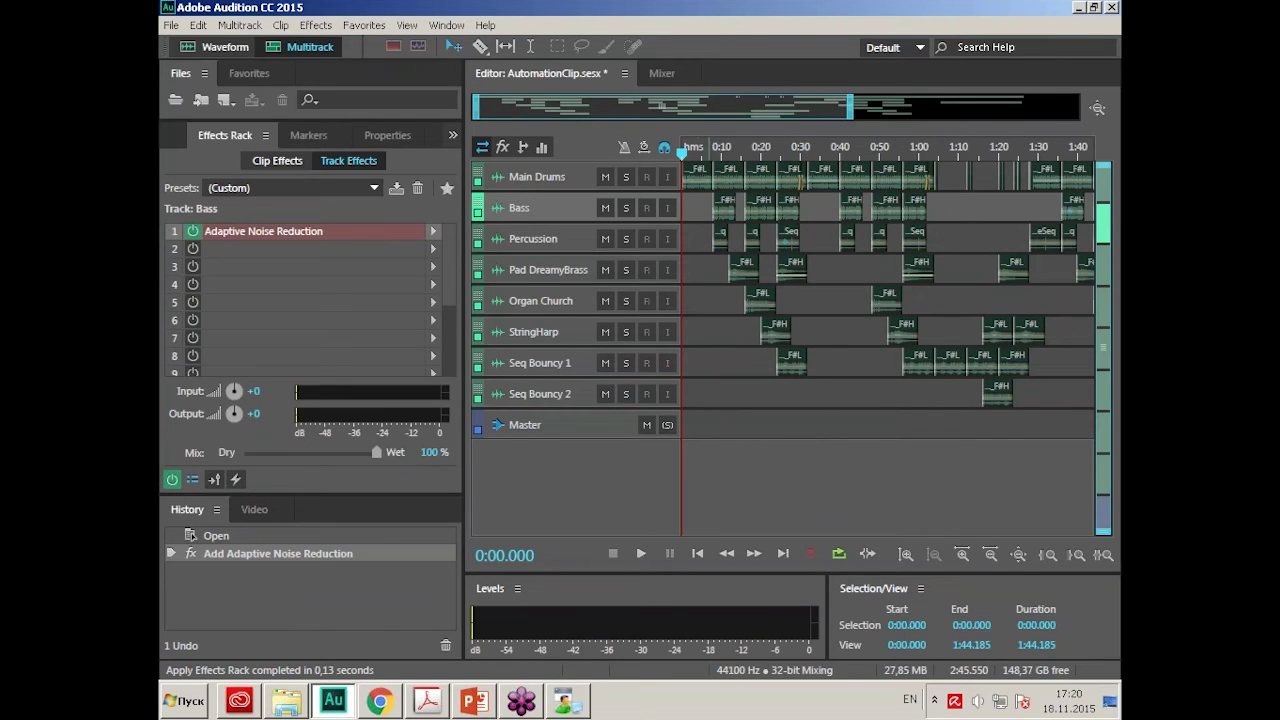
key("alt+=")
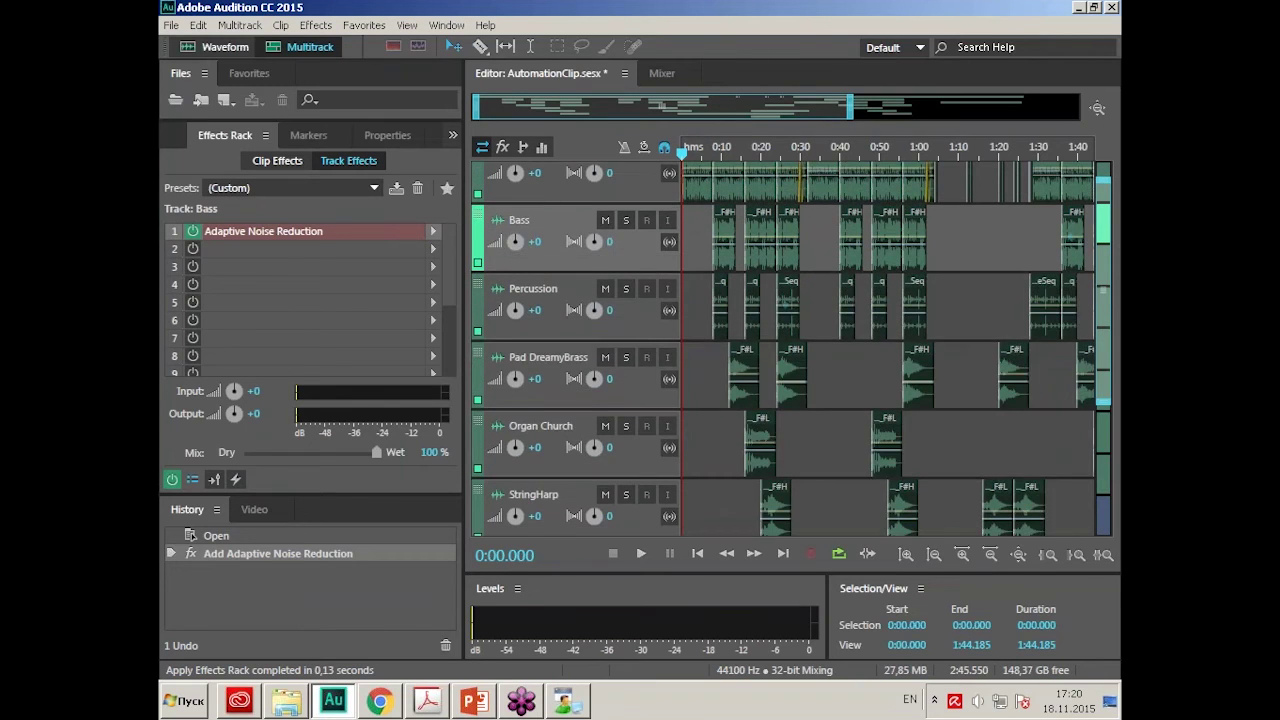
key("space")
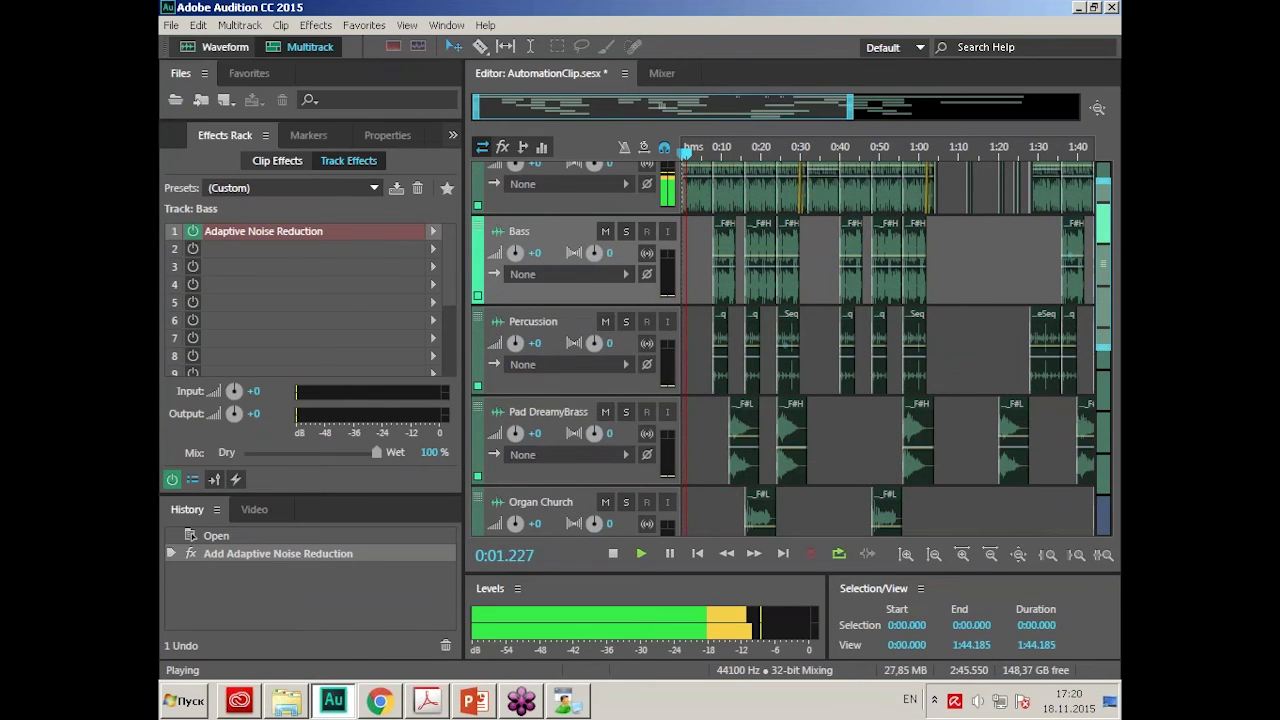
key("alt+minus")
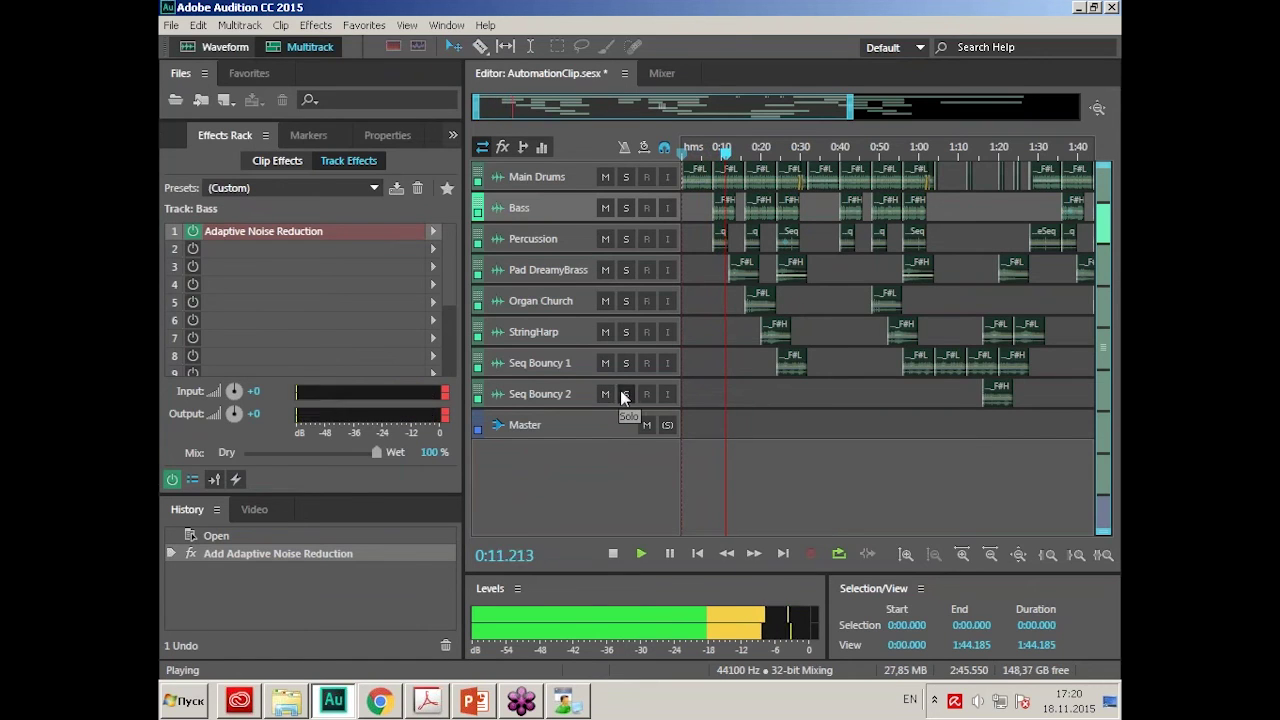
key("space")
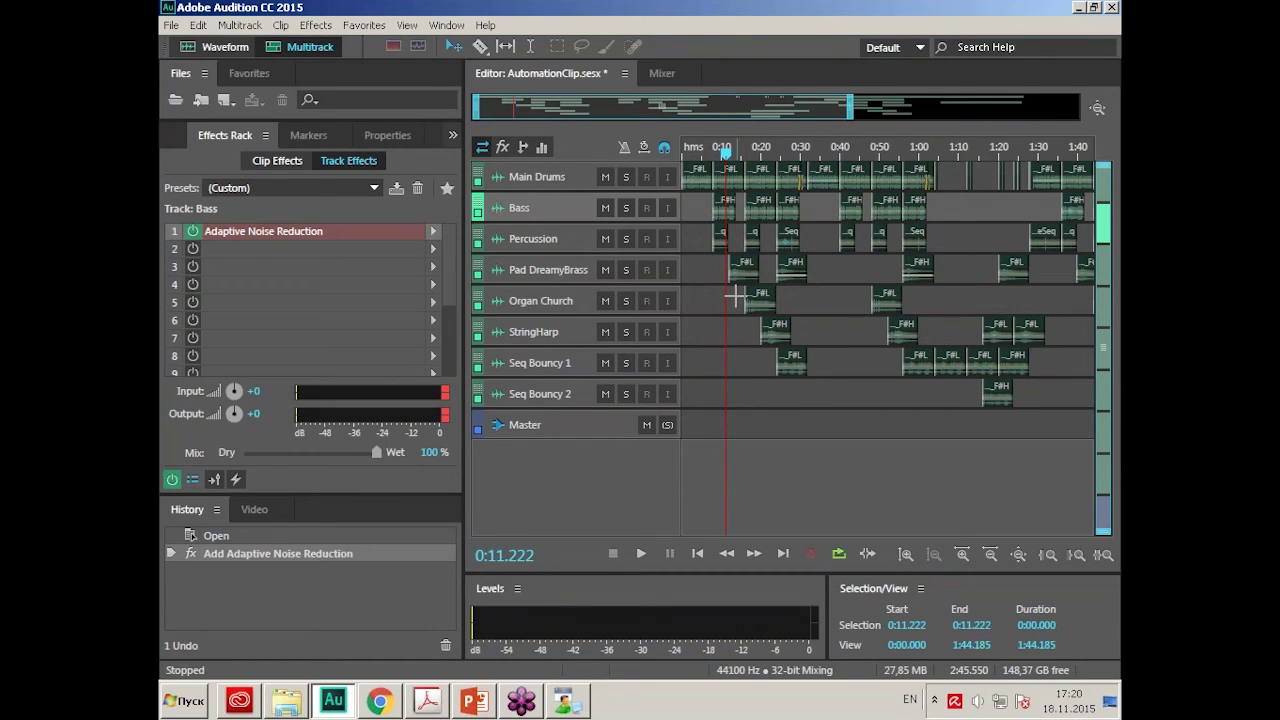
Create a new multitrack session named Untitled Session 2 in the Desktop folder 18-11-15, using 48000 Hz, 32 (float) and a Stereo master.
left_click(173, 25)
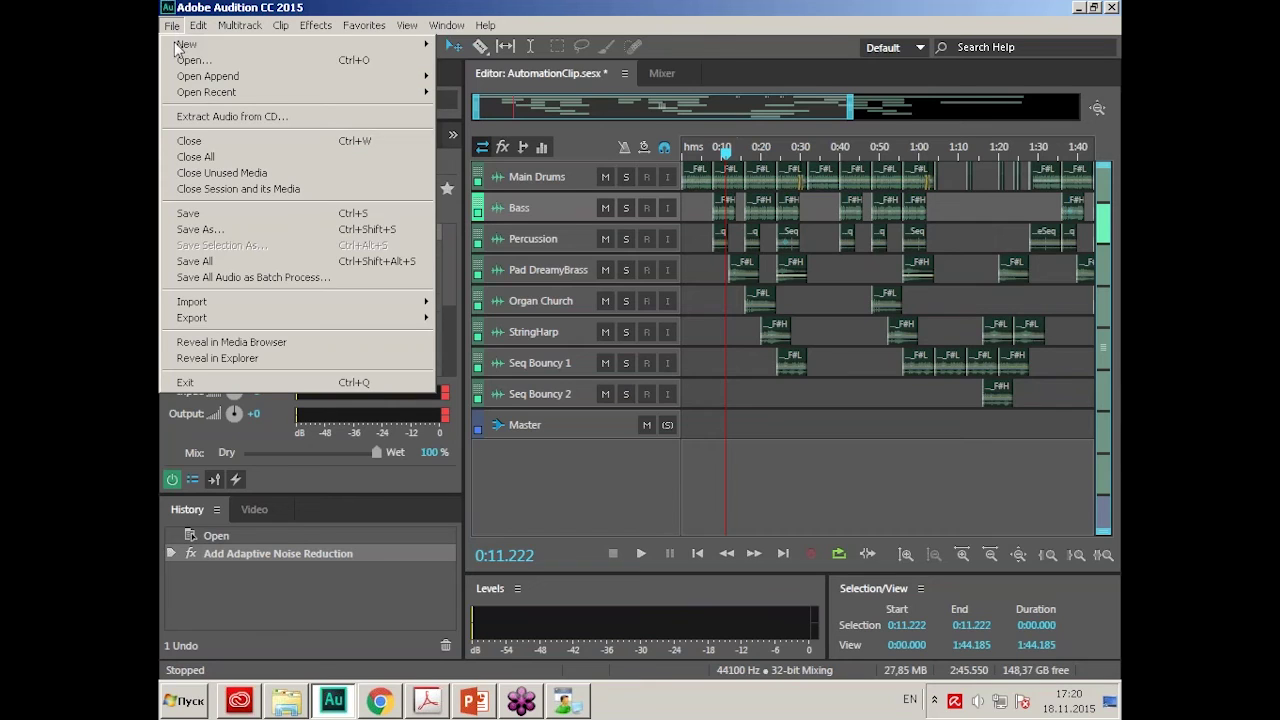
mouse_move(185, 45)
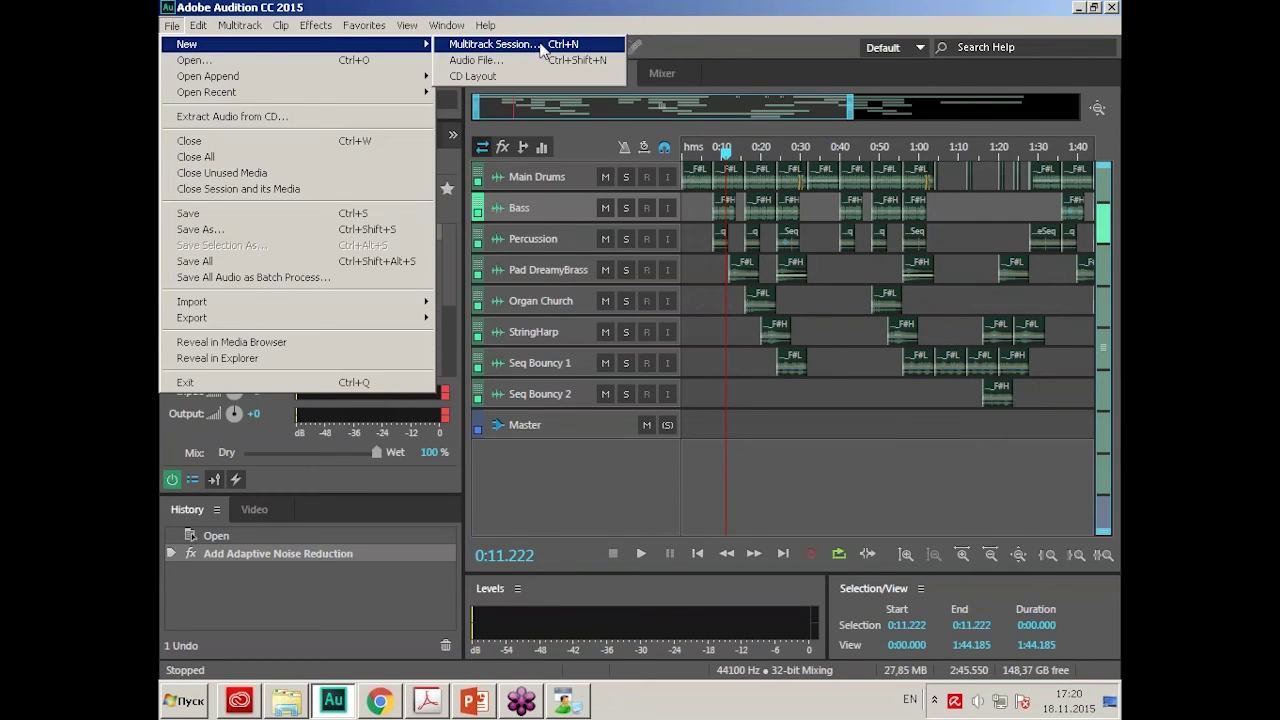
left_click(543, 46)
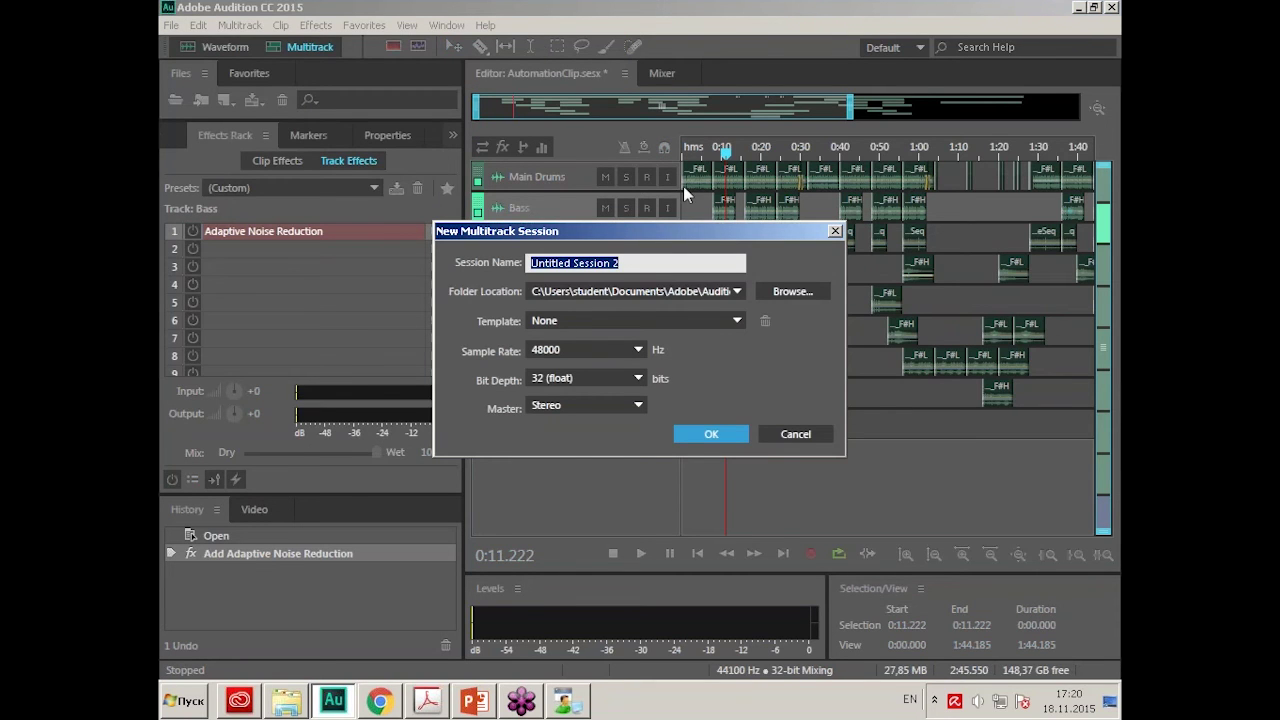
left_click(604, 263)
left_click(790, 291)
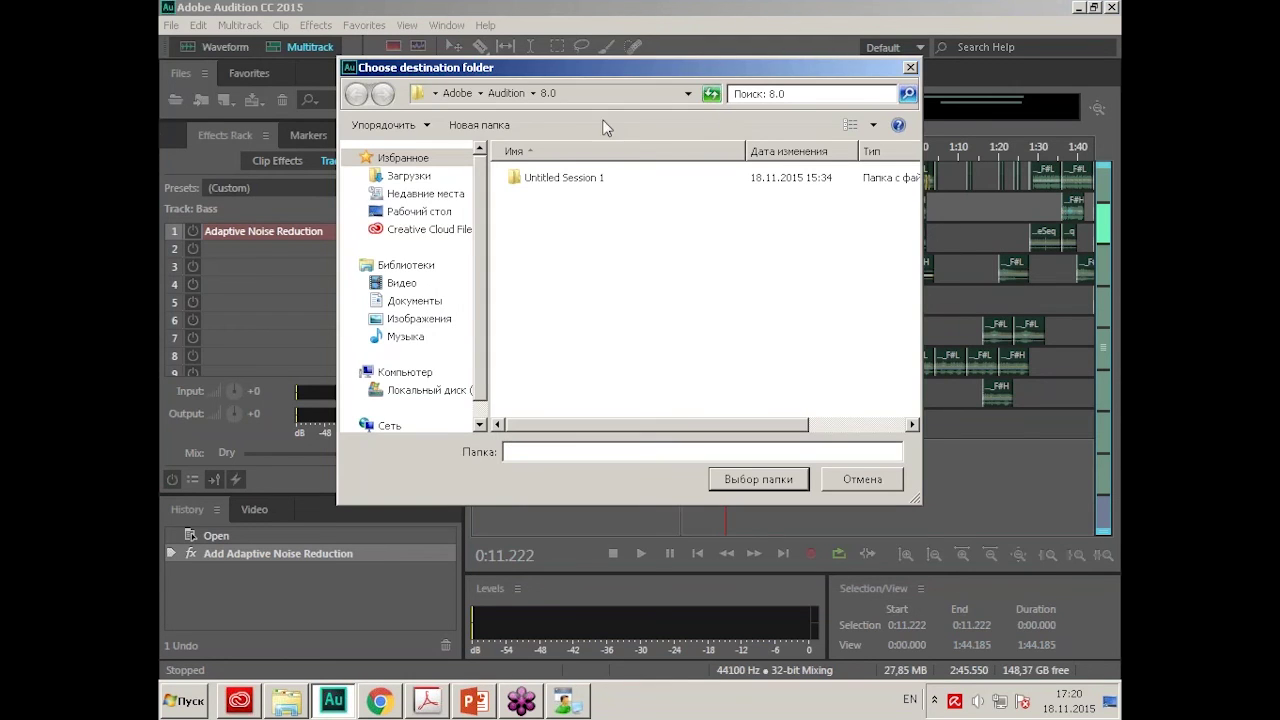
left_click(445, 220)
left_click(619, 264)
double_click(596, 365)
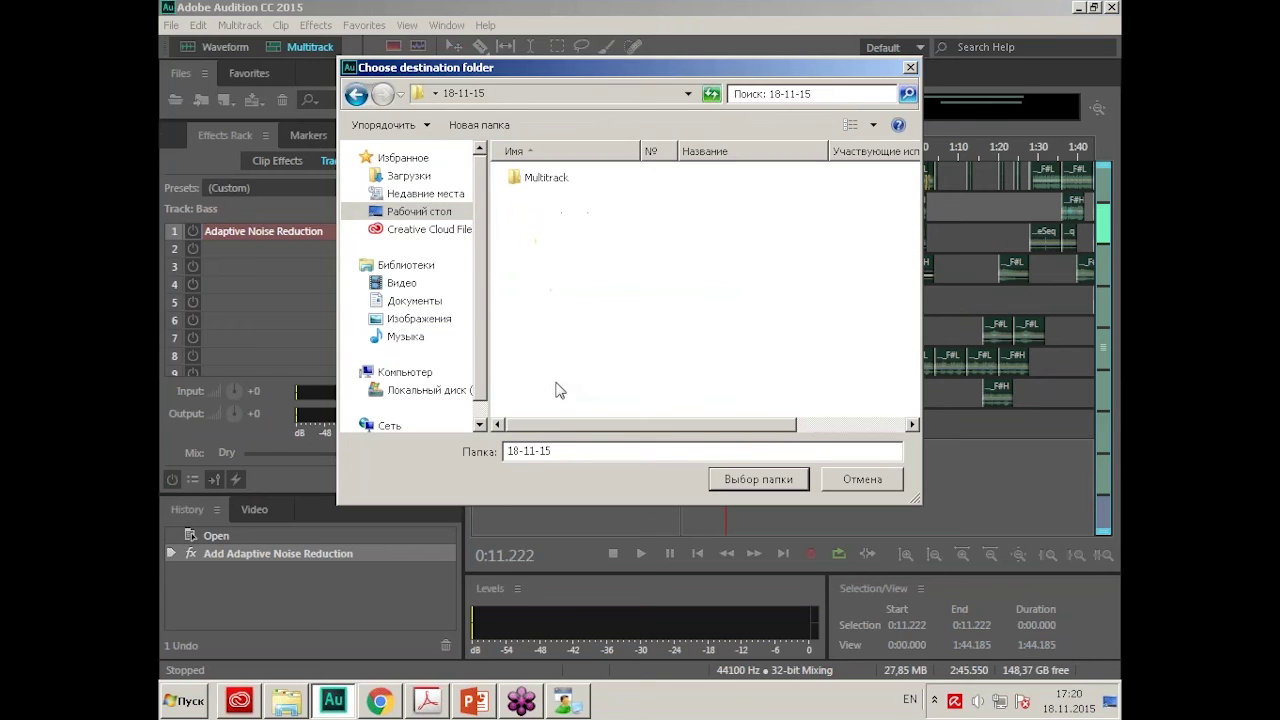
left_click(757, 479)
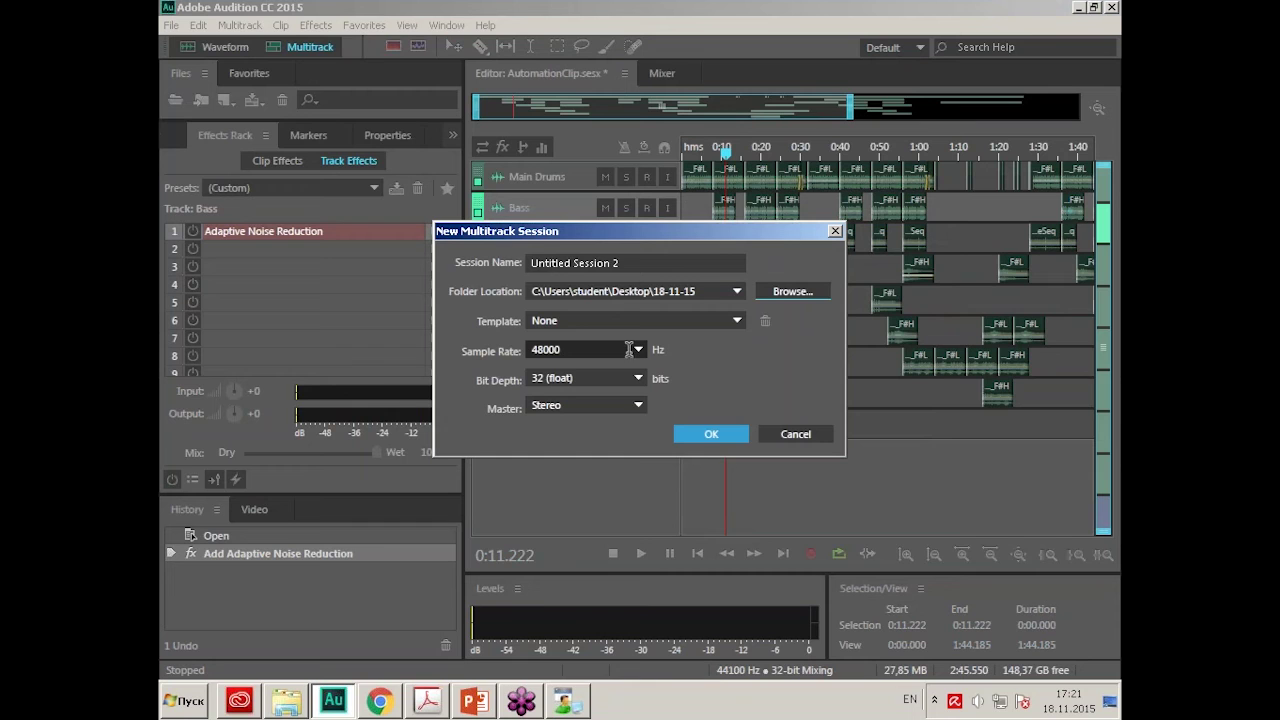
left_click(728, 434)
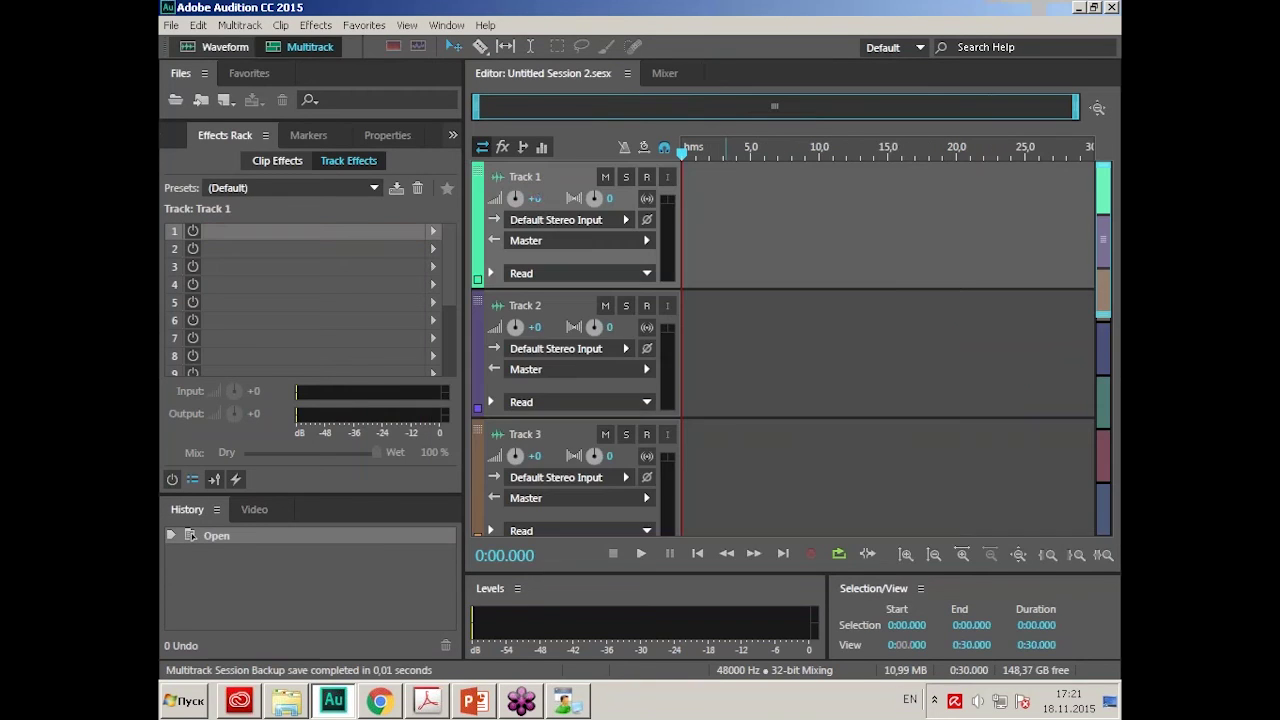
scroll(585, 253, "down", 5)
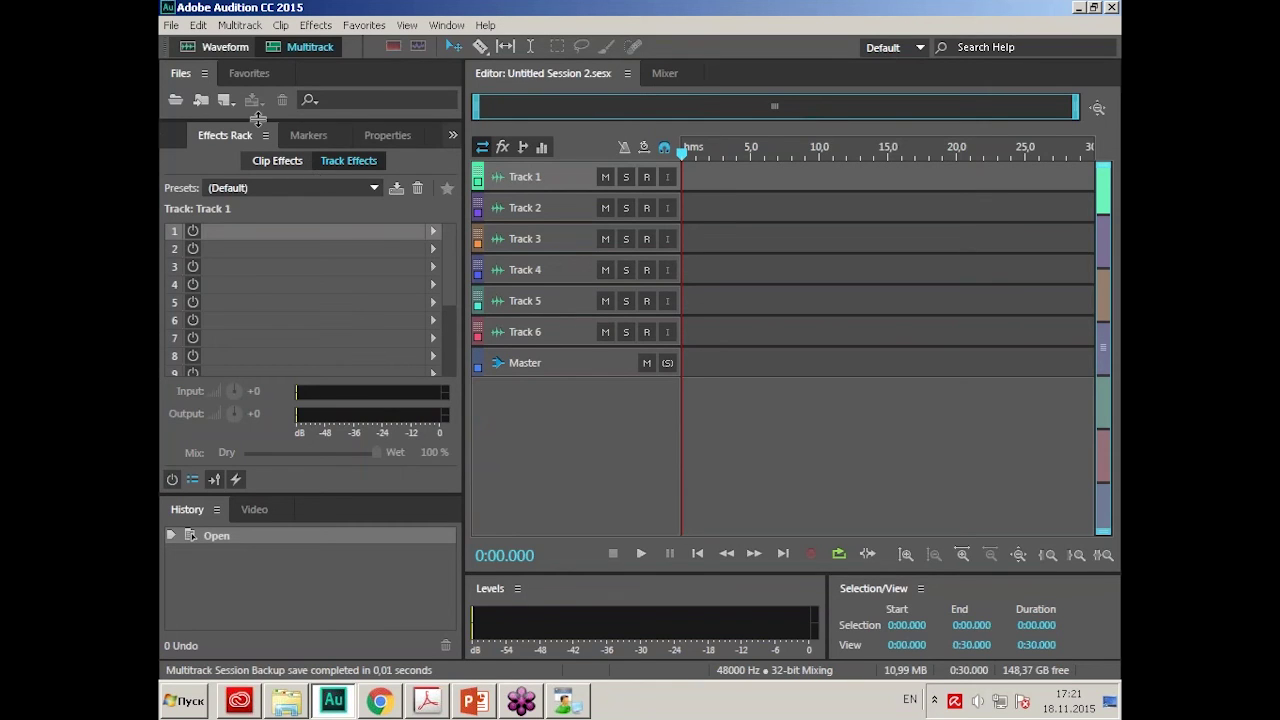
Show the Media Browser, list the contents of drive C:, and narrow its drive tree to widen the contents list.
left_click(440, 26)
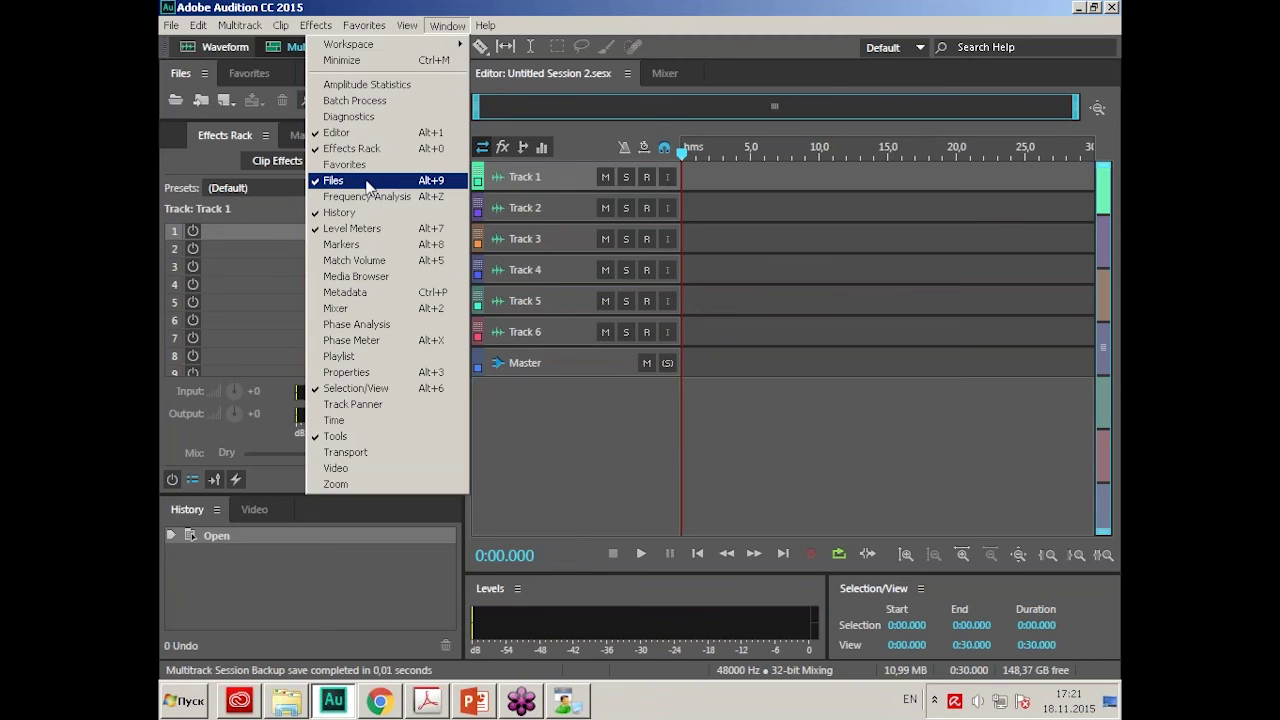
left_click(403, 283)
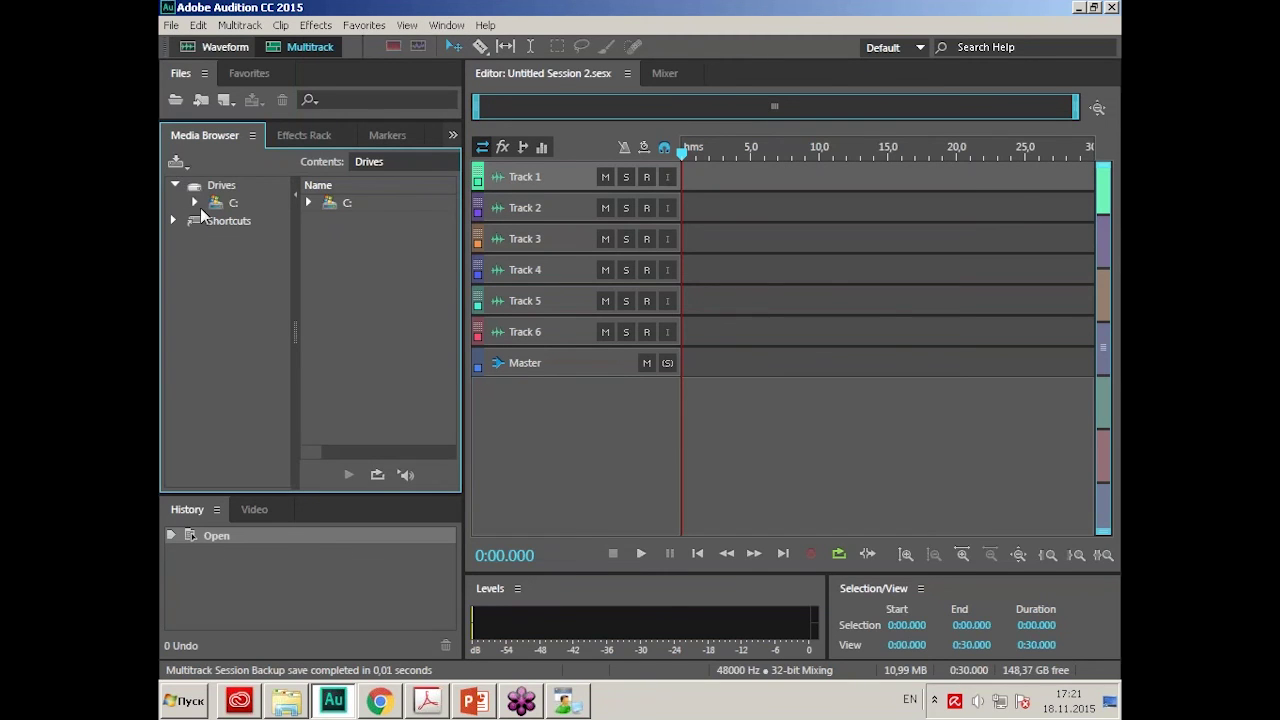
left_click(200, 189)
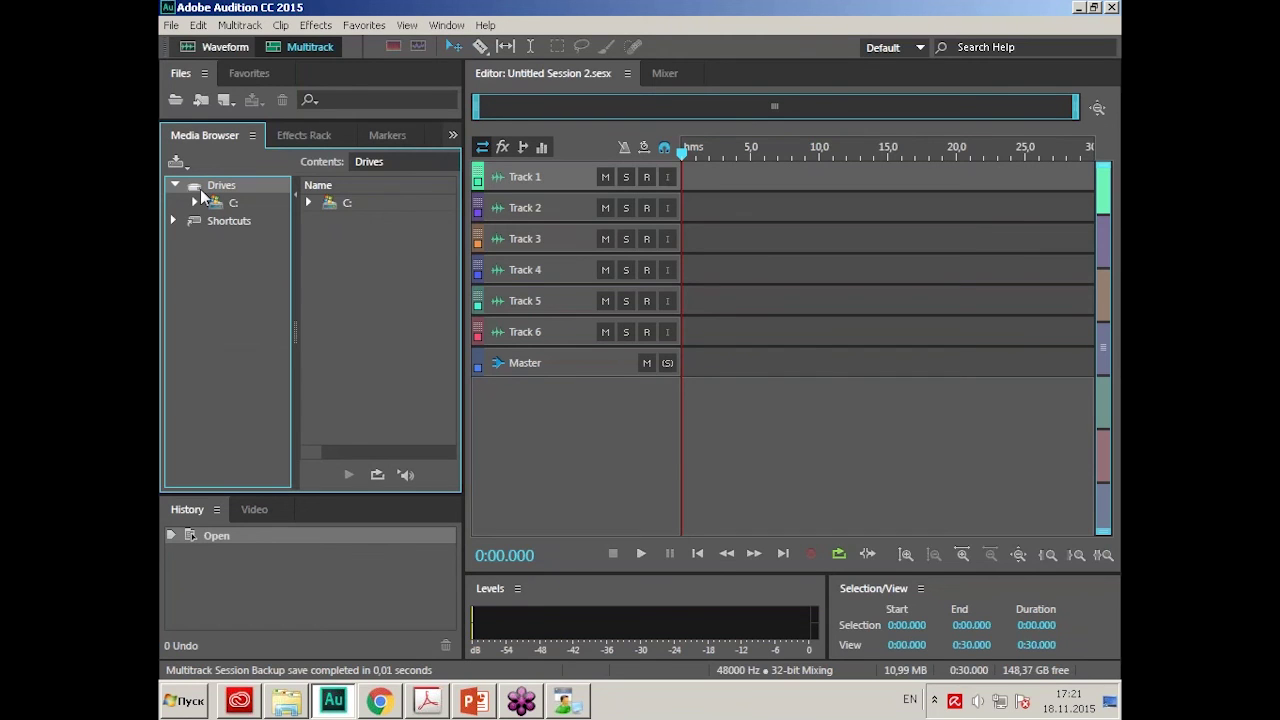
left_click(222, 224)
left_click(227, 202)
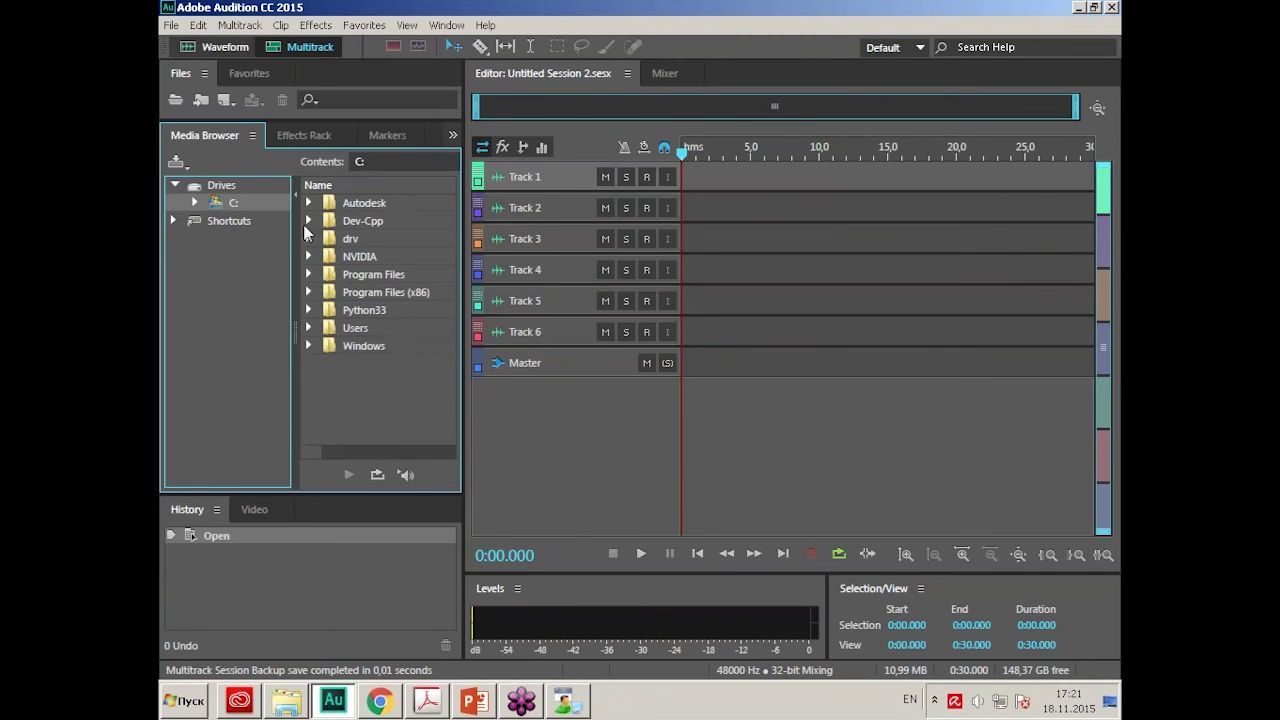
left_click_drag(291, 265, 245, 255)
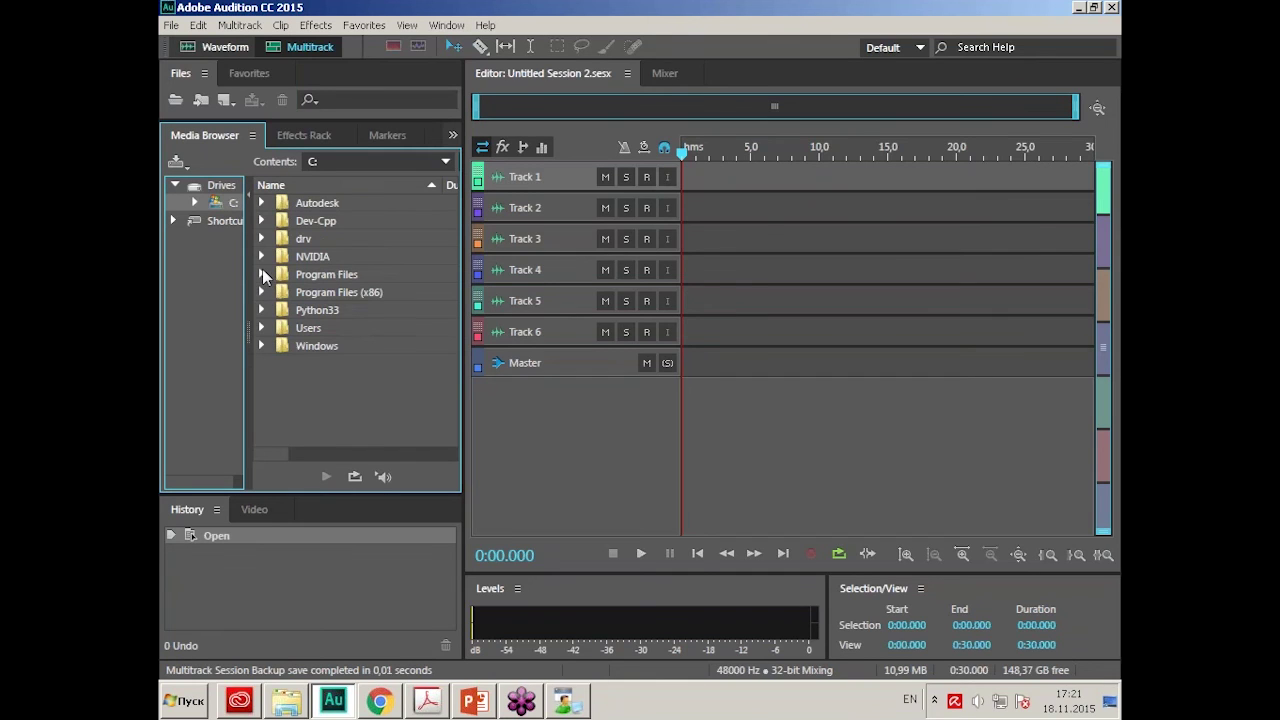
Expand the Windows folder on drive C: in the Media Browser and look through its subfolders.
left_click(262, 344)
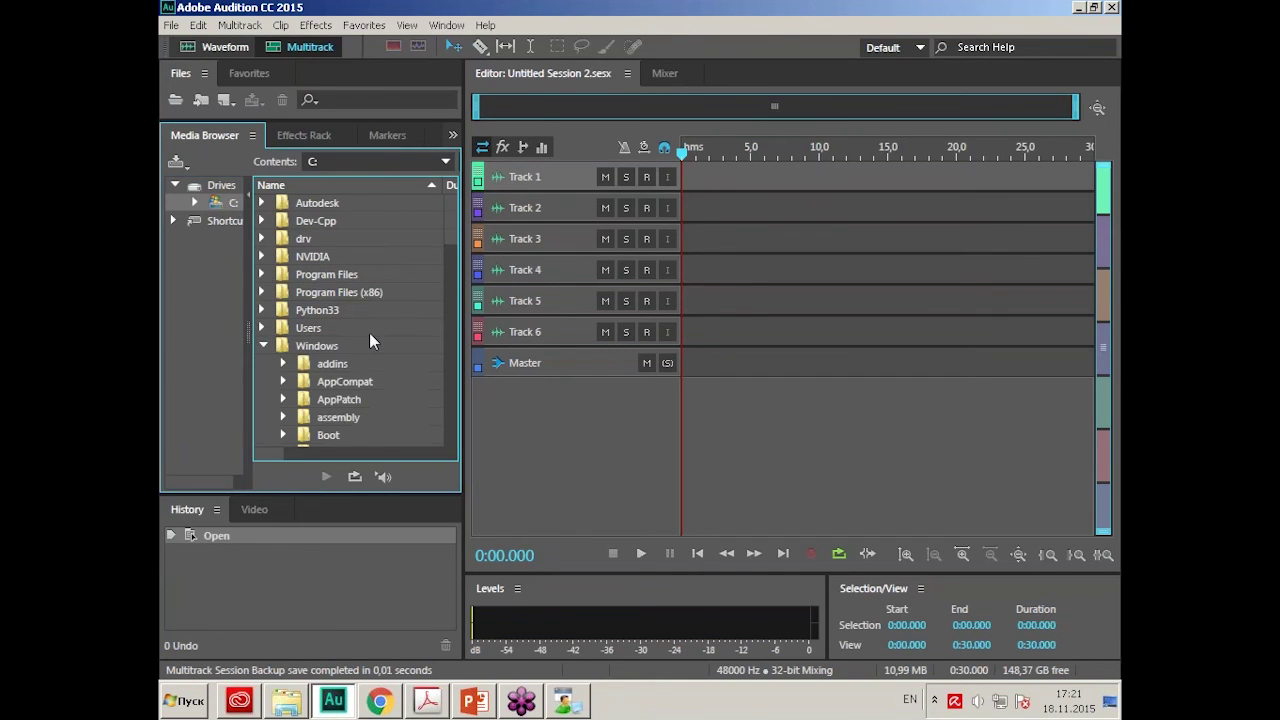
scroll(369, 335, "down", 2)
scroll(369, 338, "down", 4)
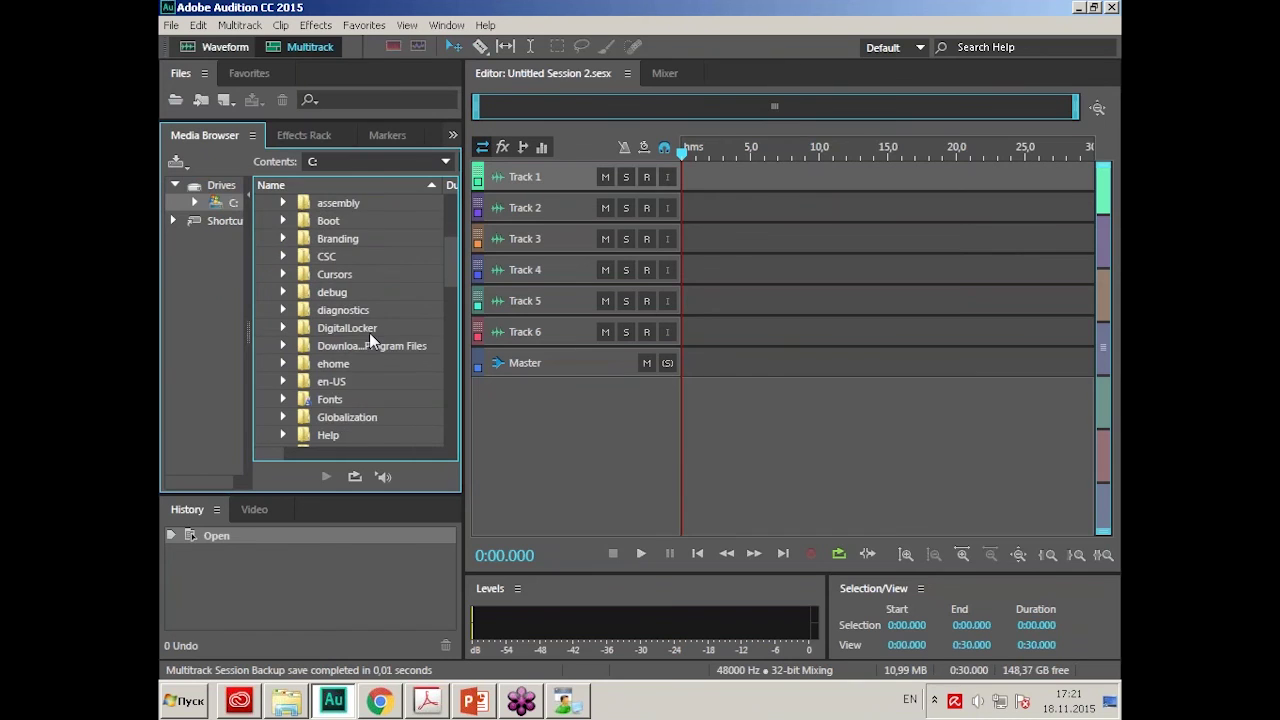
scroll(369, 338, "down", 5)
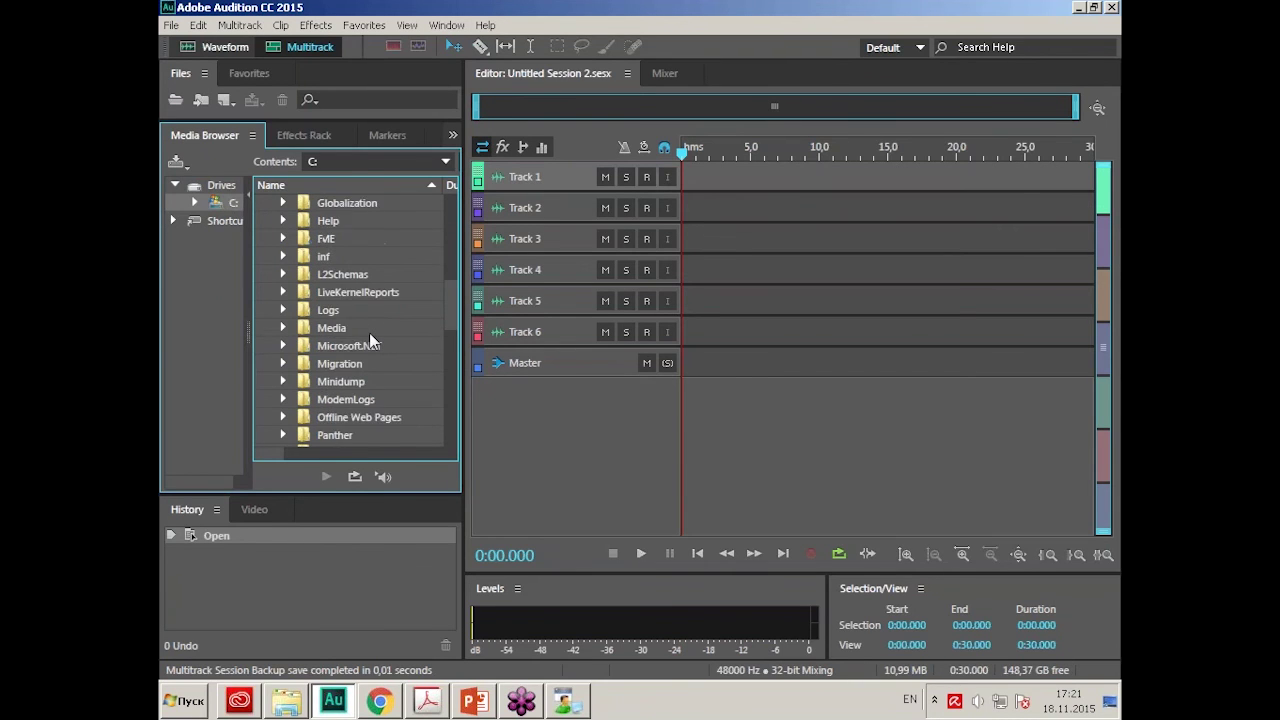
scroll(369, 332, "down", 7)
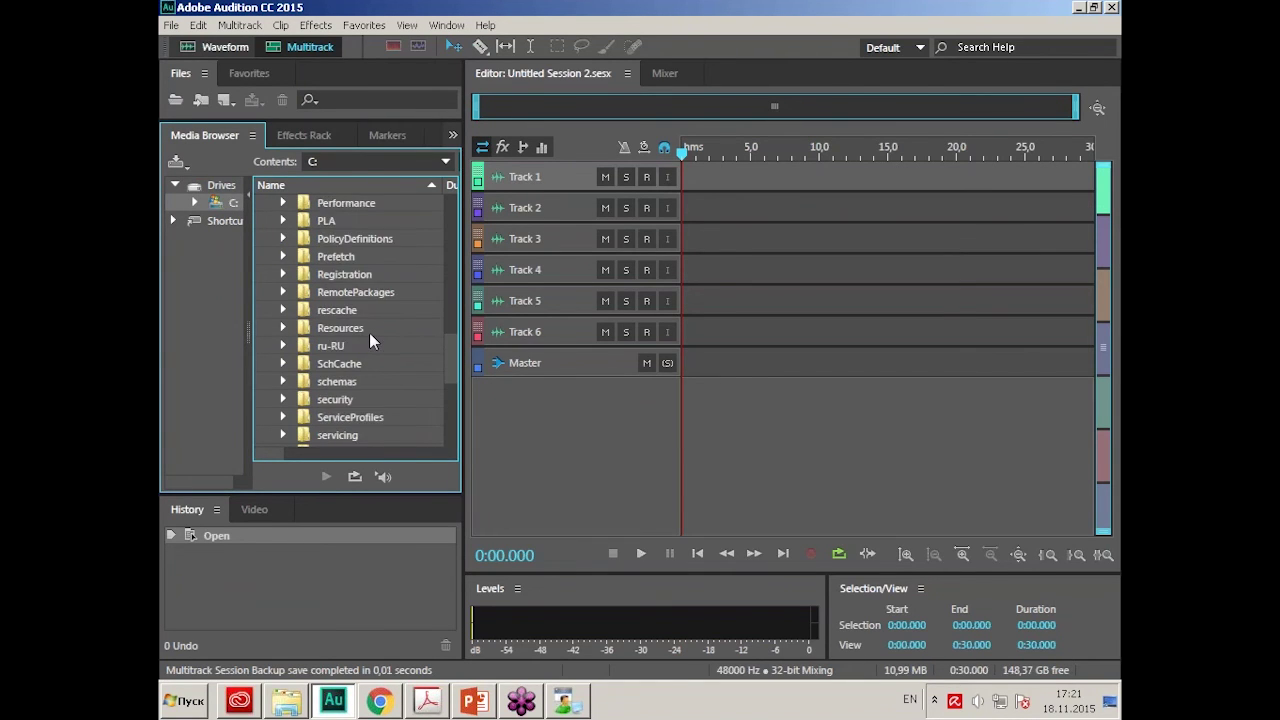
scroll(369, 332, "down", 1)
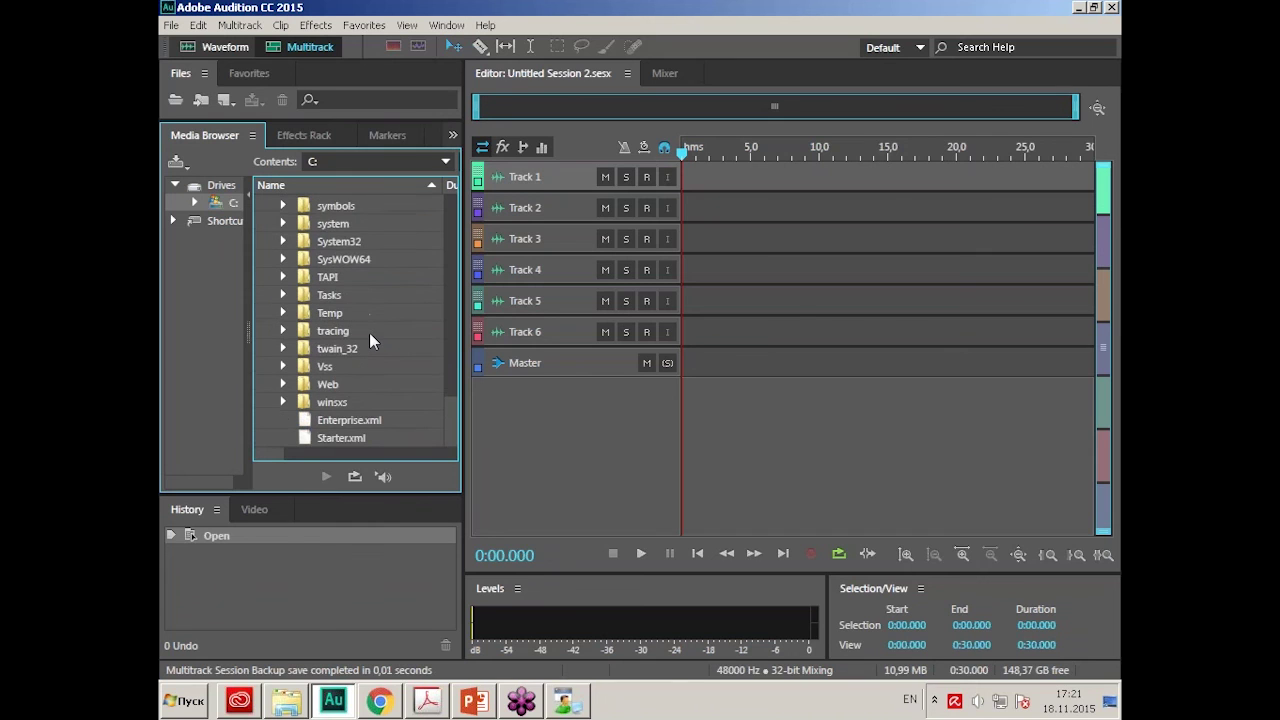
scroll(369, 332, "up", 4)
Enlarge the Files panel and insert Drums_F#H.wav at the start of Track 1, accepting a copy conformed to the session's sample rate.
left_click(179, 75)
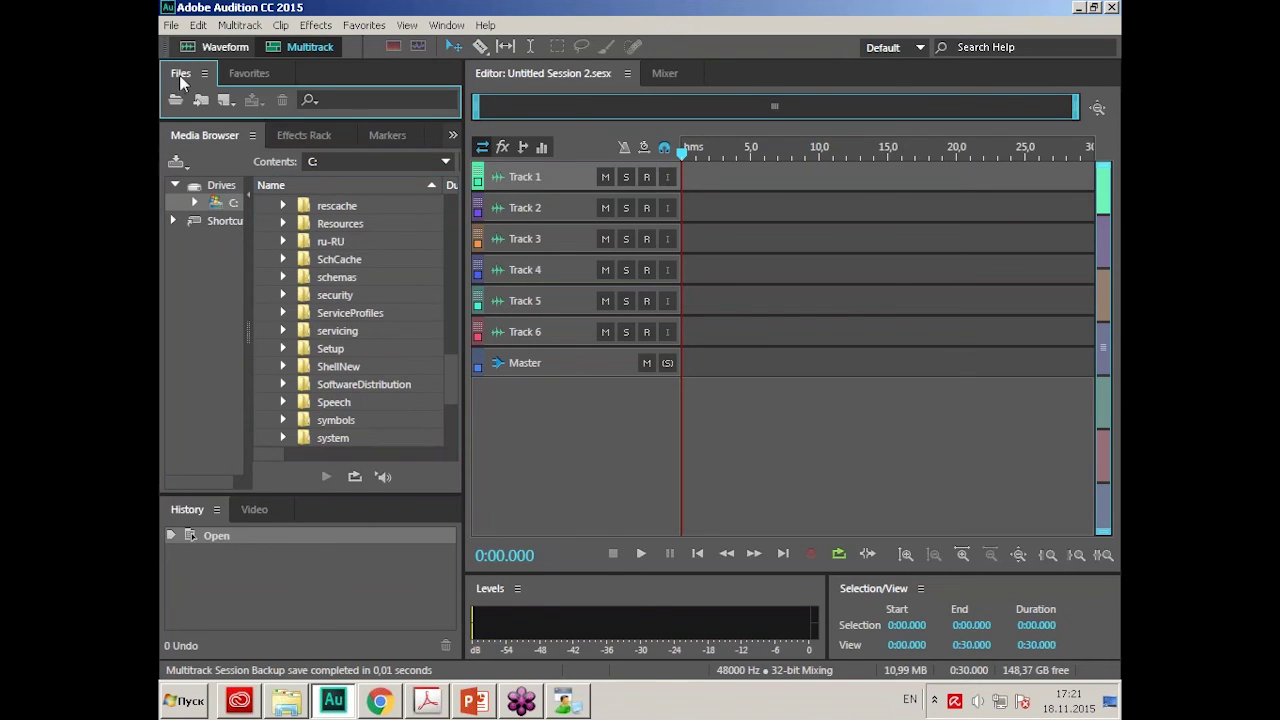
left_click_drag(230, 120, 221, 502)
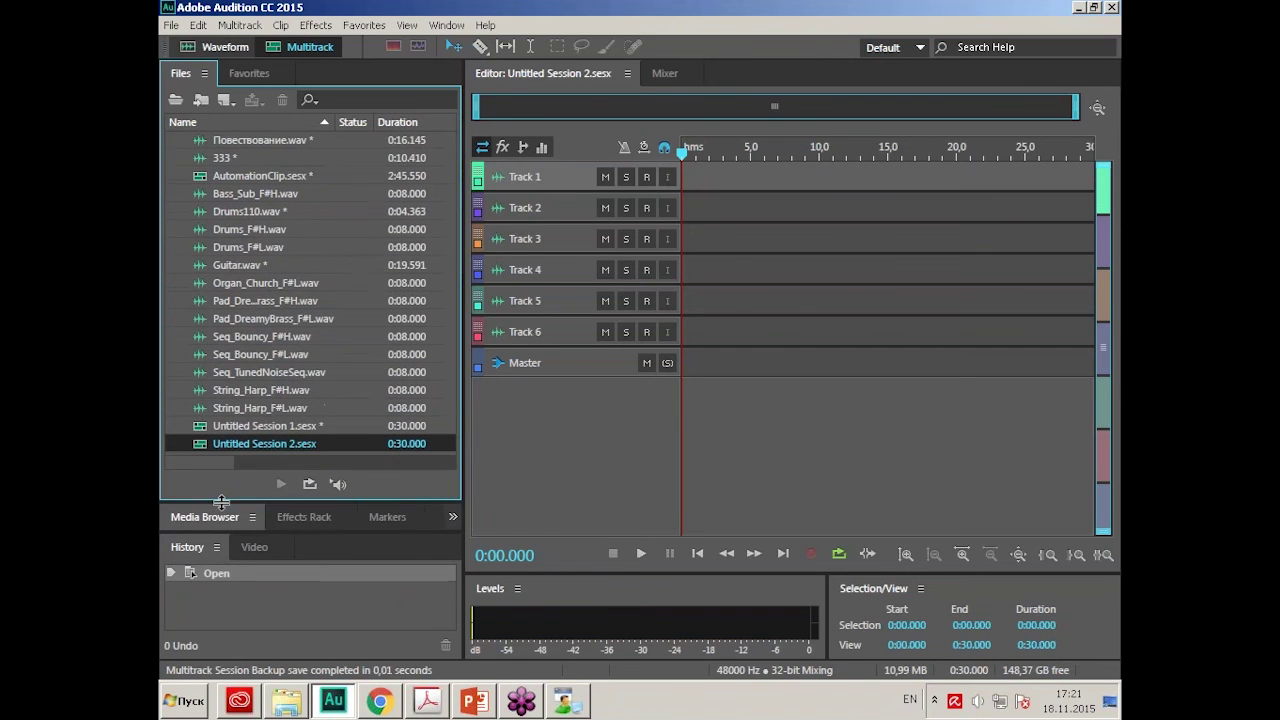
left_click(294, 227)
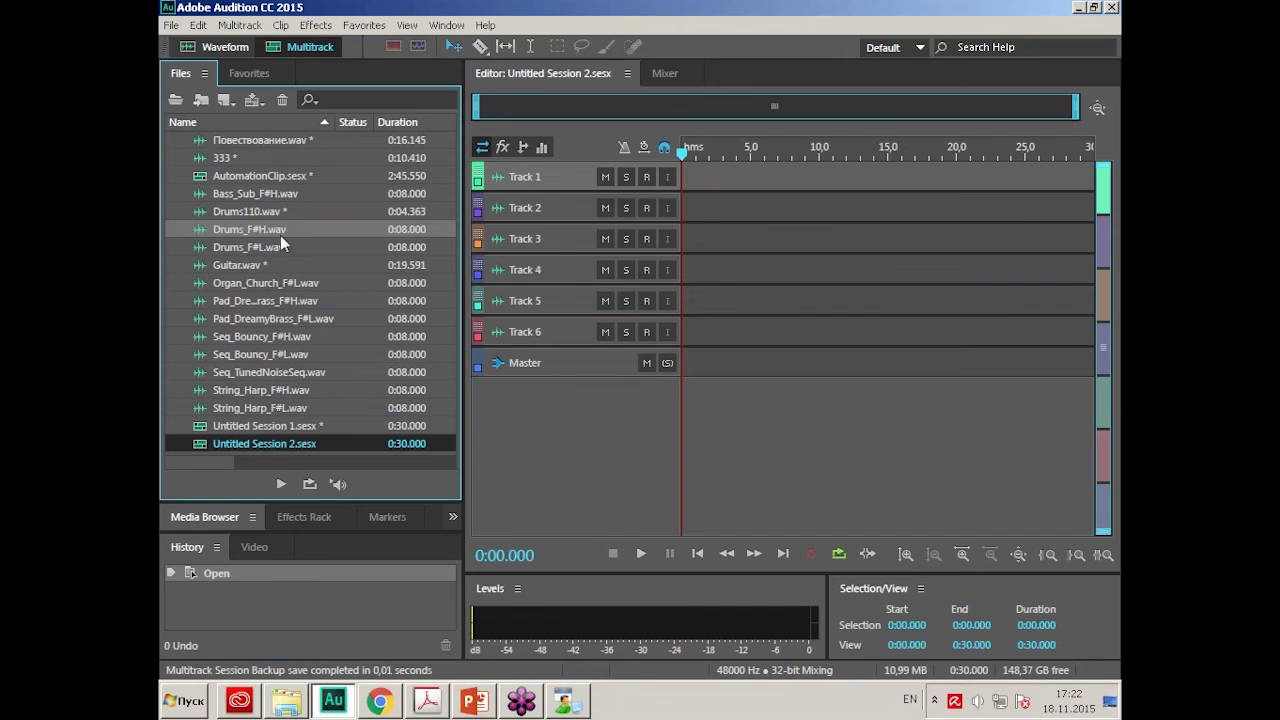
left_click_drag(297, 227, 679, 172)
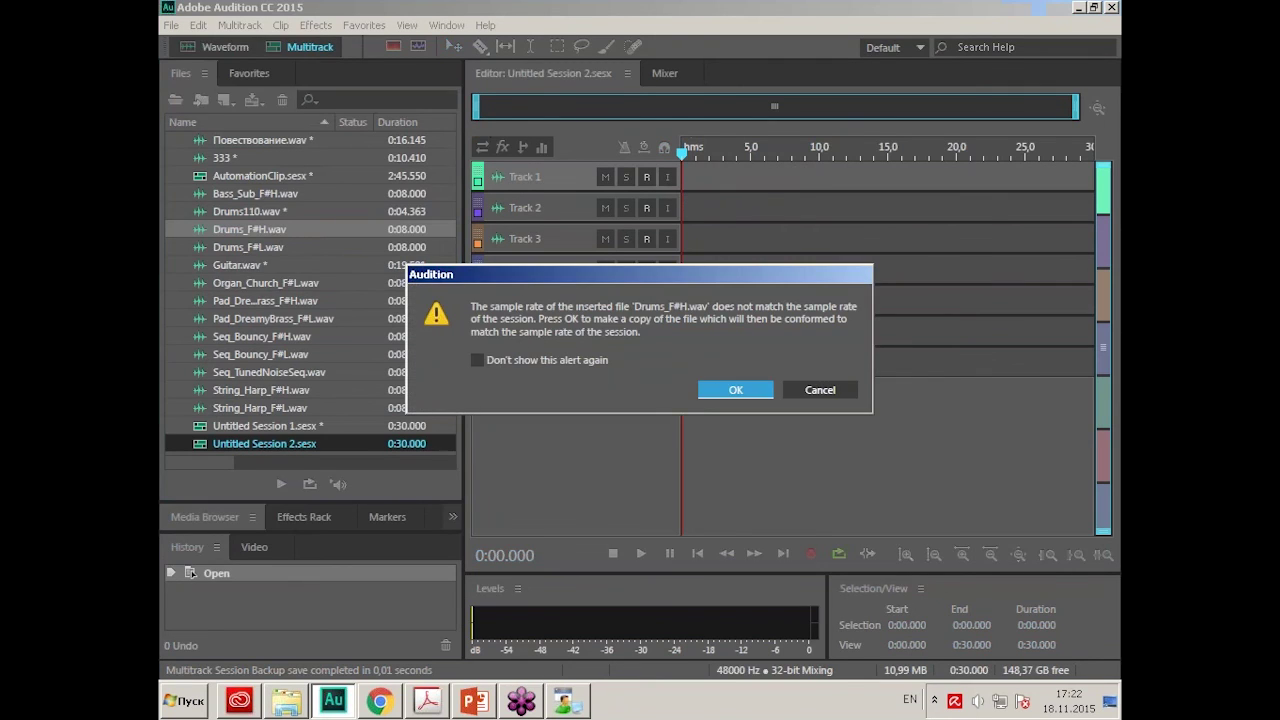
left_click(731, 390)
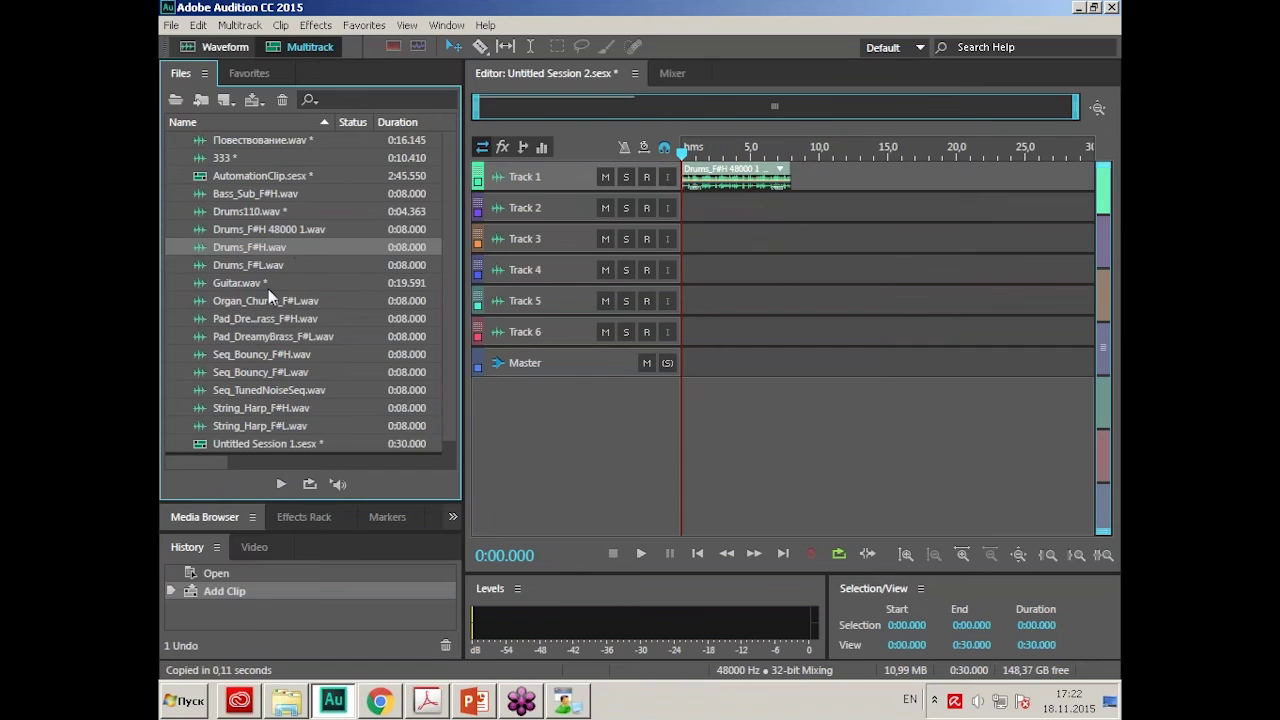
Insert a conformed copy of Bass_Sub_F#H.wav on Track 2 where the drum clip ends, suppressing further alerts, and duplicate the drum clip directly above it.
left_click(263, 195)
left_click_drag(248, 194, 790, 200)
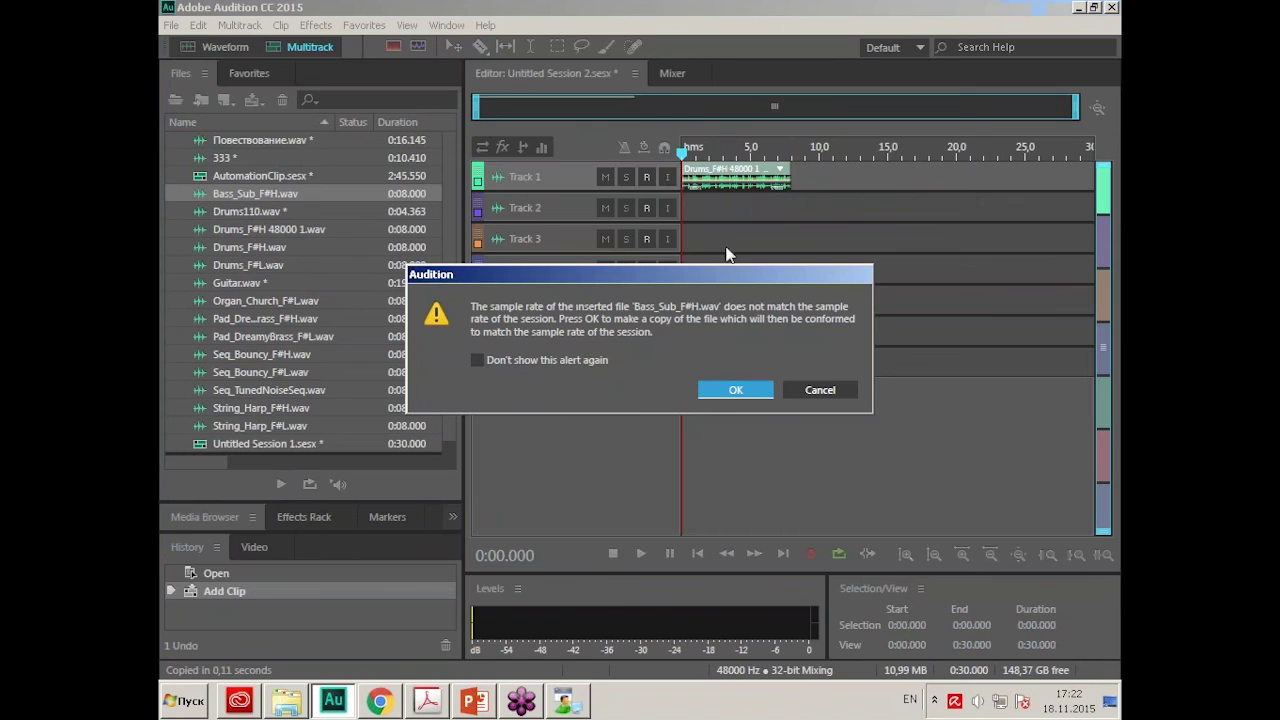
left_click(503, 360)
left_click(736, 390)
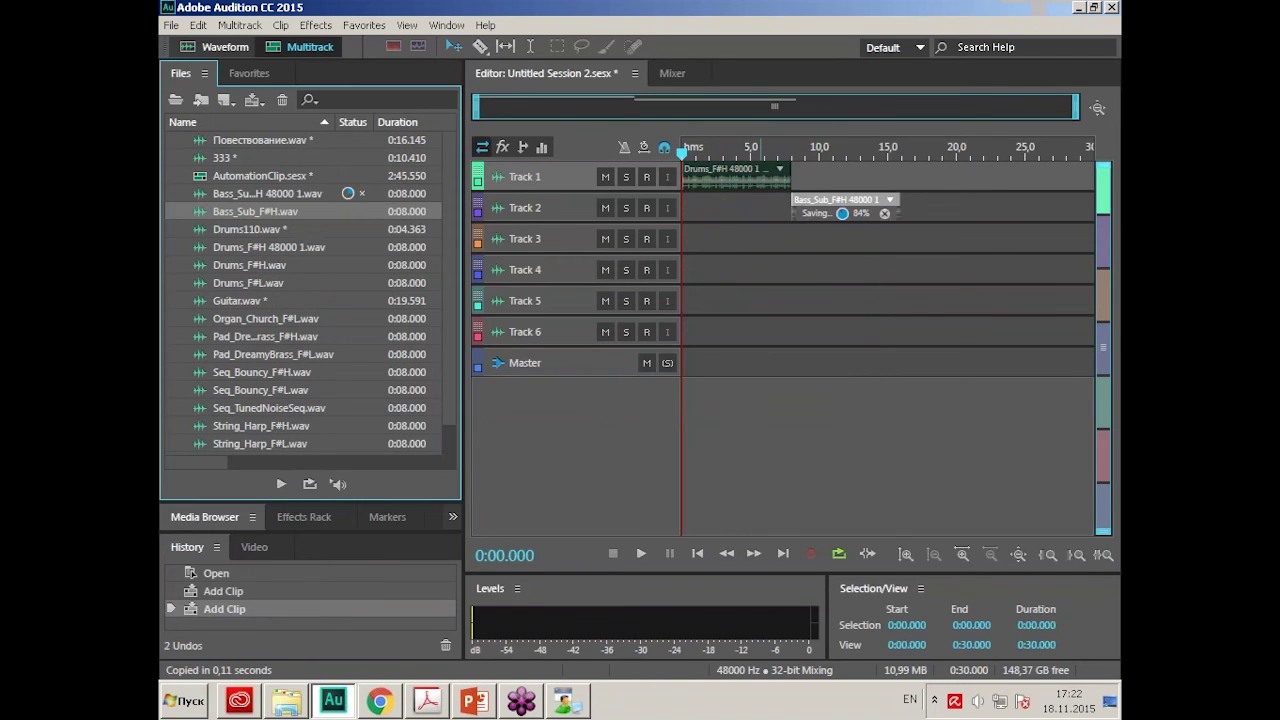
left_click_drag(715, 170, 822, 175)
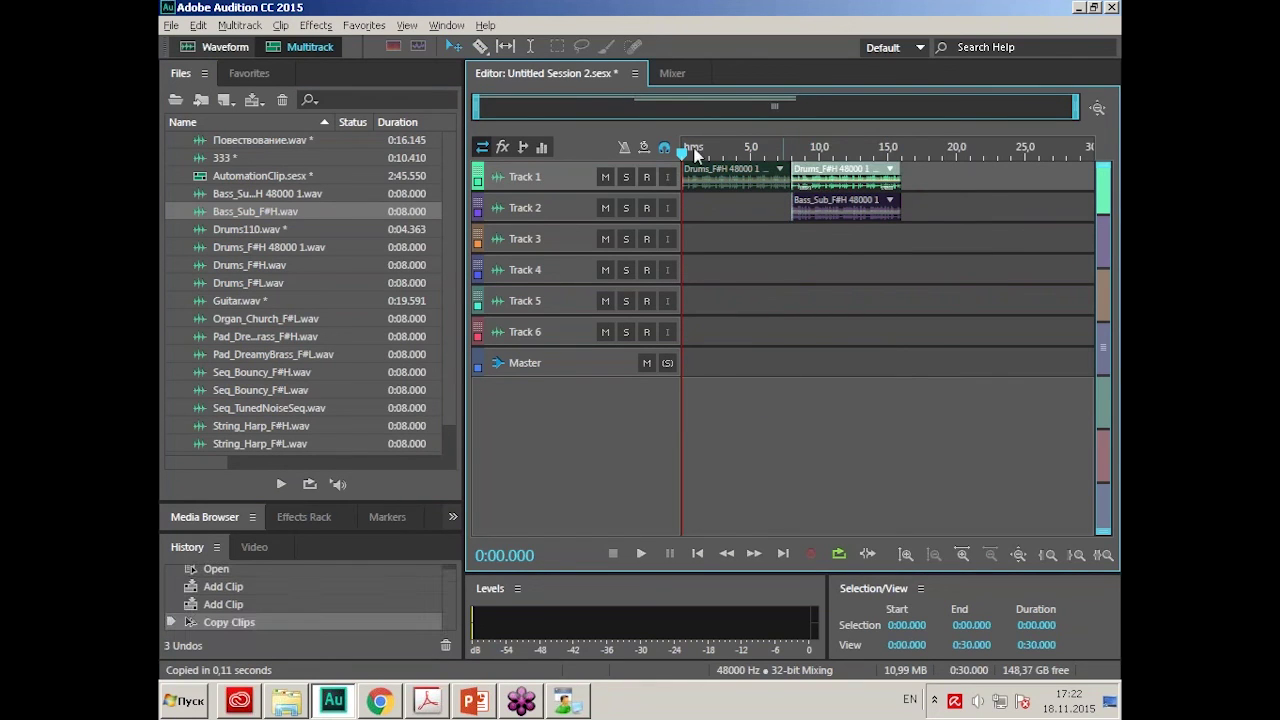
Play the session with Track 1 soloed, switch the solo to Track 2 while adjusting the system volume, and stop playback.
left_click(627, 180)
key("space")
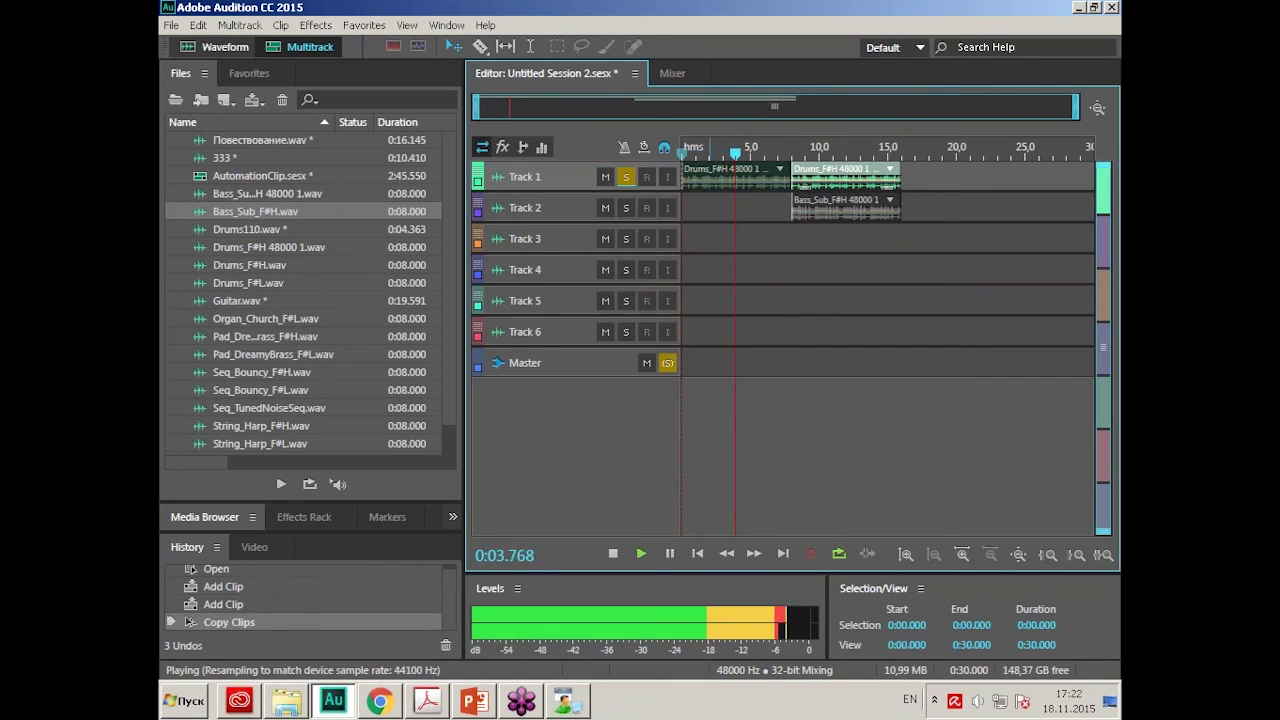
left_click(628, 182)
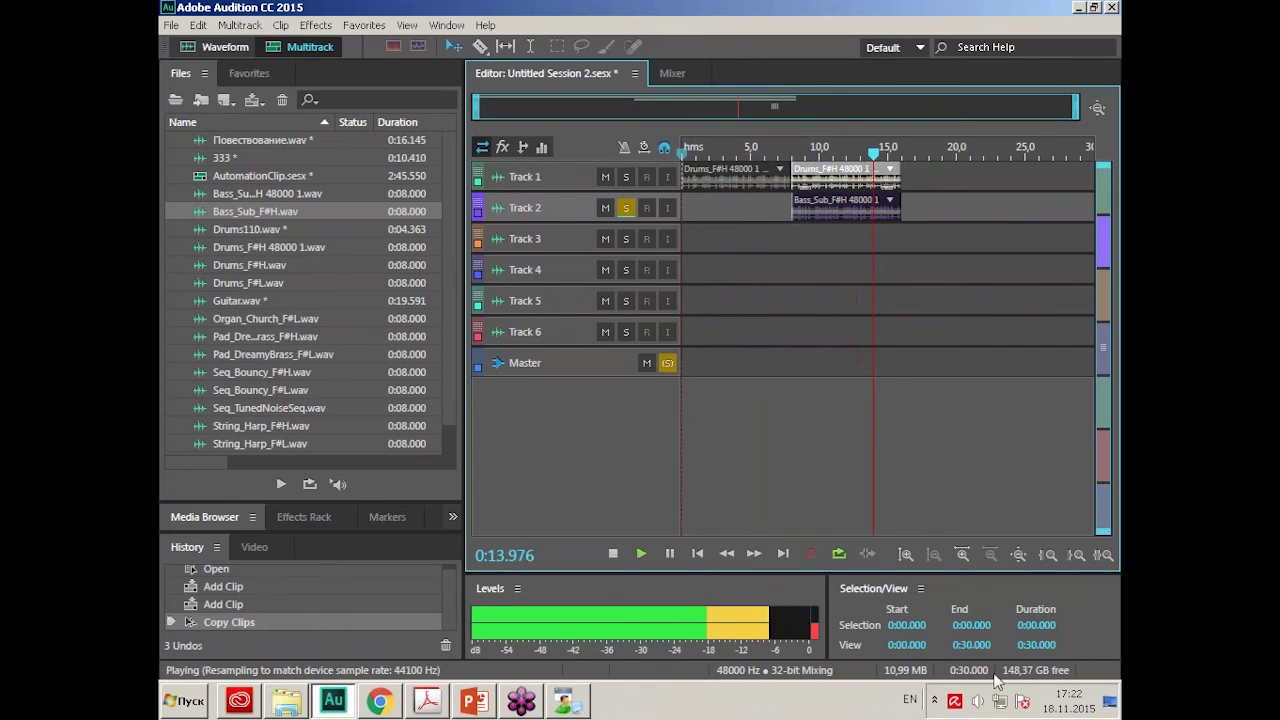
key("XF86AudioLowerVolume")
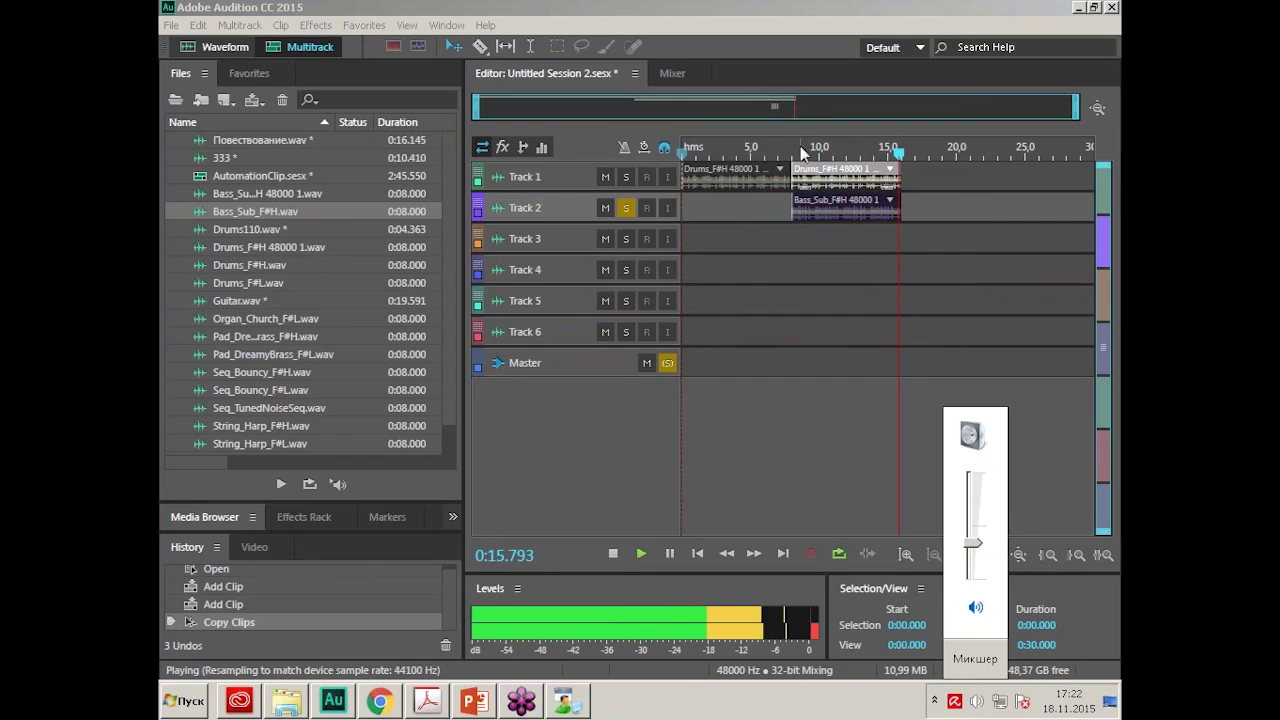
left_click(801, 290)
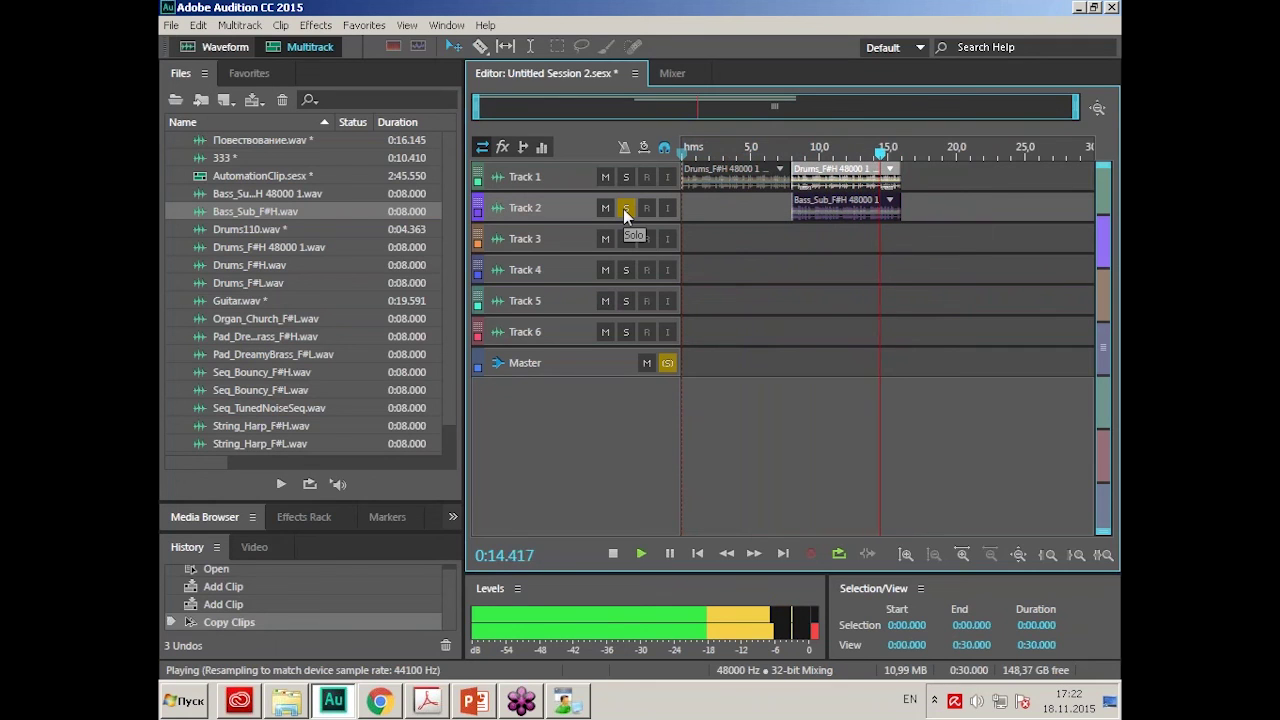
key("space")
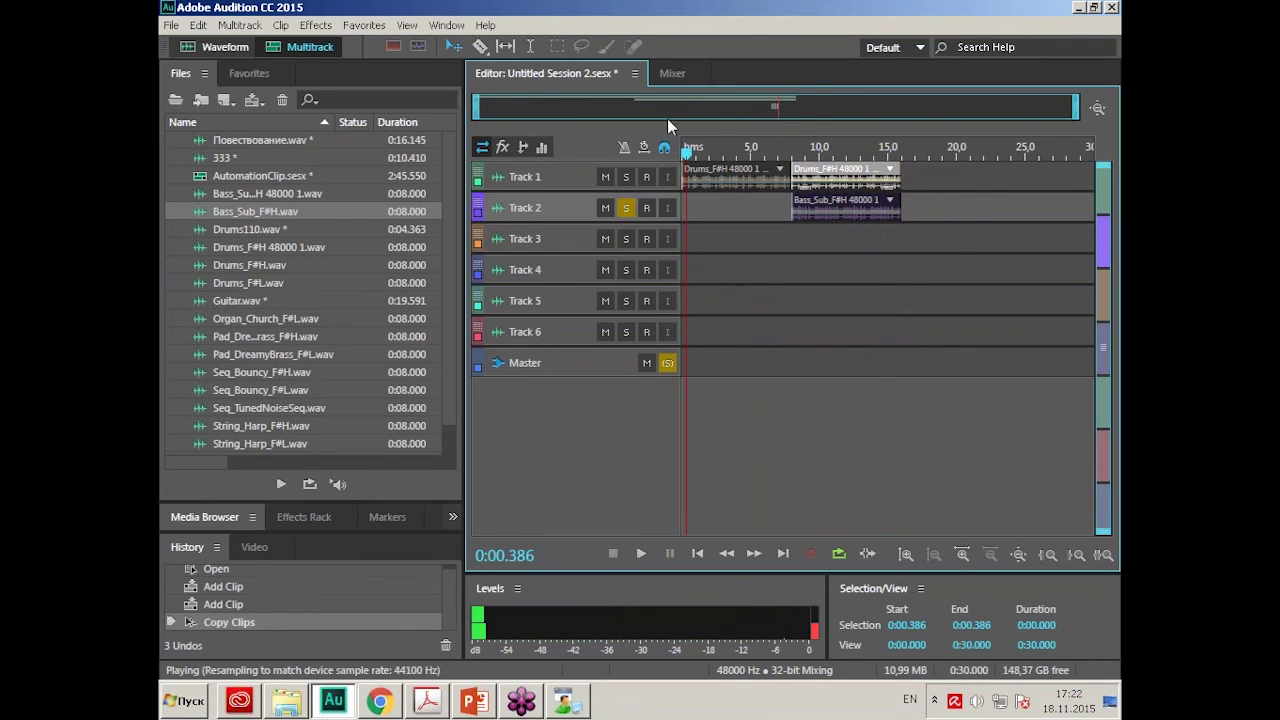
Switch to the session AutomationClip.sesx and set the Main Drums track color to yellow, hue 55.
left_click(634, 73)
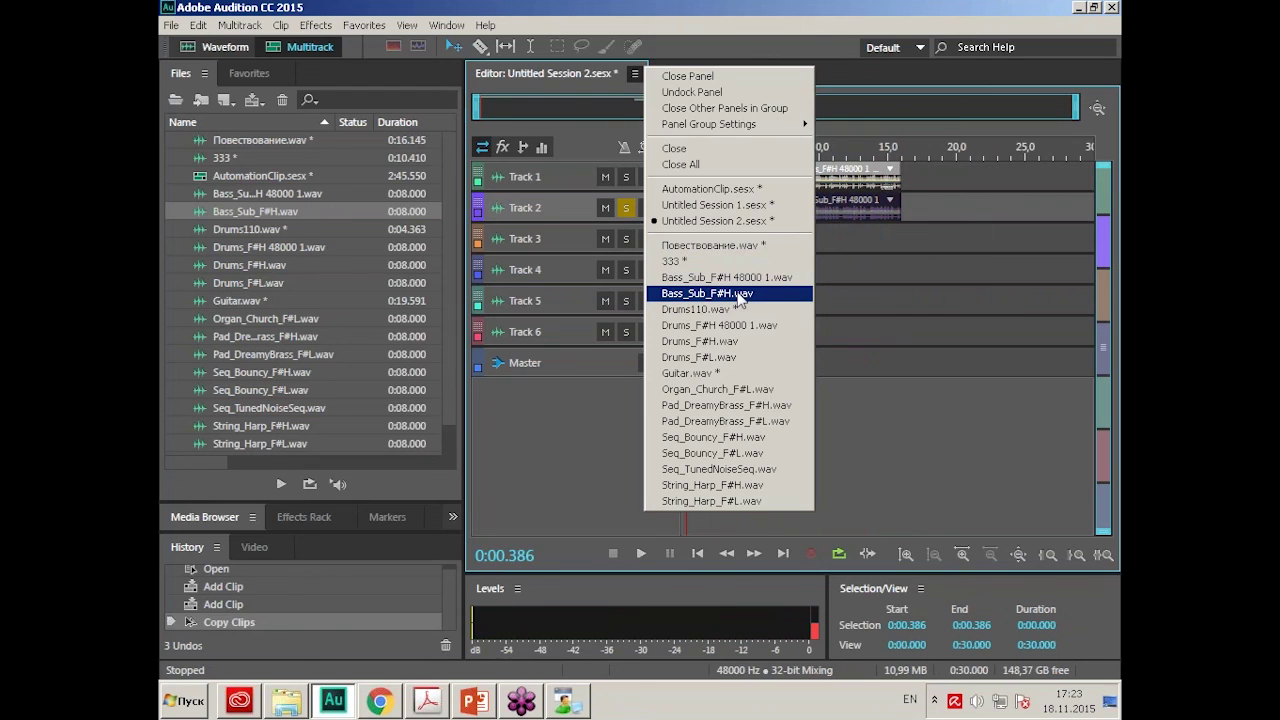
left_click(726, 189)
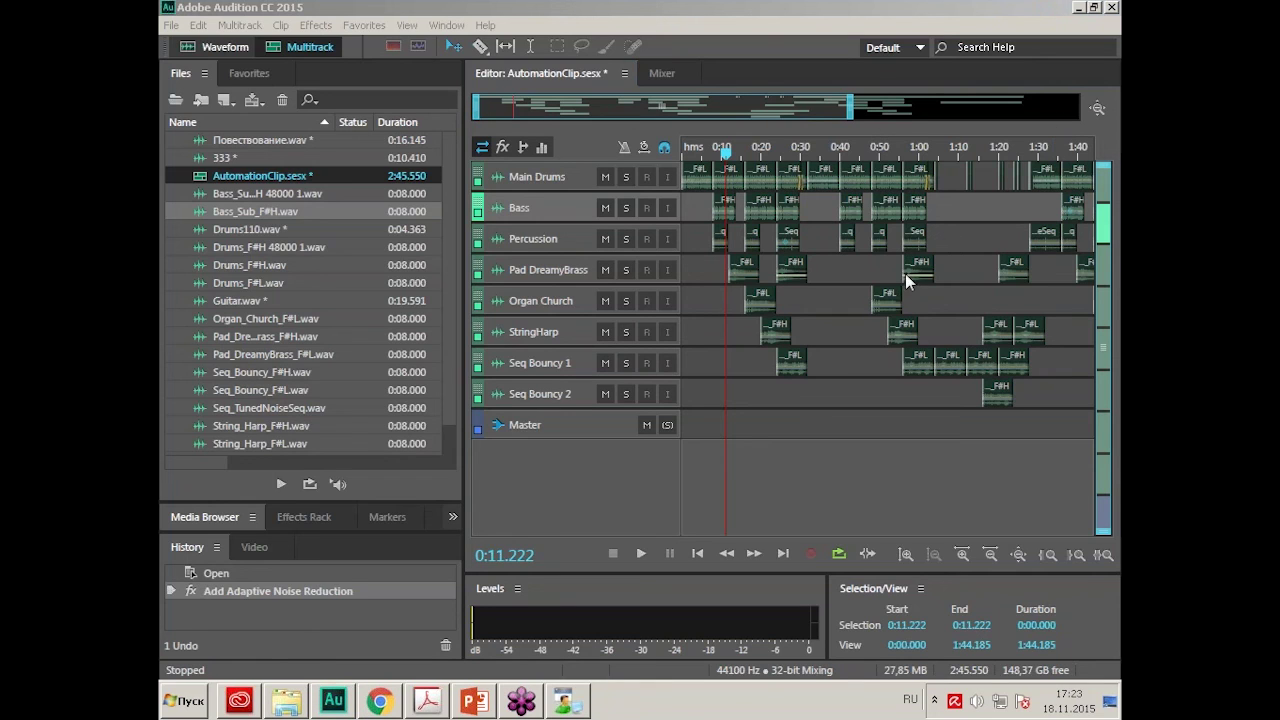
key("alt+shift")
key("alt+shift")
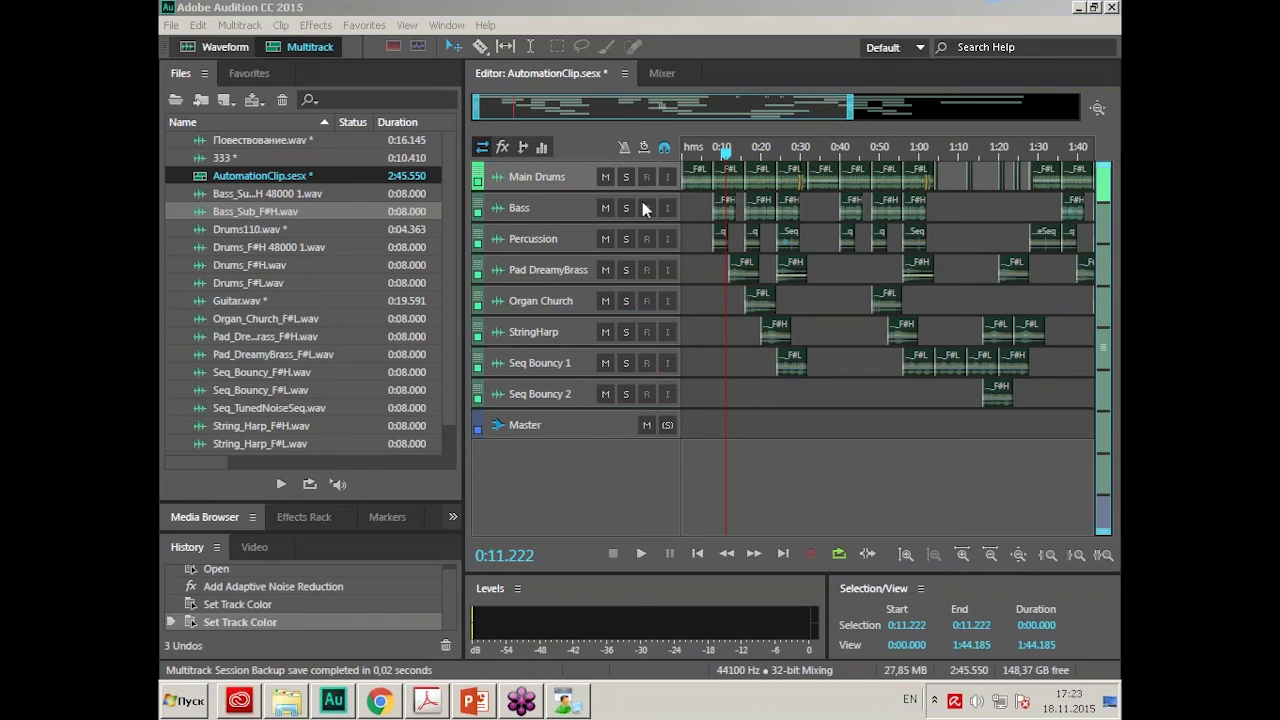
left_click(478, 181)
key("alt+shift")
left_click(668, 292)
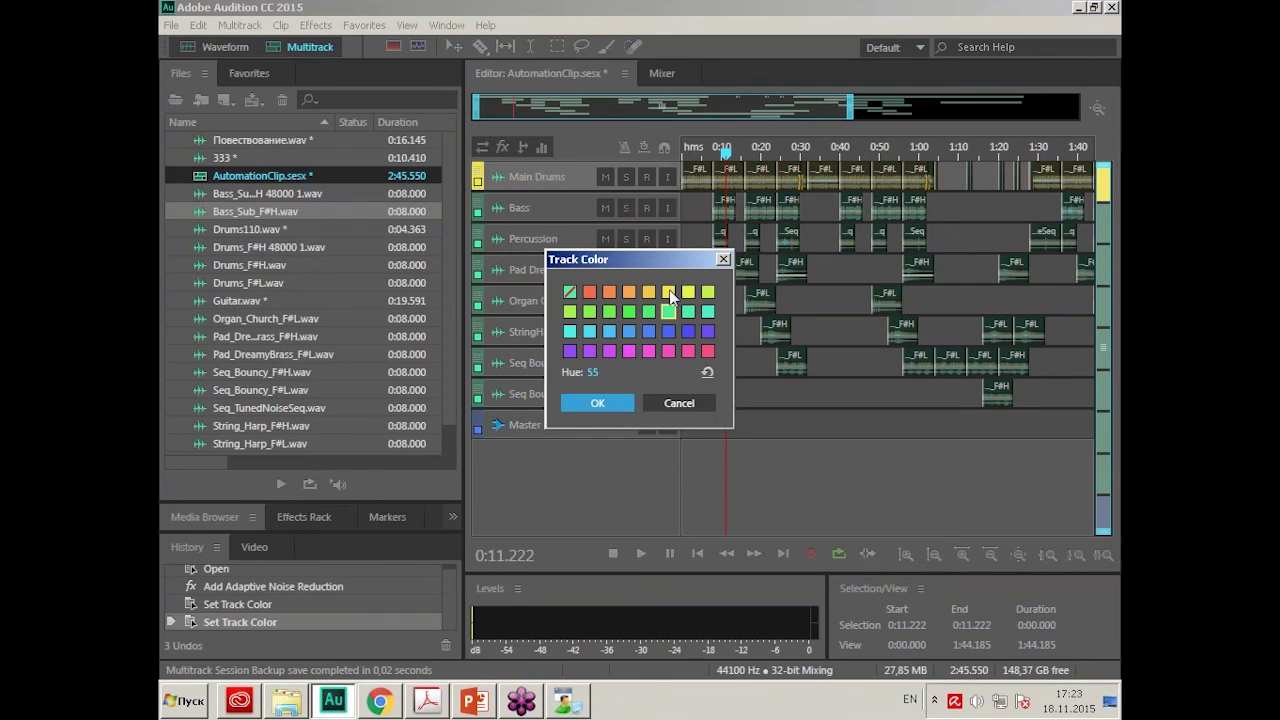
left_click(600, 400)
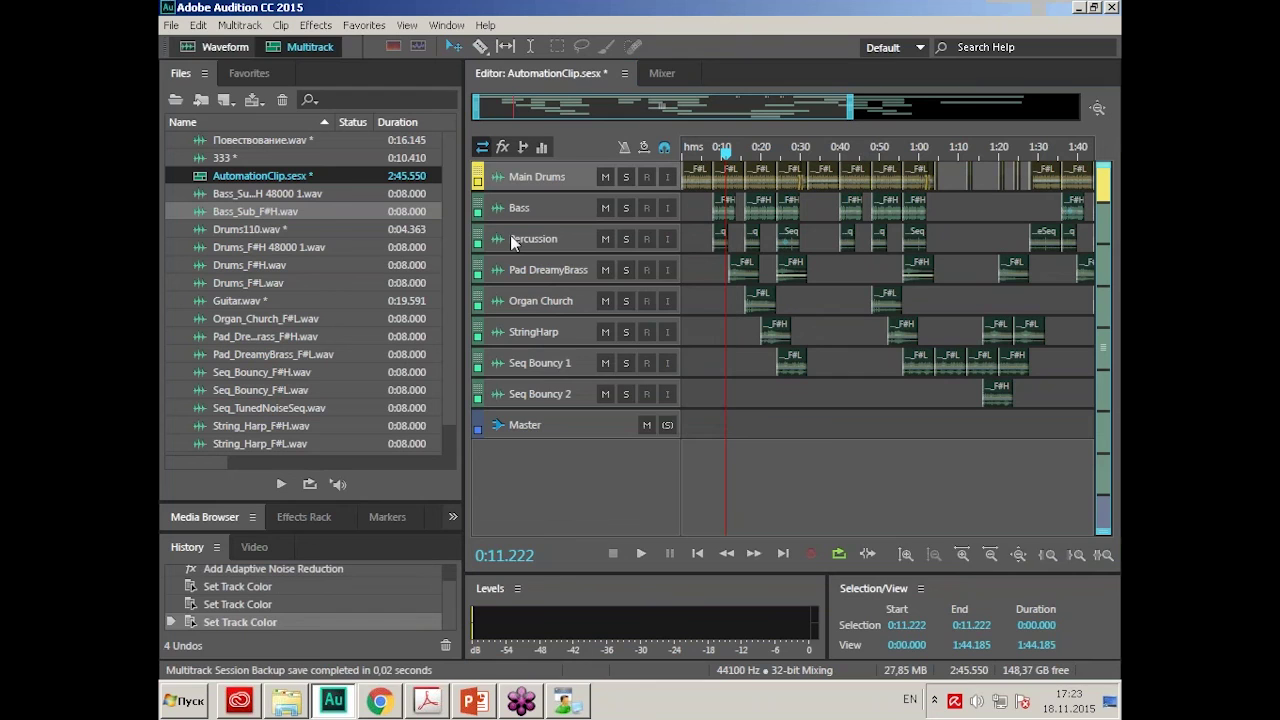
Set the Bass track color to blue, hue 220, and the Percussion track color to pinkish red.
left_click(478, 210)
left_click(648, 331)
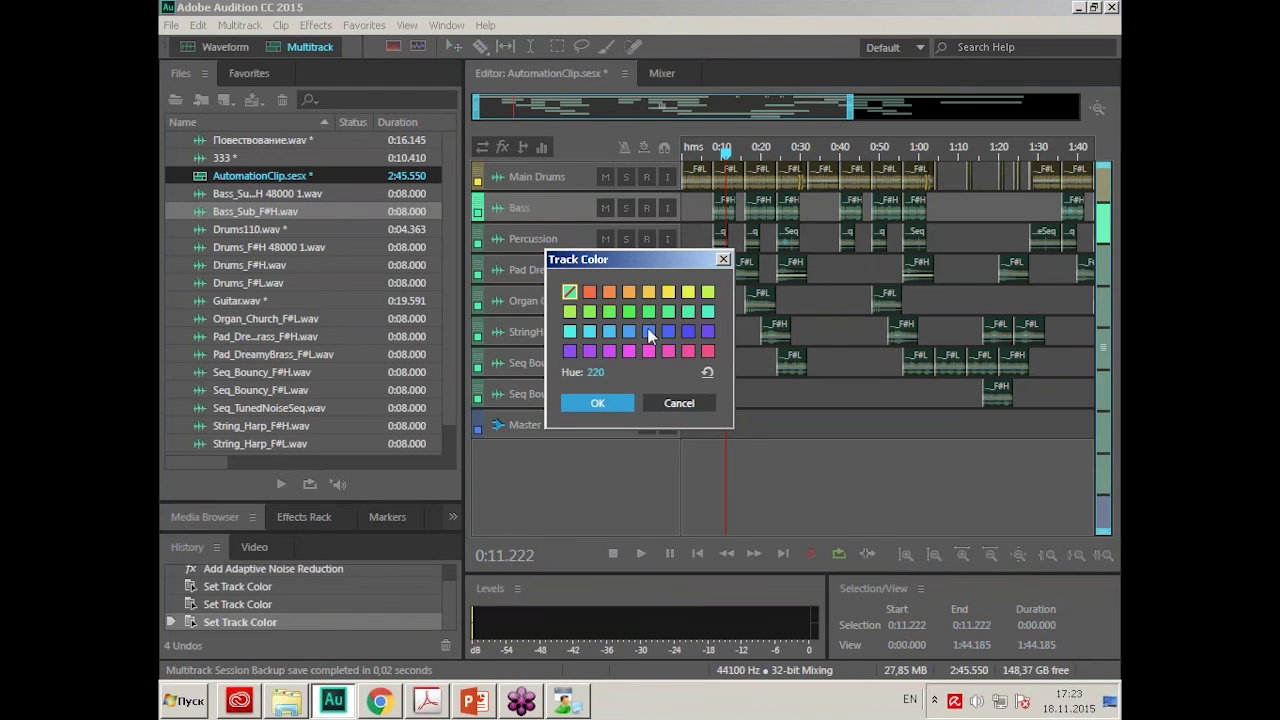
left_click(598, 402)
left_click(478, 242)
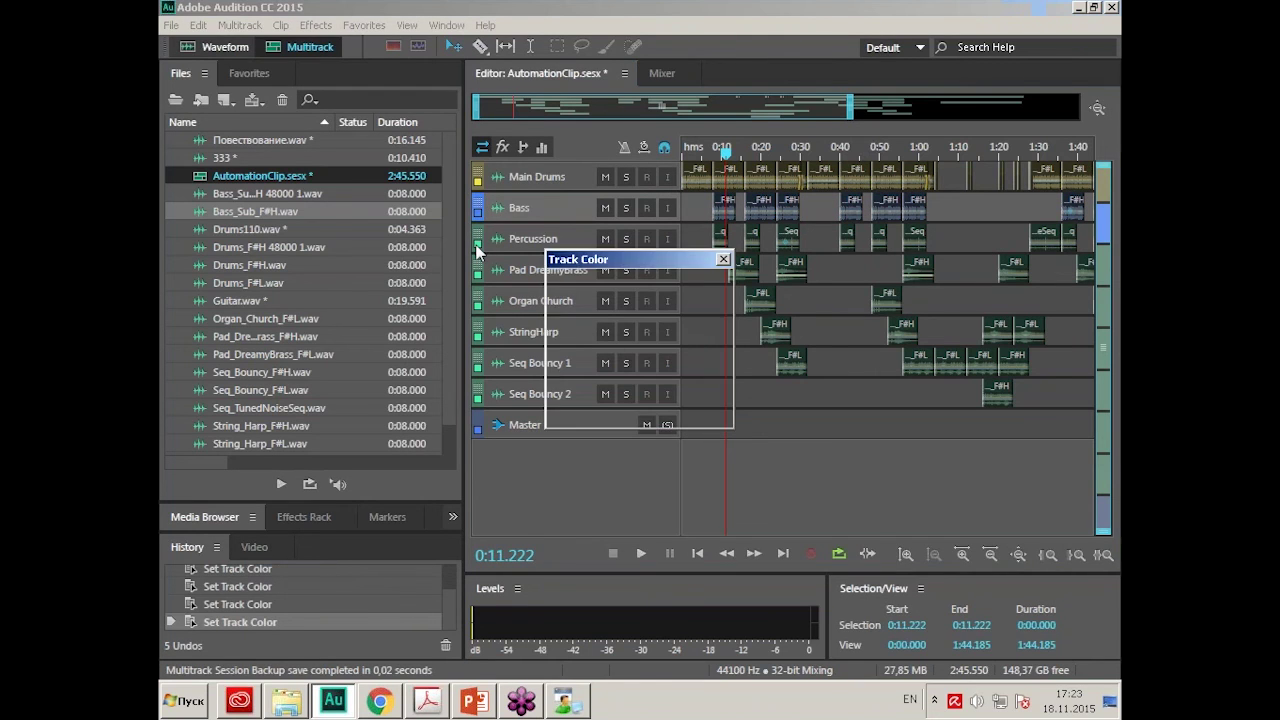
left_click(708, 351)
left_click(597, 402)
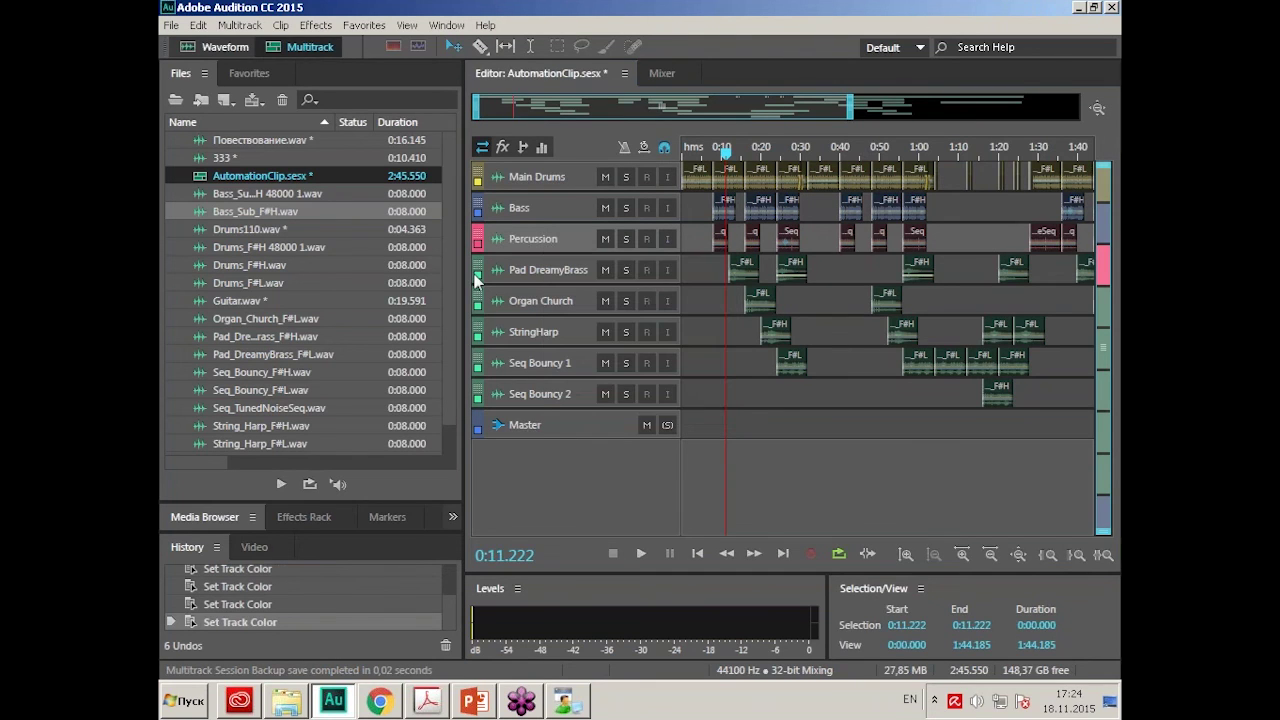
Set the Pad DreamyBrass track color to purple.
left_click(478, 271)
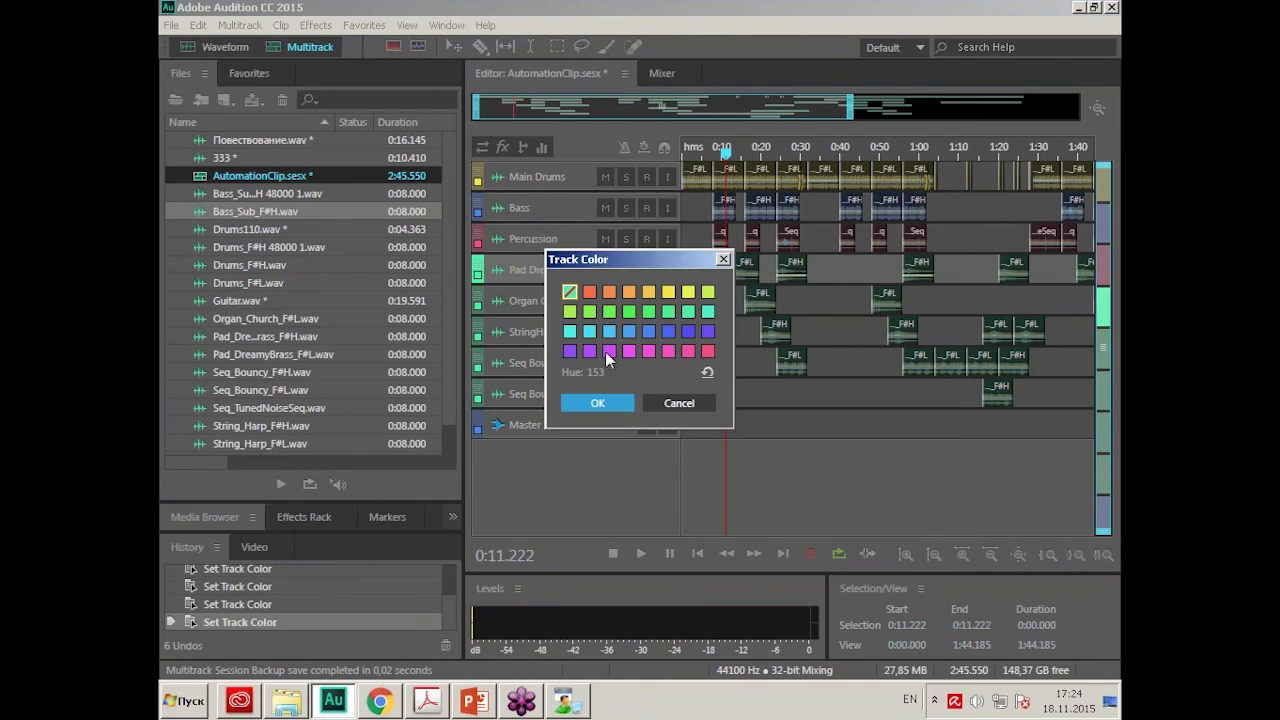
left_click(590, 350)
left_click(598, 404)
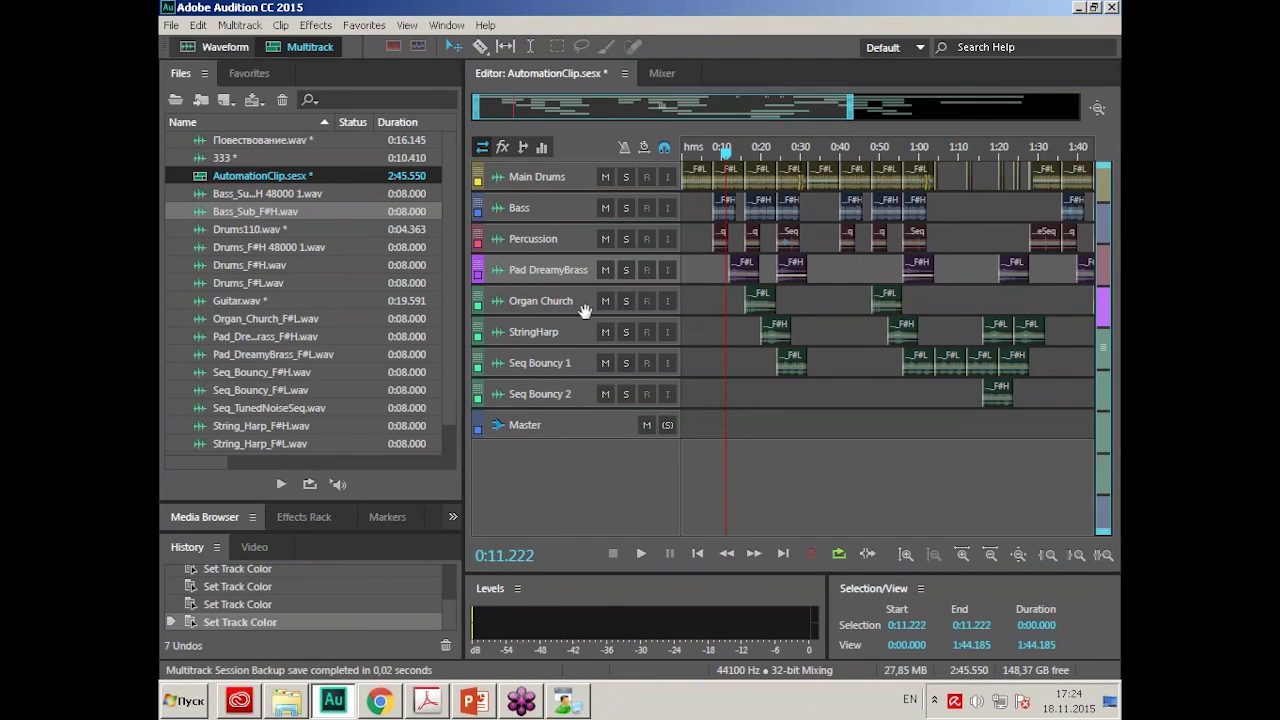
Move the playhead to about 0:02.610 and add a stereo audio track directly above the Master track.
left_click(693, 152)
left_click(692, 152)
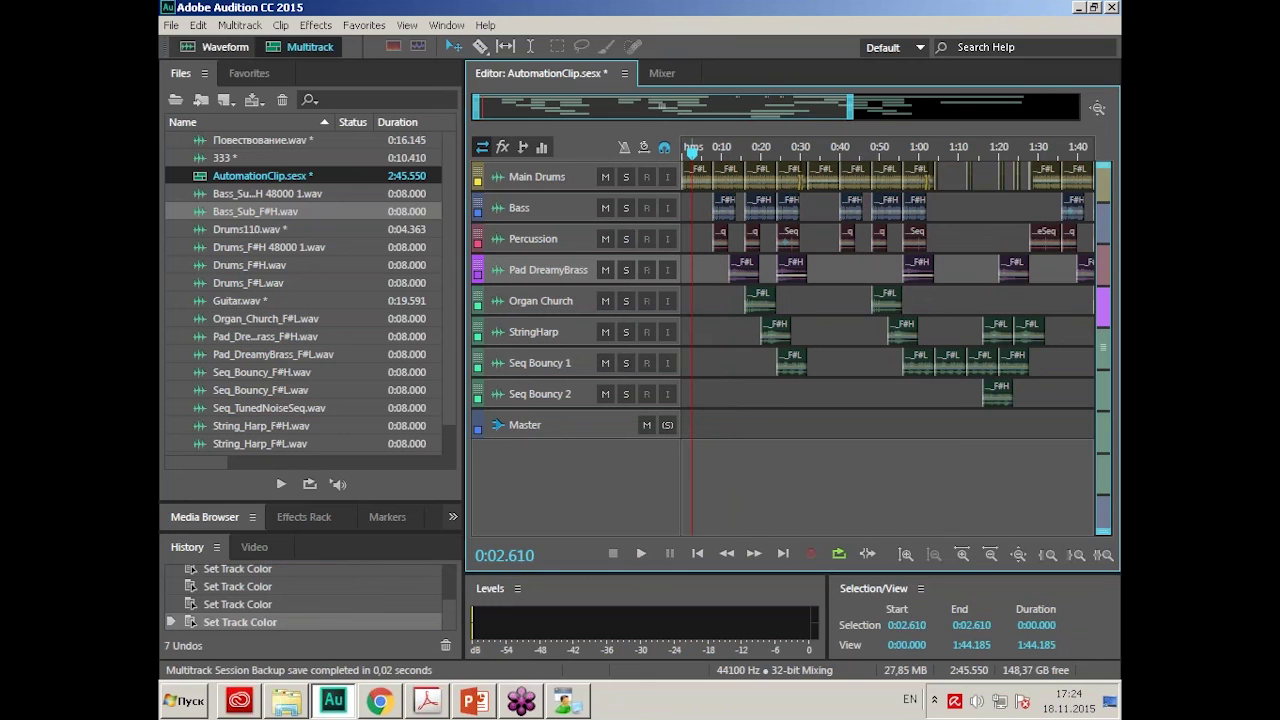
left_click(594, 428)
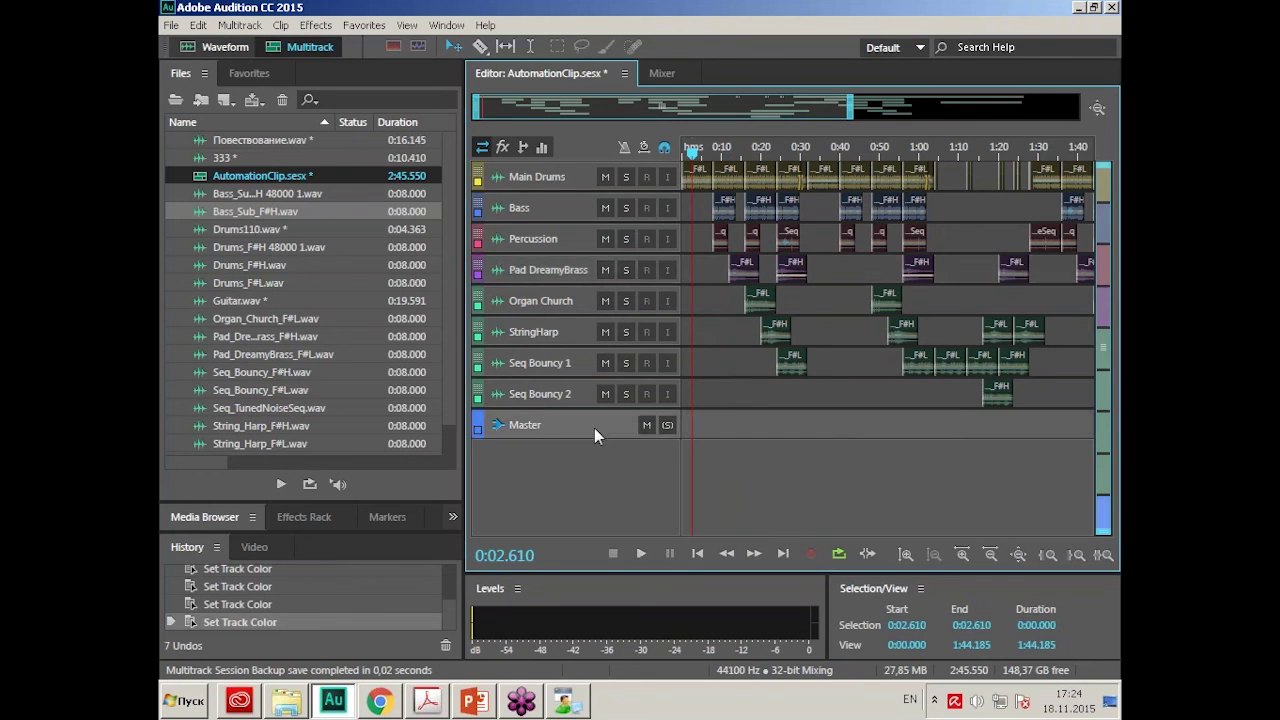
left_click(240, 25)
mouse_move(290, 44)
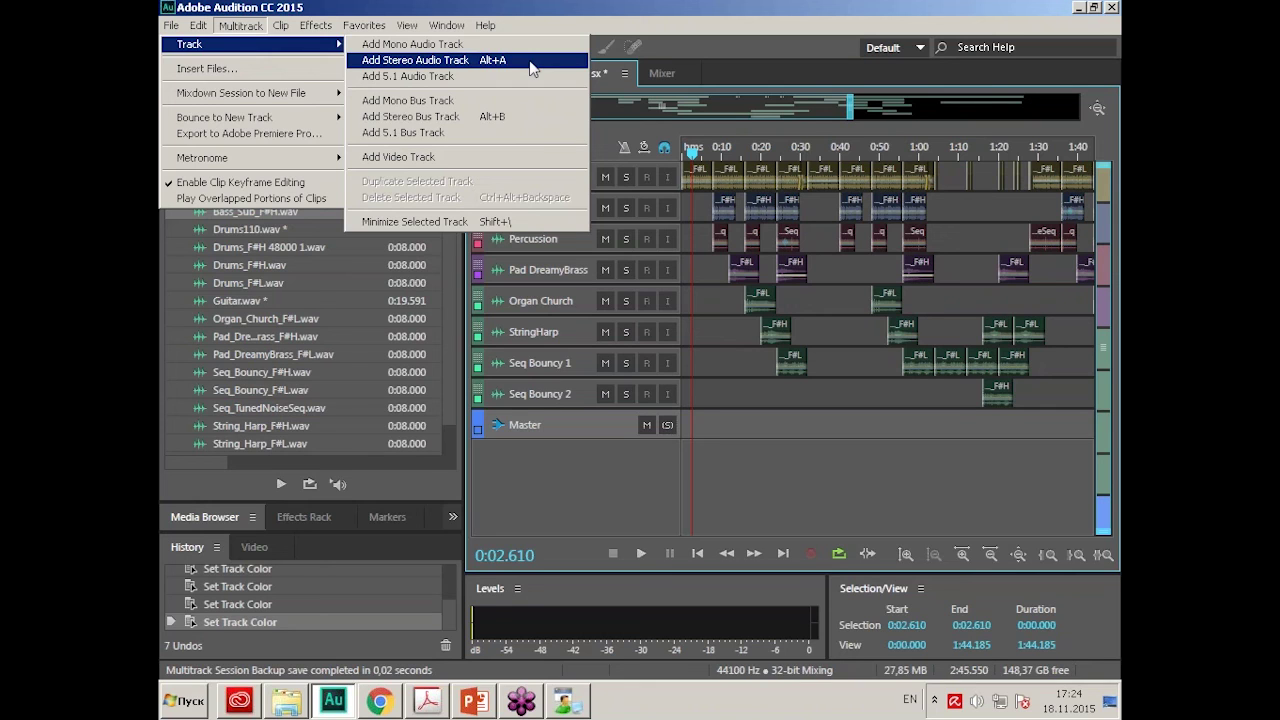
left_click(532, 62)
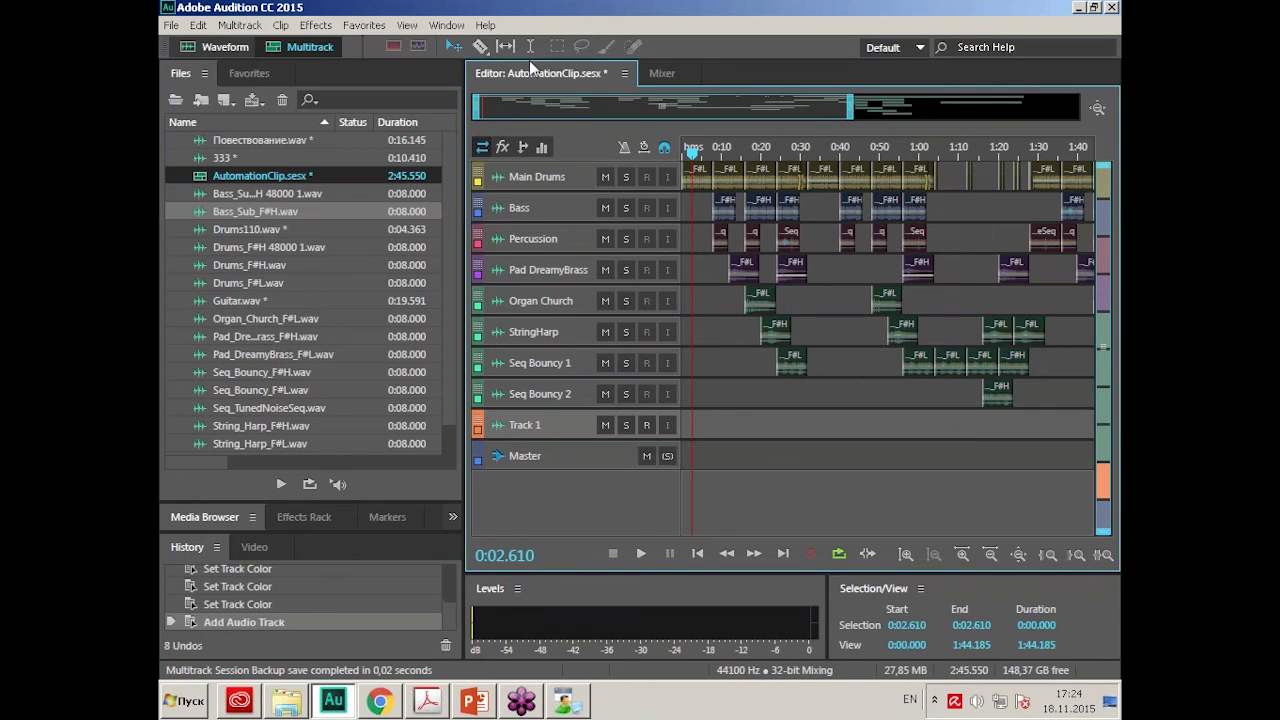
left_click(238, 25)
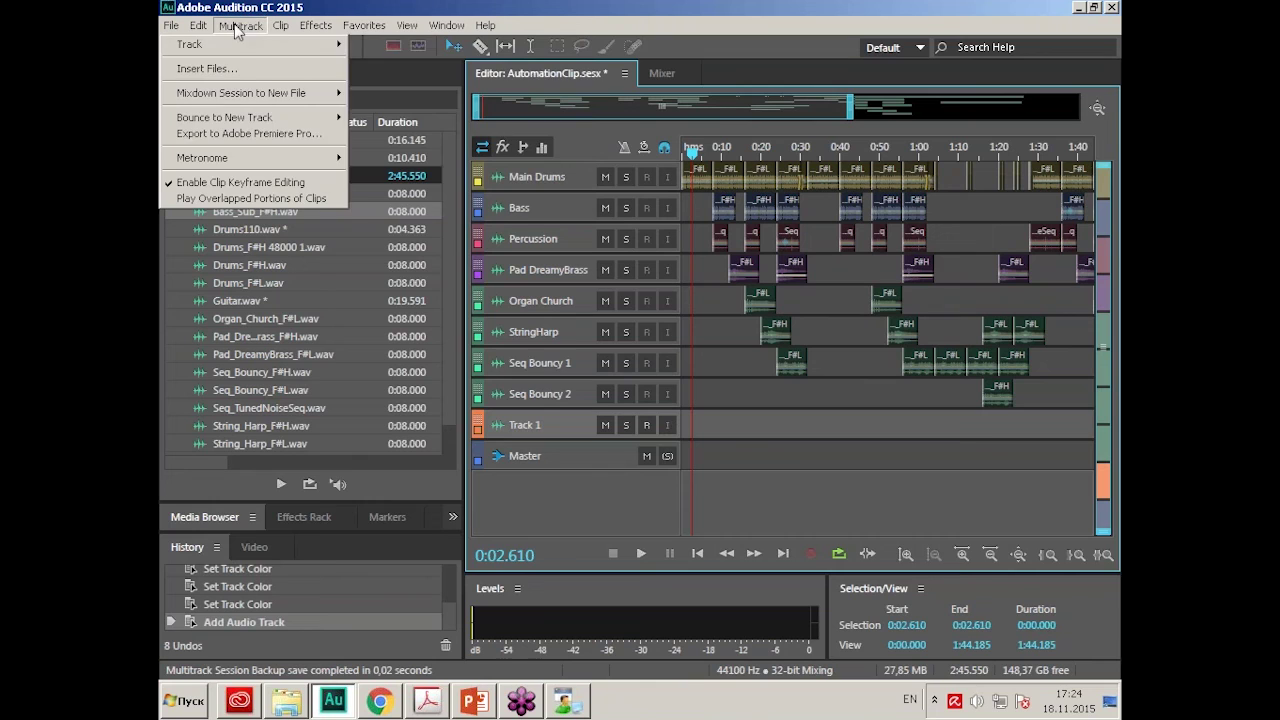
mouse_move(235, 45)
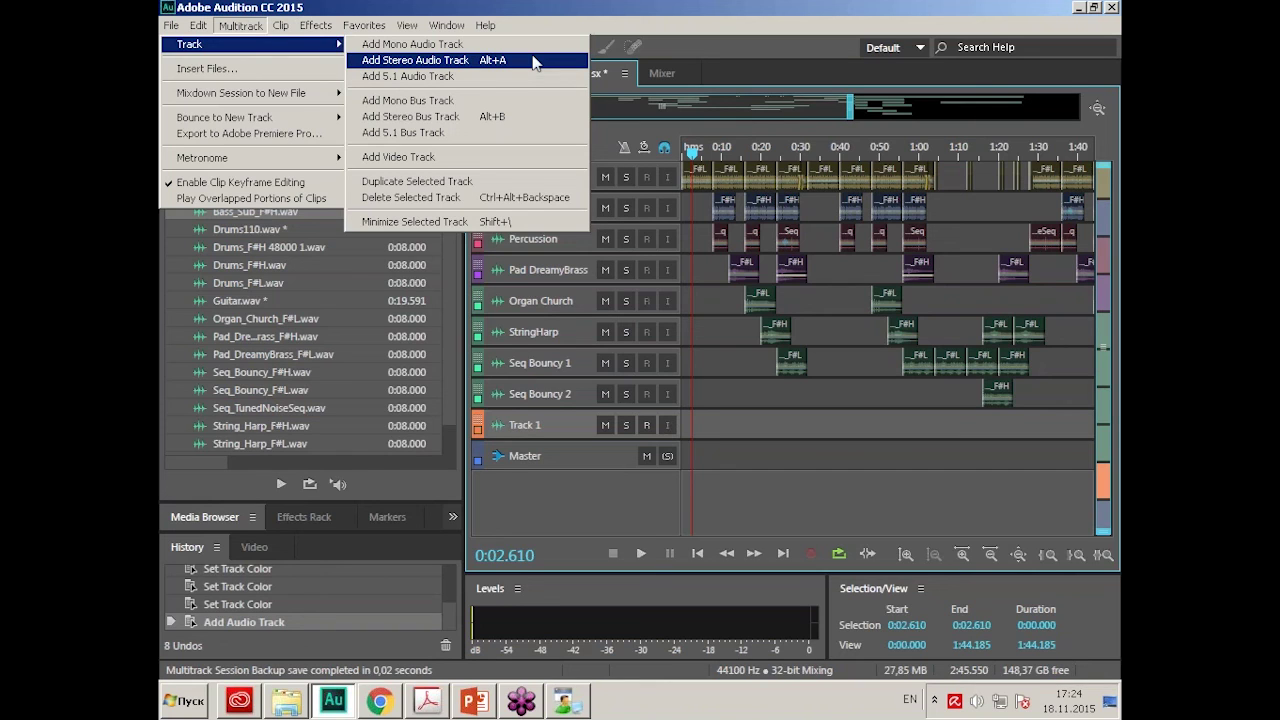
left_click(601, 79)
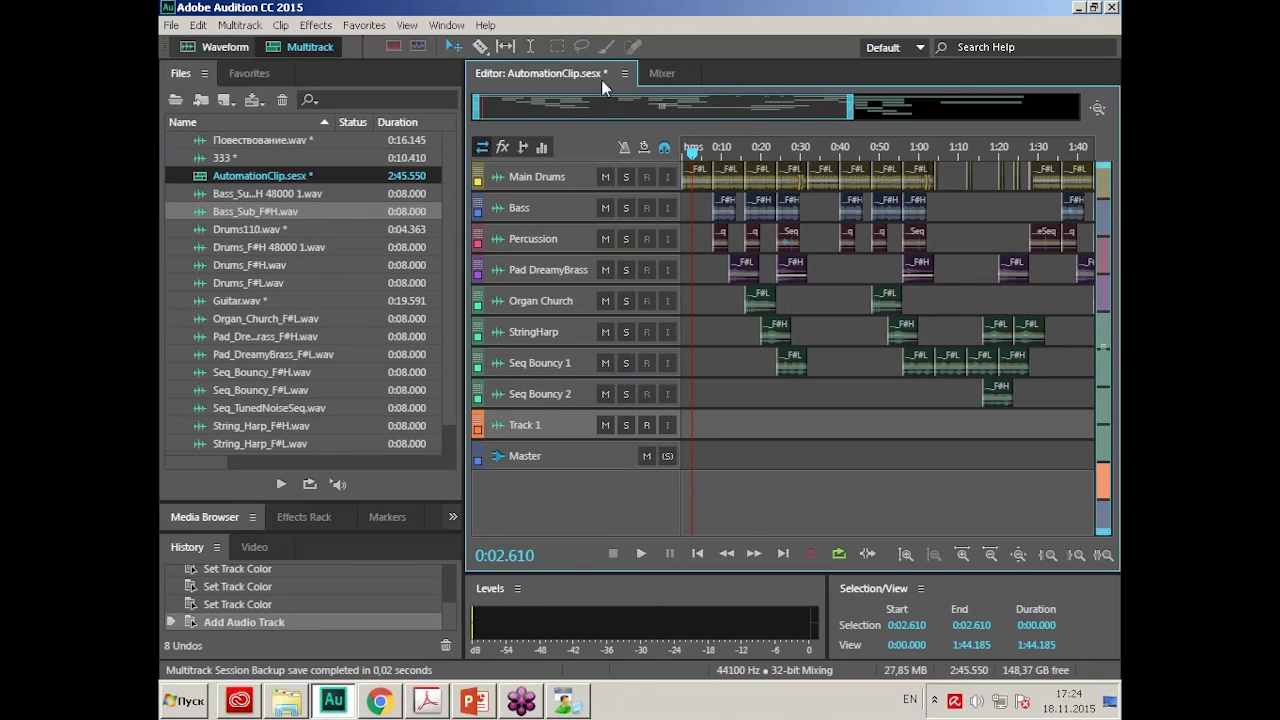
Switch to AuditionMetoda.pdf in Adobe Acrobat and look through the hardware requirements page and the table of contents.
left_click(427, 701)
scroll(700, 468, "down", 5)
scroll(700, 468, "up", 5)
left_click_drag(1110, 373, 1117, 138)
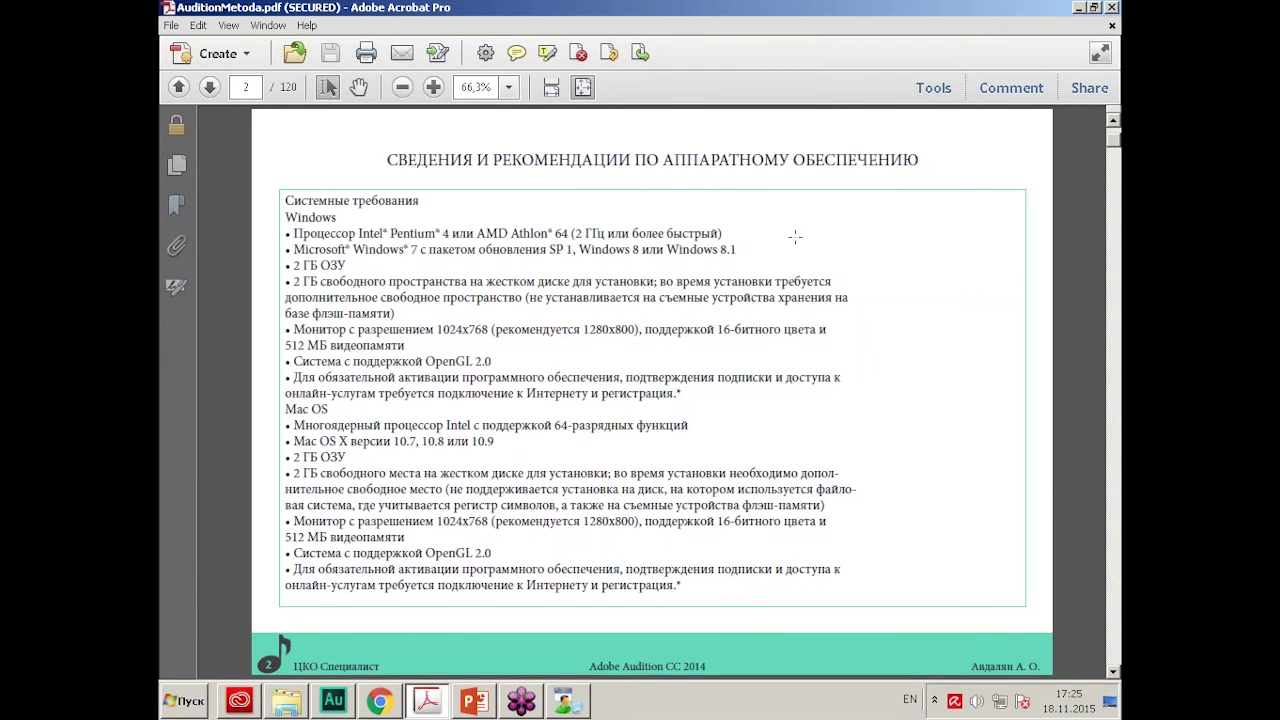
scroll(795, 237, "down", 2)
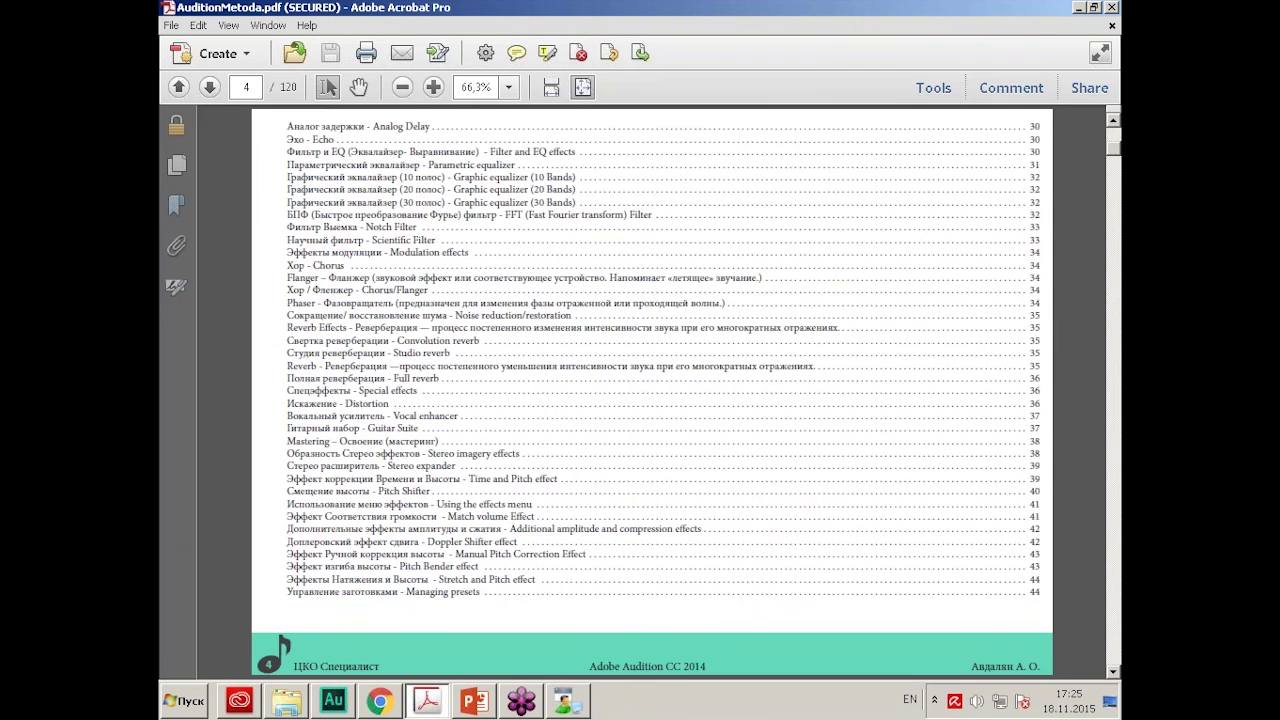
scroll(652, 390, "down", 5)
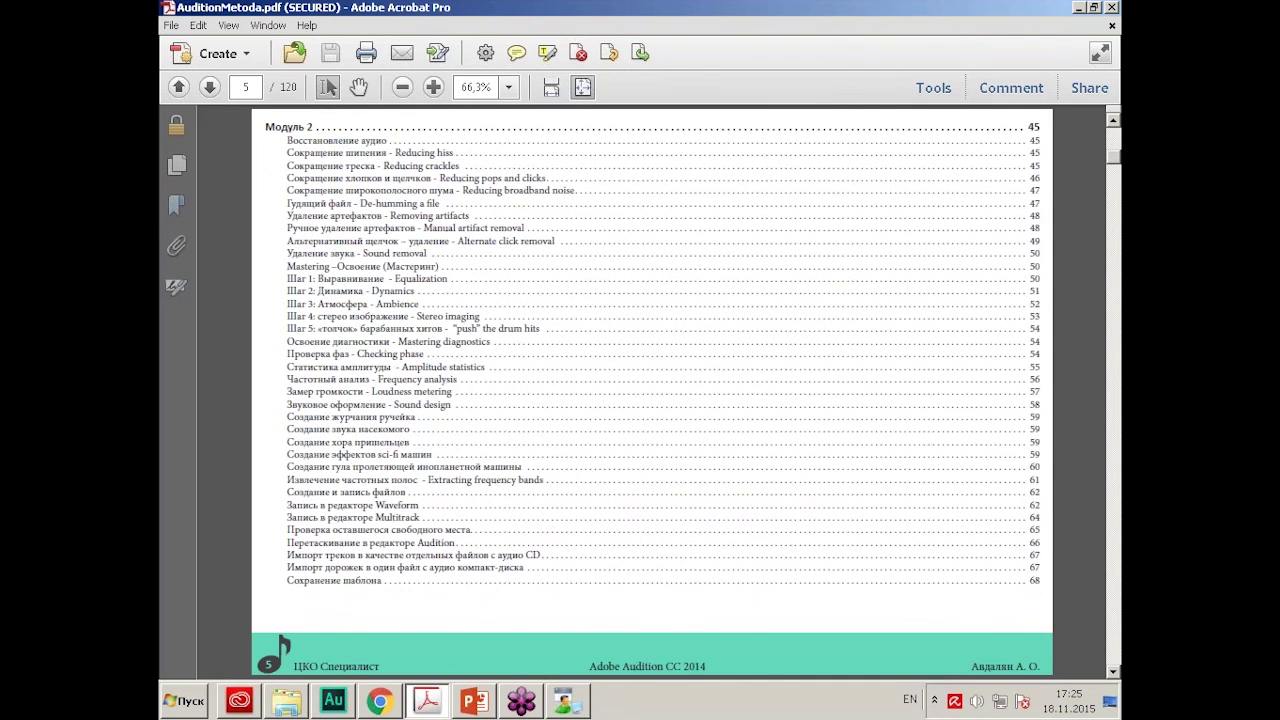
Browse the Module 1 pages of the manual on audio interfaces, connectors, navigation, markers and waveform editing exercises.
scroll(652, 390, "down", 5)
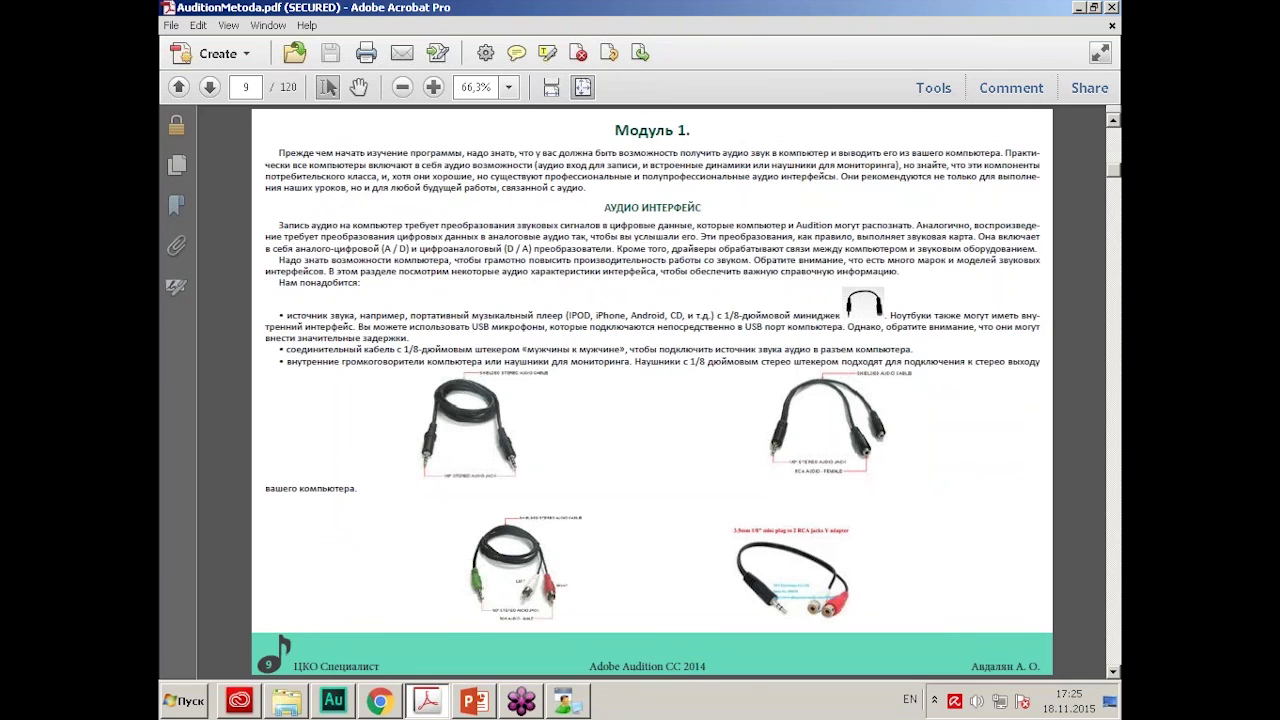
scroll(652, 390, "down", 8)
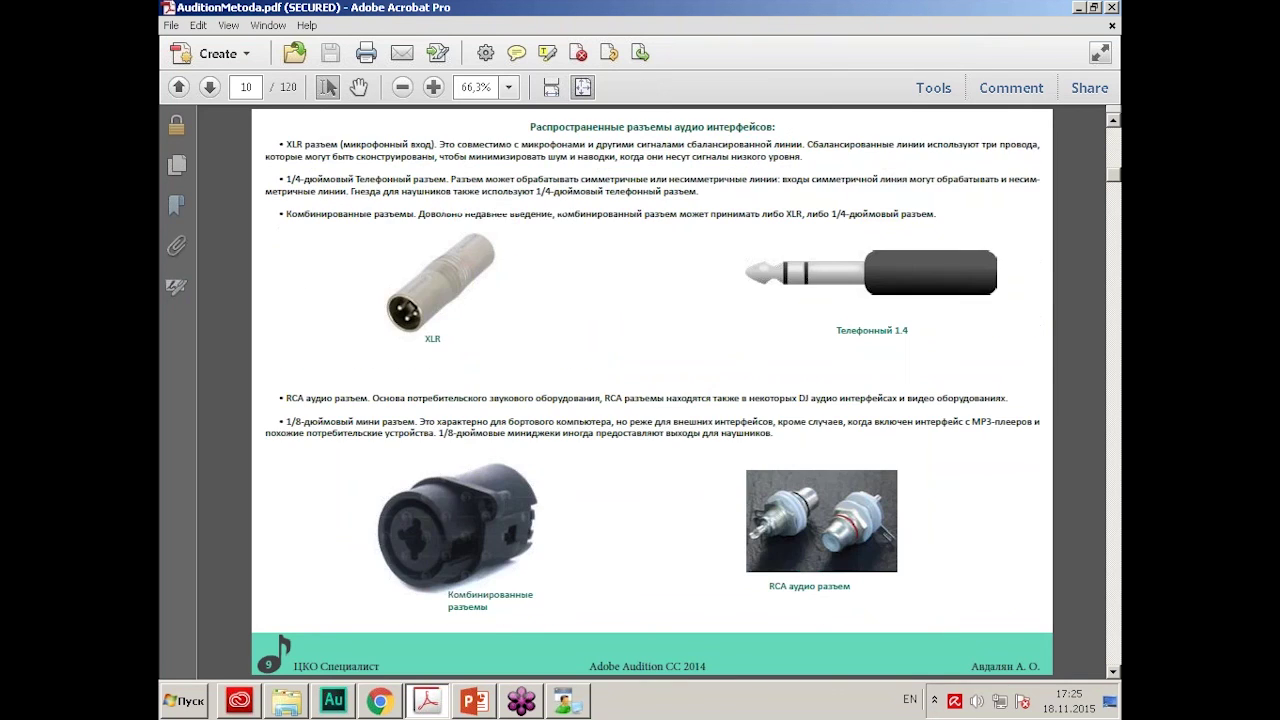
scroll(652, 390, "down", 6)
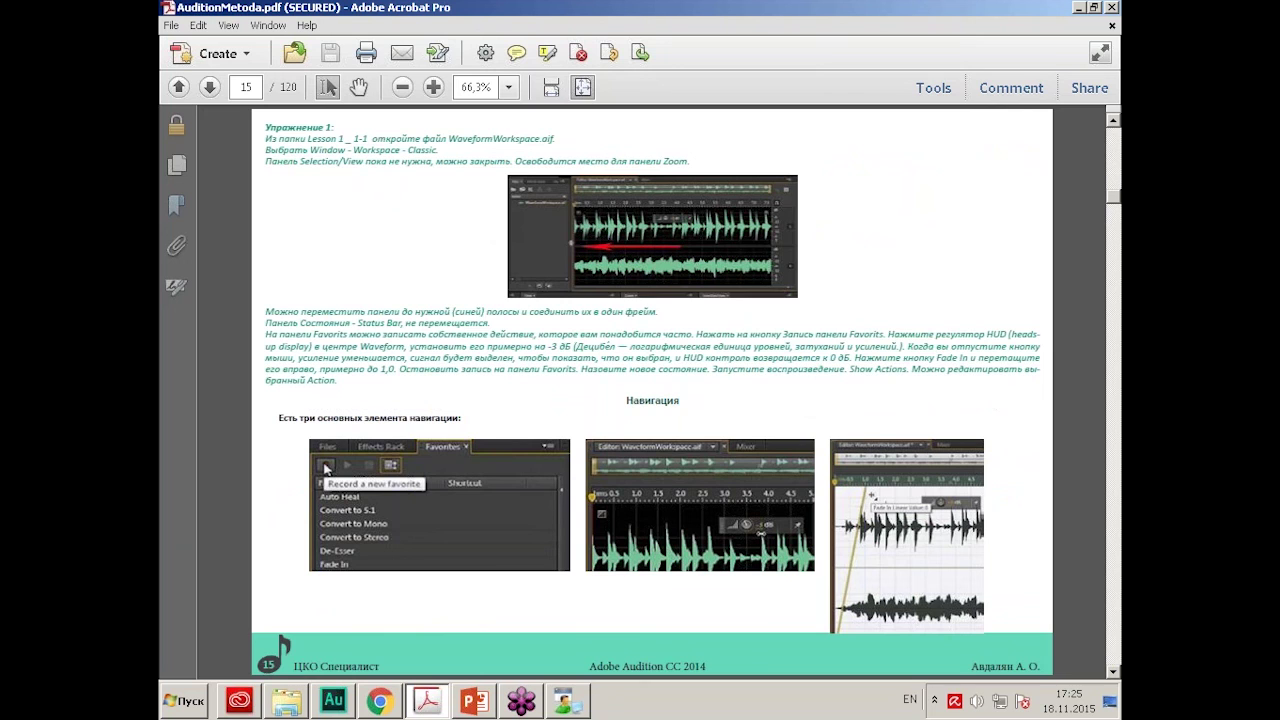
scroll(652, 390, "down", 6)
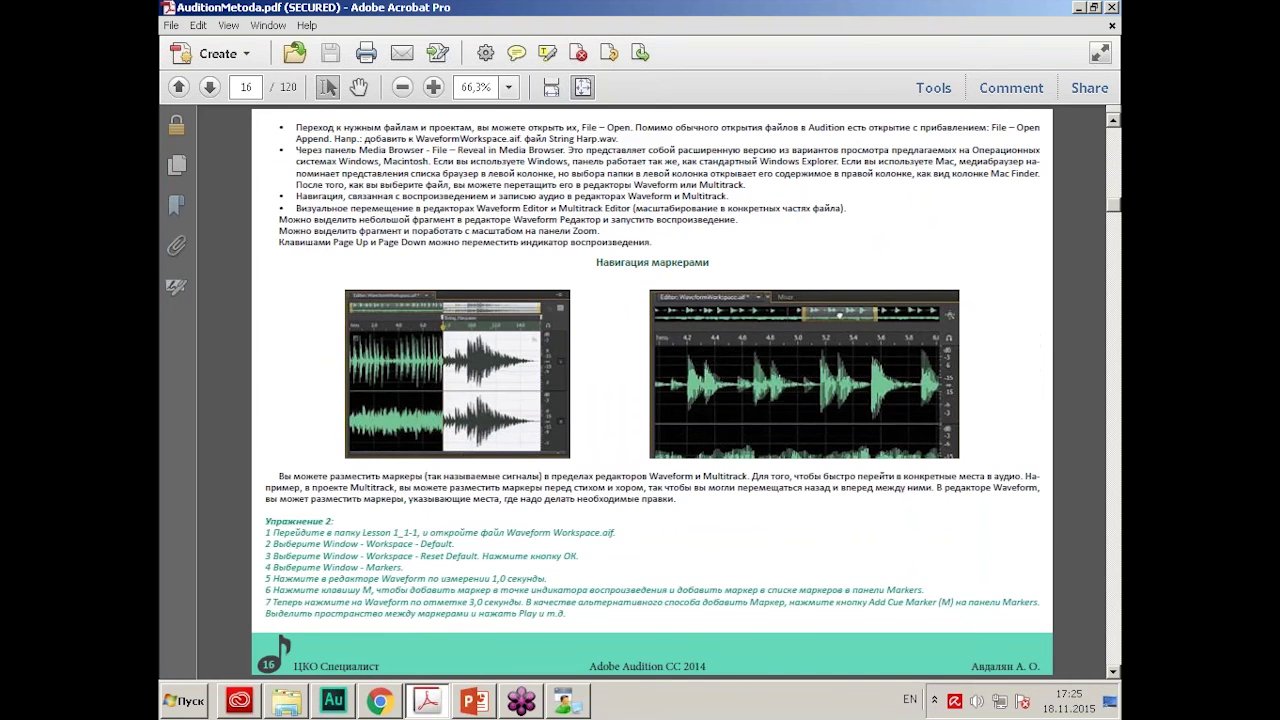
scroll(652, 390, "down", 3)
scroll(652, 390, "down", 3)
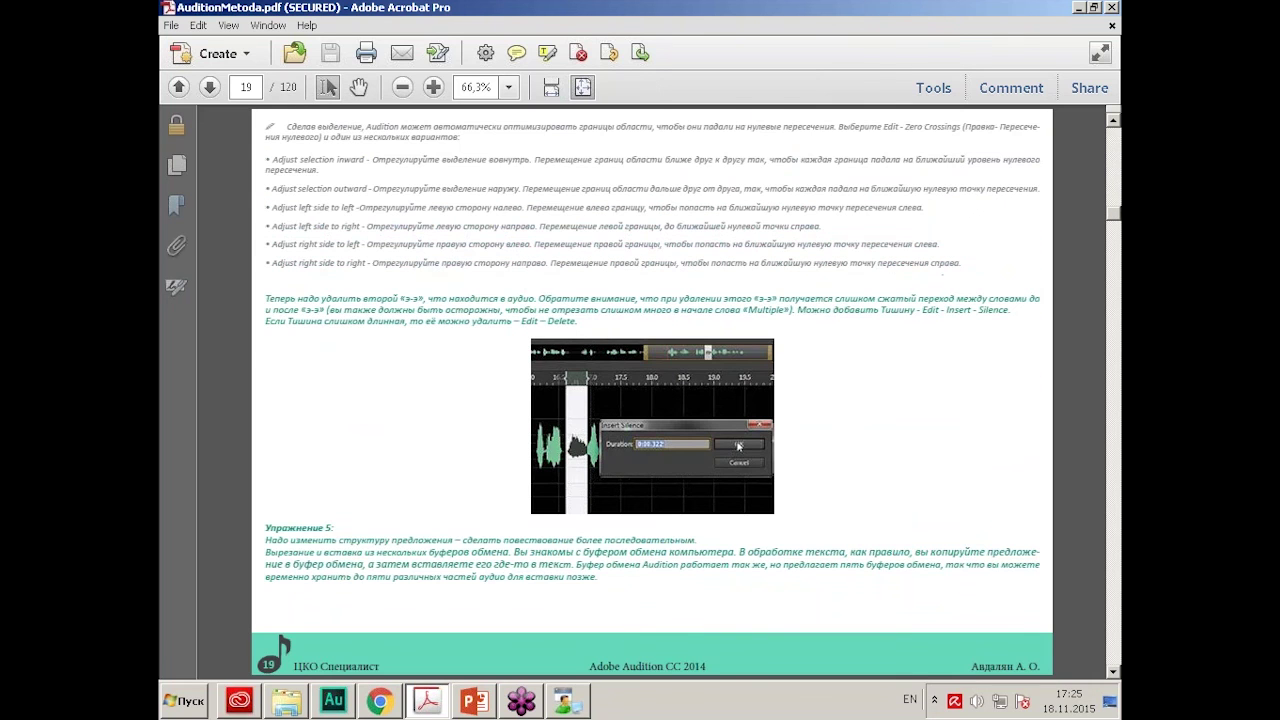
scroll(652, 390, "down", 3)
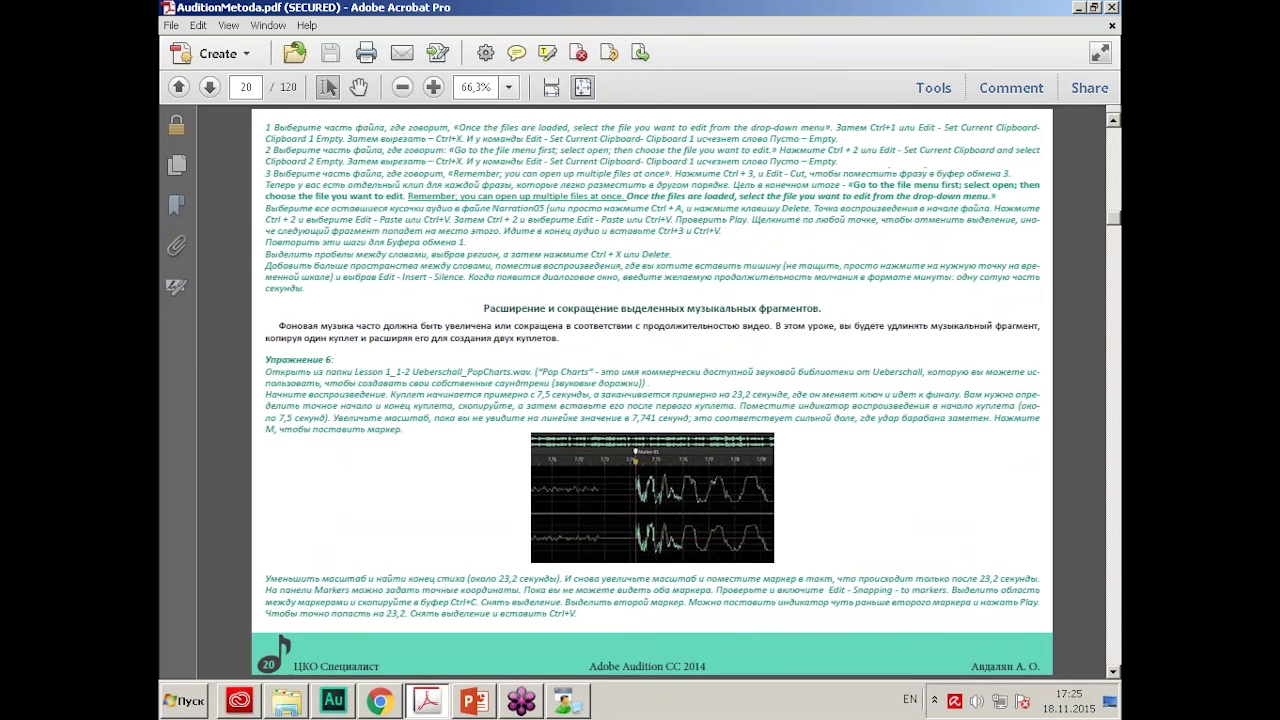
scroll(652, 390, "down", 3)
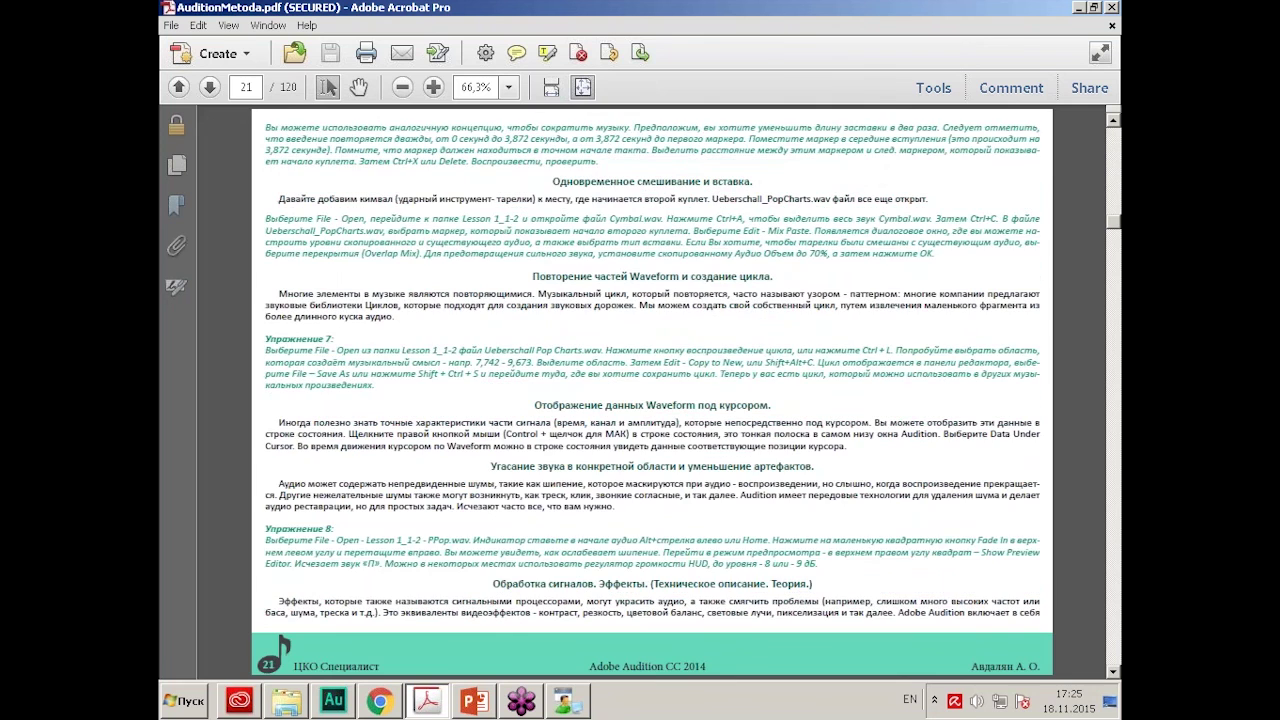
Browse the manual's effects exercises, from reverb, amplitude and compression through delay to the equalizers, Notch Filter and Scientific Filter.
scroll(652, 390, "down", 9)
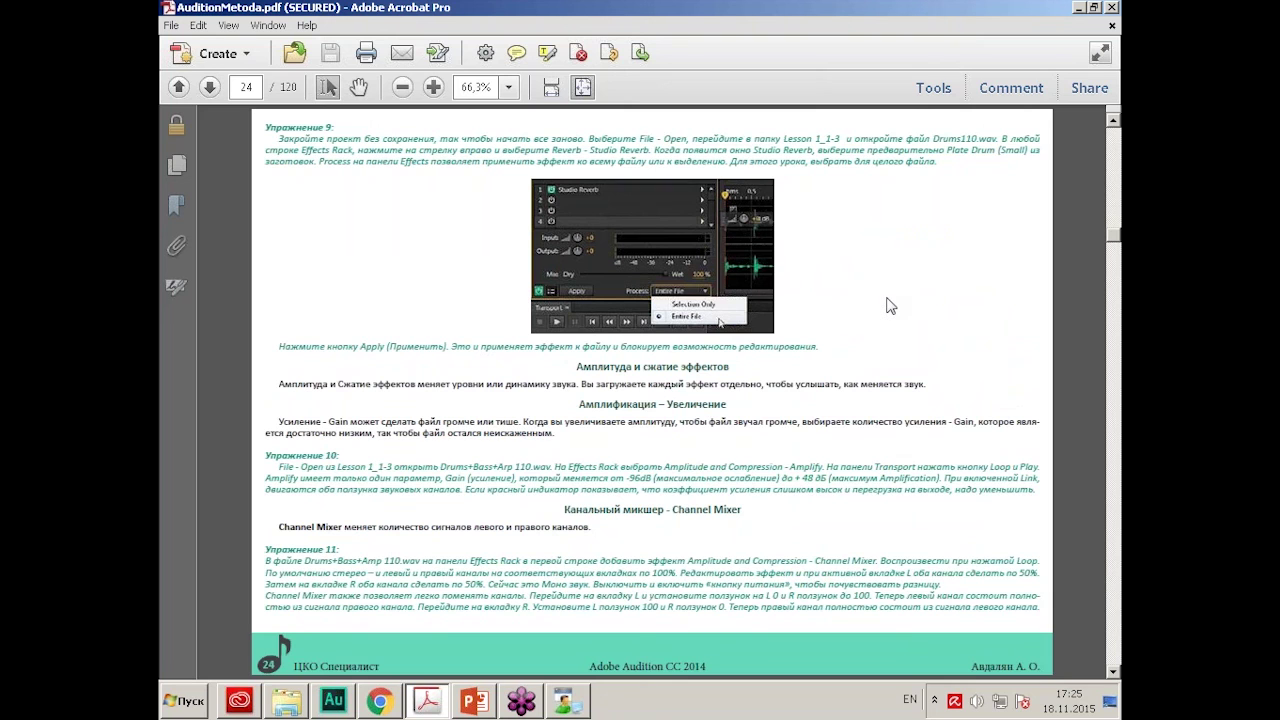
scroll(890, 306, "down", 4)
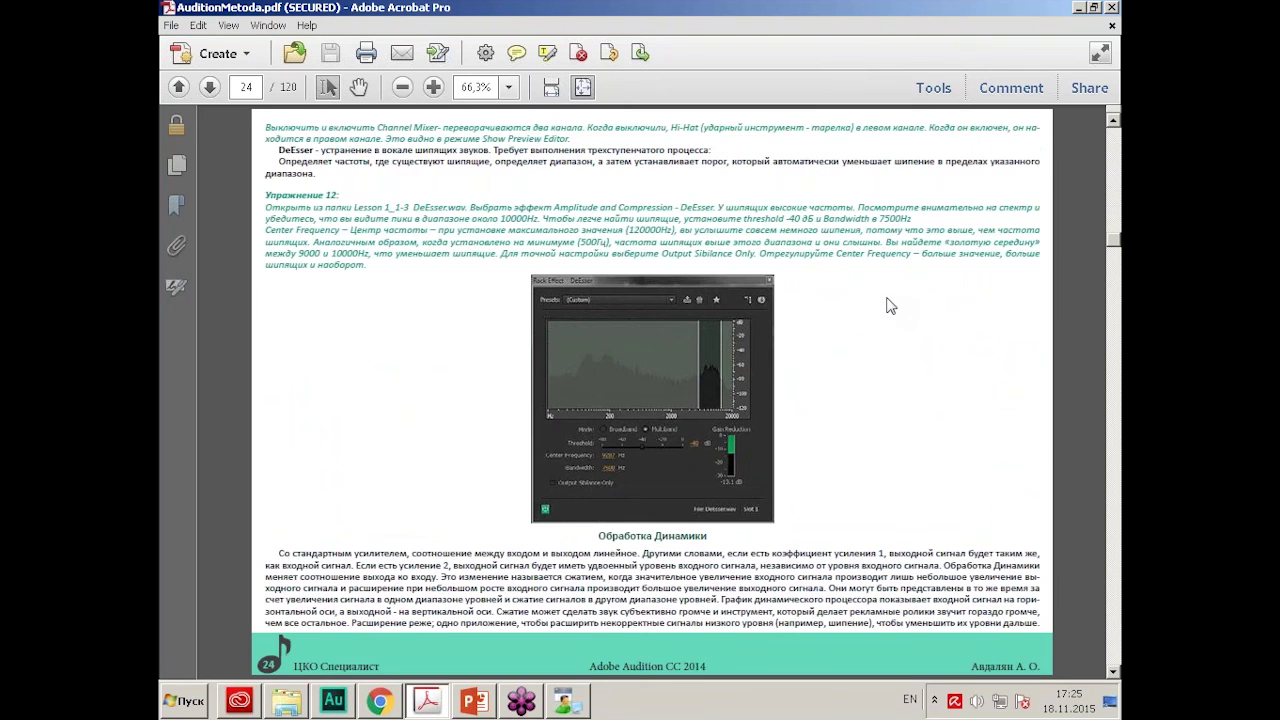
scroll(890, 306, "down", 3)
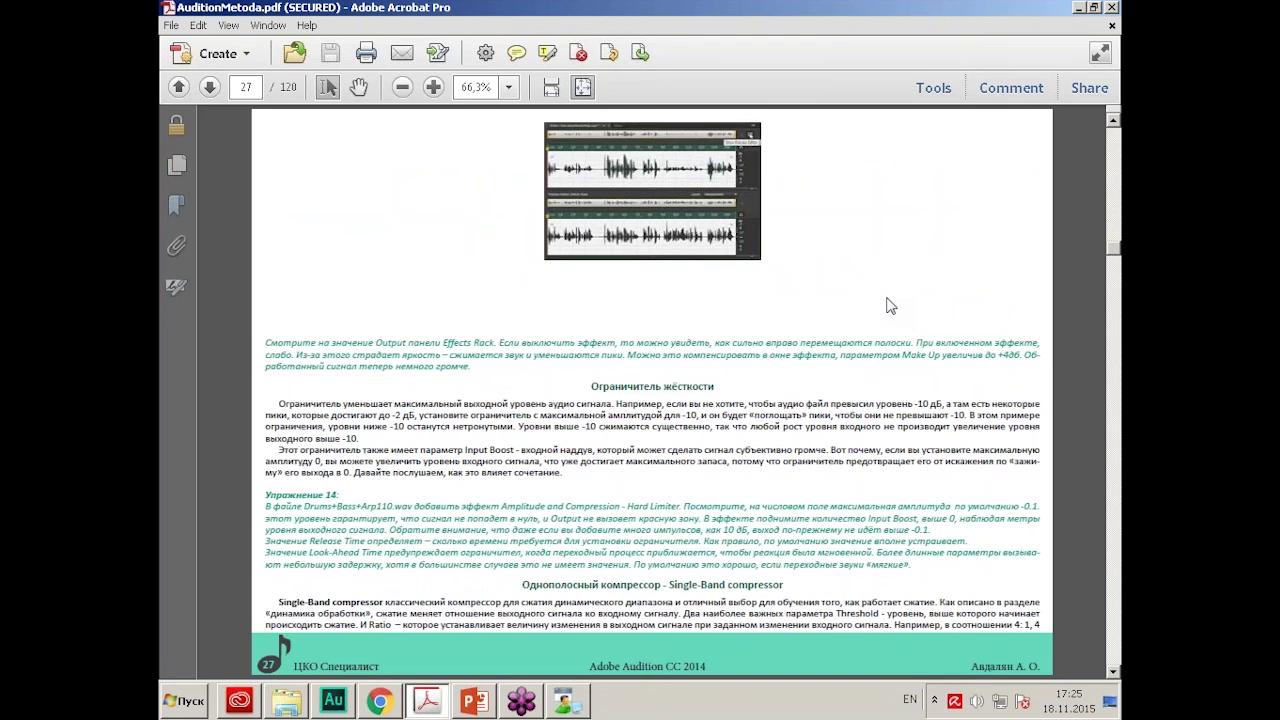
scroll(890, 306, "down", 3)
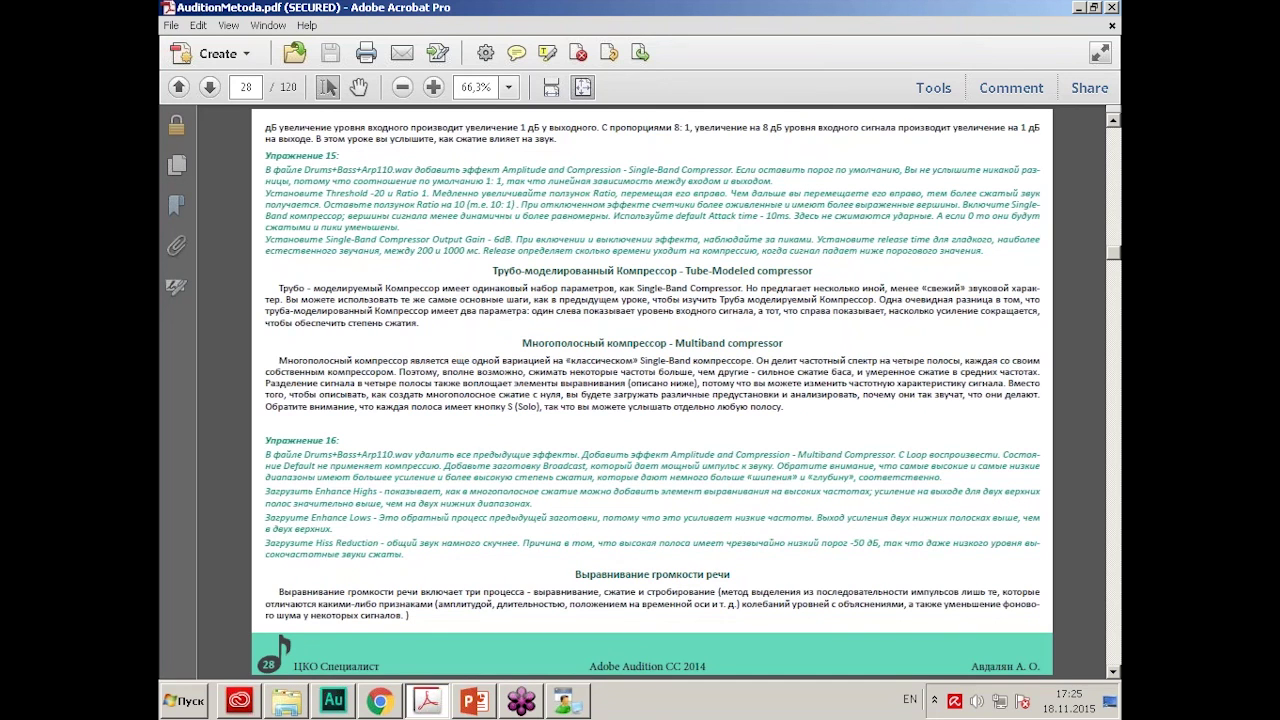
scroll(652, 380, "down", 6)
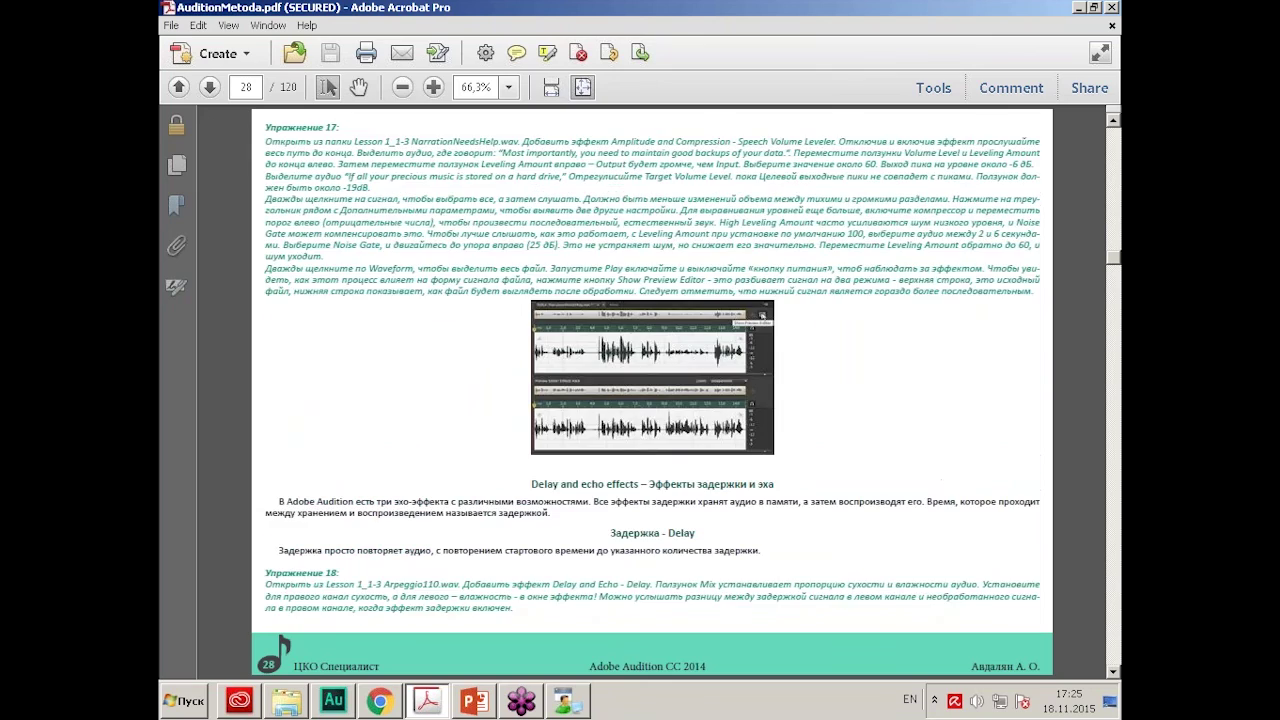
scroll(652, 380, "down", 6)
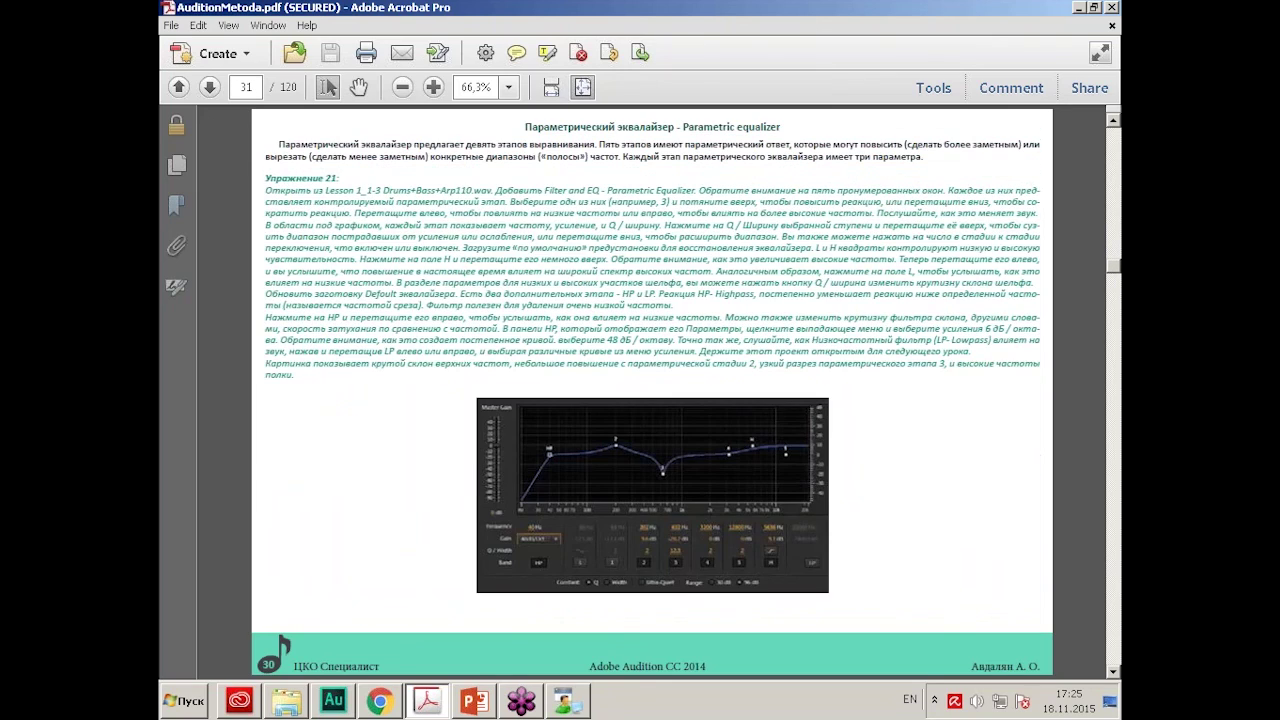
scroll(652, 380, "down", 6)
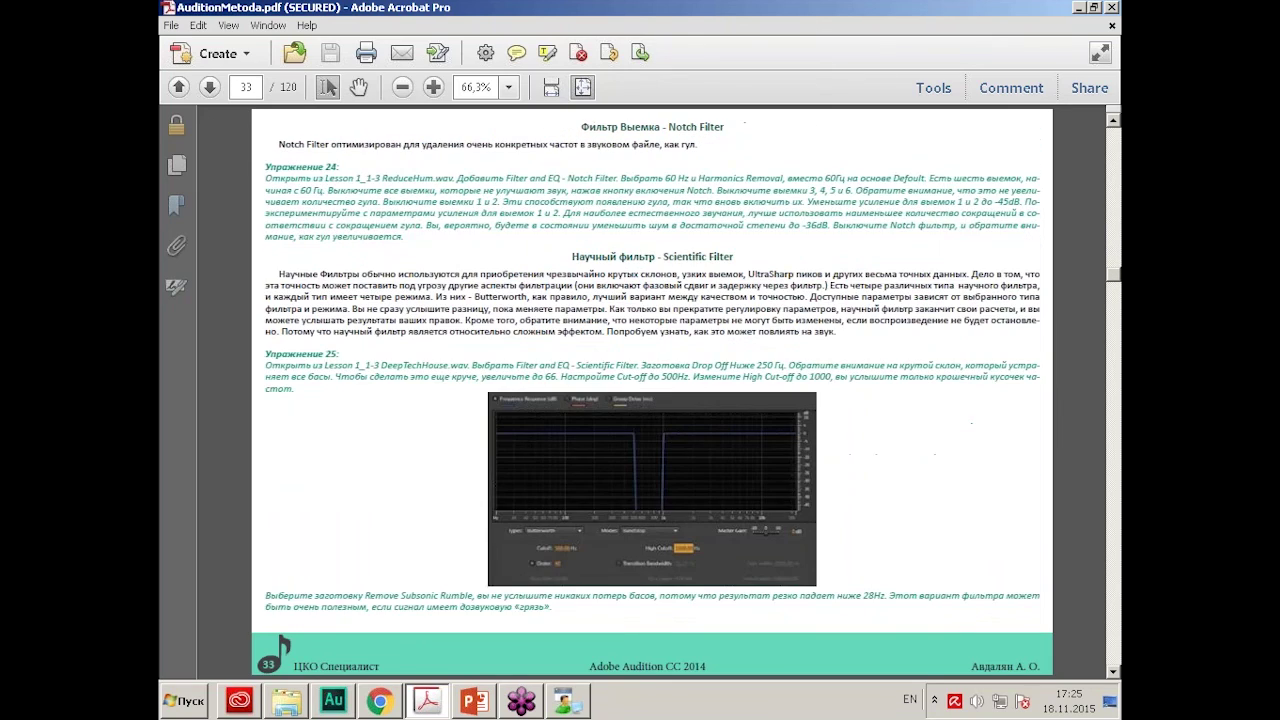
Switch to the webinar's PowerPoint slide show to view the course guide slide.
left_click(476, 702)
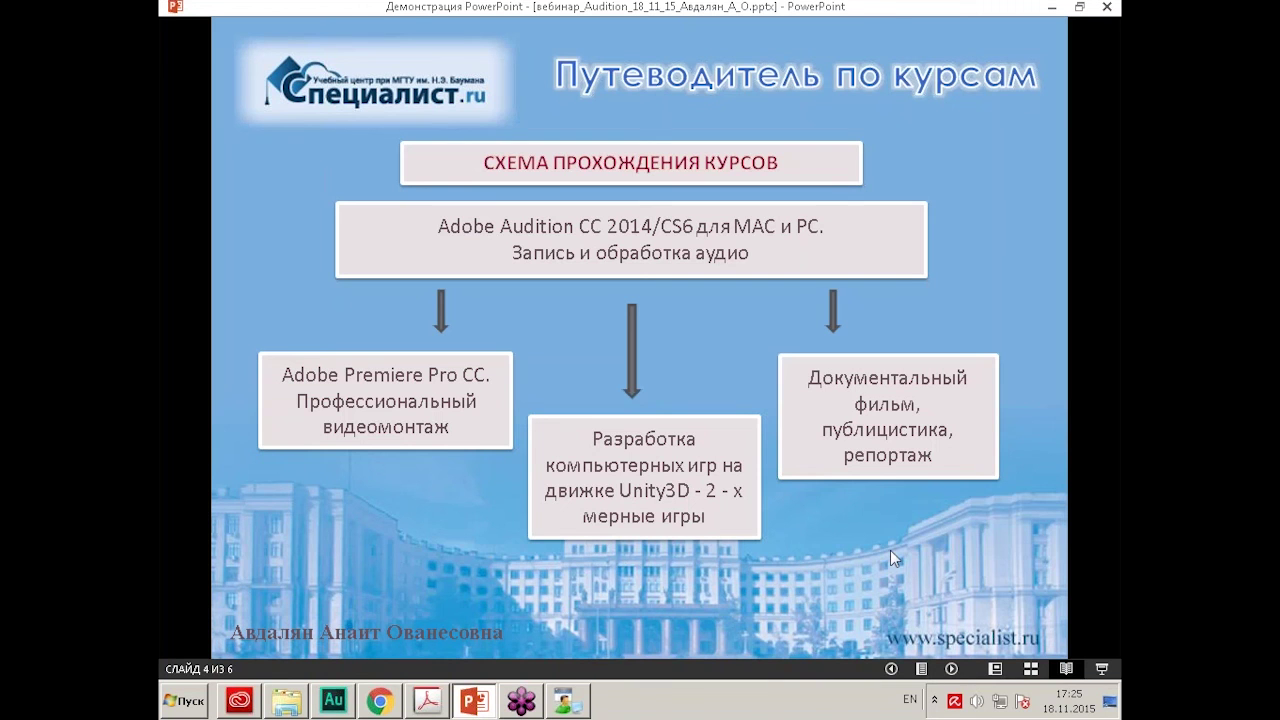